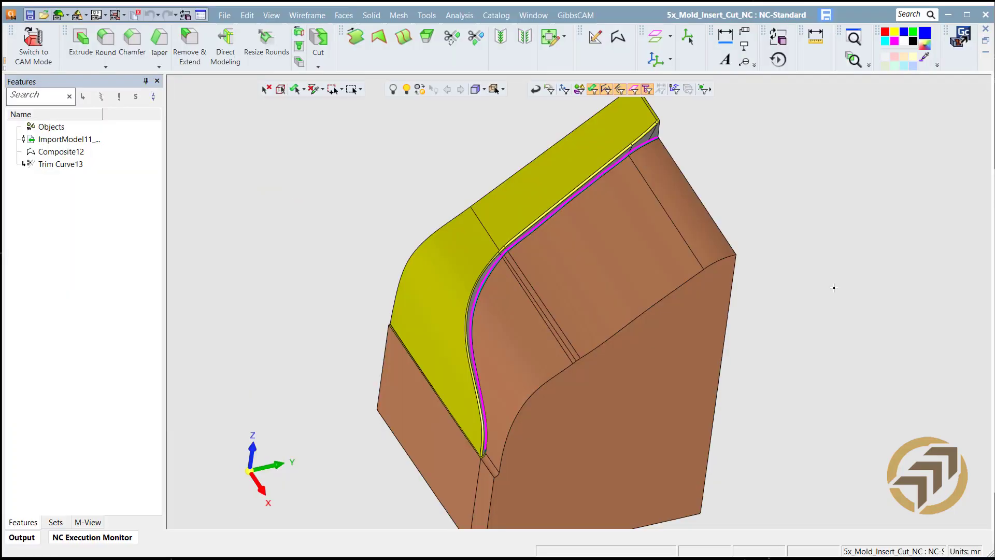
# - Examine the trimmed curve along the narrow wall between the yellow rim and the brown faces of the mold insert
pyautogui.keyDown('ctrl'); pyautogui.moveTo(806, 366); pyautogui.dragTo(797, 417, button='right'); pyautogui.keyUp('ctrl')
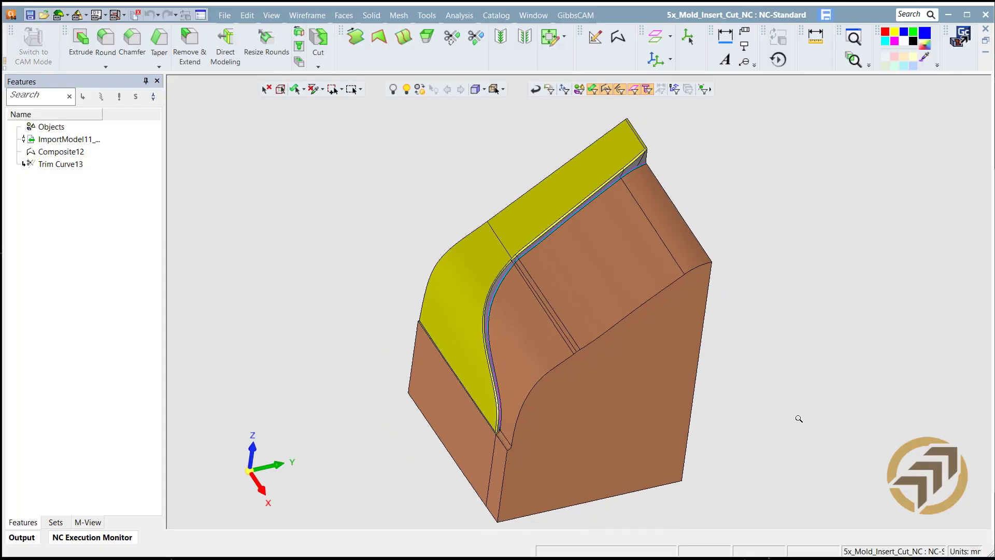
pyautogui.keyDown('ctrl'); pyautogui.moveTo(733, 319); pyautogui.dragTo(726, 320); pyautogui.keyUp('ctrl')
pyautogui.keyDown('ctrl'); pyautogui.moveTo(758, 370); pyautogui.dragTo(757, 361, button='right'); pyautogui.keyUp('ctrl')
pyautogui.moveTo(671, 368)
pyautogui.keyDown('ctrl'); pyautogui.mouseDown()
pyautogui.moveTo(669, 353)
pyautogui.moveTo(667, 368)
pyautogui.mouseUp(); pyautogui.keyUp('ctrl')
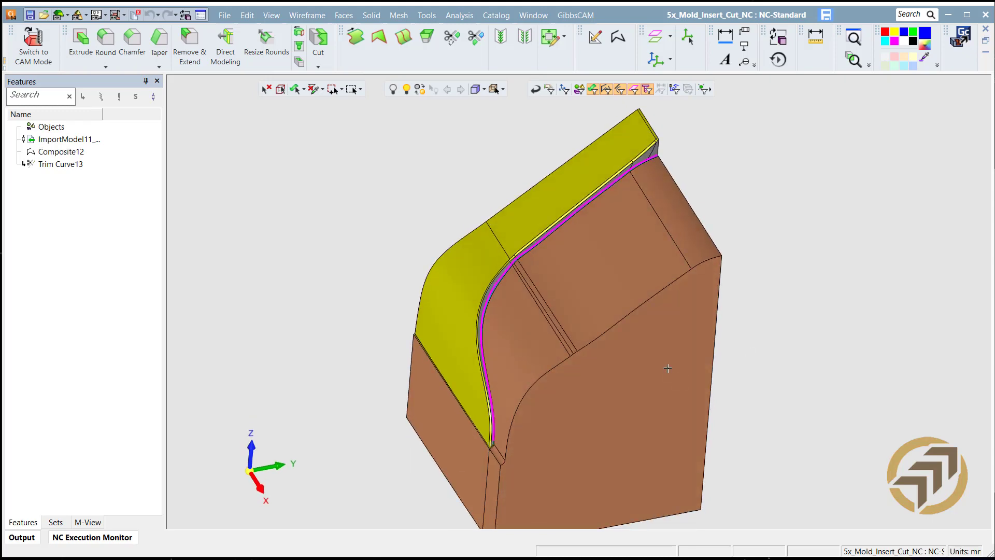
pyautogui.keyDown('ctrl'); pyautogui.moveTo(794, 330); pyautogui.dragTo(803, 292, button='right'); pyautogui.keyUp('ctrl')
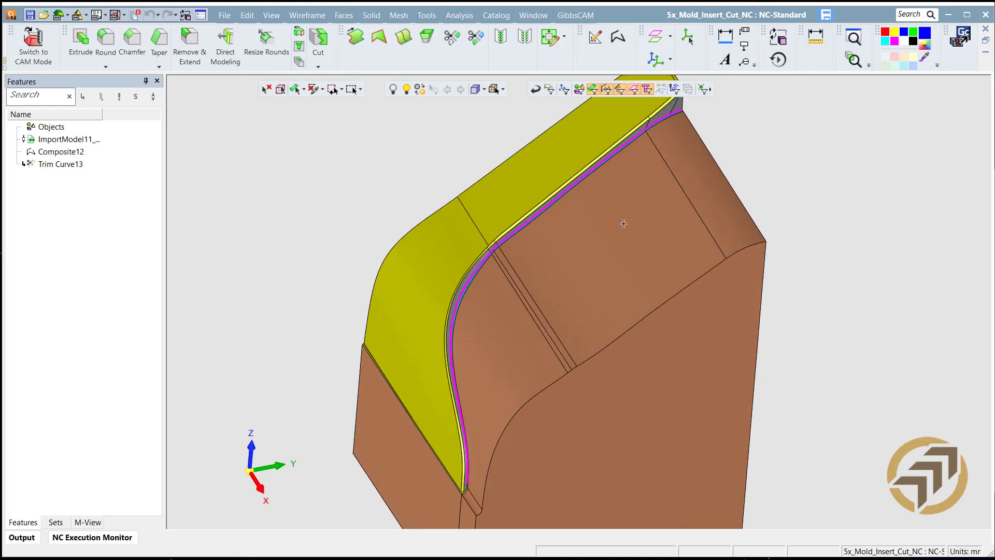
pyautogui.keyDown('ctrl'); pyautogui.moveTo(622, 251); pyautogui.dragTo(586, 389, button='middle'); pyautogui.keyUp('ctrl')
pyautogui.keyDown('ctrl'); pyautogui.moveTo(877, 248); pyautogui.dragTo(831, 204, button='right'); pyautogui.keyUp('ctrl')
pyautogui.keyDown('ctrl'); pyautogui.moveTo(795, 269); pyautogui.dragTo(648, 386, button='middle'); pyautogui.keyUp('ctrl')
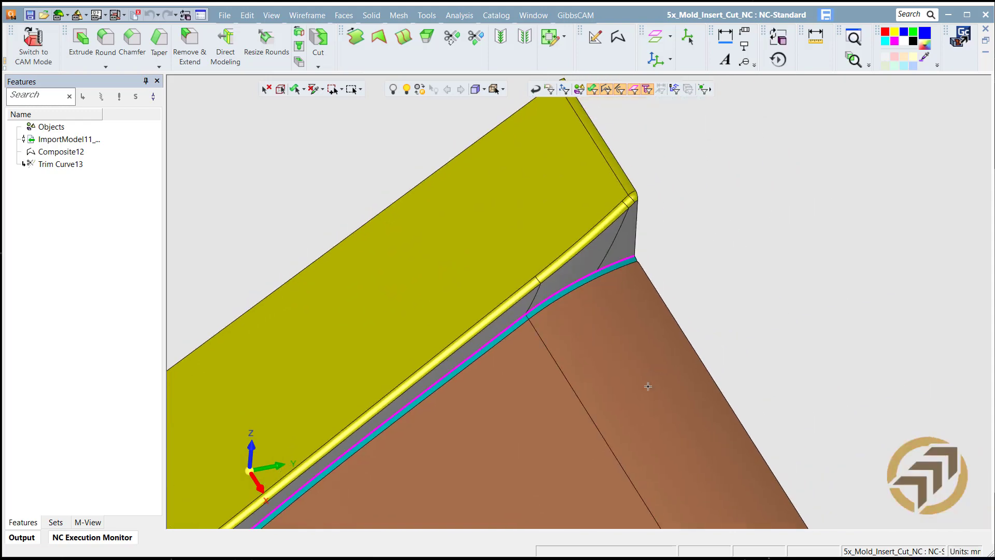
pyautogui.scroll(3, 648, 386)
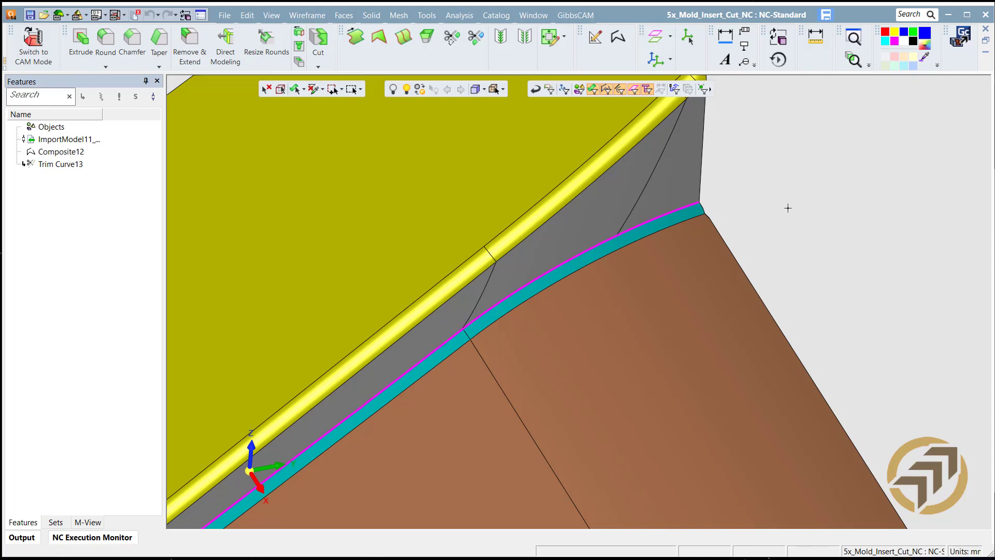
pyautogui.scroll(-5, 794, 233)
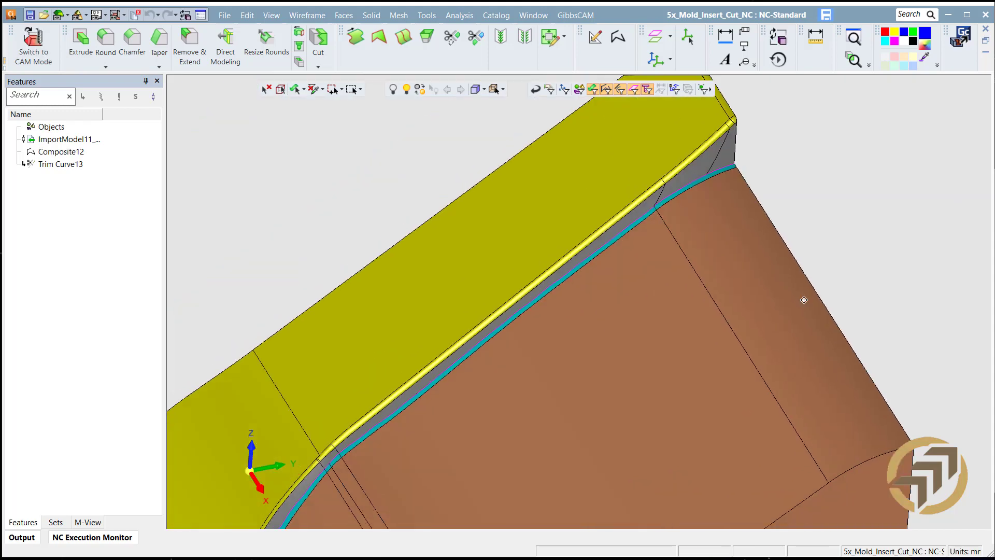
pyautogui.keyDown('ctrl'); pyautogui.moveTo(658, 346); pyautogui.dragTo(682, 276, button='middle'); pyautogui.keyUp('ctrl')
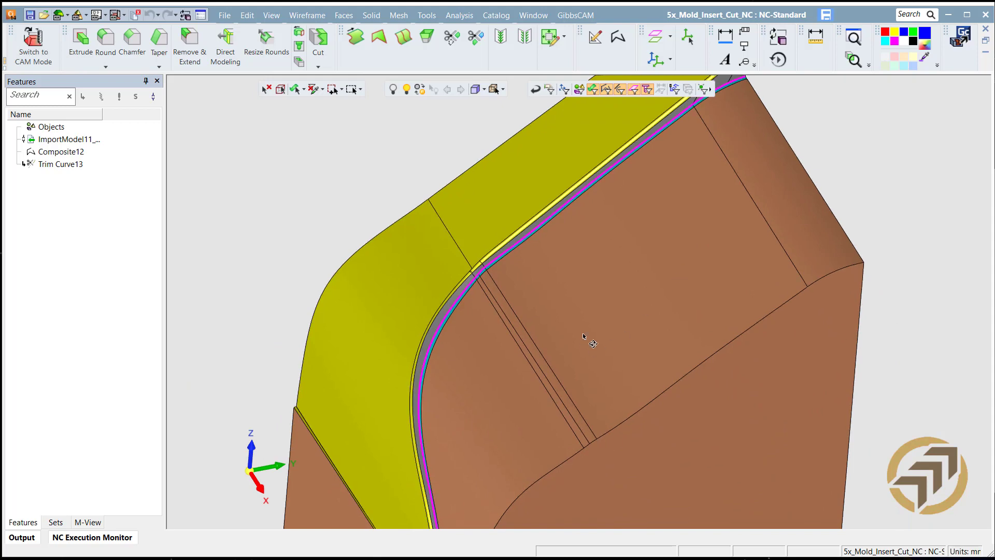
pyautogui.moveTo(585, 336)
pyautogui.keyDown('ctrl'); pyautogui.mouseDown()
pyautogui.moveTo(594, 305)
pyautogui.moveTo(588, 337)
pyautogui.mouseUp(); pyautogui.keyUp('ctrl')
pyautogui.scroll(-5, 588, 338)
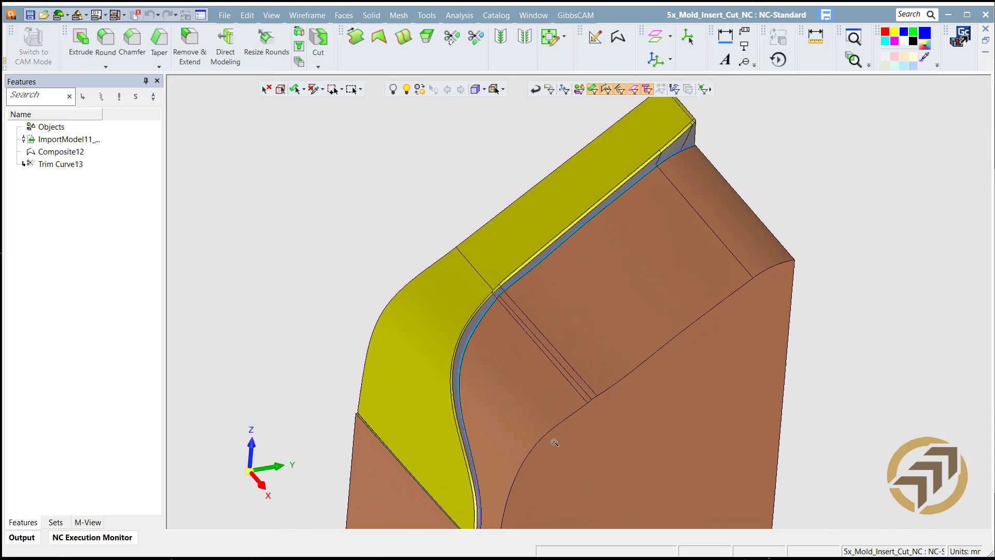
pyautogui.moveTo(563, 345); pyautogui.dragTo(574, 245, button='middle')
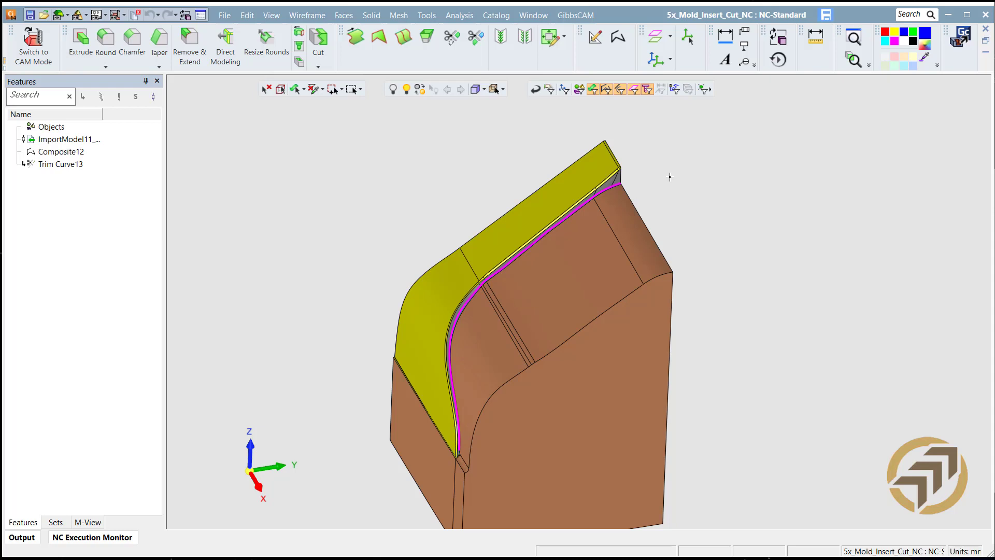
# - Create a 5X Production procedure with the Pro subselection in the CAM environment, using the 6 mm flat cutter EM6
pyautogui.click(33, 46)
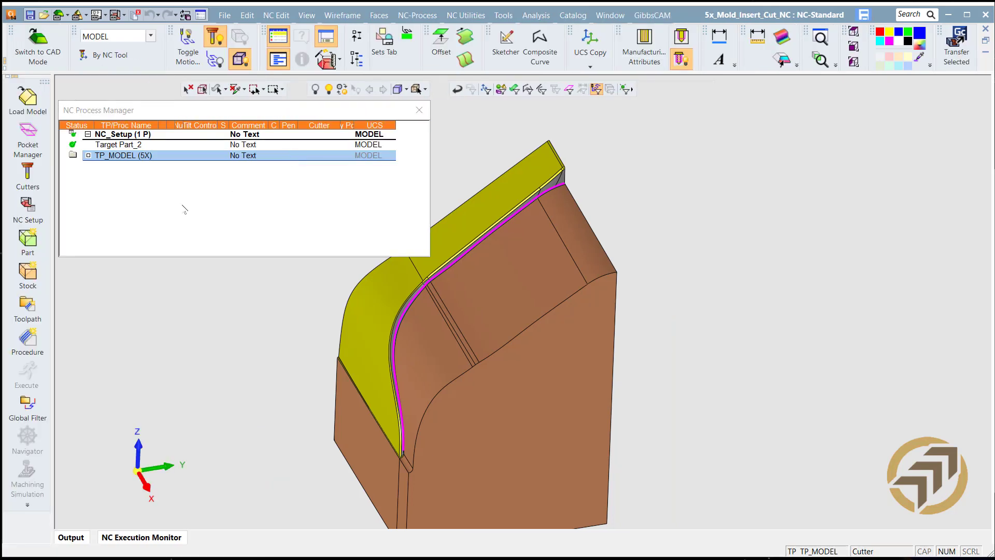
pyautogui.click(28, 341)
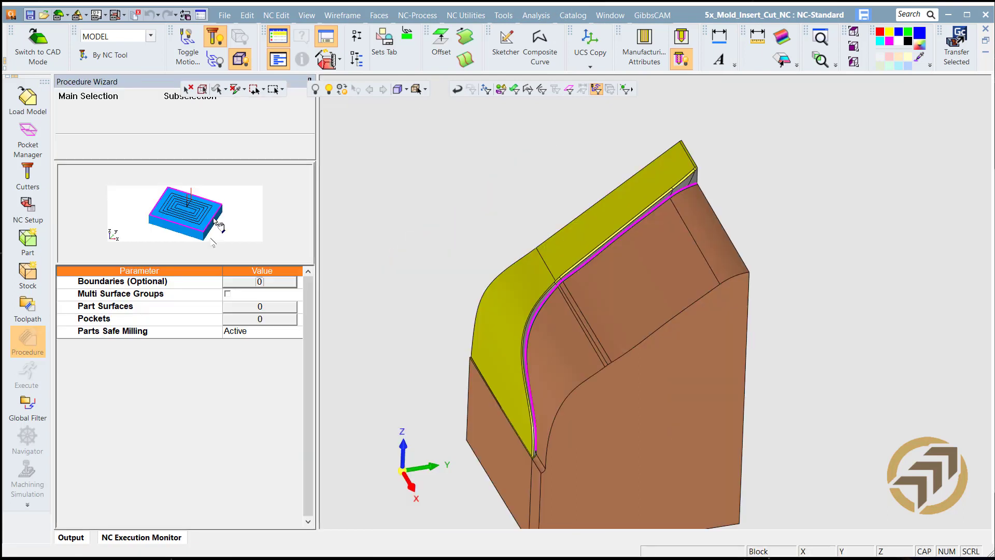
pyautogui.click(139, 123)
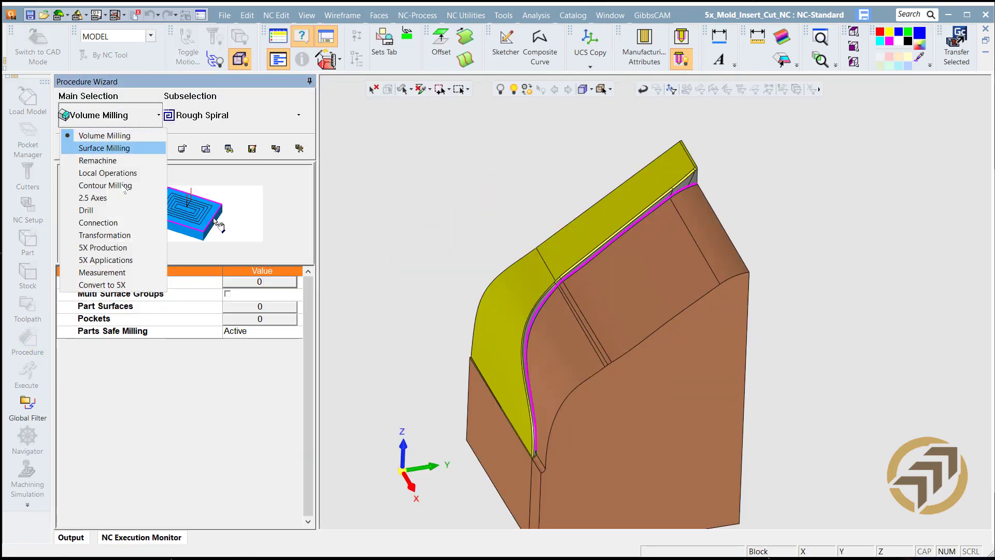
pyautogui.click(114, 249)
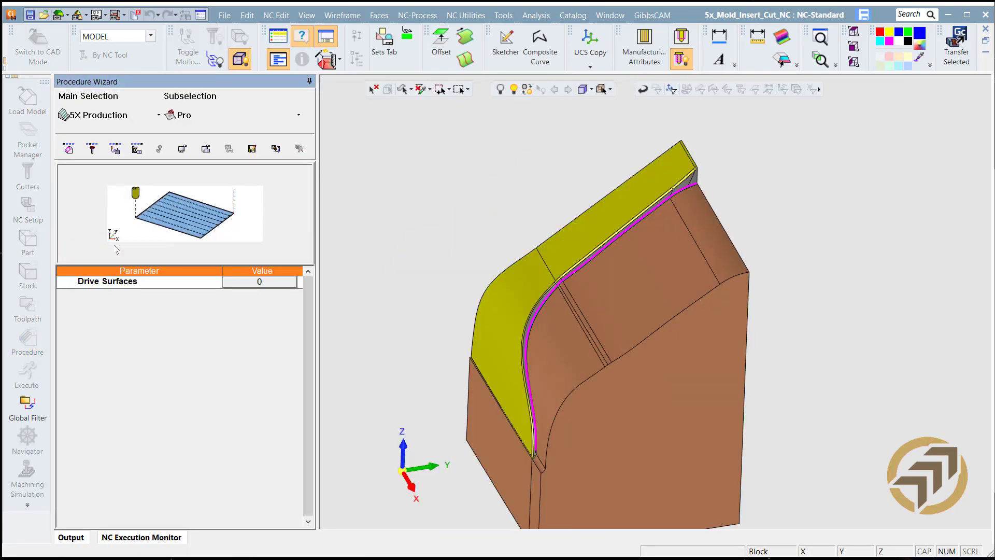
pyautogui.click(93, 148)
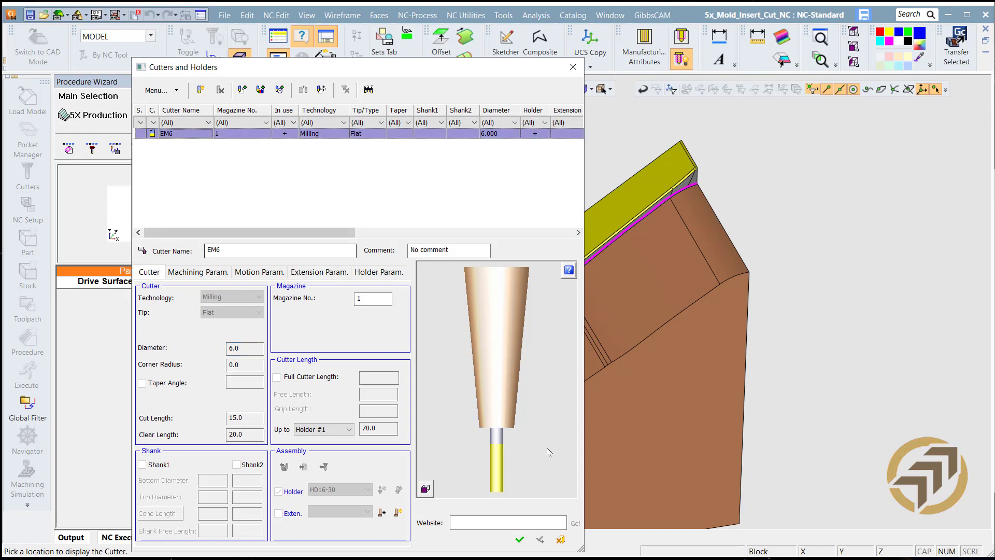
pyautogui.click(520, 539)
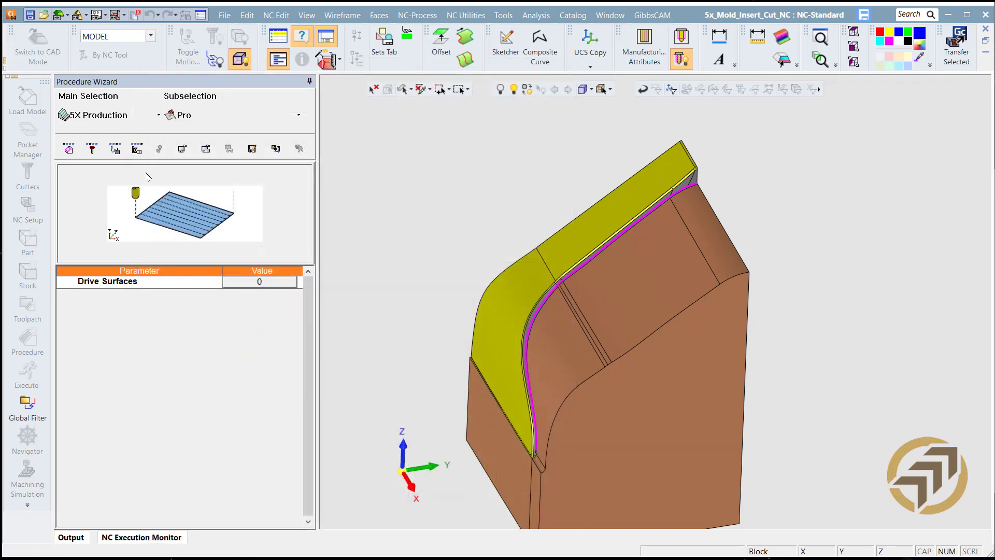
# - Set the surface path pattern of the procedure's tool trajectory to Project curves
pyautogui.click(116, 151)
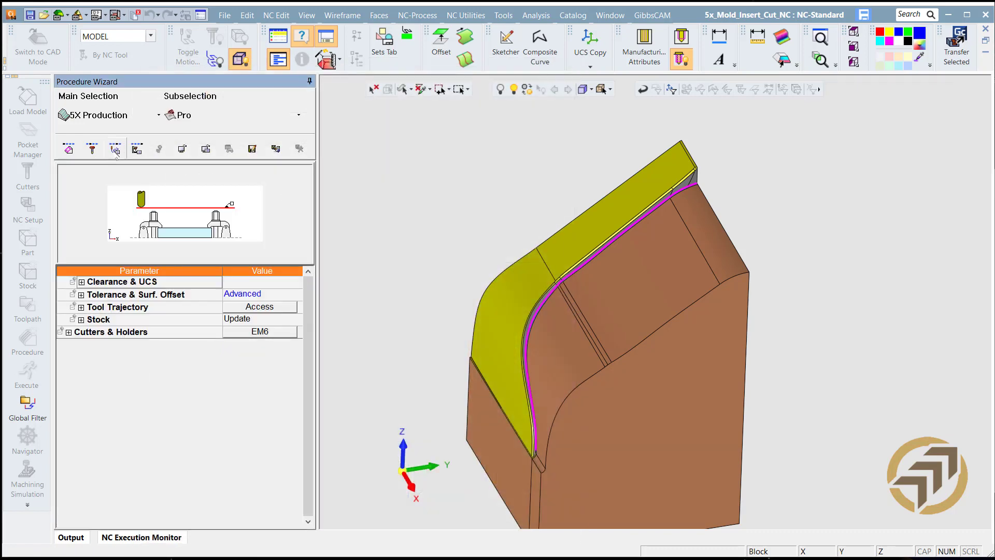
pyautogui.click(261, 307)
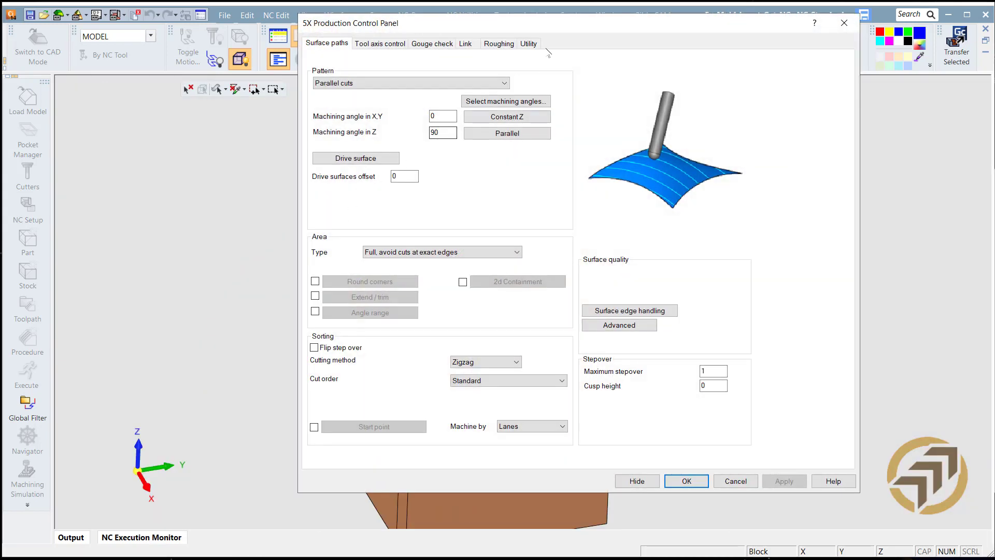
pyautogui.moveTo(581, 26); pyautogui.dragTo(431, 56)
pyautogui.click(207, 112)
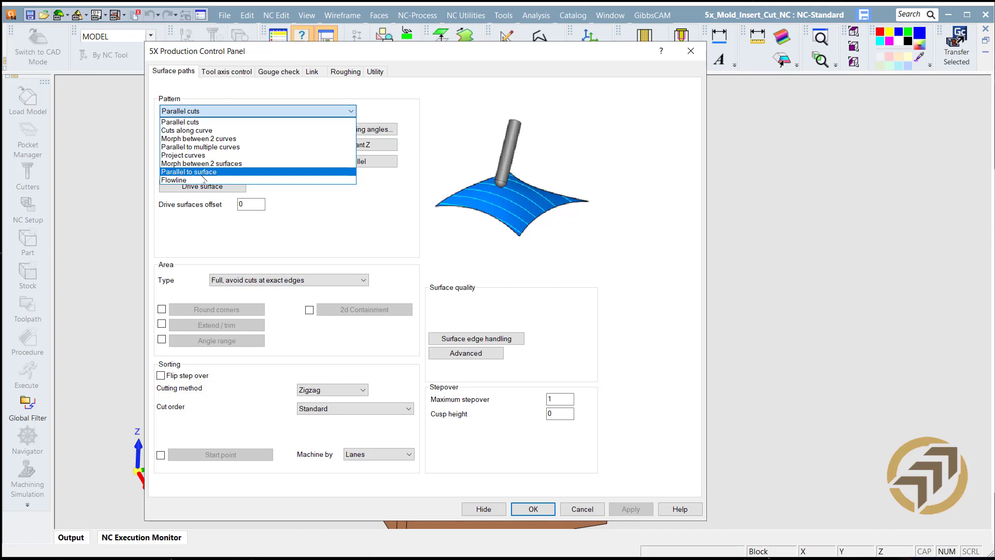
pyautogui.click(209, 156)
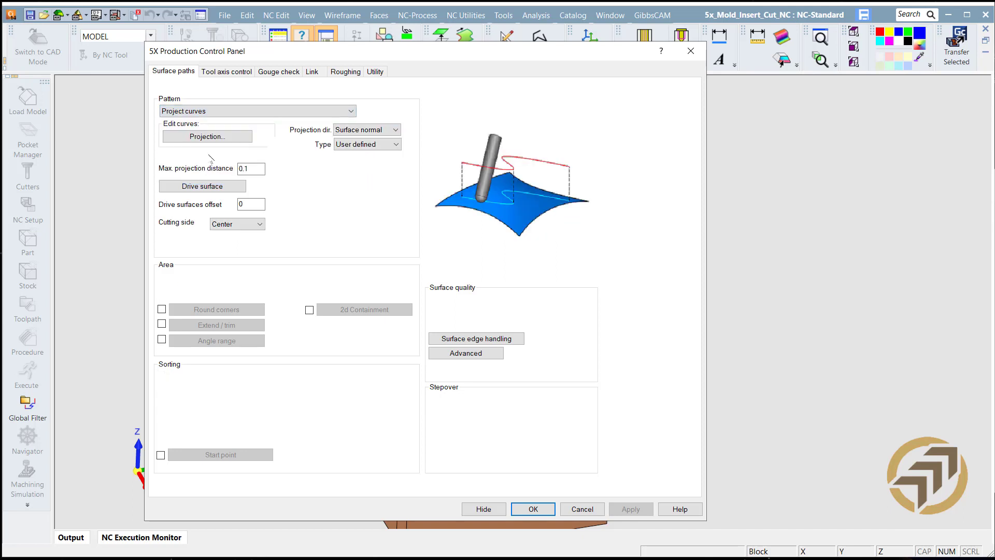
# - Select all the narrow grey wall faces between the yellow rim and the teal strip as drive surfaces
pyautogui.click(218, 190)
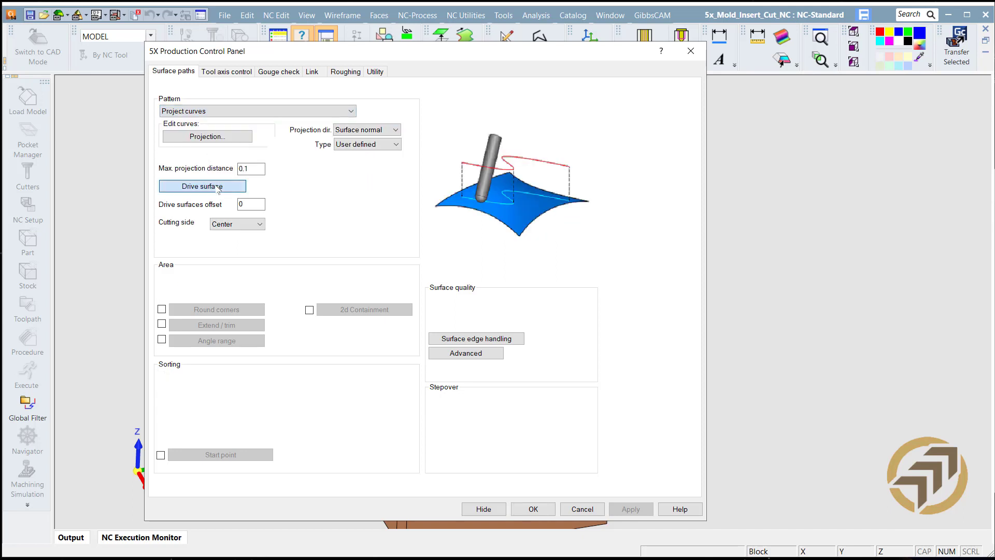
pyautogui.scroll(5, 612, 210)
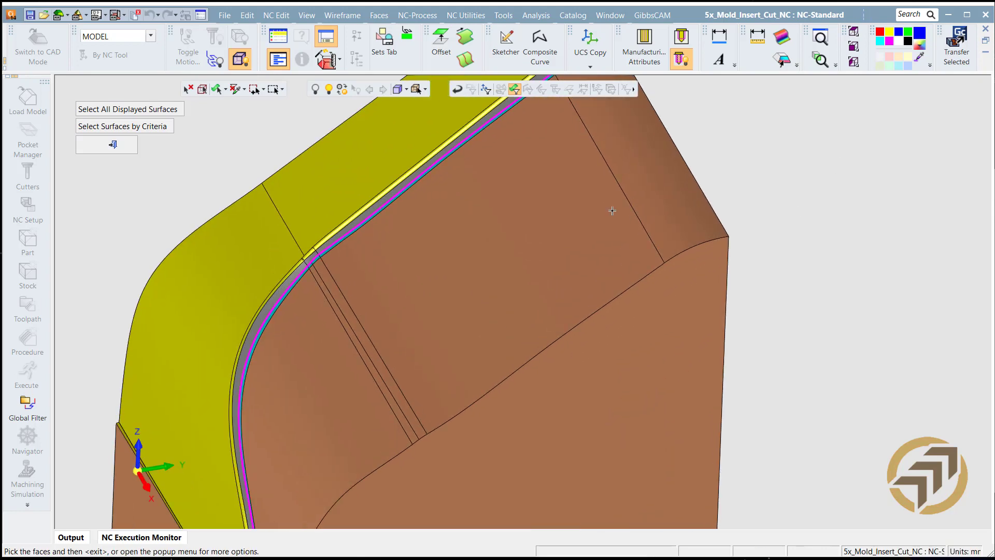
pyautogui.keyDown('ctrl'); pyautogui.moveTo(612, 210); pyautogui.dragTo(490, 464, button='middle'); pyautogui.keyUp('ctrl')
pyautogui.keyDown('ctrl'); pyautogui.moveTo(491, 464); pyautogui.dragTo(647, 134, button='right'); pyautogui.keyUp('ctrl')
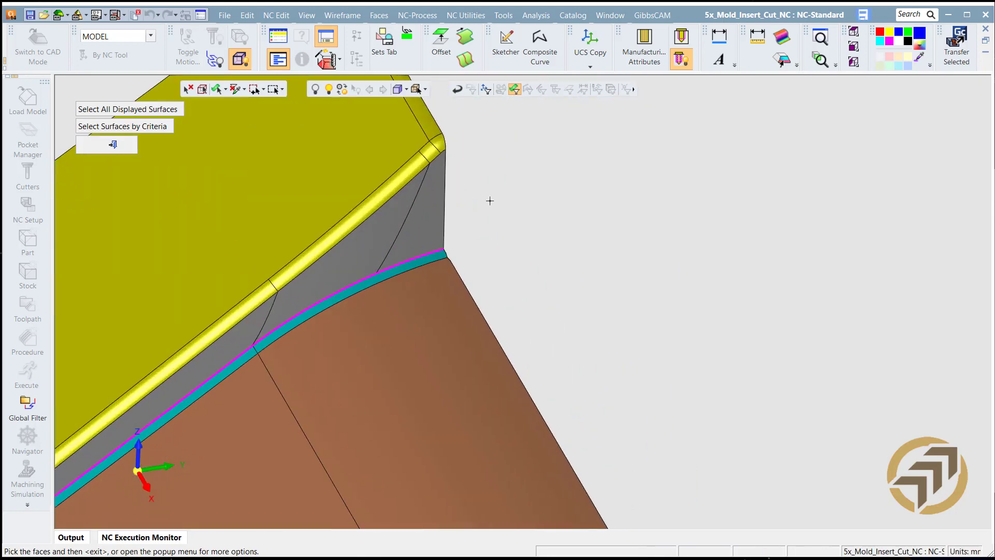
pyautogui.click(426, 237)
pyautogui.click(372, 254)
pyautogui.keyDown('ctrl'); pyautogui.moveTo(362, 312); pyautogui.dragTo(681, 160, button='middle'); pyautogui.keyUp('ctrl')
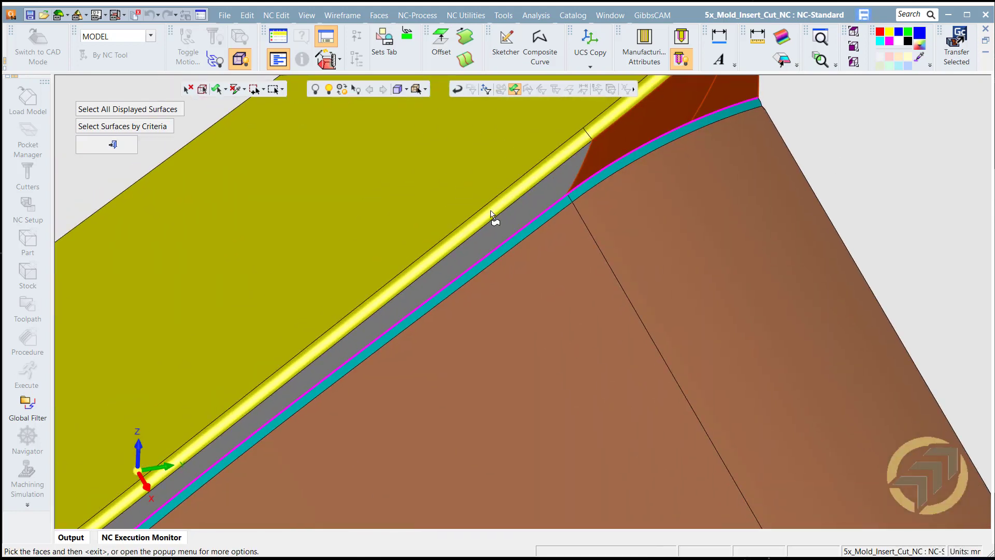
pyautogui.click(496, 228)
pyautogui.scroll(-5, 643, 183)
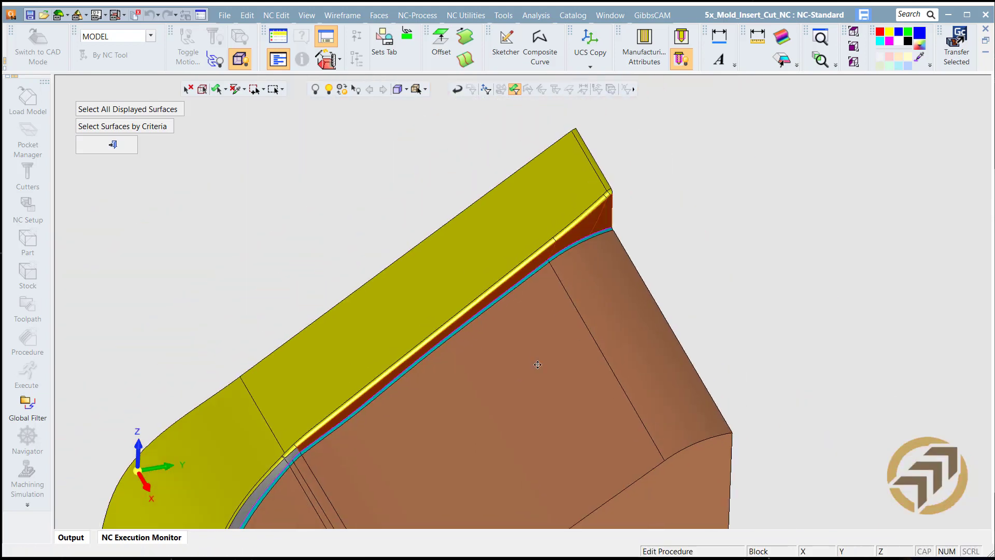
pyautogui.keyDown('ctrl'); pyautogui.moveTo(537, 364); pyautogui.dragTo(724, 145, button='middle'); pyautogui.keyUp('ctrl')
pyautogui.keyDown('ctrl'); pyautogui.moveTo(536, 312); pyautogui.dragTo(550, 205, button='right'); pyautogui.keyUp('ctrl')
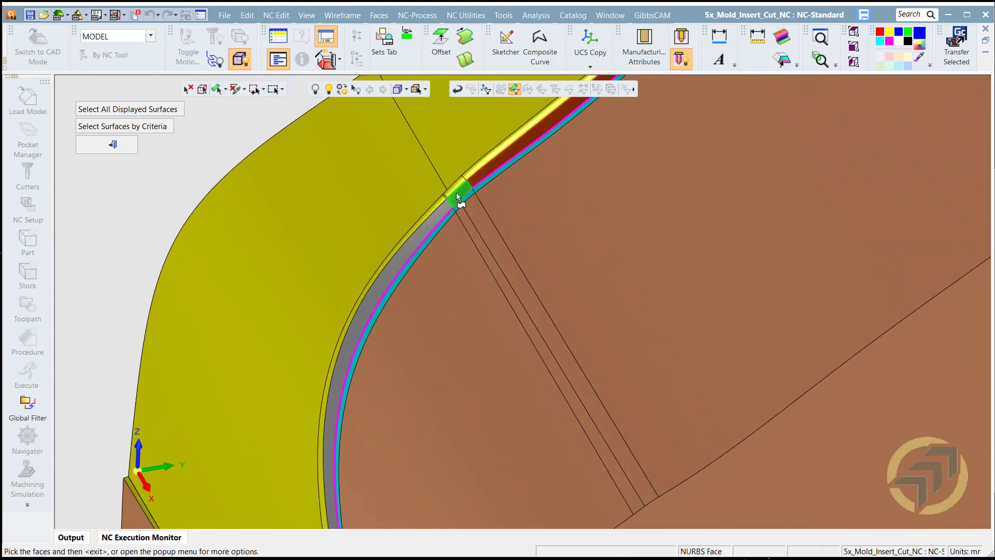
pyautogui.click(447, 216)
pyautogui.moveTo(504, 351); pyautogui.dragTo(513, 95, button='middle')
pyautogui.keyDown('ctrl'); pyautogui.moveTo(424, 357); pyautogui.dragTo(439, 154, button='middle'); pyautogui.keyUp('ctrl')
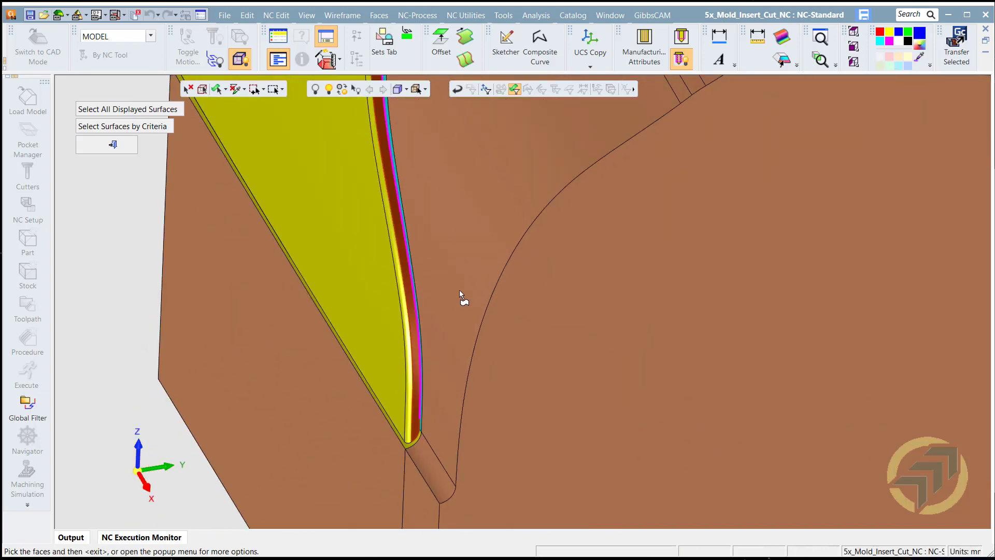
pyautogui.moveTo(460, 294); pyautogui.dragTo(469, 318, button='middle')
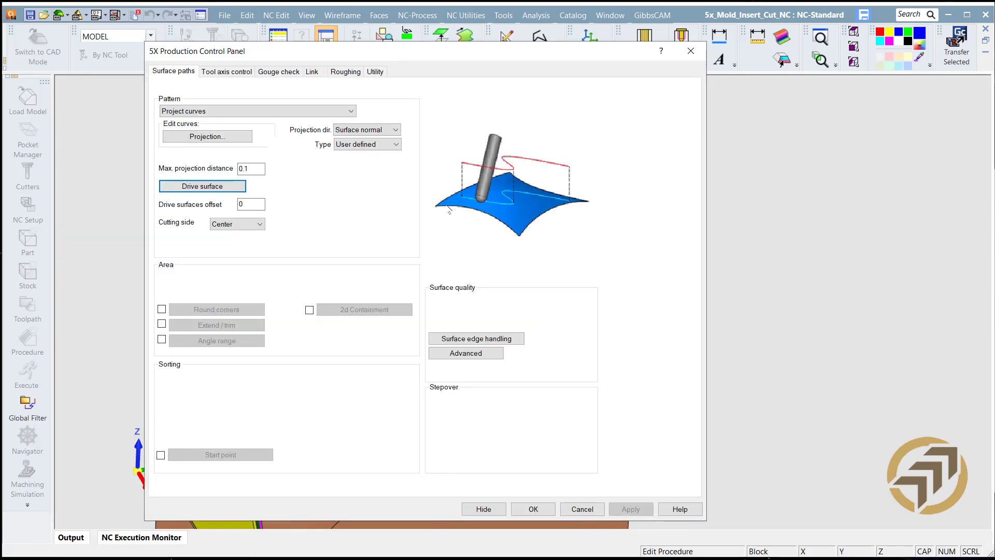
# - Set the tool axis tilt angle at side of cutting direction to 90, leave gouge checks off and accept the trajectory settings
pyautogui.click(243, 74)
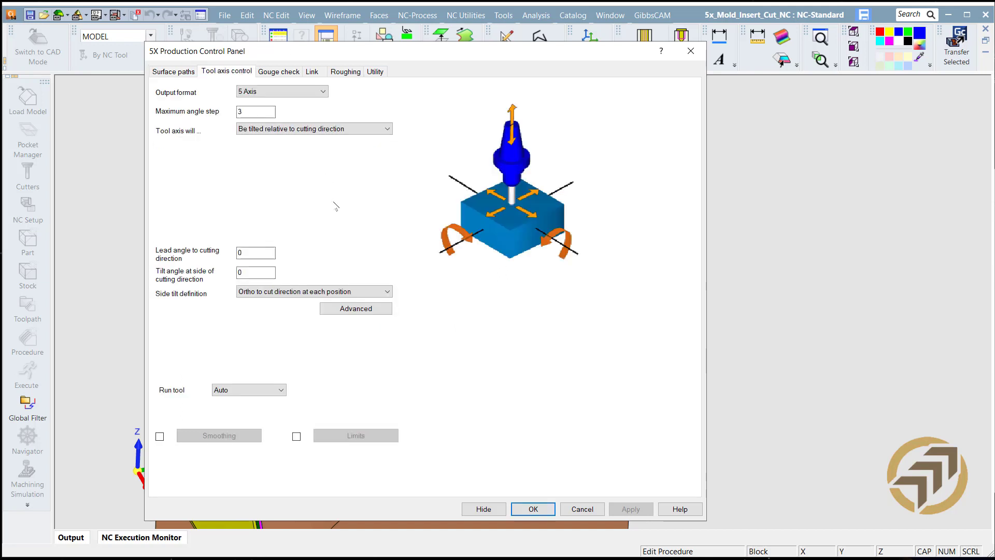
pyautogui.click(255, 110)
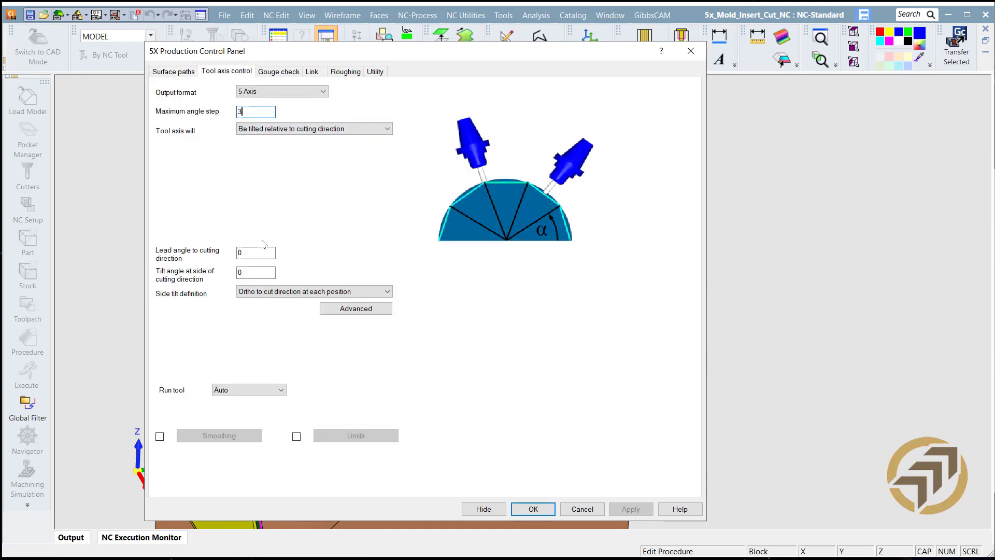
pyautogui.doubleClick(259, 271)
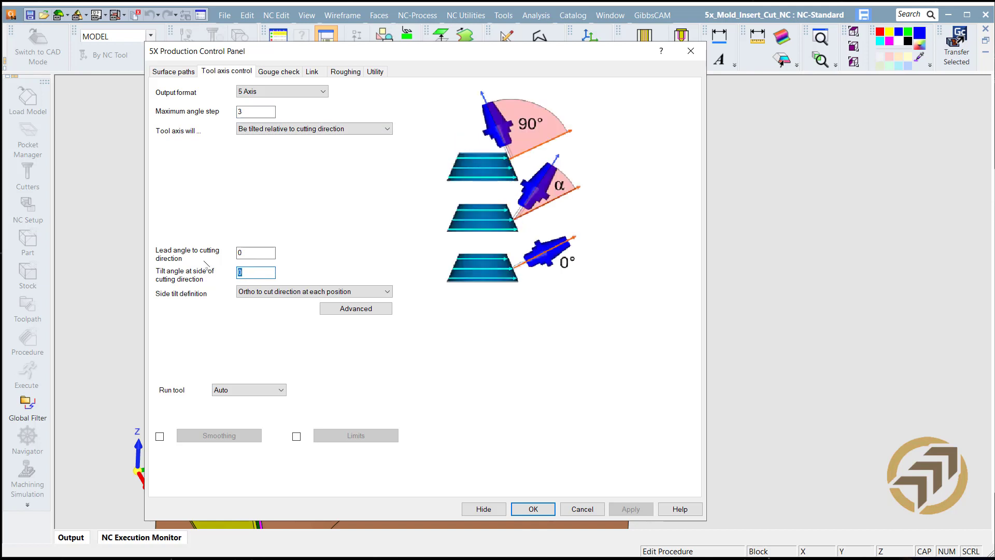
pyautogui.write('90')
pyautogui.click(283, 73)
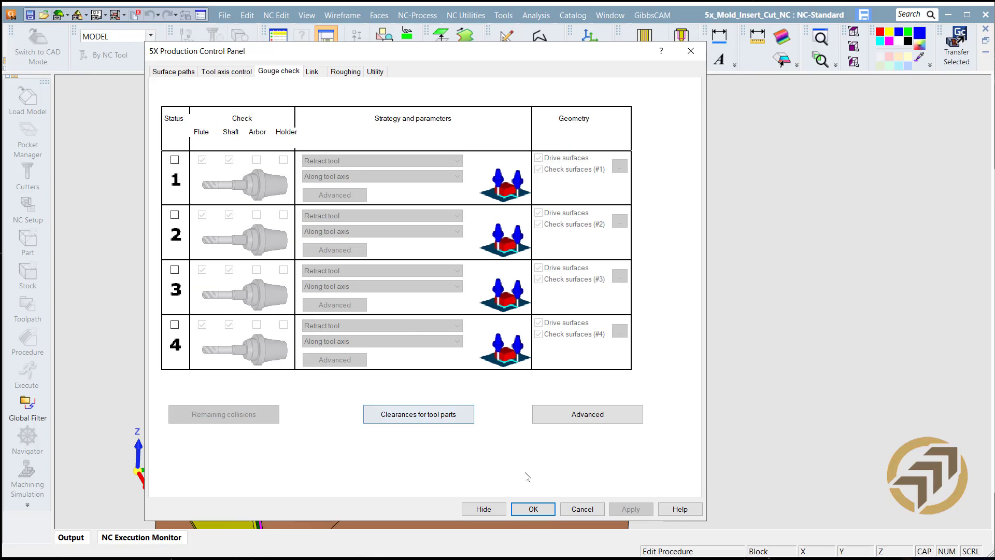
pyautogui.click(533, 509)
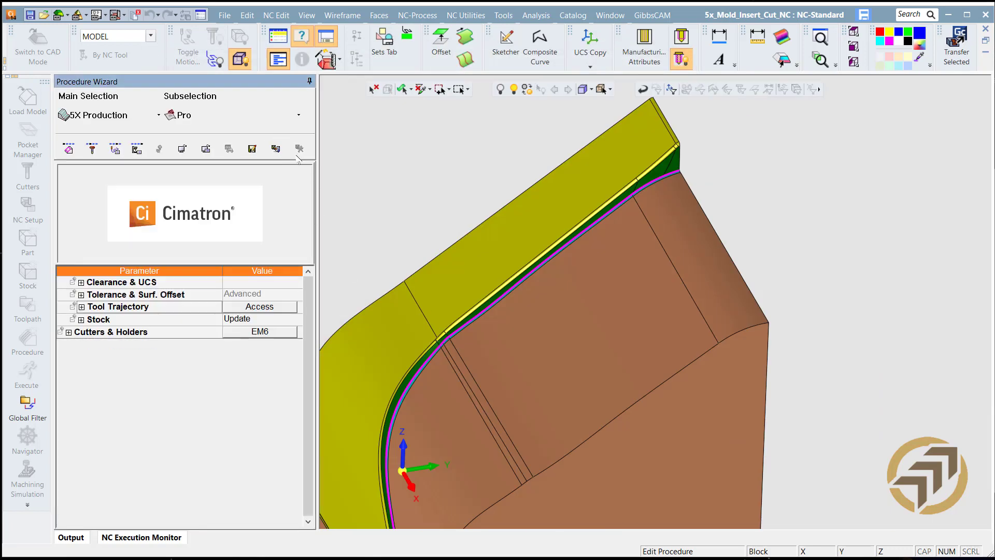
# - Pick the composite curve along the base of the narrow wall as the projection curve, accept the trajectory settings and calculate the procedure
pyautogui.click(266, 309)
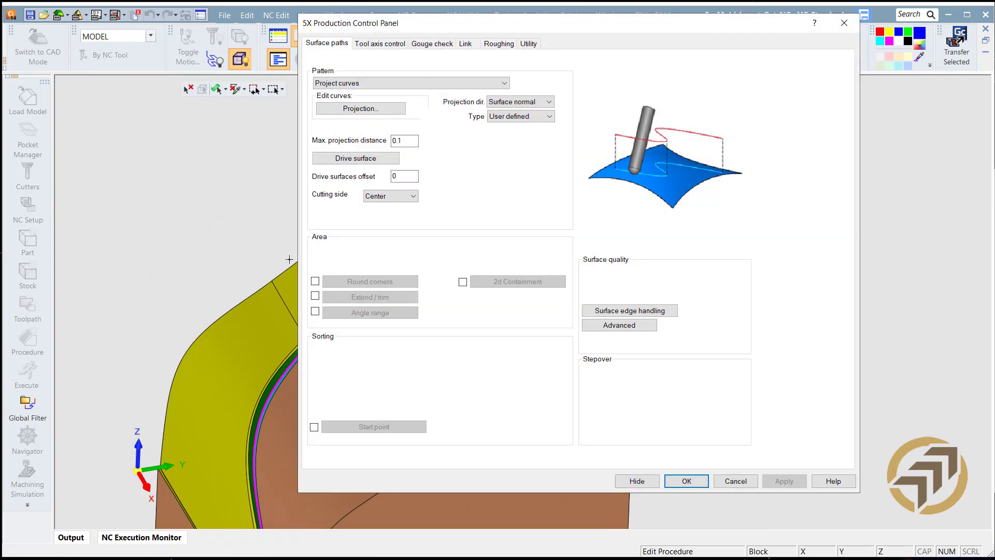
pyautogui.click(373, 109)
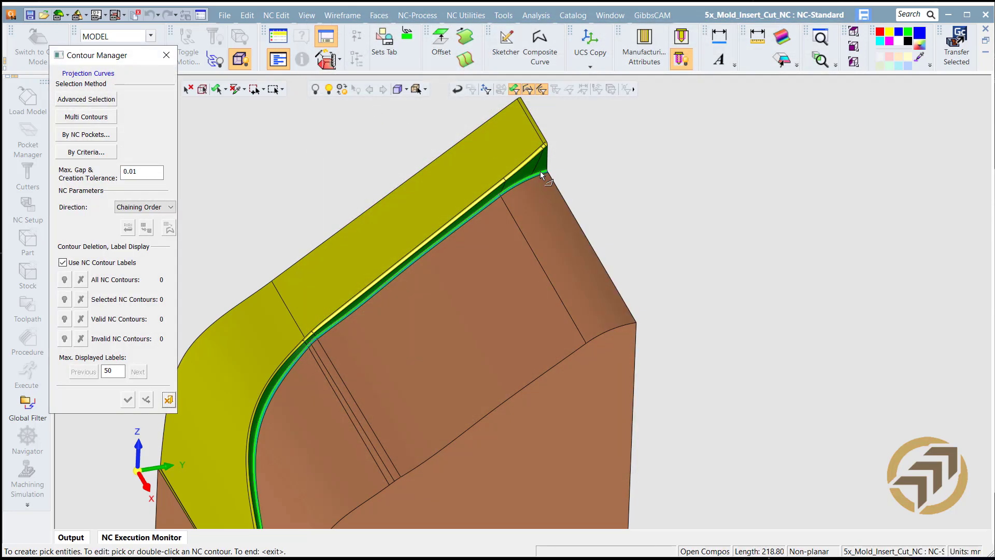
pyautogui.click(540, 172)
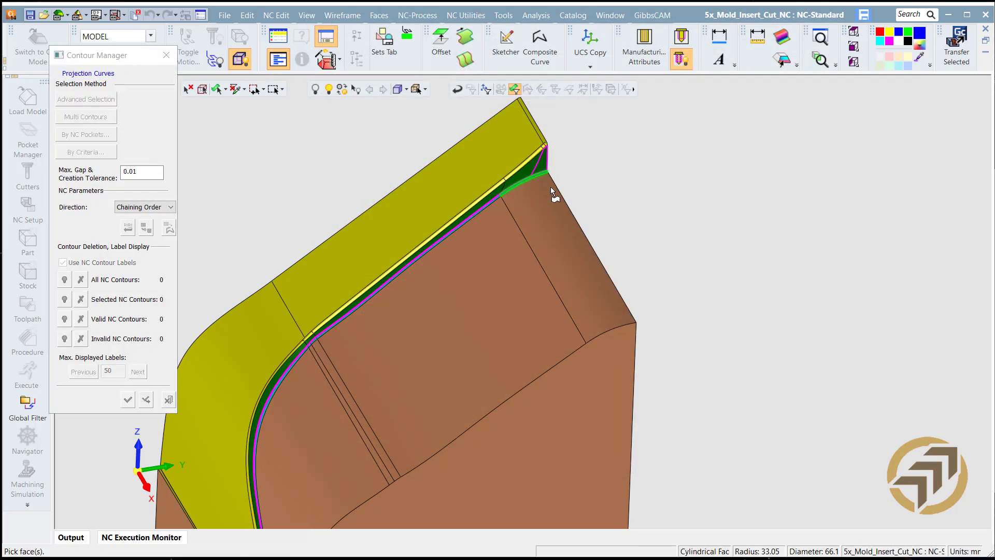
pyautogui.scroll(3, 632, 176)
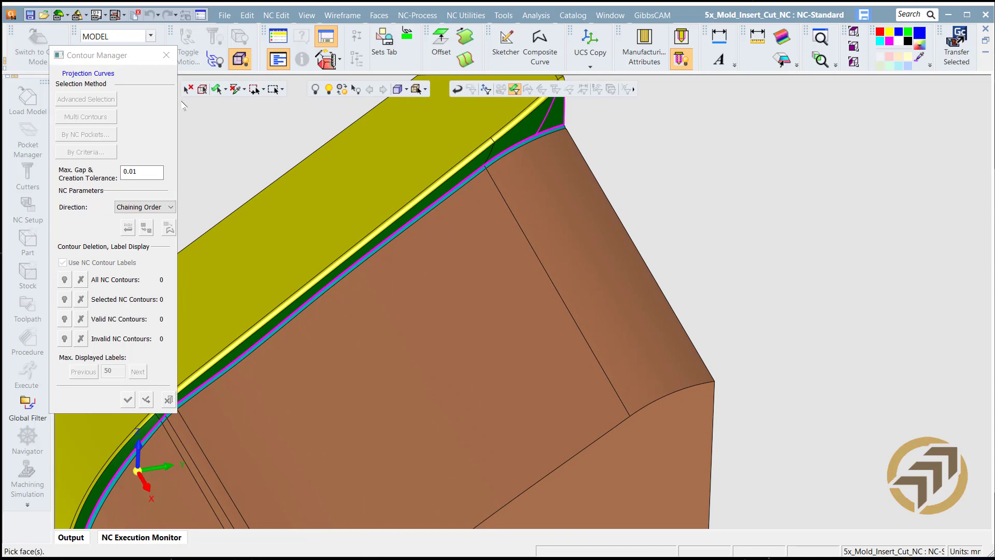
pyautogui.click(558, 125)
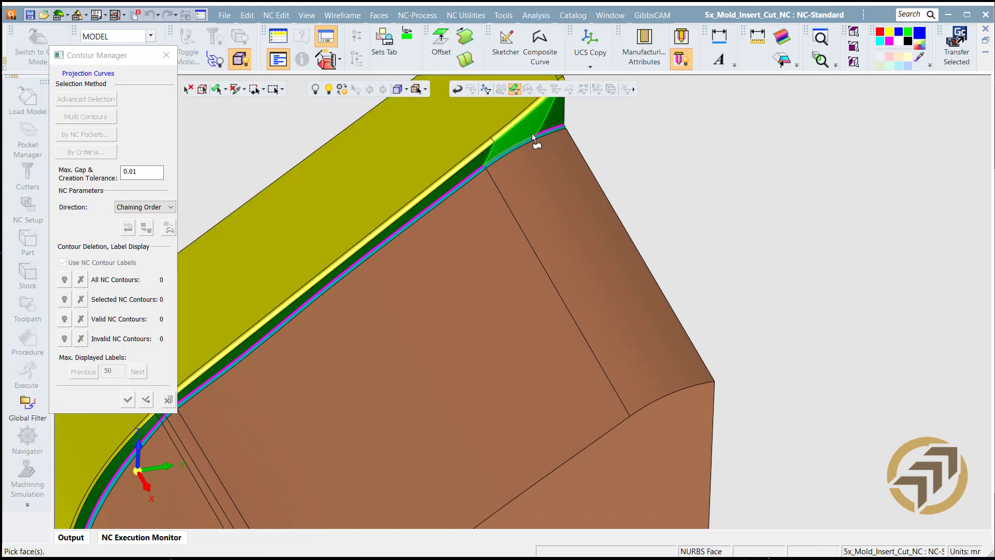
pyautogui.middleClick(617, 136)
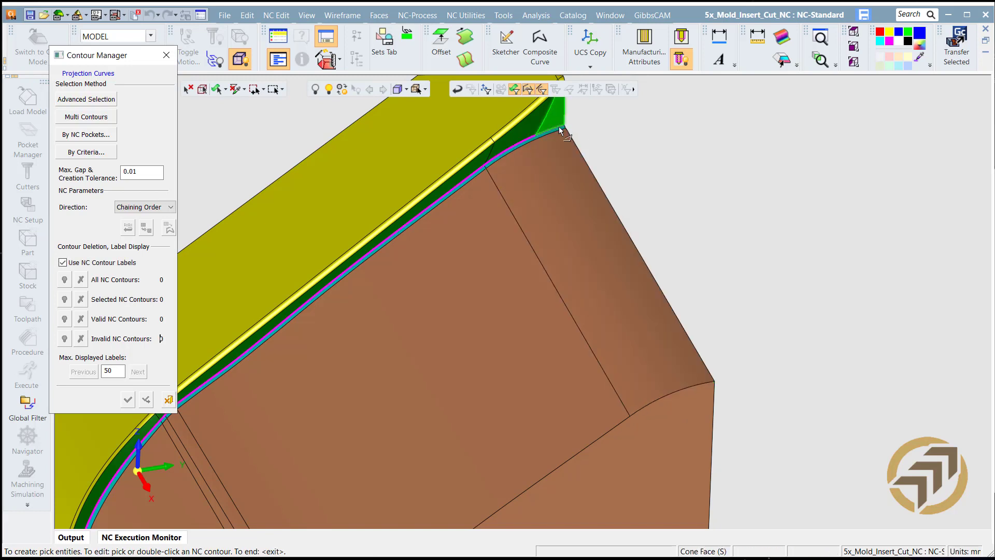
pyautogui.middleClick(558, 127)
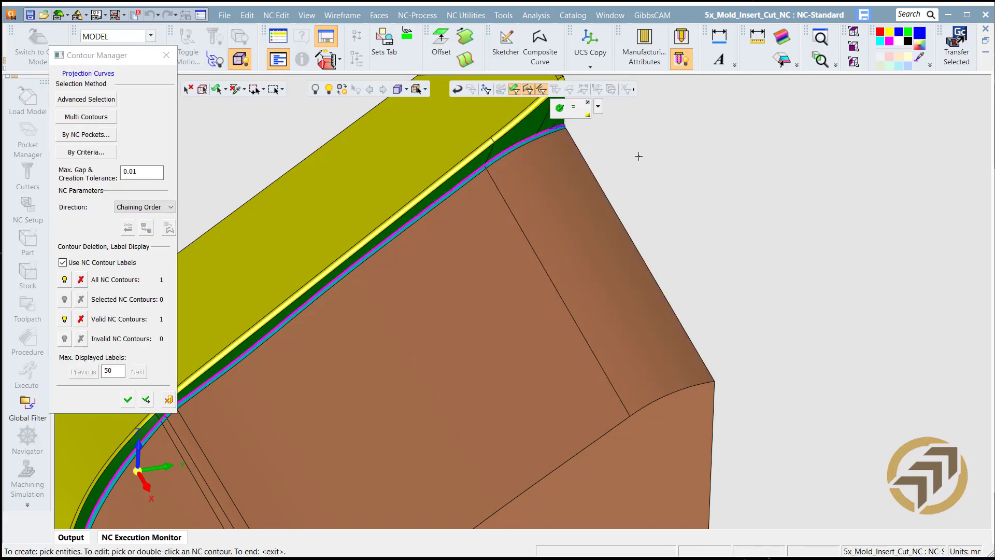
pyautogui.middleClick(644, 145)
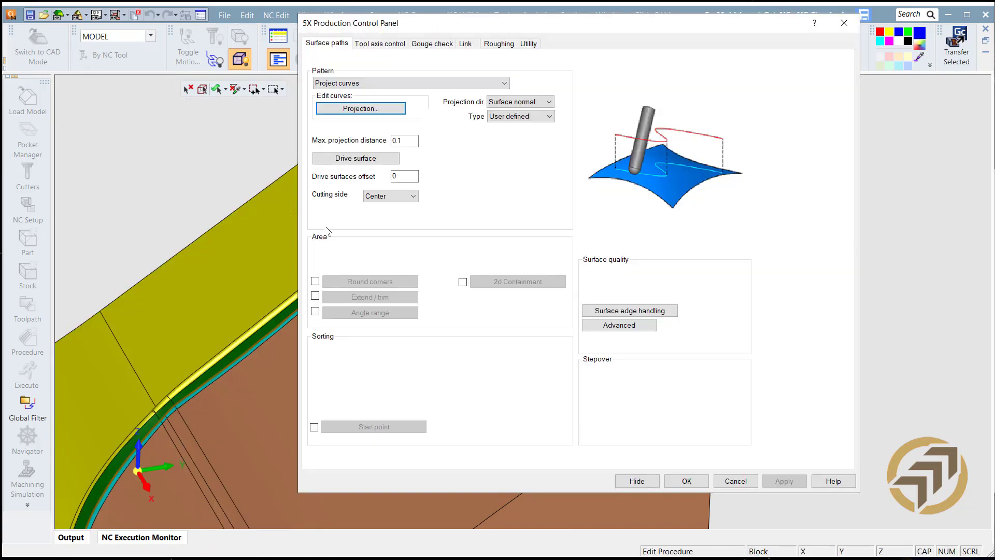
pyautogui.click(687, 481)
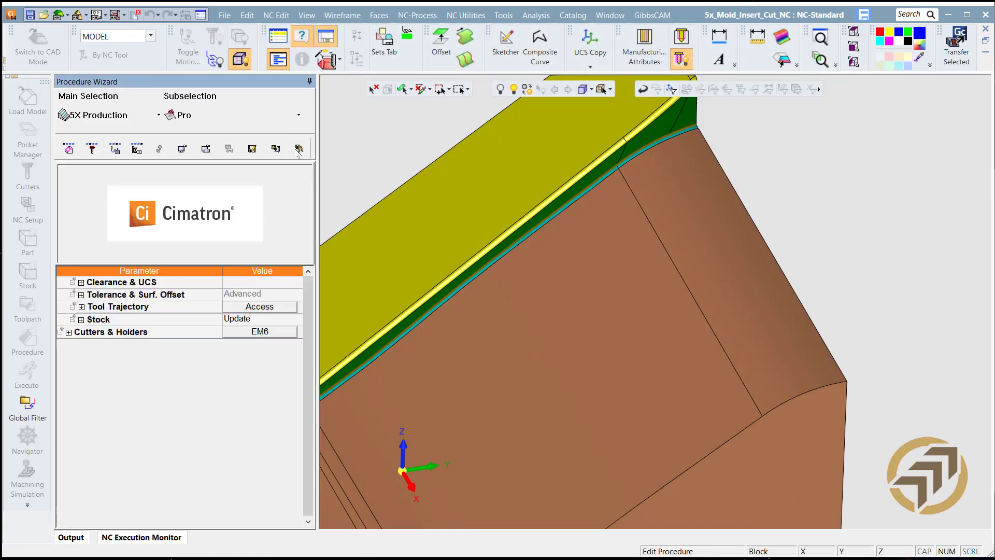
pyautogui.click(299, 150)
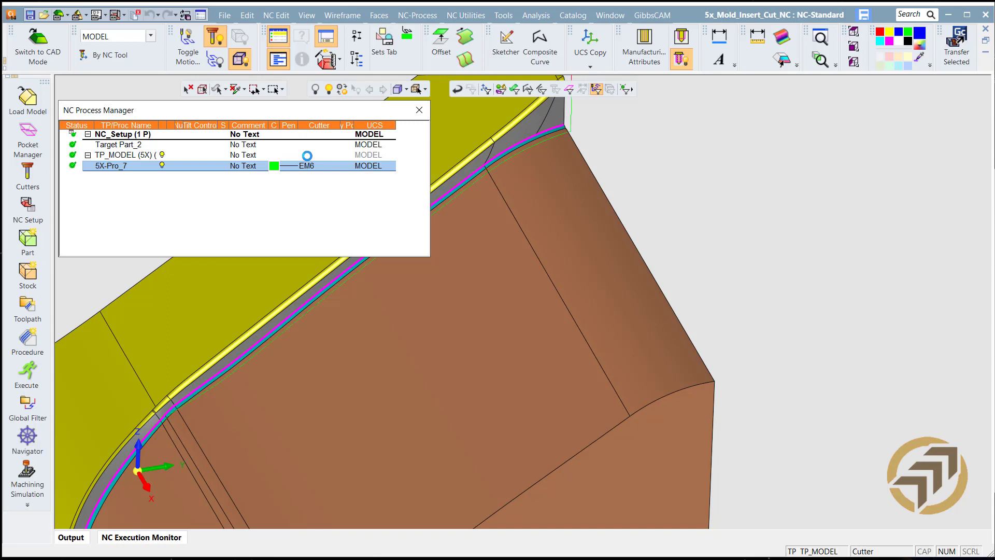
# - Inspect the calculated toolpath in the Navigator with the tool placed on the cutting path near the wall's upper end
pyautogui.keyDown('ctrl'); pyautogui.moveTo(562, 259); pyautogui.dragTo(628, 314, button='middle'); pyautogui.keyUp('ctrl')
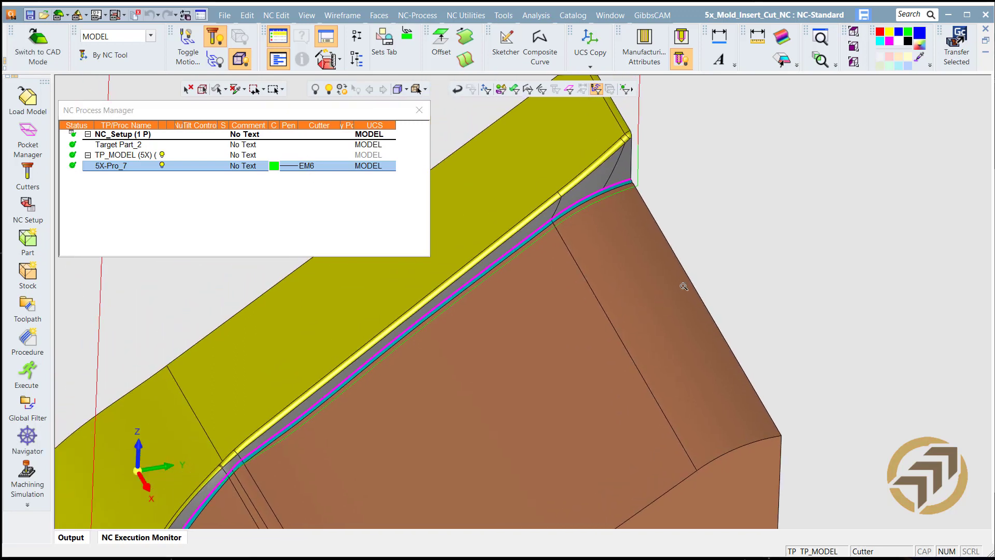
pyautogui.keyDown('ctrl'); pyautogui.moveTo(684, 286); pyautogui.dragTo(688, 183, button='right'); pyautogui.keyUp('ctrl')
pyautogui.keyDown('ctrl'); pyautogui.moveTo(688, 196); pyautogui.dragTo(519, 440, button='middle'); pyautogui.keyUp('ctrl')
pyautogui.keyDown('ctrl'); pyautogui.moveTo(541, 303); pyautogui.dragTo(569, 286); pyautogui.keyUp('ctrl')
pyautogui.keyDown('ctrl'); pyautogui.moveTo(558, 326); pyautogui.dragTo(529, 385, button='right'); pyautogui.keyUp('ctrl')
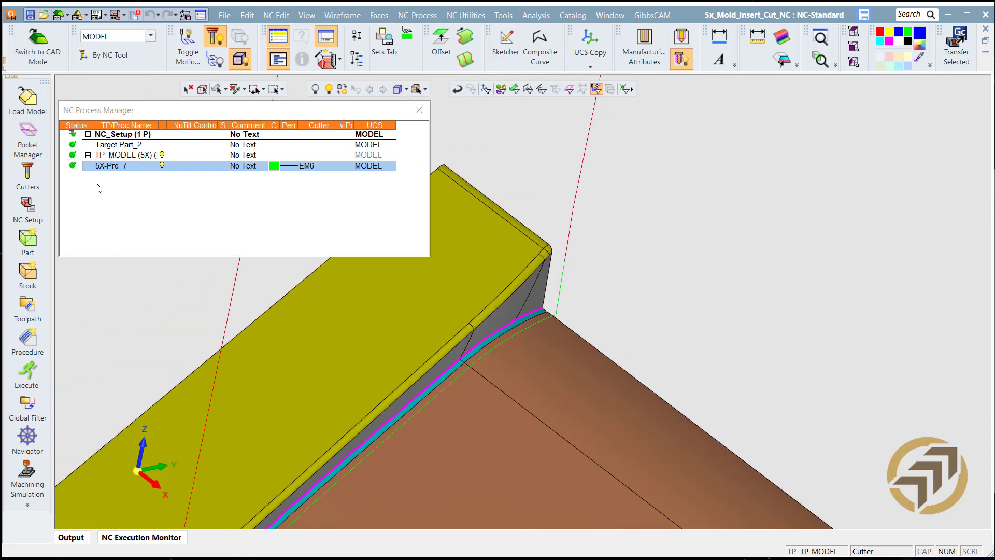
pyautogui.click(28, 440)
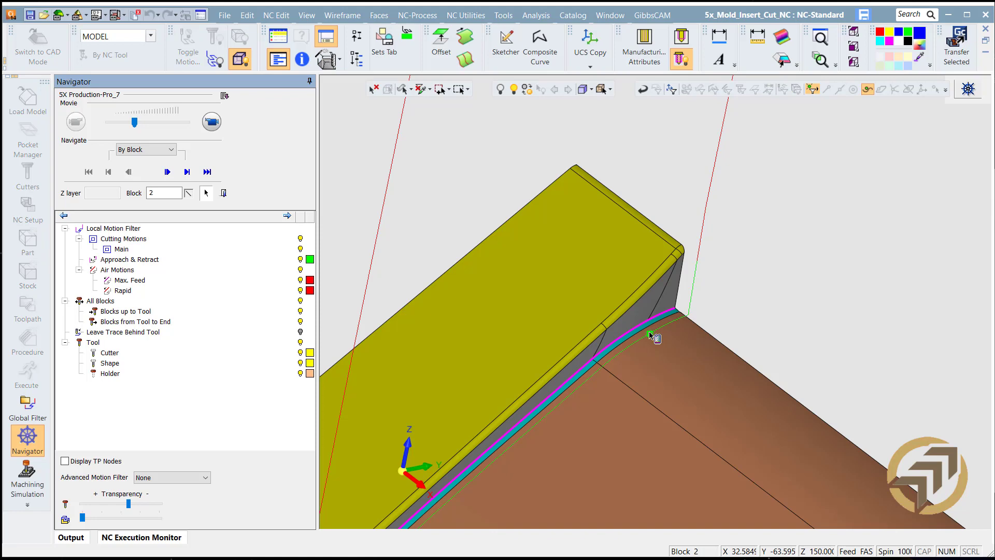
pyautogui.click(648, 333)
pyautogui.moveTo(643, 302)
pyautogui.keyDown('ctrl'); pyautogui.mouseDown()
pyautogui.moveTo(660, 275)
pyautogui.moveTo(633, 288)
pyautogui.mouseUp(); pyautogui.keyUp('ctrl')
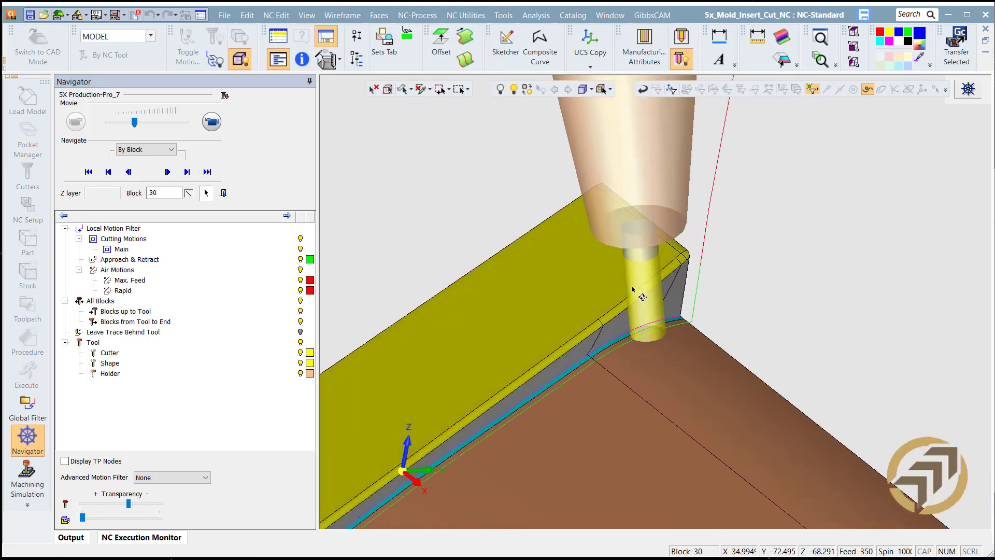
pyautogui.scroll(-4, 655, 316)
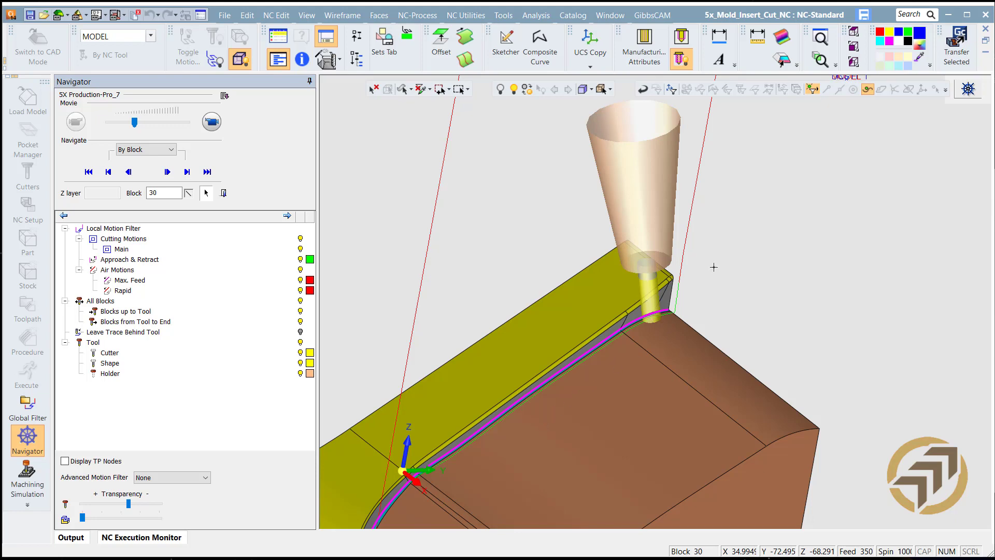
pyautogui.scroll(-5, 713, 267)
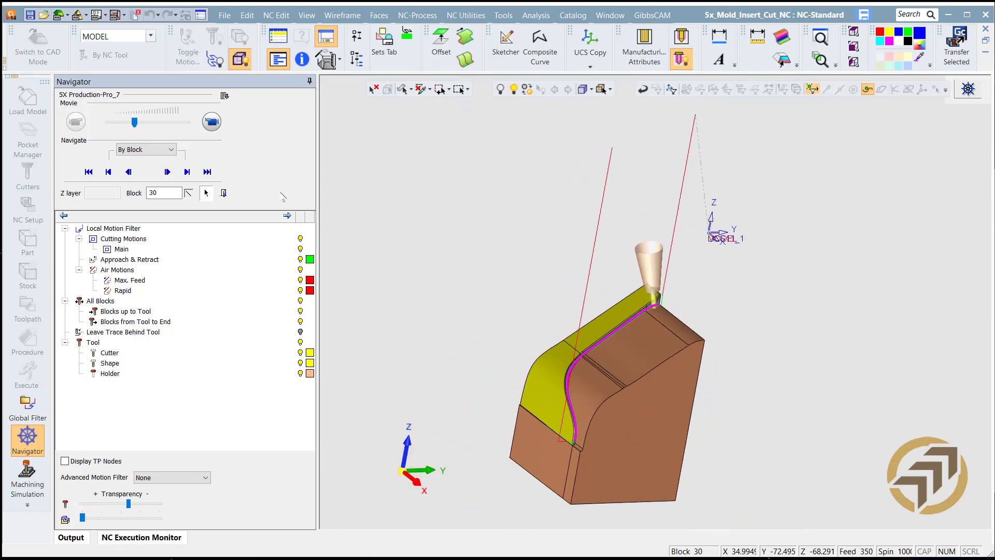
pyautogui.click(224, 193)
# - Set the procedure's retract clearance area to Automatic, with an entry feed distance of 5 and an exit feed distance of 5
pyautogui.doubleClick(105, 167)
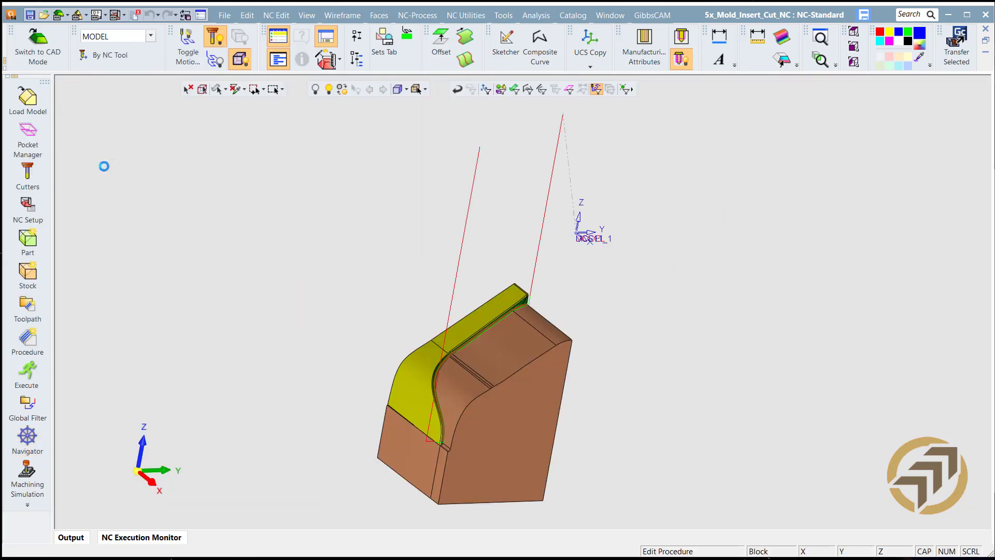
pyautogui.click(261, 306)
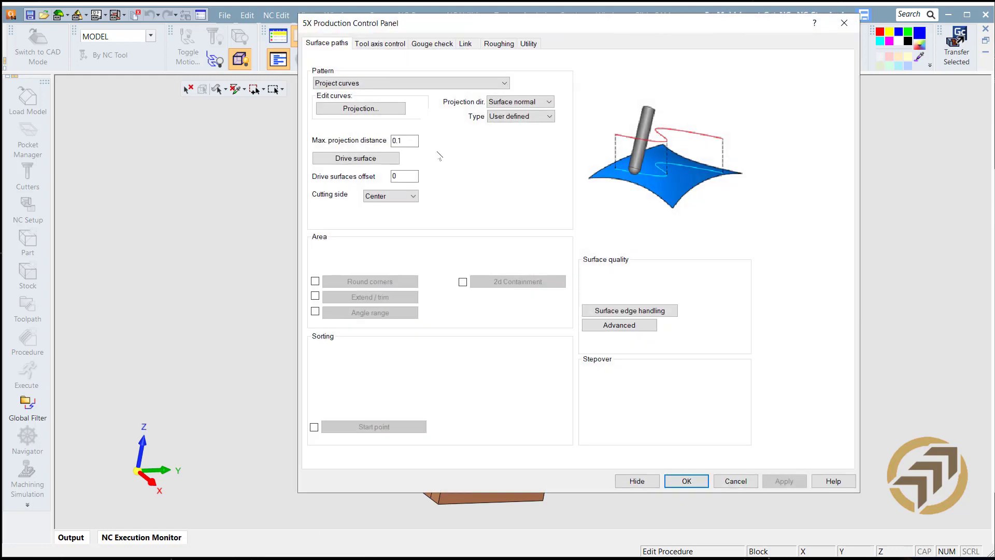
pyautogui.click(466, 43)
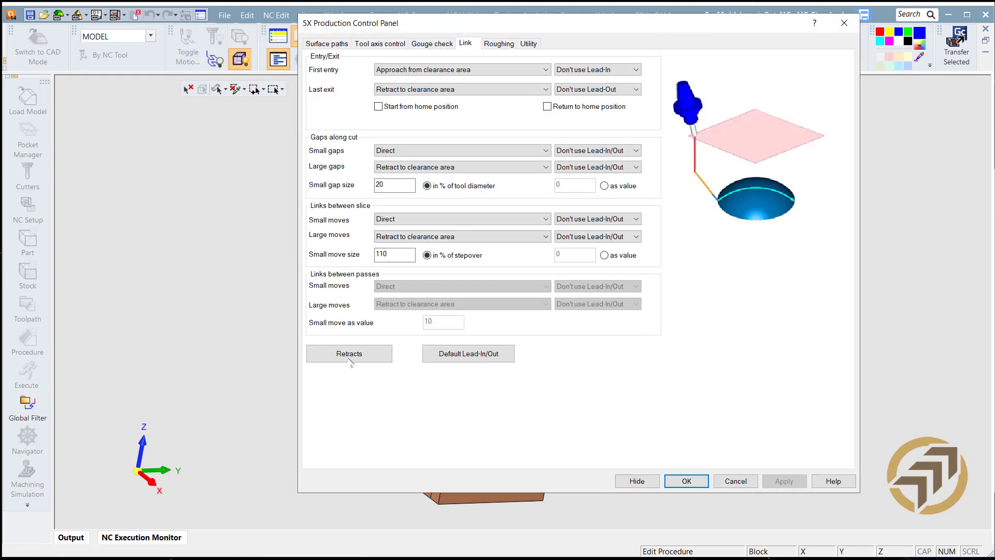
pyautogui.click(350, 354)
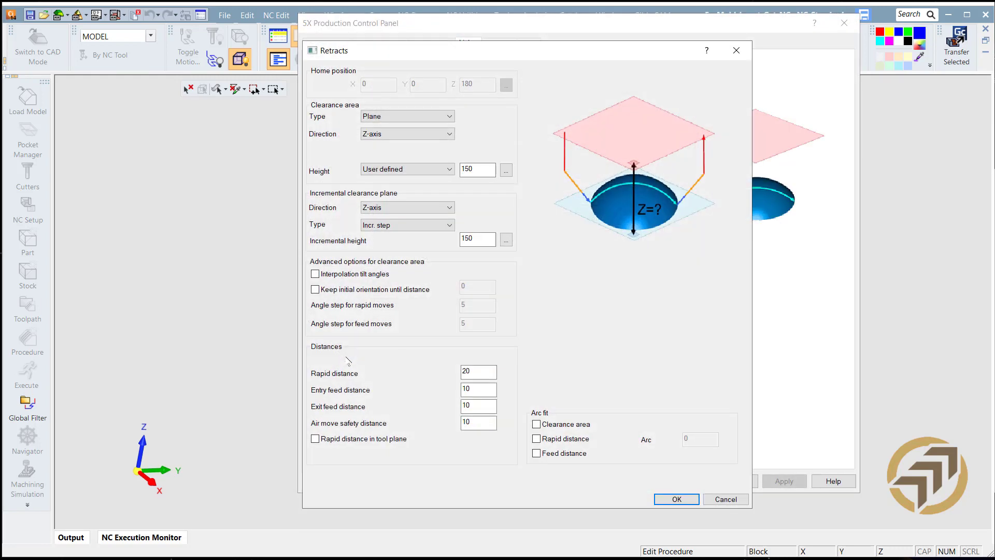
pyautogui.click(394, 116)
pyautogui.click(377, 134)
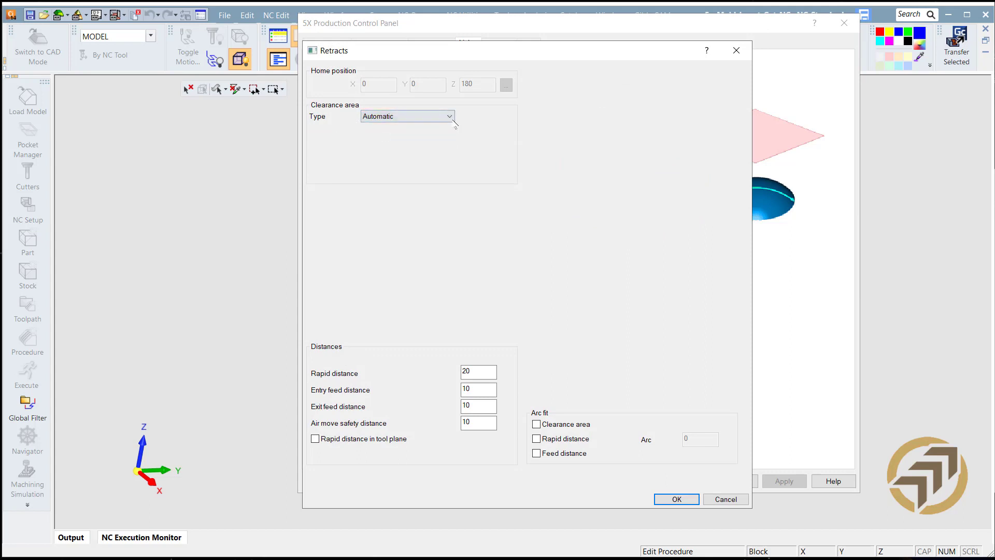
pyautogui.click(434, 388)
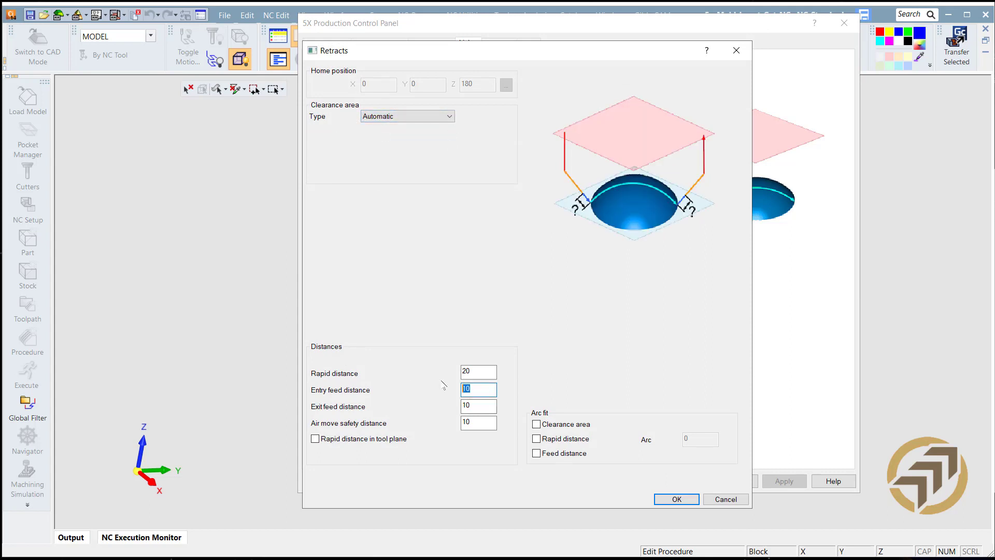
pyautogui.write('5')
pyautogui.doubleClick(477, 403)
pyautogui.write('5')
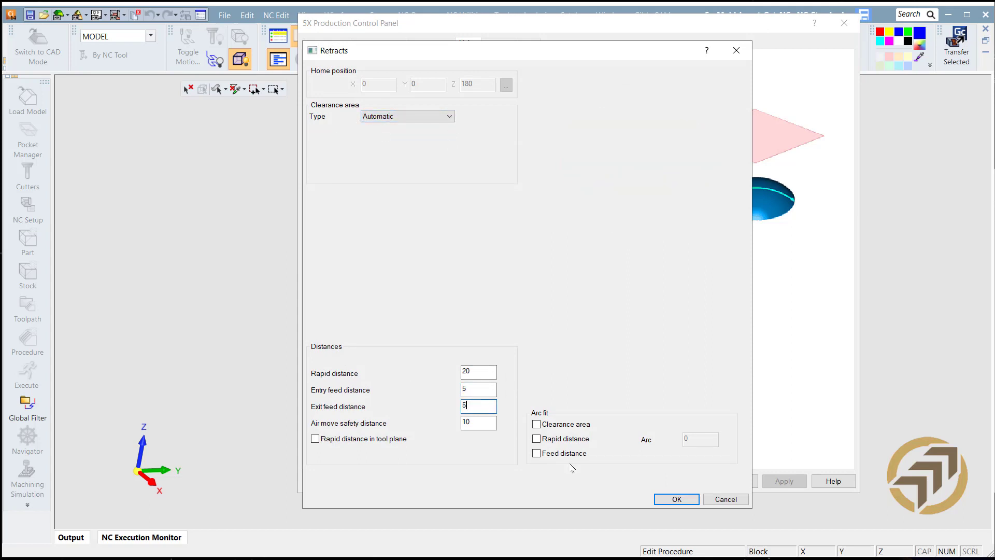
pyautogui.click(664, 498)
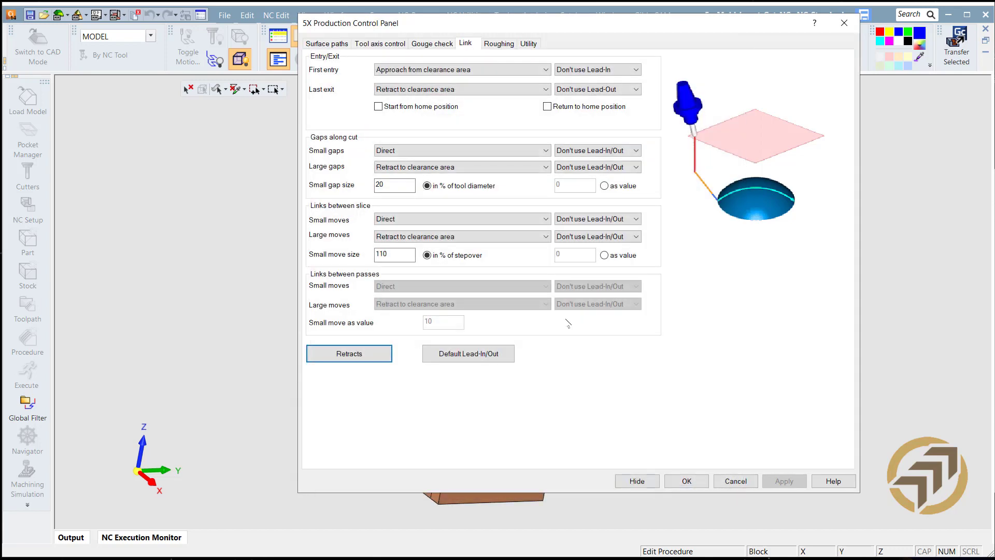
# - Enable lead-in for the first entry and lead-out for the last exit of the toolpath
pyautogui.click(605, 70)
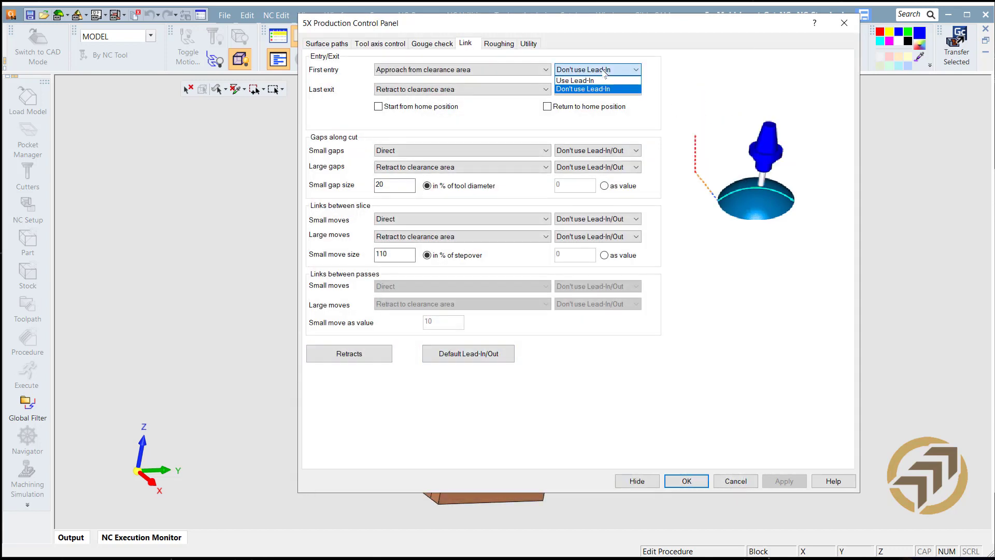
pyautogui.click(604, 80)
pyautogui.click(603, 89)
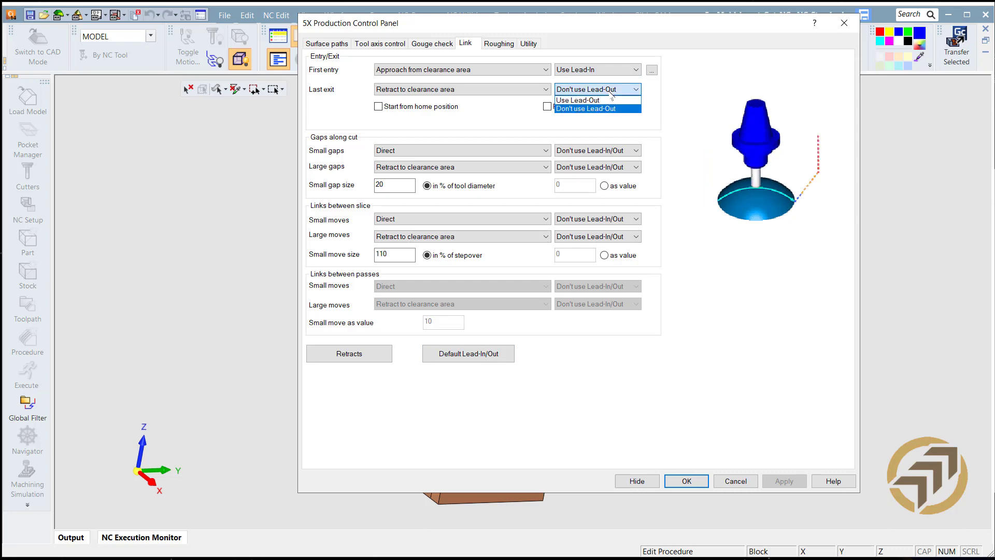
pyautogui.click(602, 100)
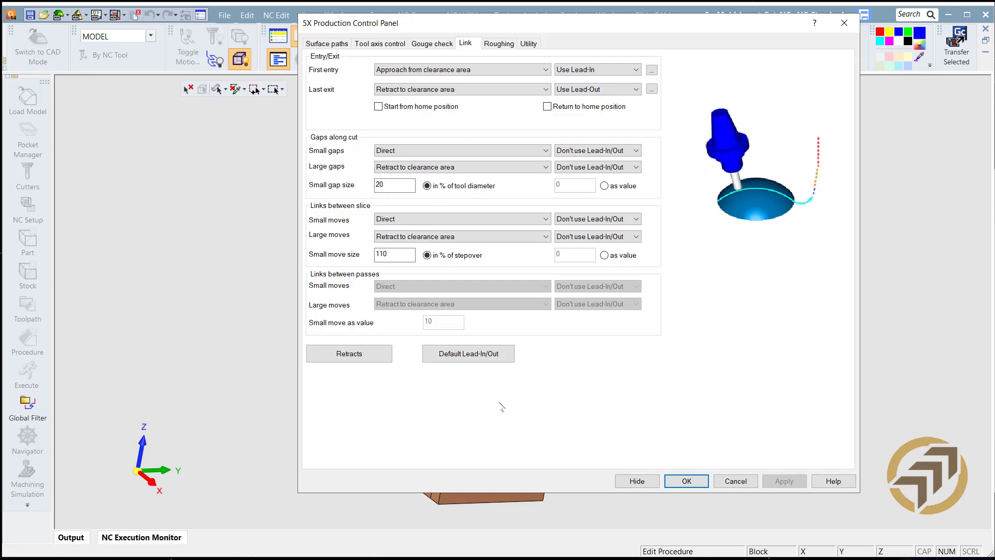
# - Set the default lead-out to Reverse vertical tang. arc with an arc diameter of 100% of the tool diameter, keeping lead-in as Tangential arc
pyautogui.click(492, 358)
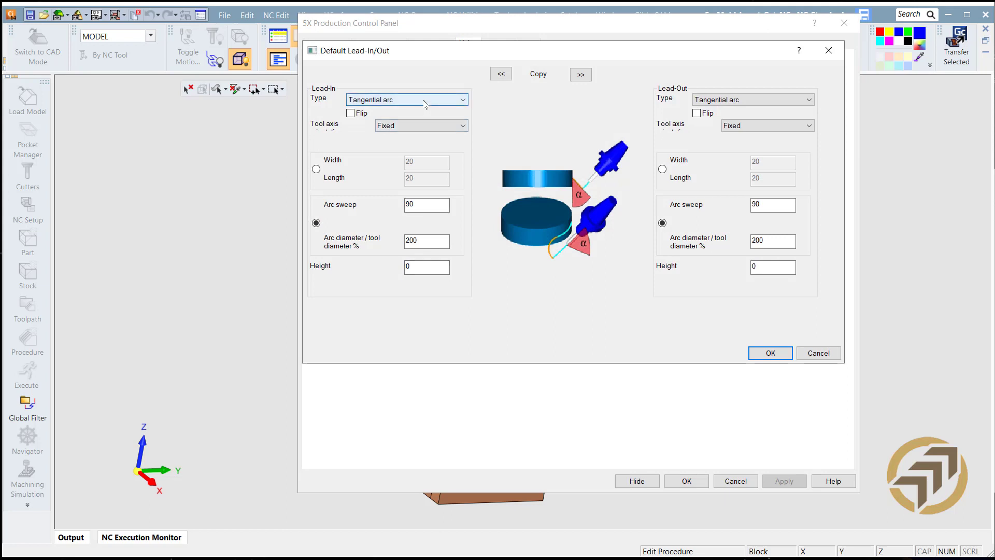
pyautogui.click(434, 240)
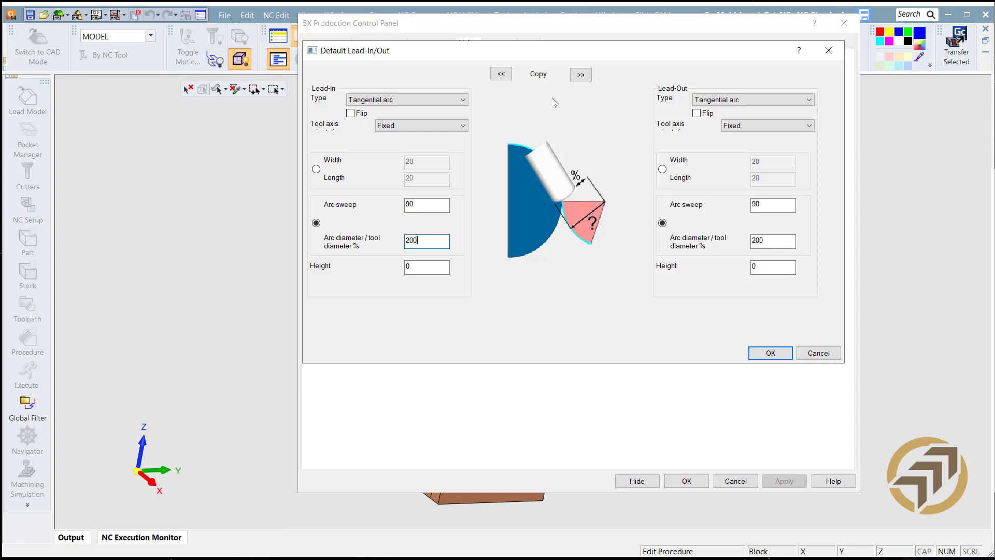
pyautogui.click(717, 100)
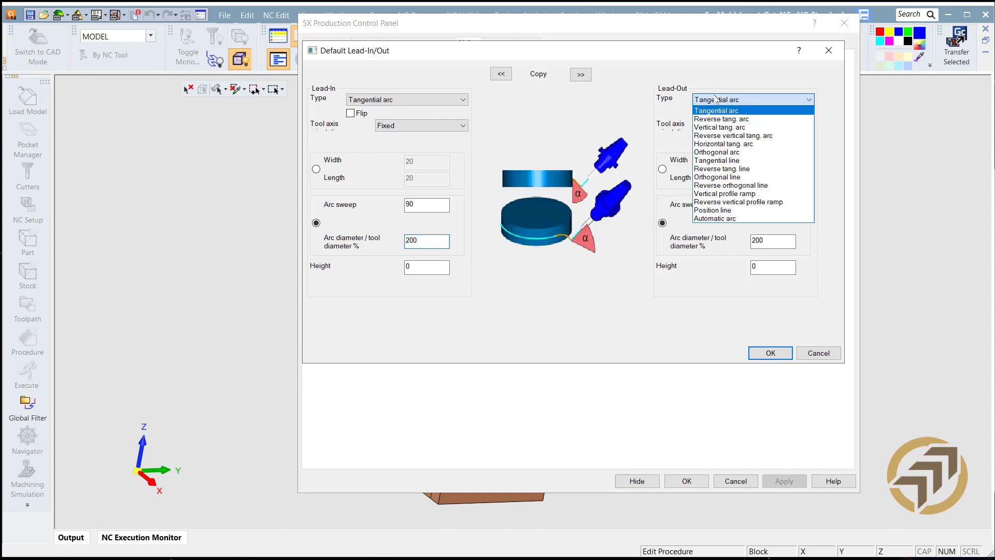
pyautogui.click(725, 136)
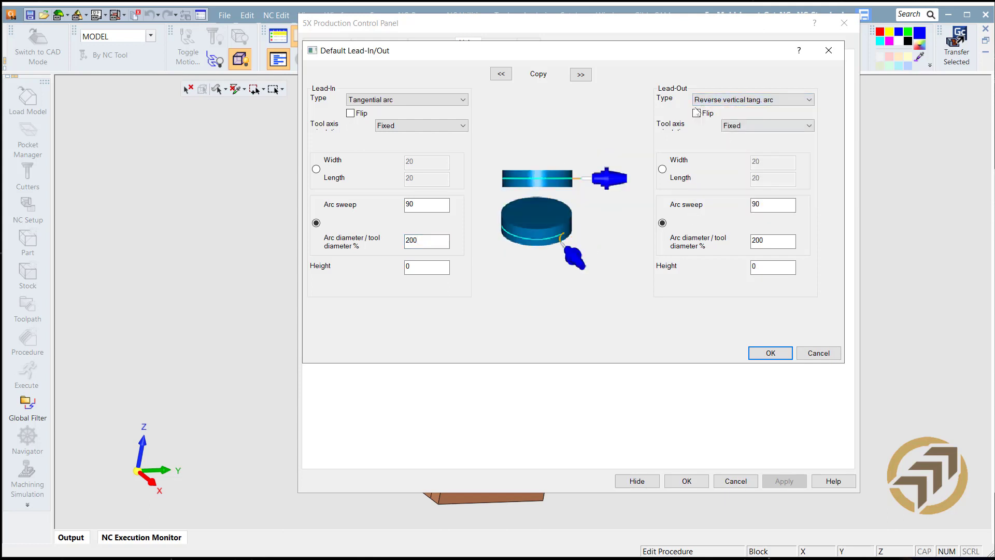
pyautogui.doubleClick(763, 242)
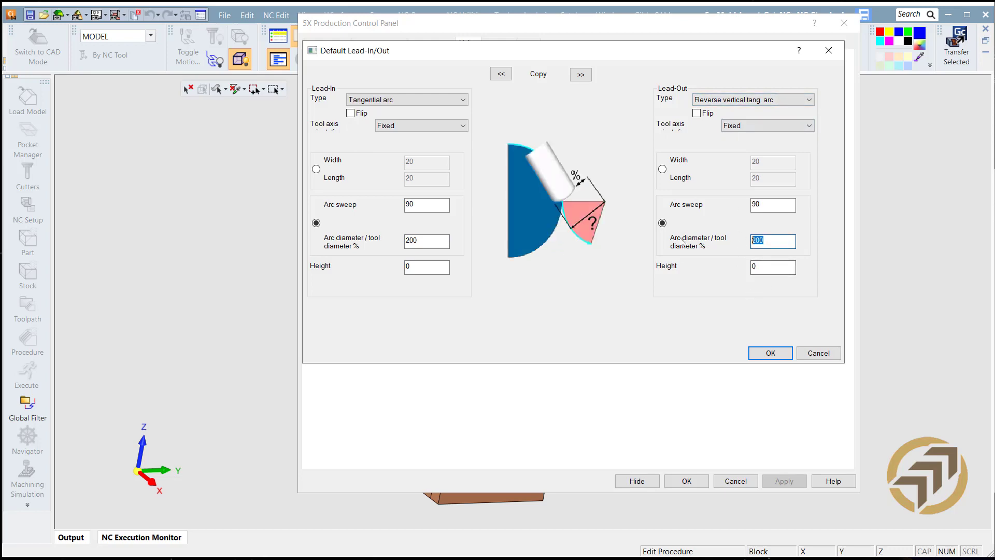
pyautogui.write('100')
pyautogui.click(772, 354)
# - Accept the changed link settings and recalculate the 5X Production procedure
pyautogui.click(691, 483)
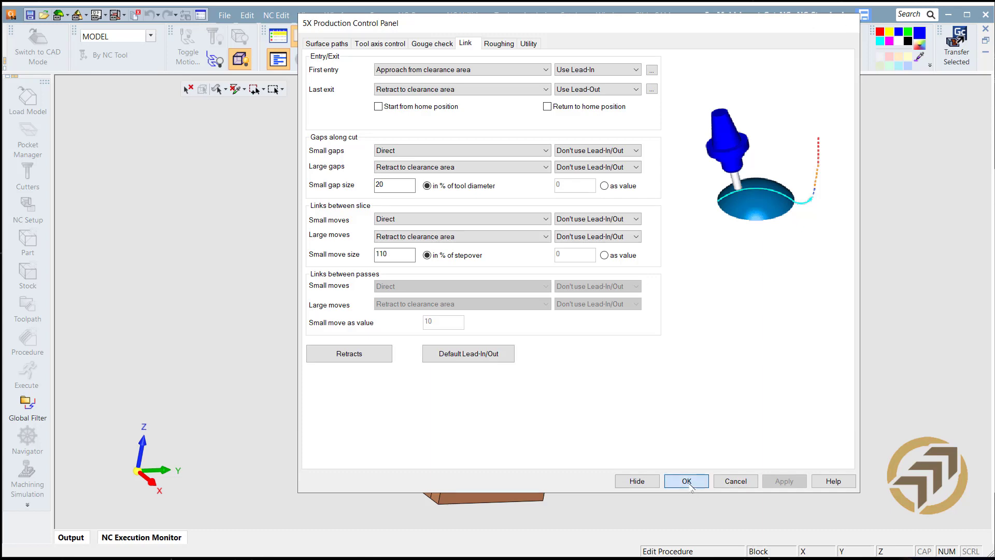
pyautogui.click(299, 149)
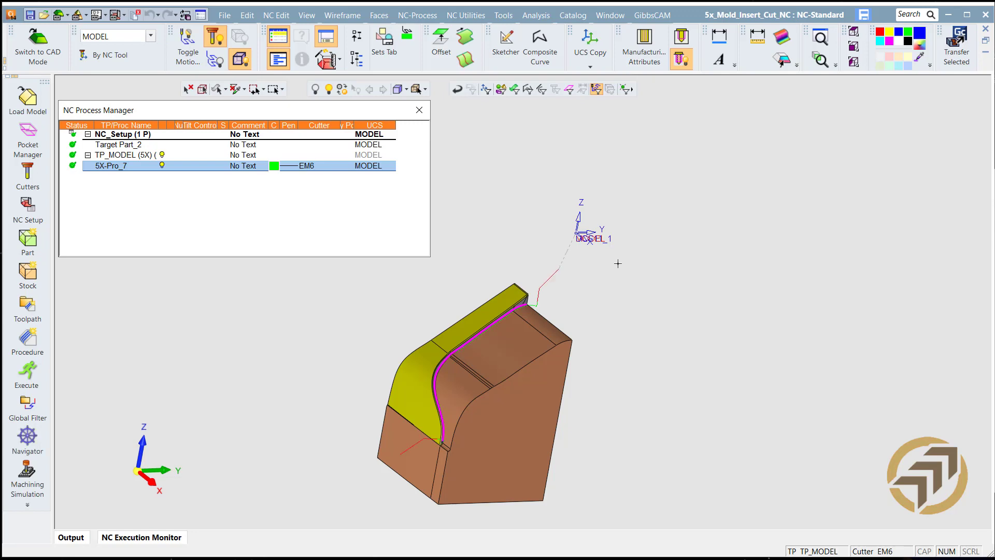
pyautogui.scroll(4, 572, 271)
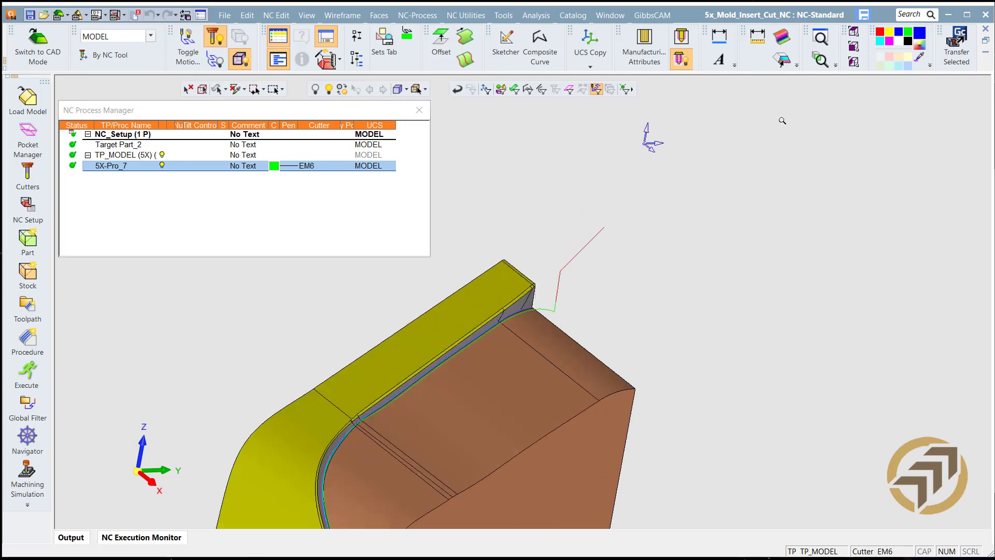
# - Examine the toolpath's approach and tangential lead-in arc at the upper end of the narrow wall
pyautogui.moveTo(516, 297); pyautogui.dragTo(499, 290, button='middle')
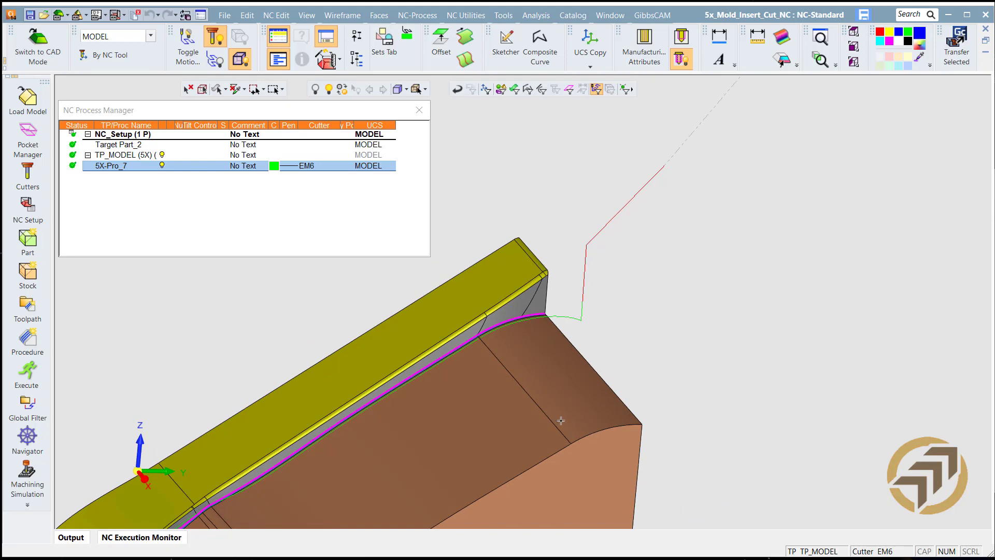
pyautogui.keyDown('ctrl'); pyautogui.moveTo(561, 420); pyautogui.dragTo(824, 160, button='right'); pyautogui.keyUp('ctrl')
pyautogui.keyDown('ctrl'); pyautogui.moveTo(691, 301); pyautogui.dragTo(654, 437, button='right'); pyautogui.keyUp('ctrl')
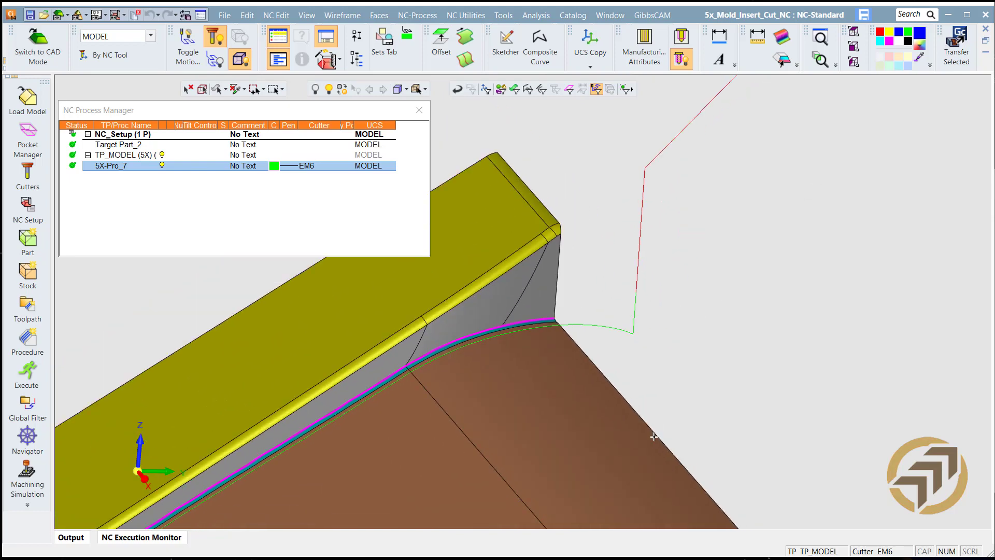
pyautogui.moveTo(654, 436); pyautogui.dragTo(637, 298, button='middle')
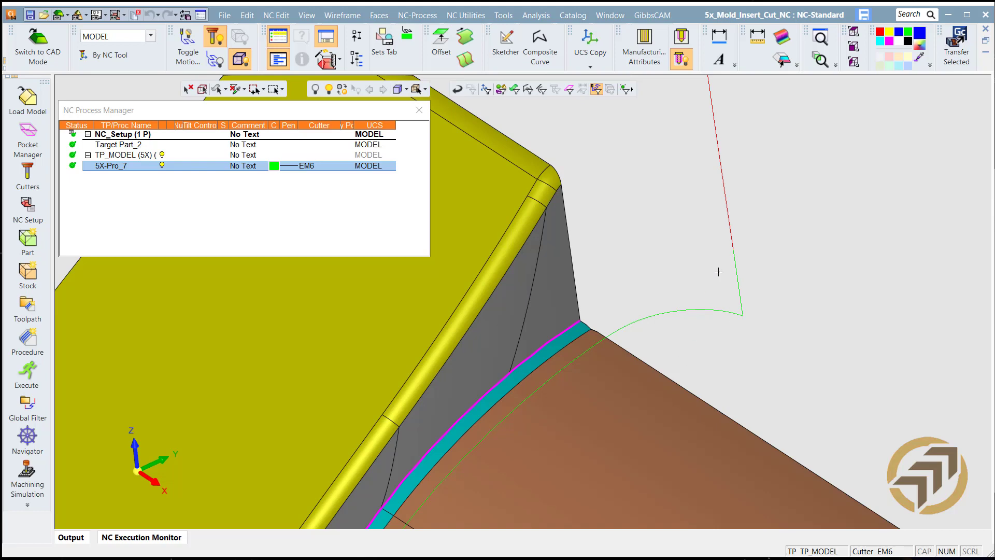
pyautogui.keyDown('ctrl'); pyautogui.moveTo(693, 224); pyautogui.dragTo(641, 491, button='right'); pyautogui.keyUp('ctrl')
pyautogui.keyDown('ctrl'); pyautogui.moveTo(533, 417); pyautogui.dragTo(711, 251, button='middle'); pyautogui.keyUp('ctrl')
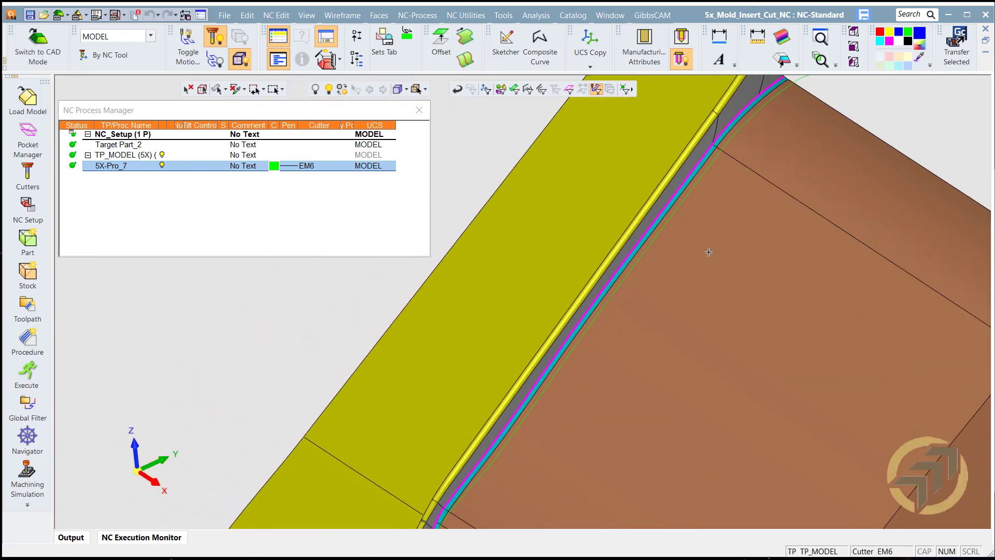
# - Follow the toolpath to the wall's lower end and examine how the lead-out arc leaves the insert
pyautogui.keyDown('ctrl'); pyautogui.moveTo(710, 251); pyautogui.dragTo(620, 440, button='right'); pyautogui.keyUp('ctrl')
pyautogui.keyDown('ctrl'); pyautogui.moveTo(527, 302); pyautogui.dragTo(570, 127, button='middle'); pyautogui.keyUp('ctrl')
pyautogui.moveTo(543, 398); pyautogui.dragTo(597, 259, button='middle')
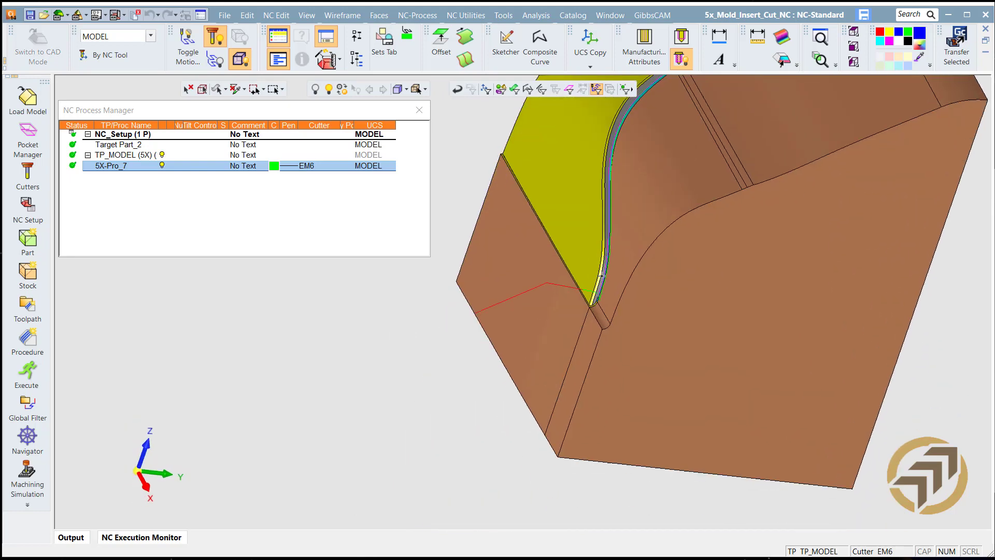
pyautogui.keyDown('ctrl'); pyautogui.moveTo(600, 288); pyautogui.dragTo(757, 3, button='right'); pyautogui.keyUp('ctrl')
pyautogui.keyDown('ctrl'); pyautogui.moveTo(783, 265); pyautogui.dragTo(511, 277, button='middle'); pyautogui.keyUp('ctrl')
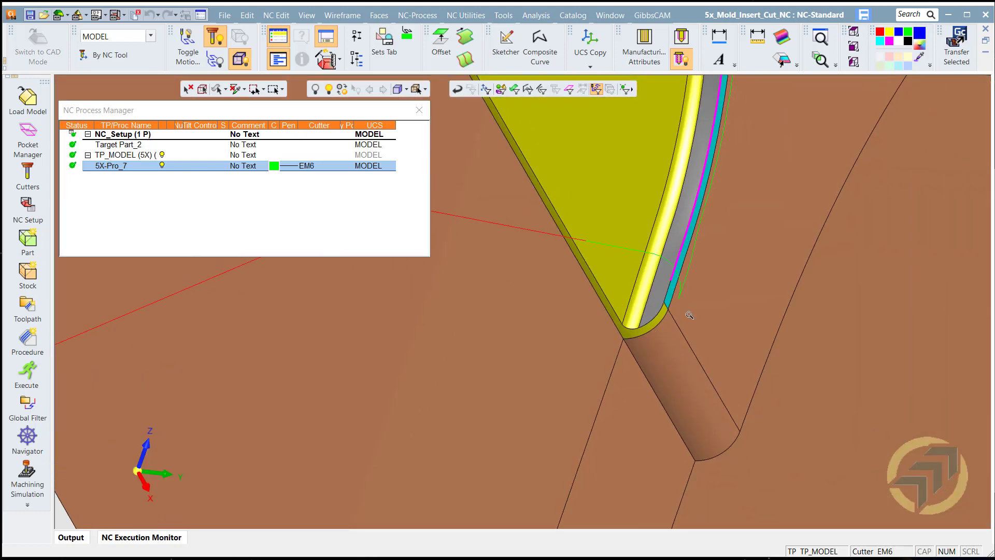
pyautogui.keyDown('ctrl'); pyautogui.moveTo(692, 316); pyautogui.dragTo(798, 209, button='right'); pyautogui.keyUp('ctrl')
pyautogui.keyDown('ctrl'); pyautogui.moveTo(798, 208); pyautogui.dragTo(606, 311, button='middle'); pyautogui.keyUp('ctrl')
pyautogui.keyDown('ctrl'); pyautogui.moveTo(618, 308); pyautogui.dragTo(671, 267); pyautogui.keyUp('ctrl')
pyautogui.moveTo(671, 269); pyautogui.dragTo(640, 328, button='middle')
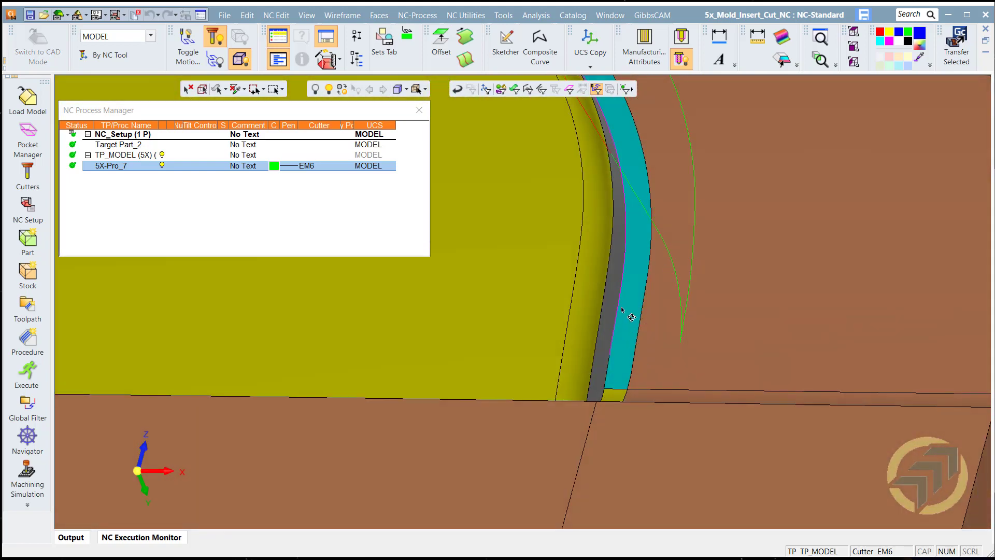
pyautogui.click(660, 268)
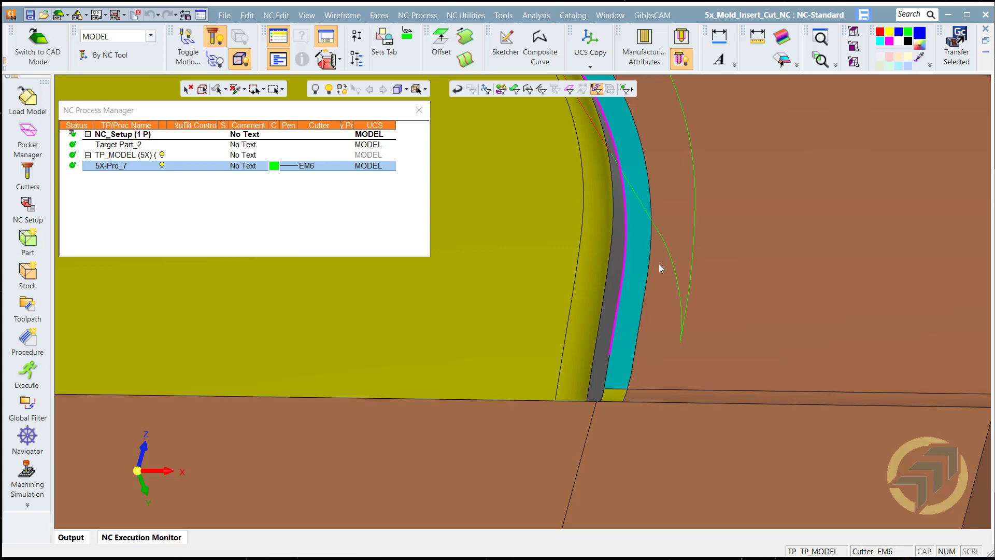
# - In the default lead-in/out settings of 5X-Pro_7, change the lead-out type to Reverse tang. arc
pyautogui.click(109, 165)
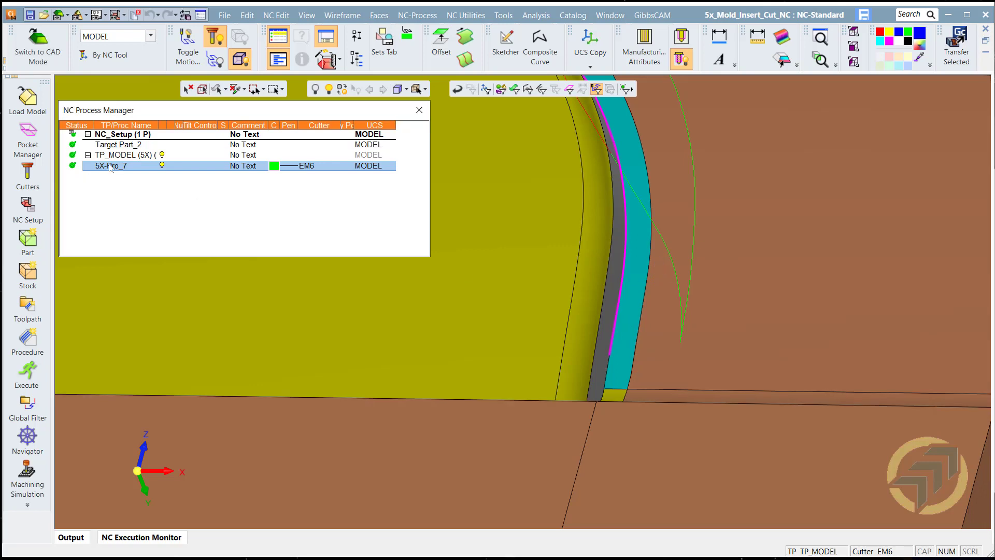
pyautogui.doubleClick(110, 166)
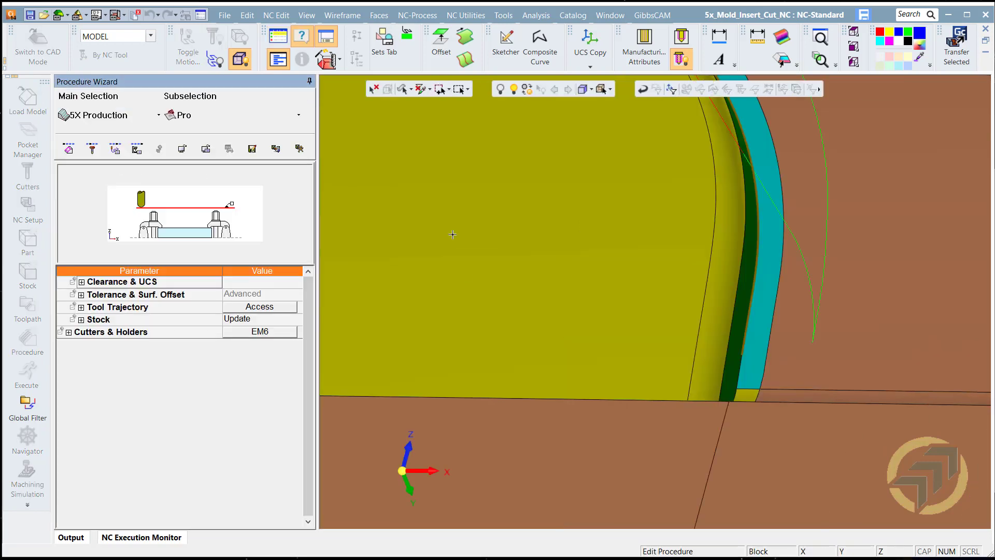
pyautogui.click(281, 309)
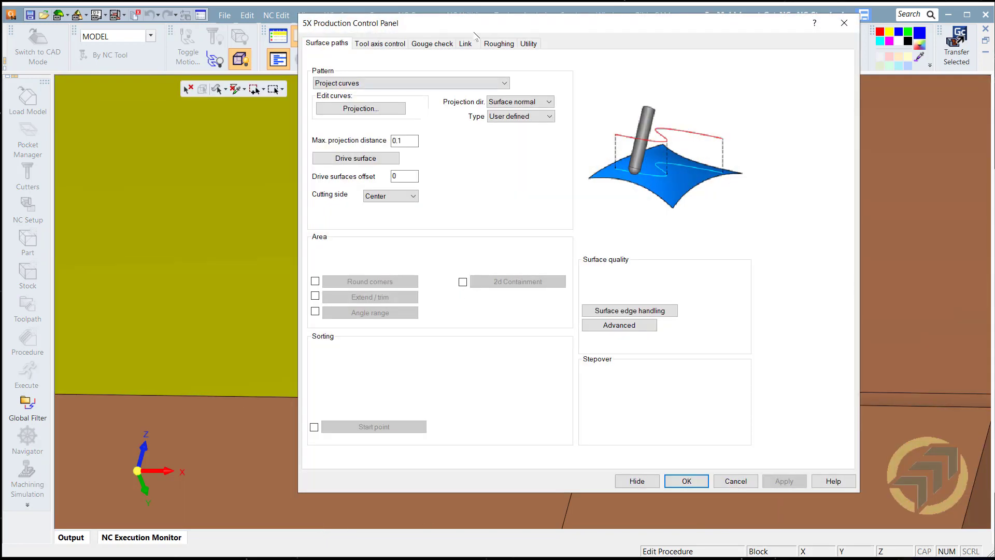
pyautogui.click(466, 43)
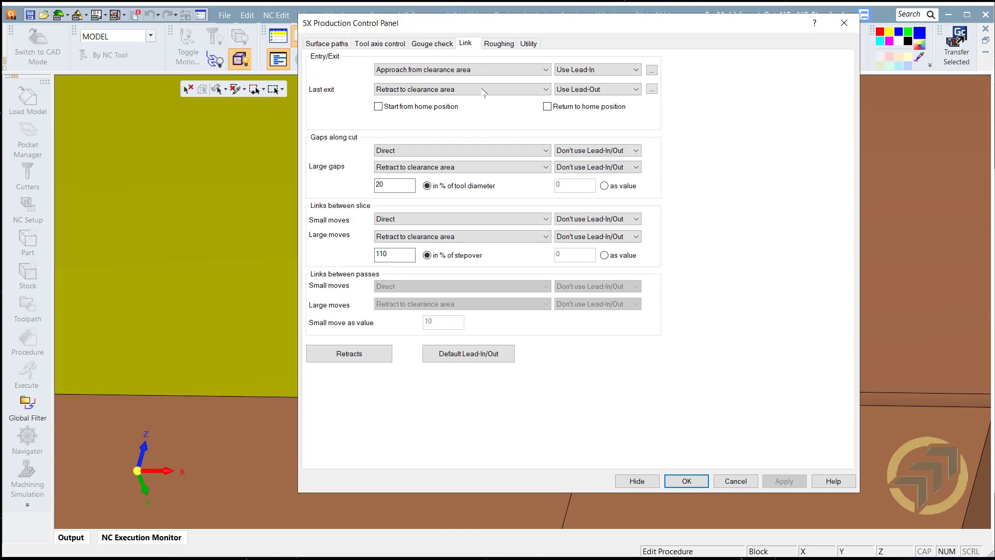
pyautogui.click(468, 353)
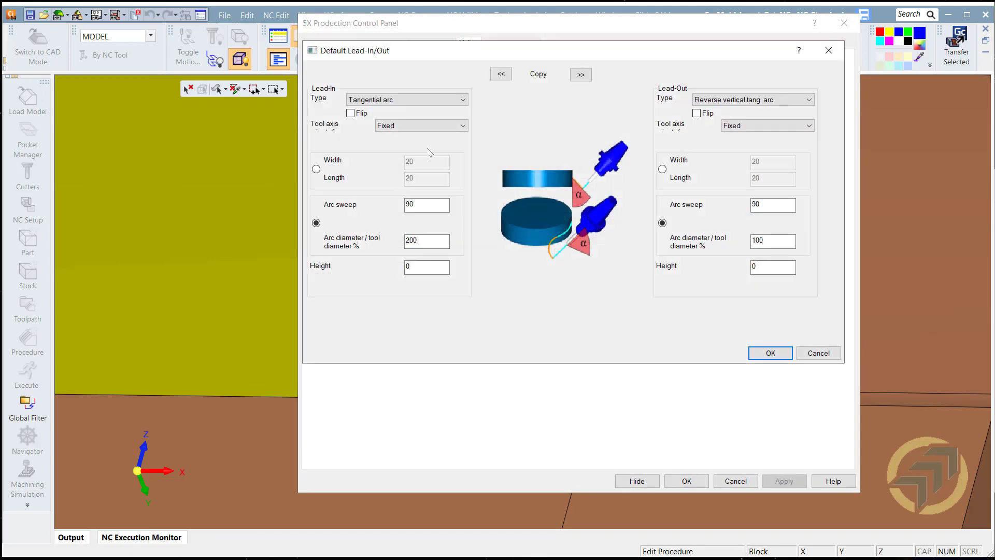
pyautogui.click(719, 101)
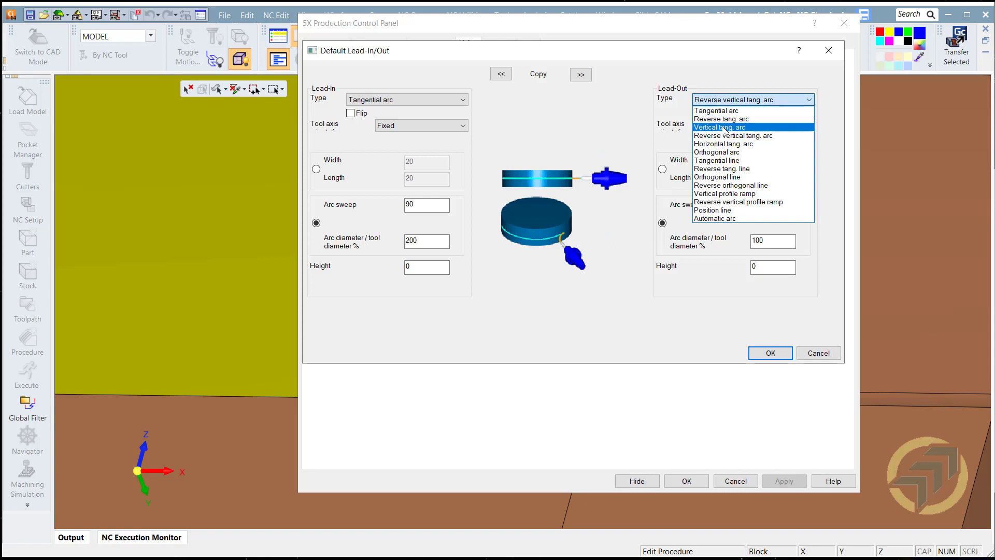
pyautogui.click(728, 119)
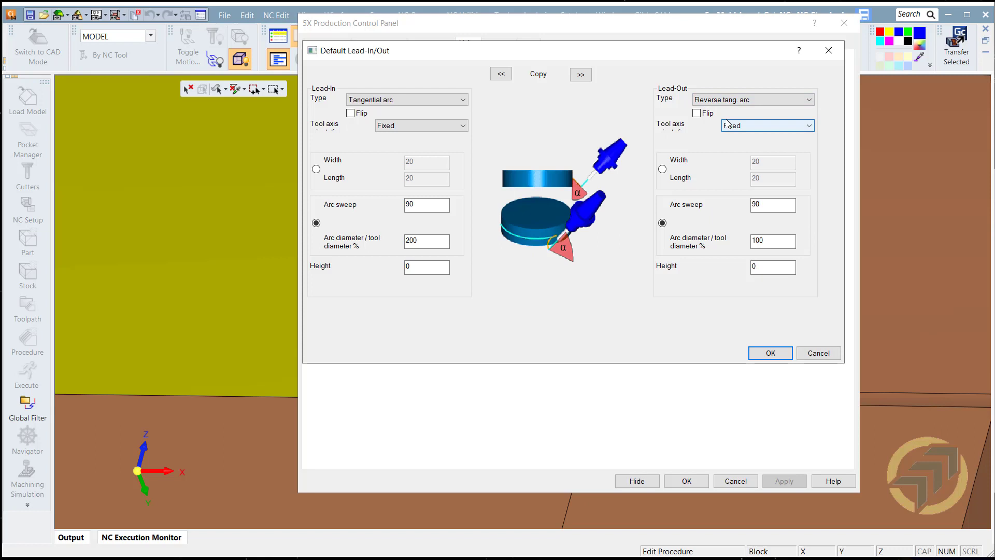
# - Set the default lead-in type to Vertical tang. arc, accept the link settings and recalculate the procedure
pyautogui.click(375, 99)
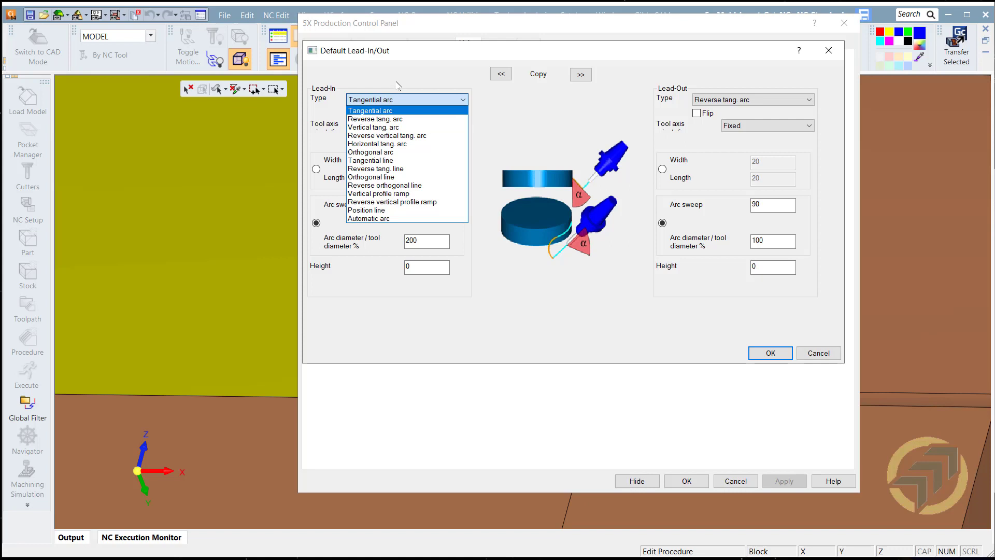
pyautogui.click(396, 128)
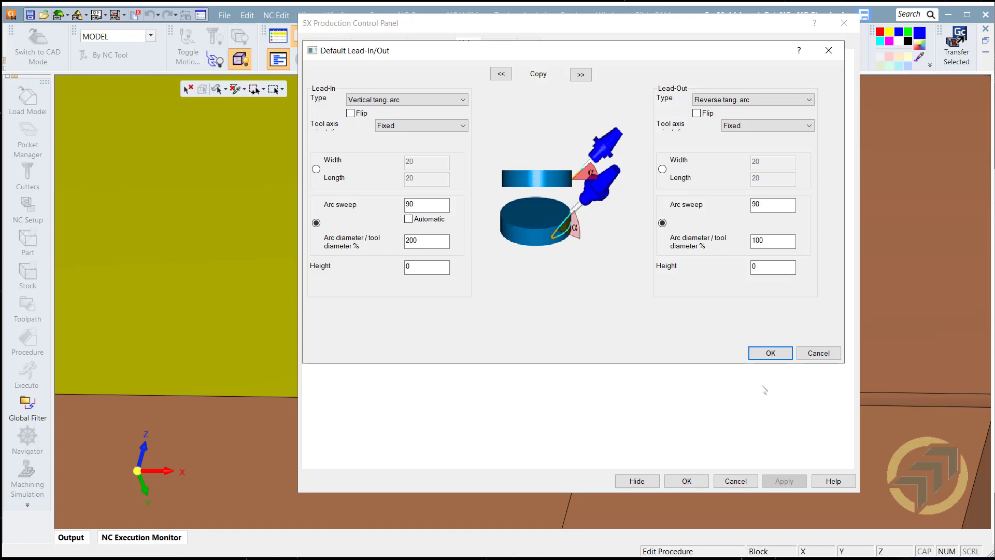
pyautogui.click(770, 353)
pyautogui.click(686, 481)
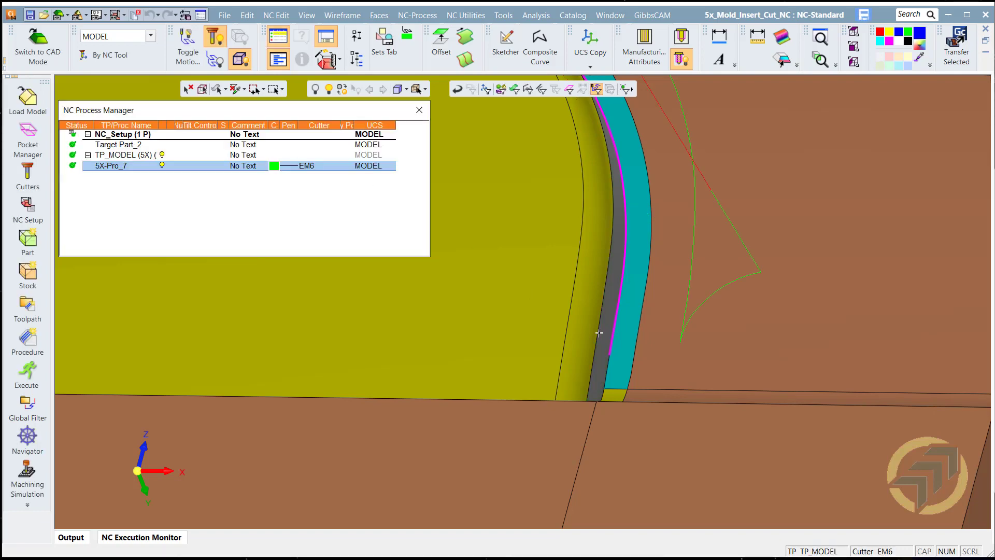
pyautogui.moveTo(690, 338); pyautogui.dragTo(669, 327, button='middle')
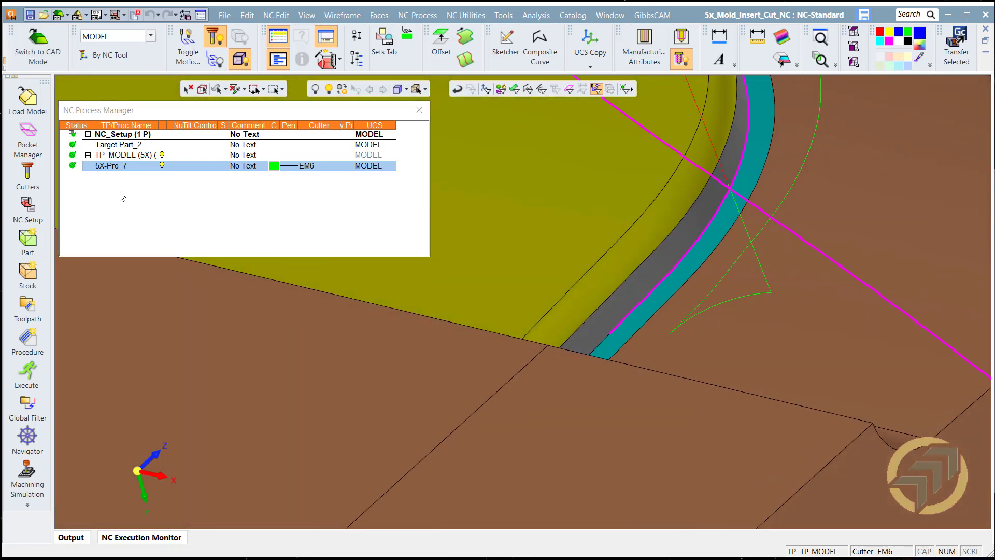
pyautogui.click(31, 357)
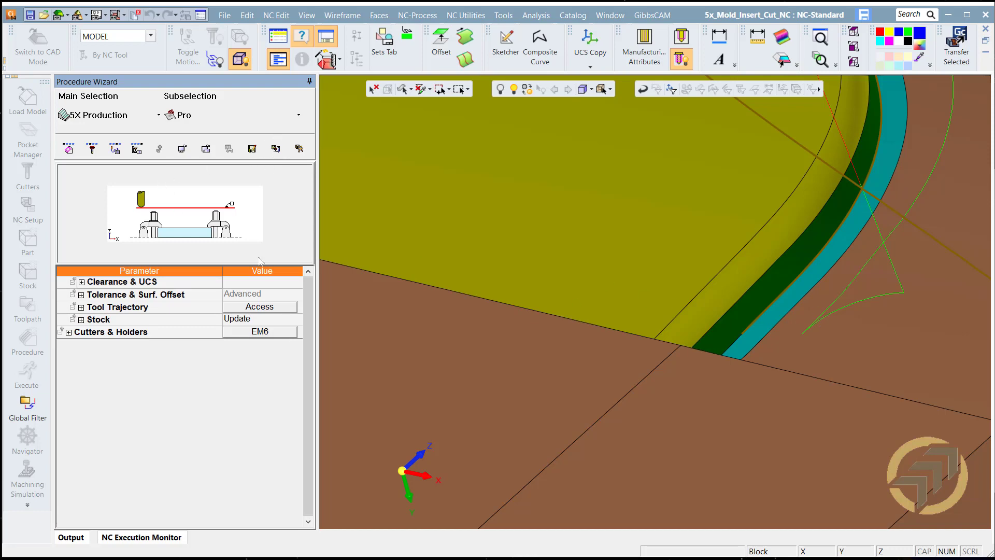
pyautogui.middleClick(397, 252)
pyautogui.click(492, 321)
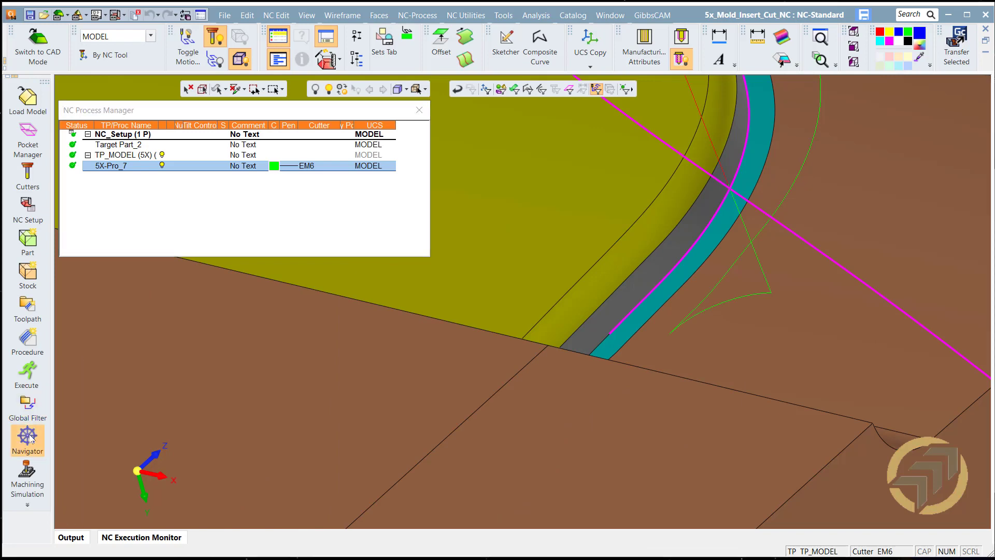
# - Open 5X-Pro_7 in the Navigator, place the tool on the lead-out arc and step it forward block by block
pyautogui.click(29, 437)
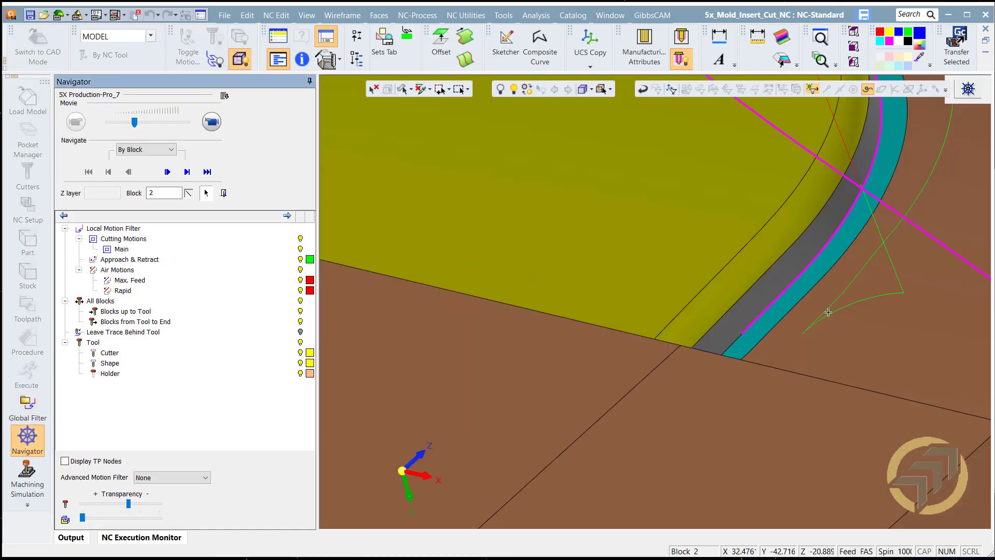
pyautogui.click(829, 315)
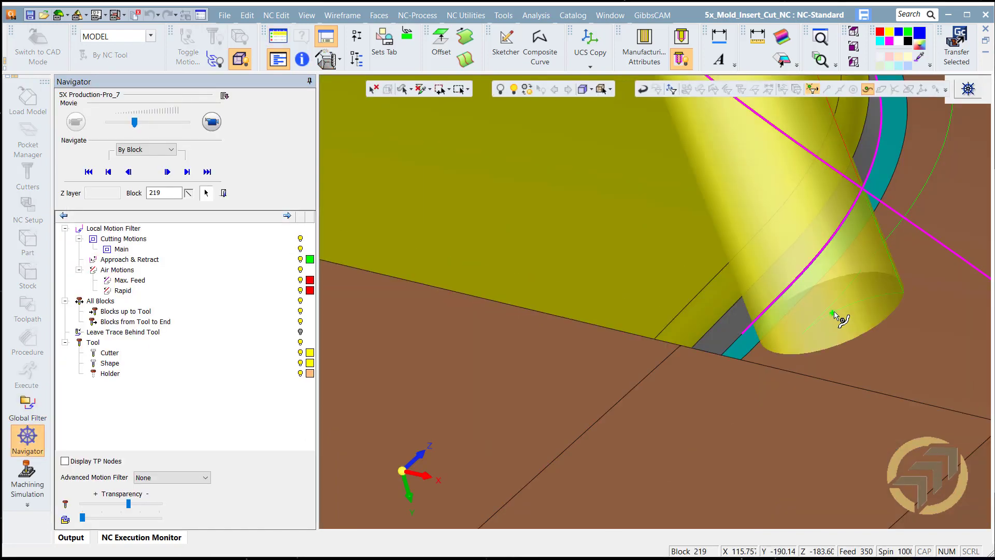
pyautogui.moveTo(736, 270); pyautogui.dragTo(715, 272, button='middle')
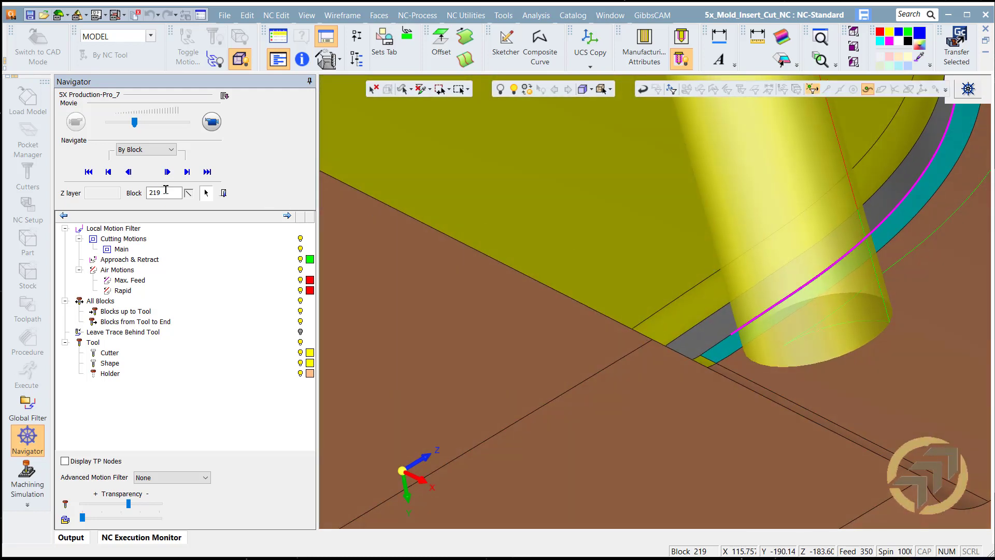
pyautogui.click(167, 172)
pyautogui.click(167, 172)
pyautogui.click(167, 172)
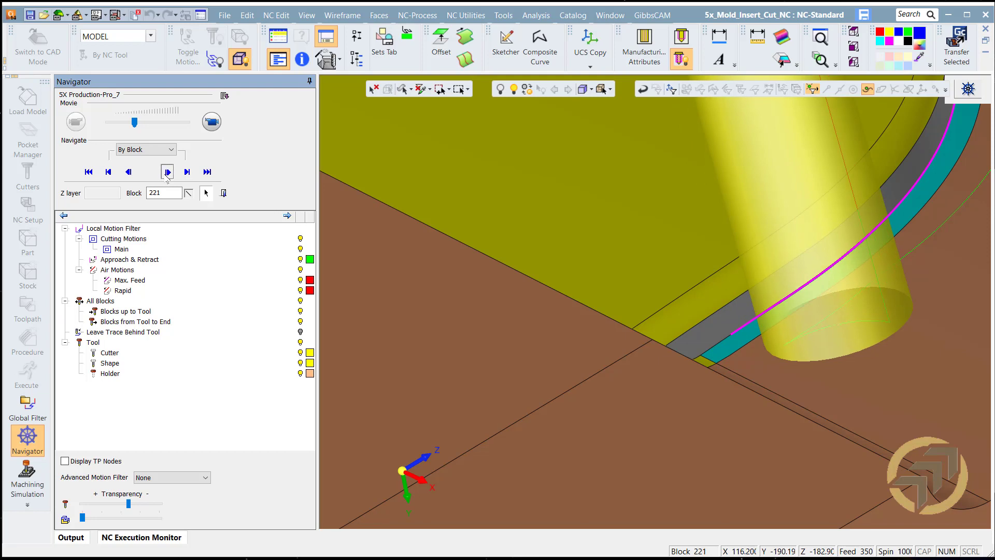
pyautogui.click(167, 171)
pyautogui.click(167, 172)
pyautogui.click(166, 175)
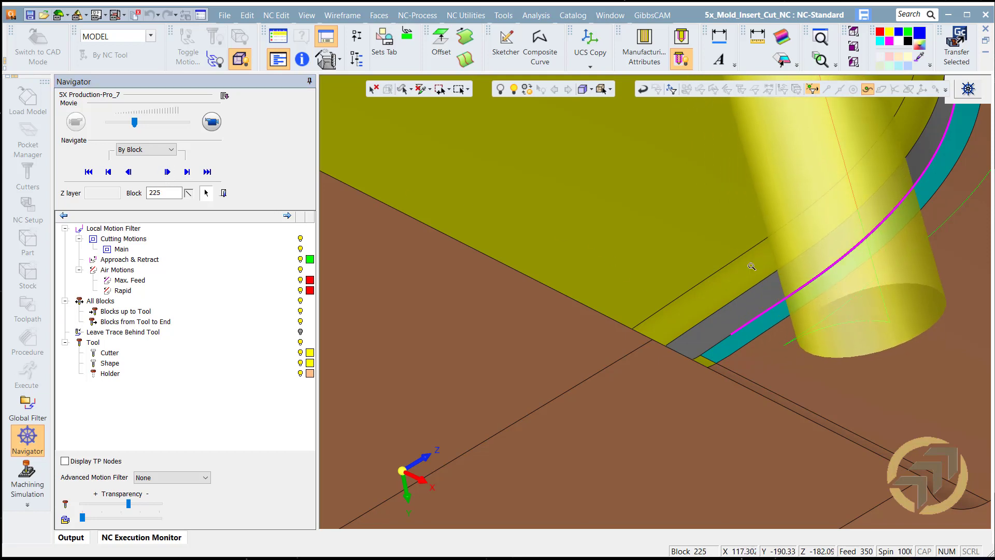
# - Place the tool on the lead-in at the wall's upper end, simulate its entry into the cut, and exit the Navigator
pyautogui.scroll(-5, 746, 263)
pyautogui.keyDown('ctrl'); pyautogui.moveTo(683, 322); pyautogui.dragTo(510, 546, button='middle'); pyautogui.keyUp('ctrl')
pyautogui.moveTo(547, 384); pyautogui.dragTo(462, 361, button='middle')
pyautogui.keyDown('ctrl'); pyautogui.moveTo(901, 363); pyautogui.dragTo(365, 341, button='middle'); pyautogui.keyUp('ctrl')
pyautogui.keyDown('ctrl'); pyautogui.moveTo(880, 402); pyautogui.dragTo(352, 132, button='middle'); pyautogui.keyUp('ctrl')
pyautogui.keyDown('ctrl'); pyautogui.moveTo(470, 352); pyautogui.dragTo(409, 76, button='middle'); pyautogui.keyUp('ctrl')
pyautogui.moveTo(720, 307); pyautogui.dragTo(871, 360, button='middle')
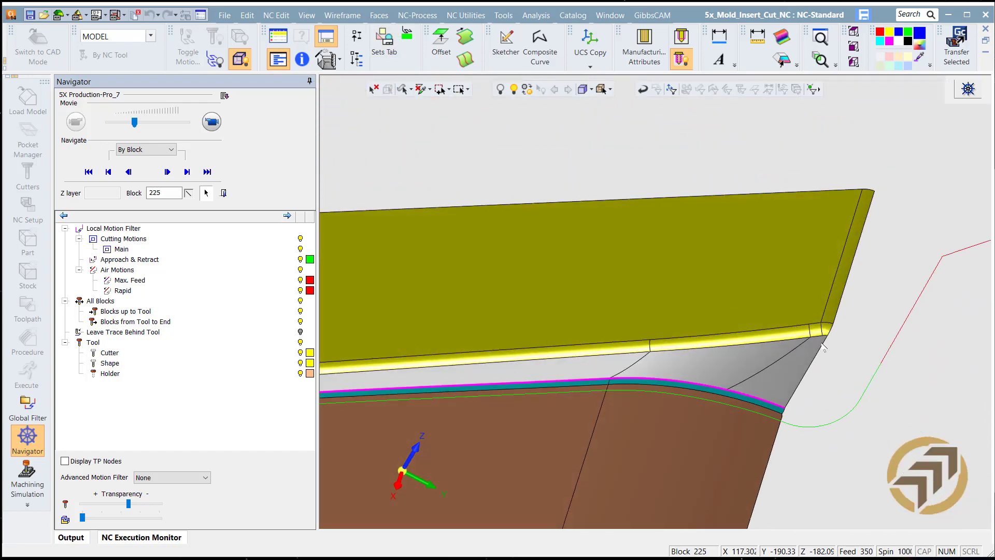
pyautogui.click(873, 374)
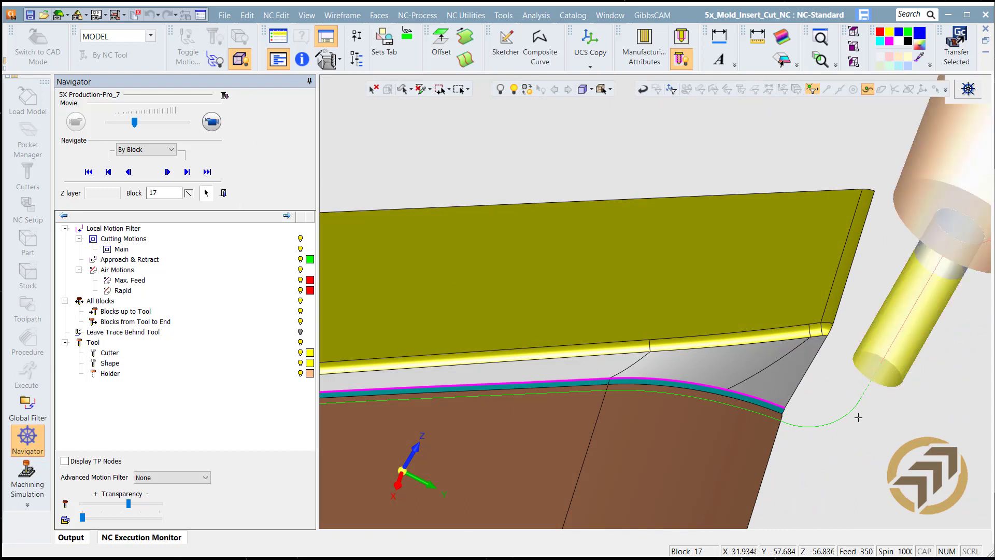
pyautogui.click(211, 121)
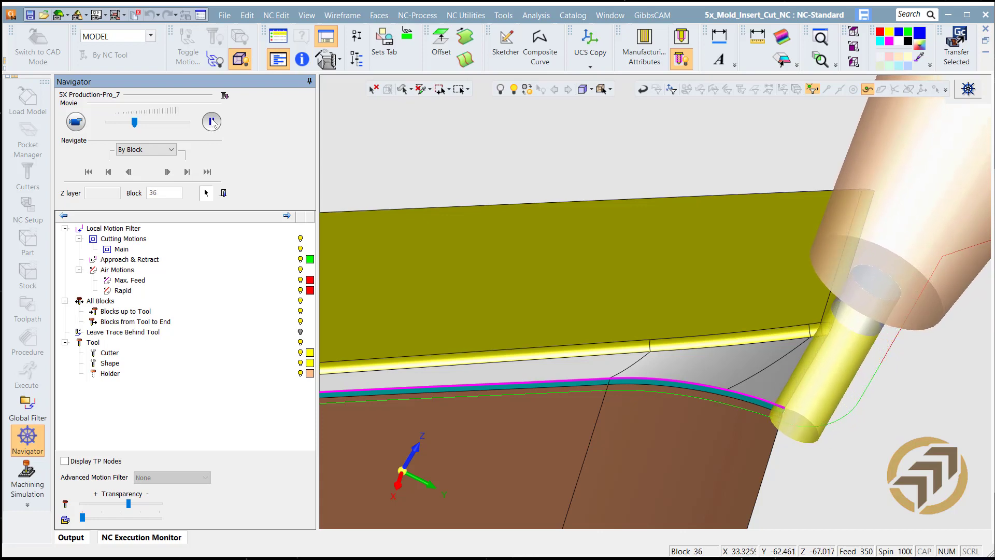
pyautogui.click(212, 122)
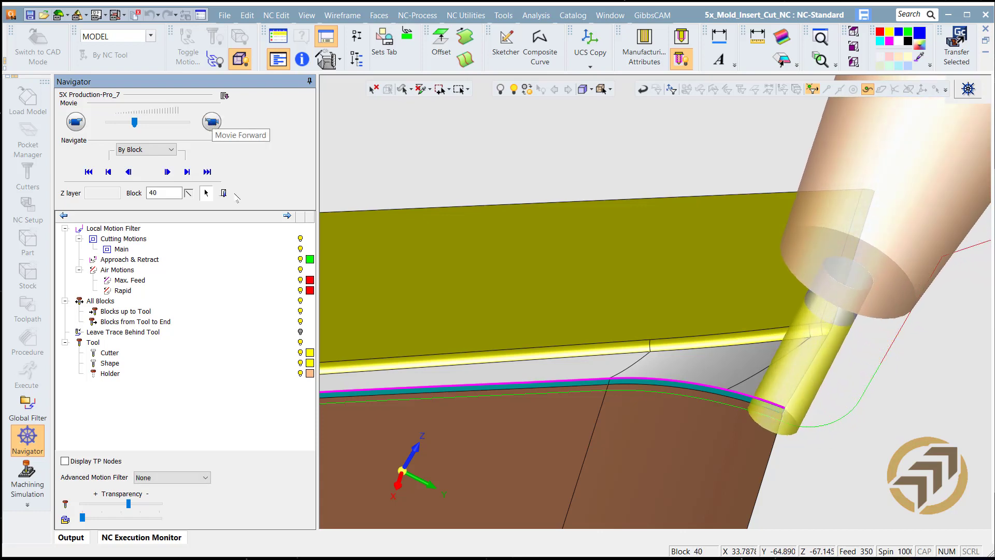
pyautogui.scroll(-3, 678, 369)
pyautogui.moveTo(591, 378); pyautogui.dragTo(531, 270, button='middle')
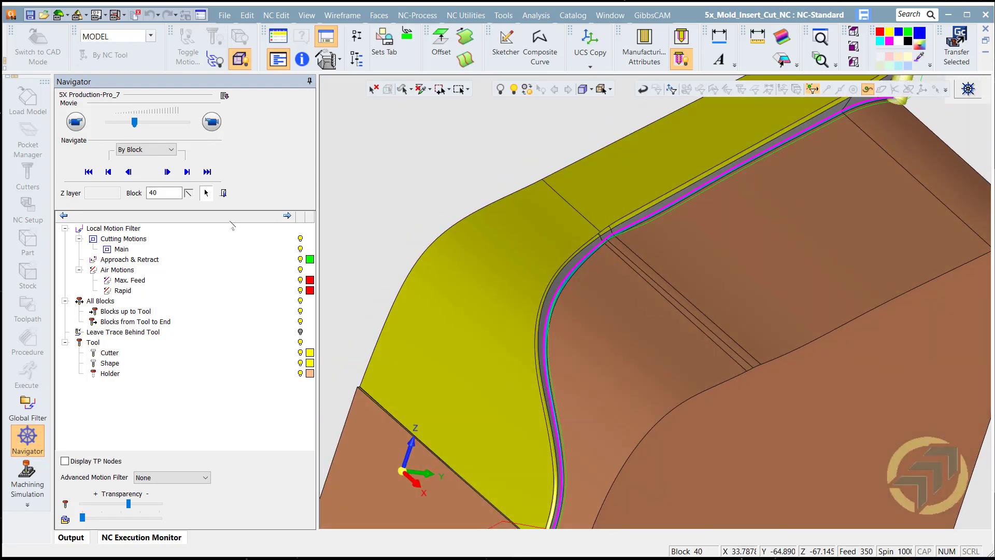
pyautogui.click(223, 193)
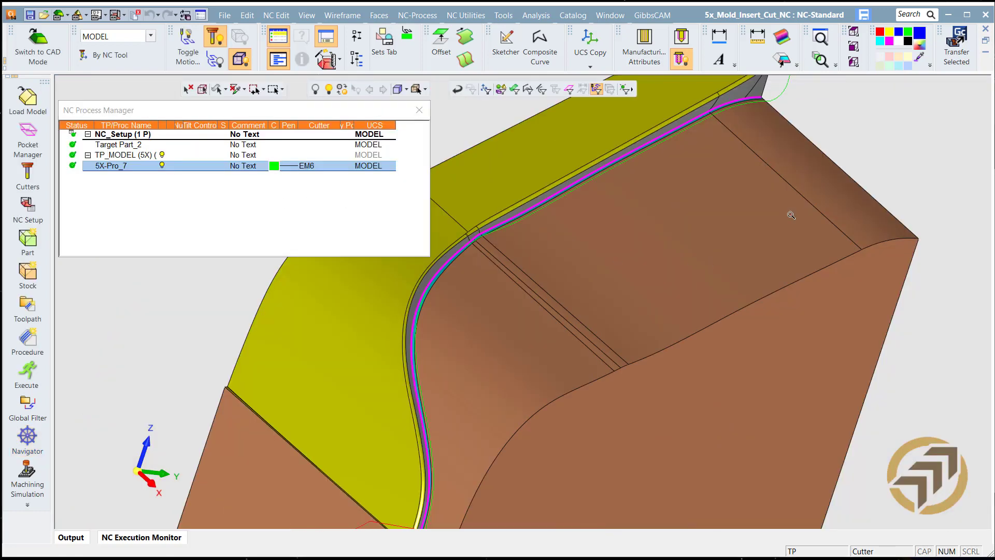
# - Enable gouge check 4 in 5X-Pro_7 for flute, shaft, arbor and holder, with the Report collisions strategy
pyautogui.scroll(-3, 791, 212)
pyautogui.moveTo(686, 251); pyautogui.dragTo(628, 262, button='middle')
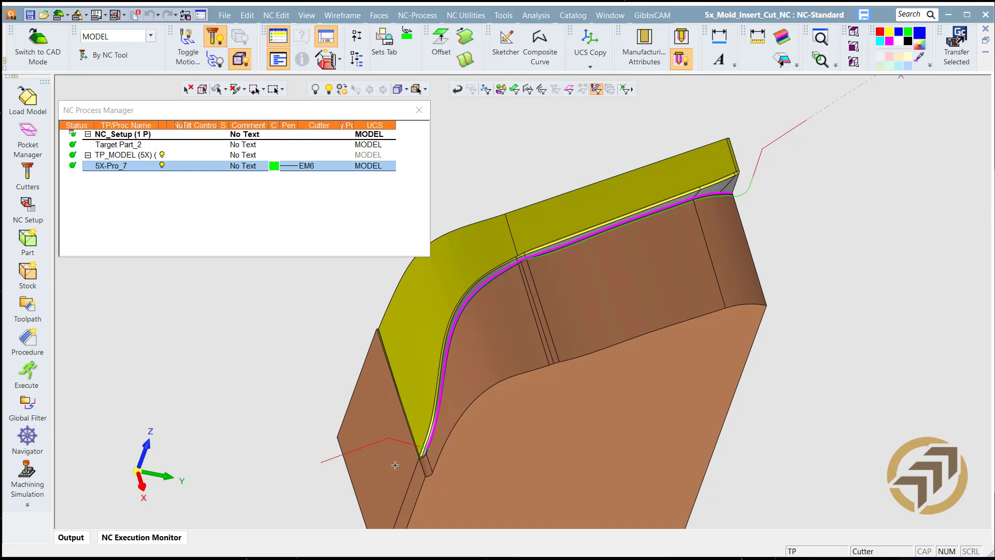
pyautogui.moveTo(471, 410); pyautogui.dragTo(622, 230, button='middle')
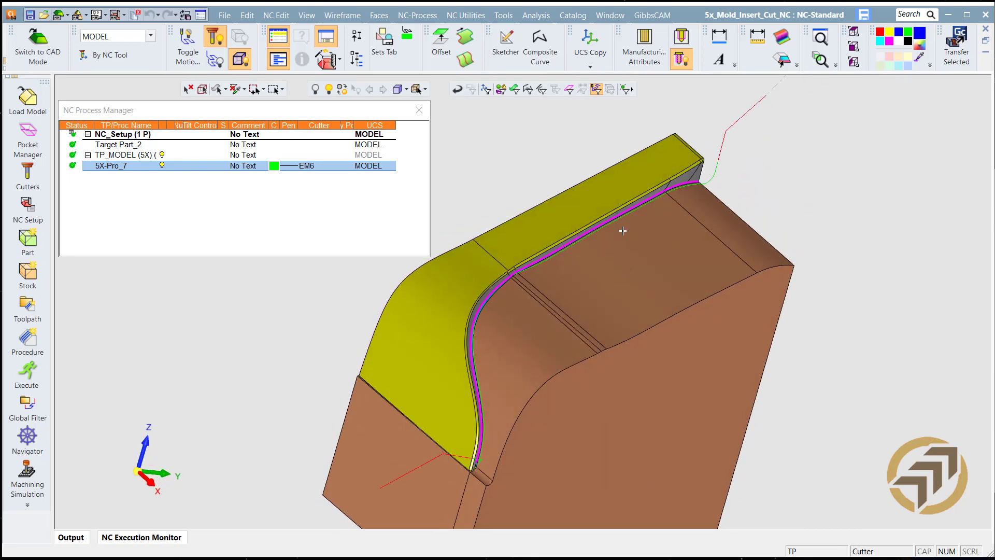
pyautogui.doubleClick(111, 166)
pyautogui.click(261, 308)
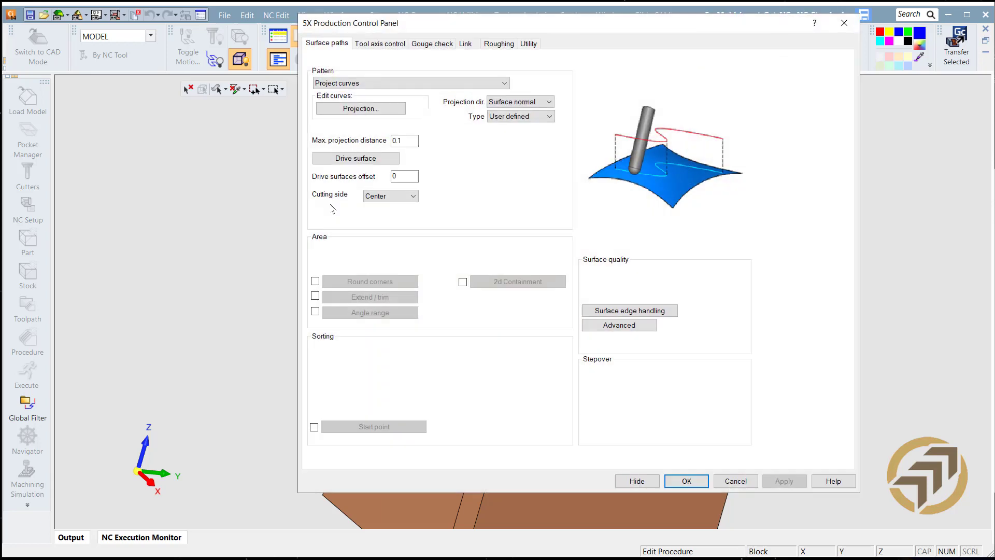
pyautogui.click(433, 45)
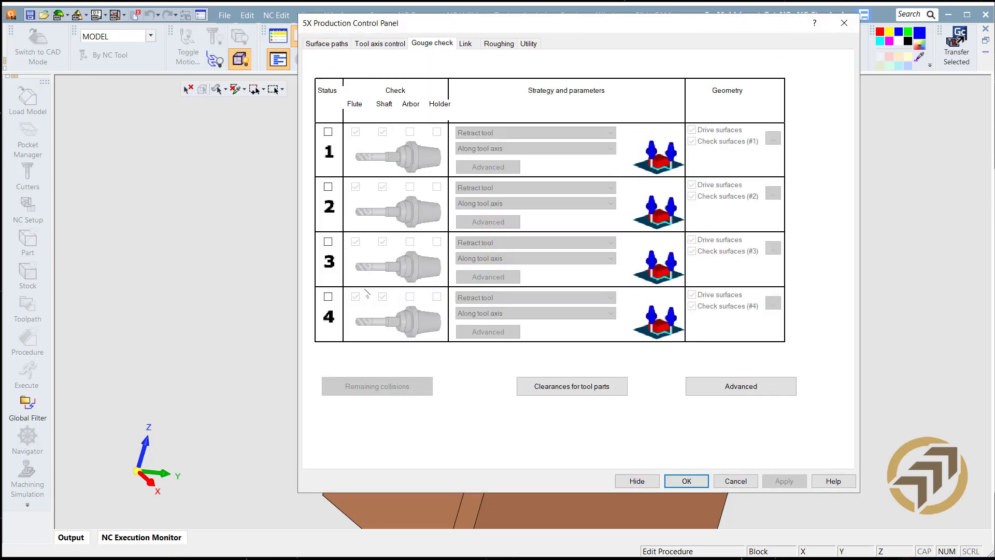
pyautogui.click(328, 296)
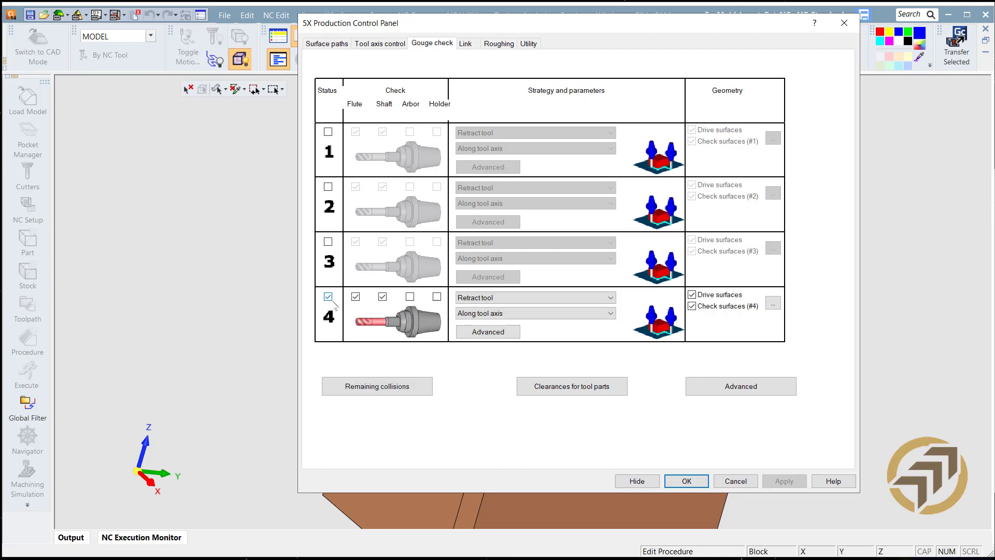
pyautogui.click(410, 297)
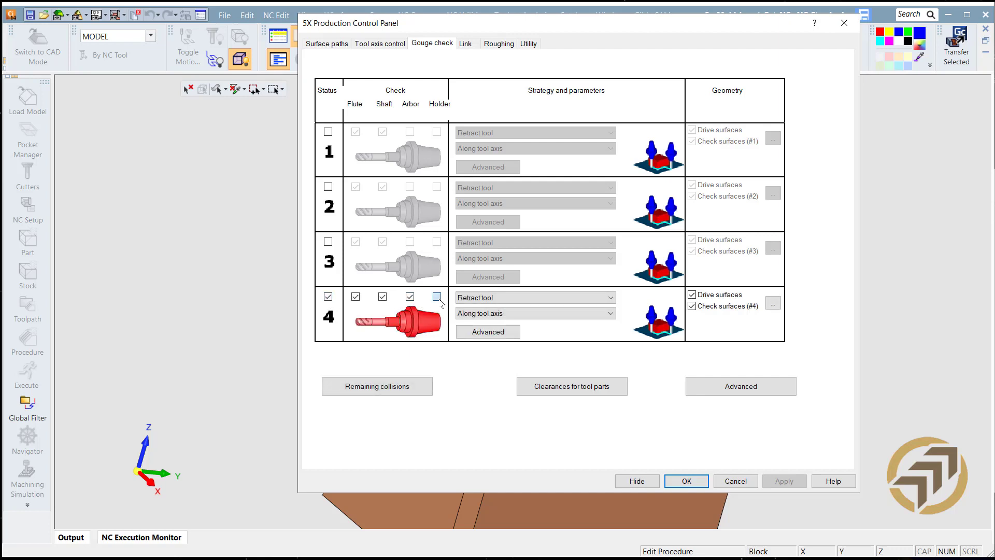
pyautogui.click(487, 298)
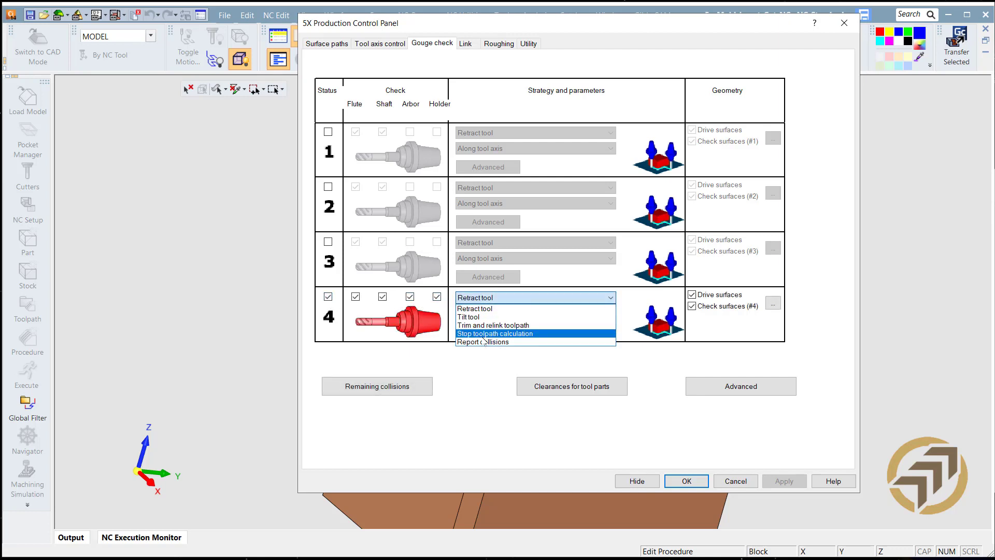
pyautogui.click(482, 342)
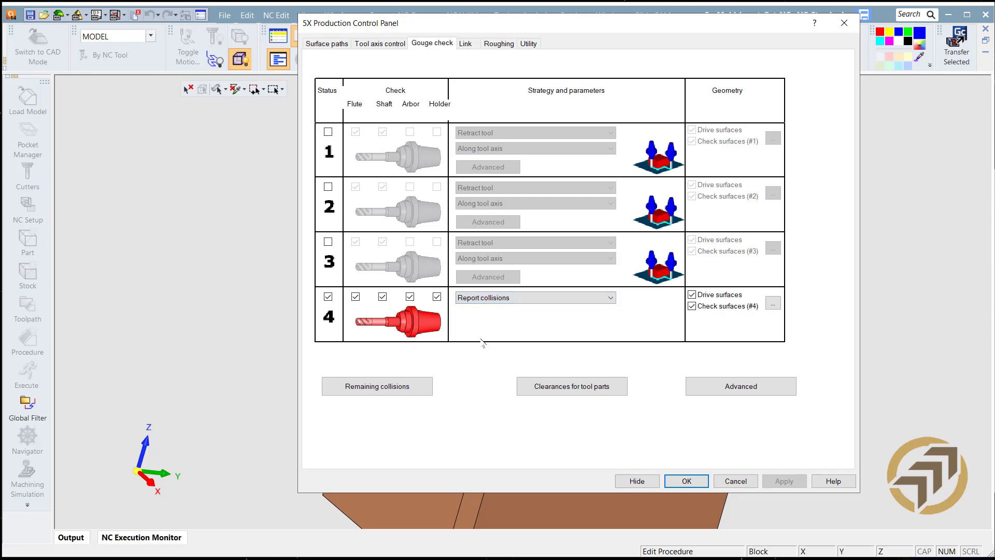
# - Exclude the drive surfaces from gouge check 4 and select all faces of the insert as its check surfaces
pyautogui.click(692, 295)
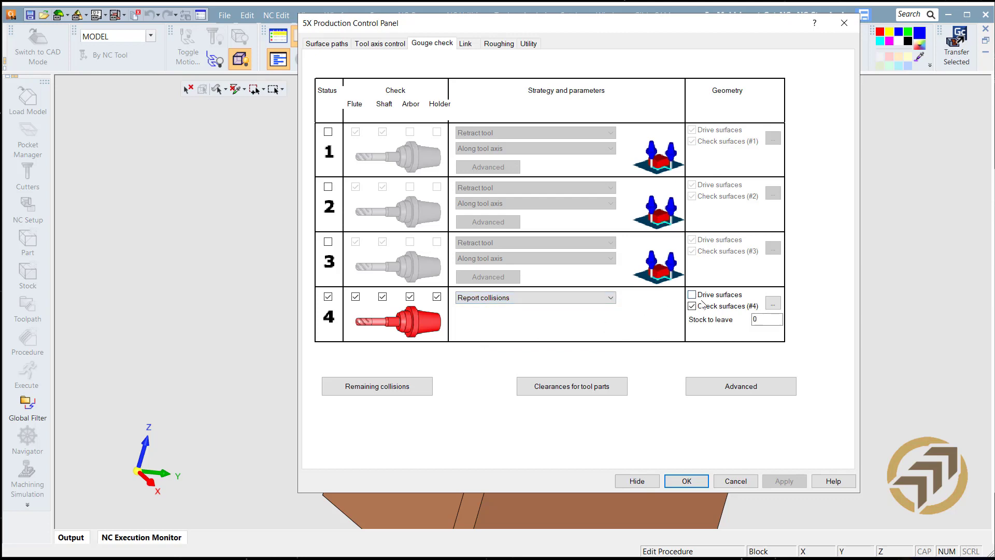
pyautogui.click(772, 303)
pyautogui.scroll(-5, 770, 303)
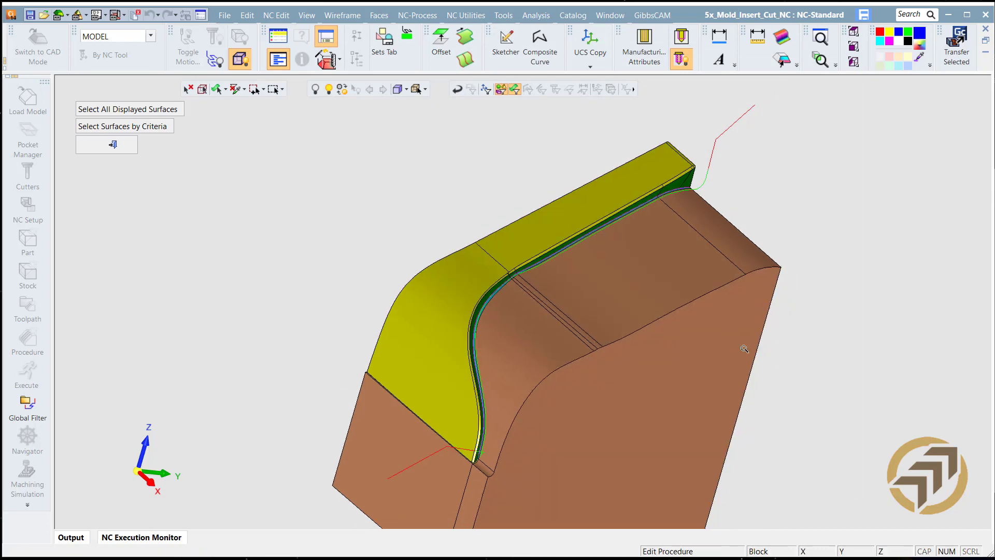
pyautogui.moveTo(376, 184); pyautogui.dragTo(746, 526)
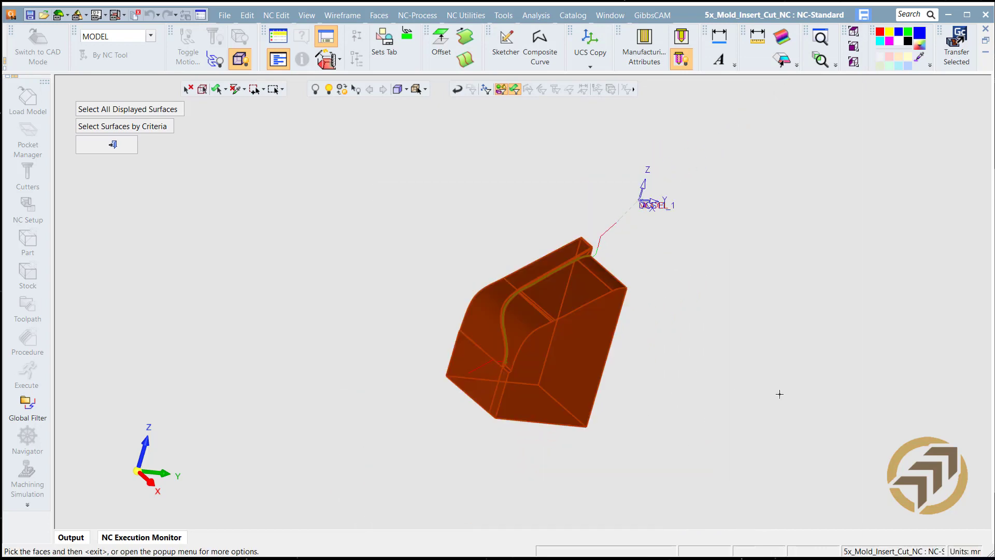
pyautogui.middleClick(779, 394)
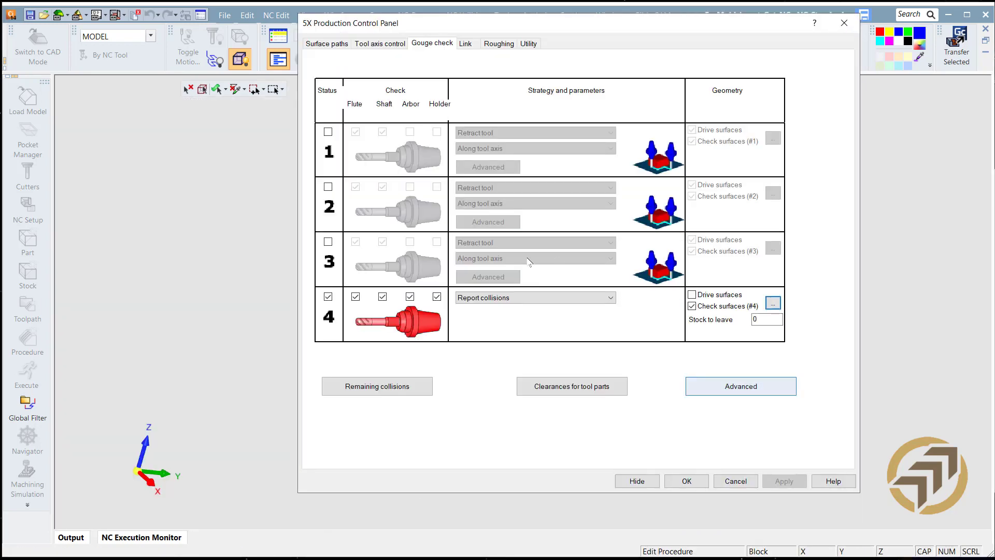
# - Turn on reporting of remaining collisions for all strategies in the remaining-collisions settings and accept them
pyautogui.click(424, 394)
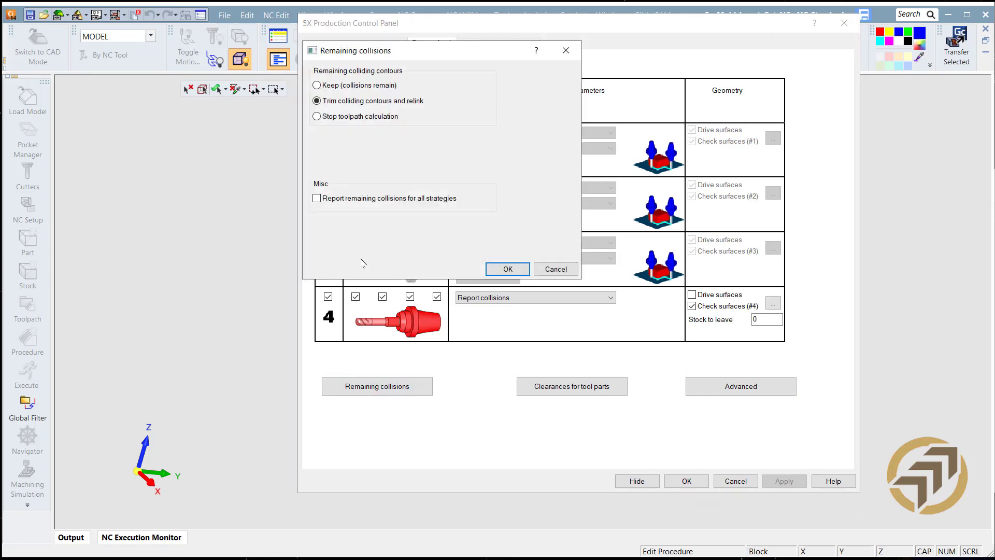
pyautogui.click(367, 200)
pyautogui.click(508, 269)
# - Set the tool's shaft clearance to 0, accept the gouge-check settings and recalculate 5X-Pro_7
pyautogui.click(562, 390)
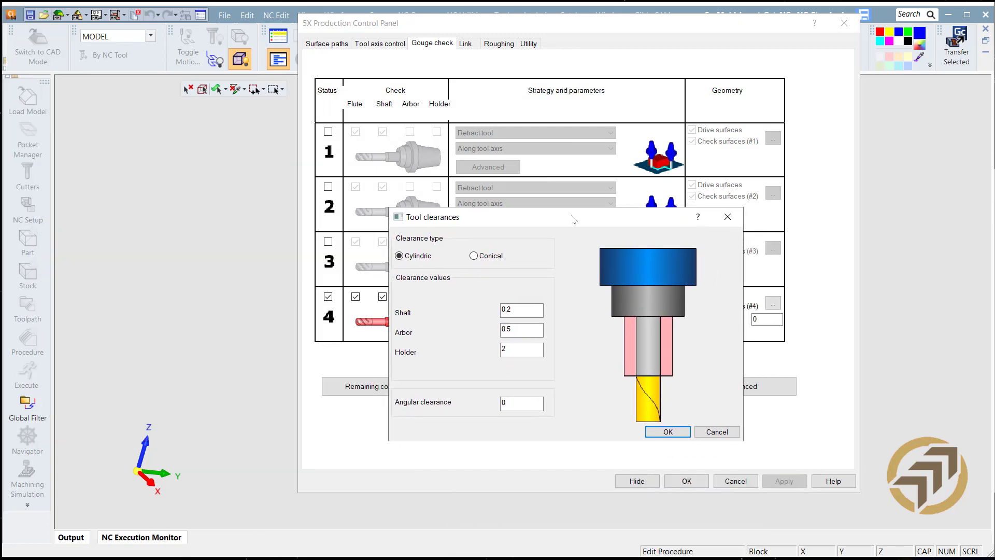
pyautogui.moveTo(529, 310); pyautogui.dragTo(284, 290)
pyautogui.write('0')
pyautogui.click(524, 329)
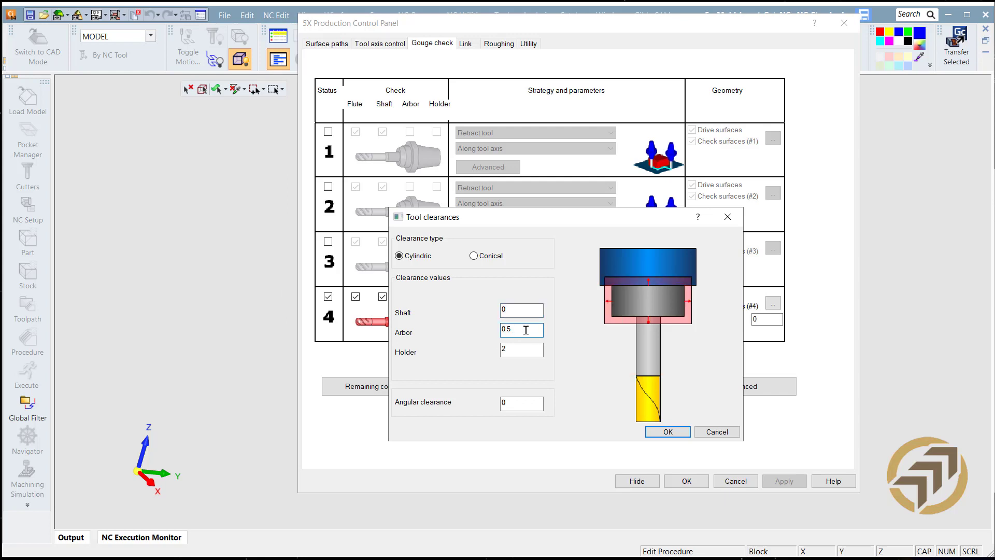
pyautogui.moveTo(525, 330); pyautogui.dragTo(492, 327)
pyautogui.click(665, 433)
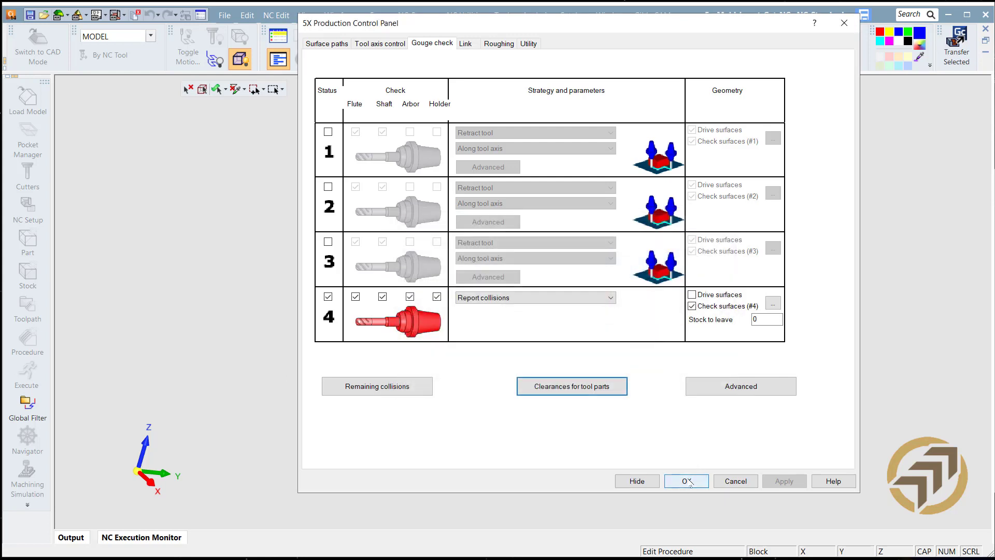
pyautogui.click(687, 481)
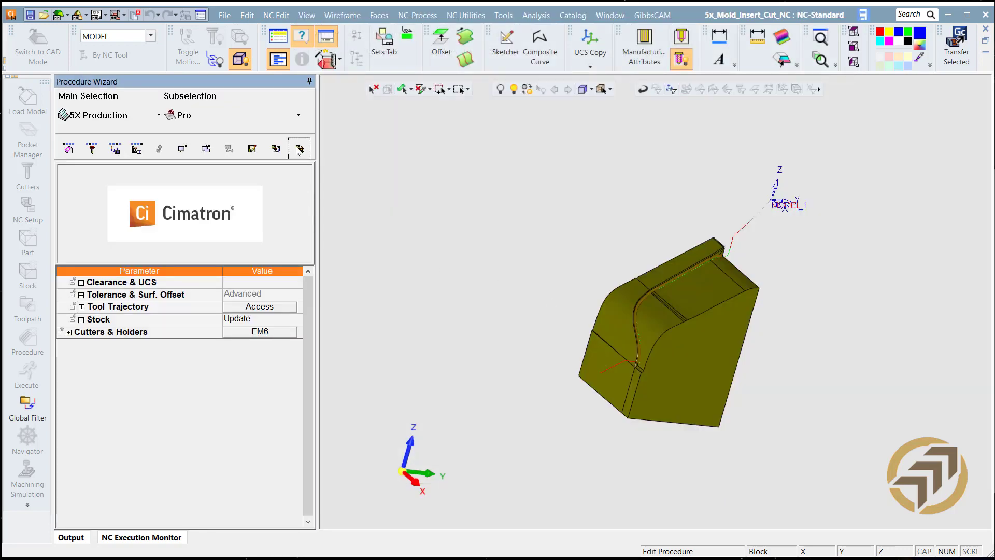
pyautogui.click(299, 149)
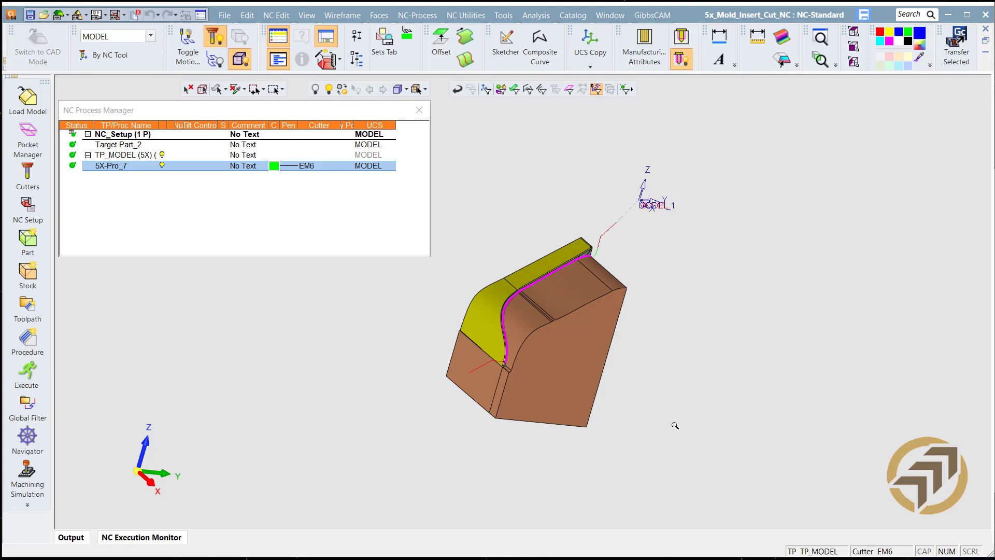
# - Read the collision report in the execution log of 5X-Pro_7, then close the log
pyautogui.scroll(2, 673, 424)
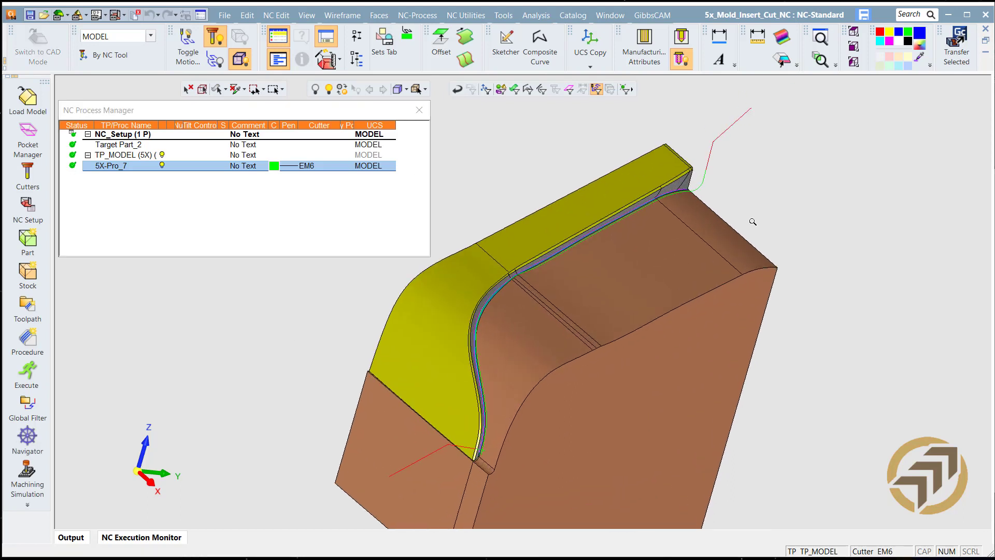
pyautogui.rightClick(107, 165)
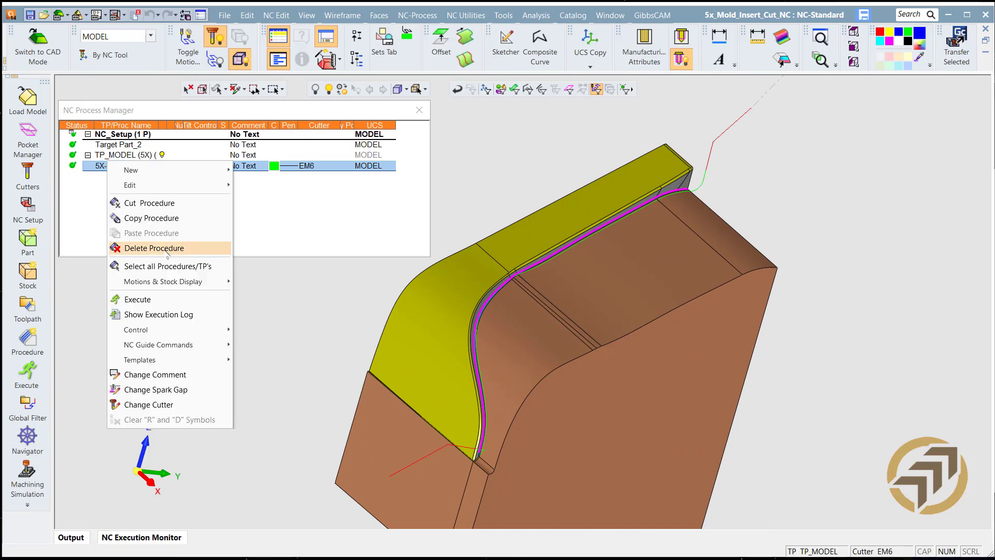
pyautogui.click(161, 315)
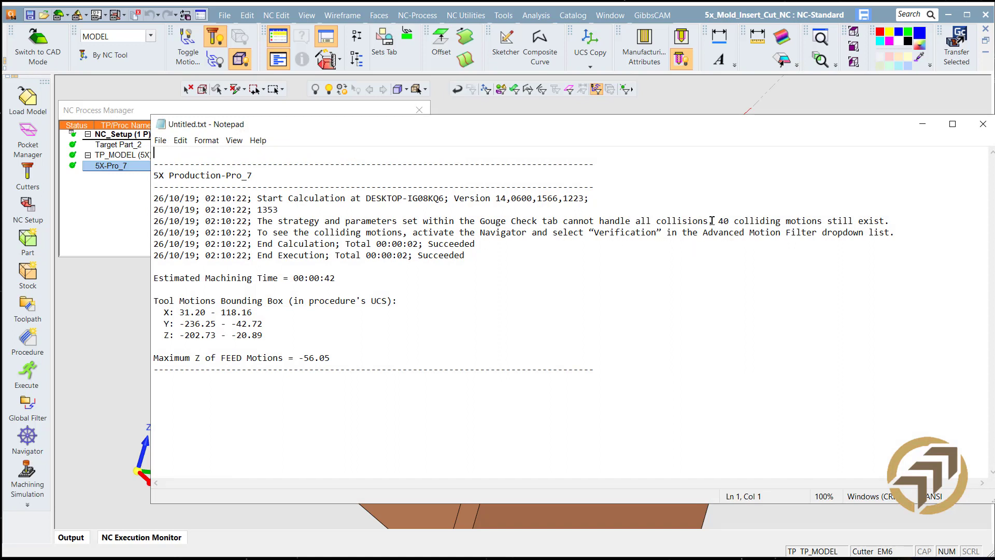
pyautogui.moveTo(713, 220); pyautogui.dragTo(831, 220)
pyautogui.moveTo(899, 220); pyautogui.dragTo(788, 221)
pyautogui.click(738, 212)
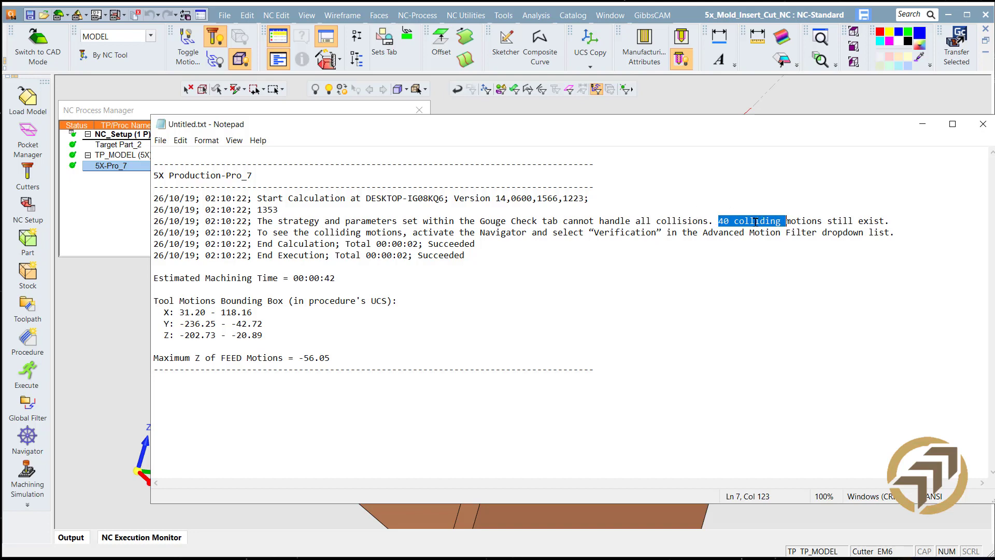
pyautogui.click(982, 124)
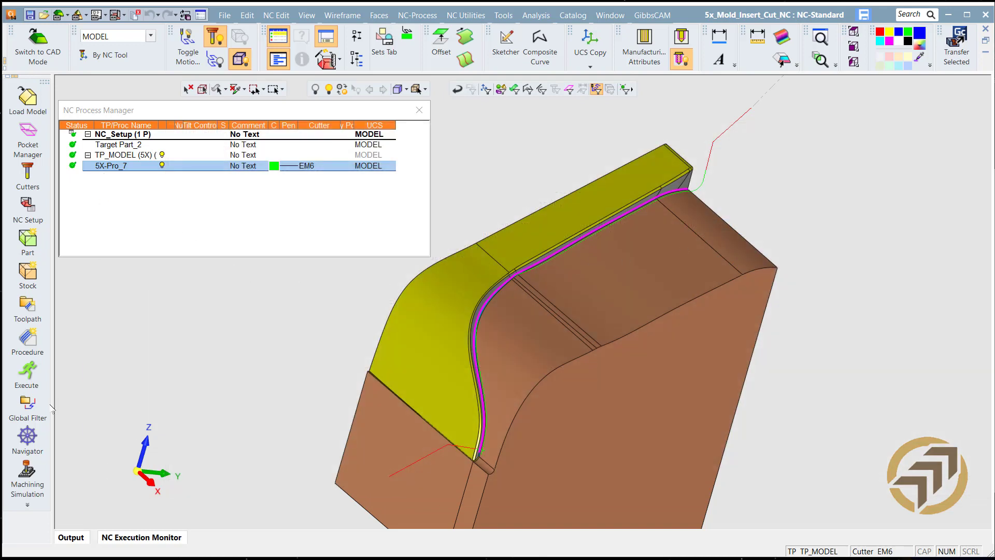
# - Change the toolpath display of 5X-Pro_7 to a 3 pxd pen width and blue color
pyautogui.click(28, 438)
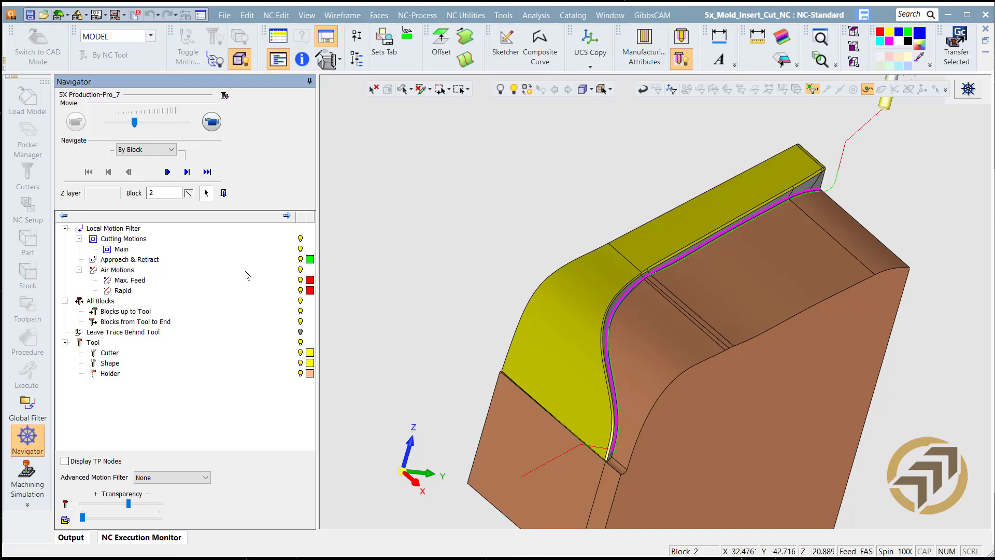
pyautogui.click(223, 192)
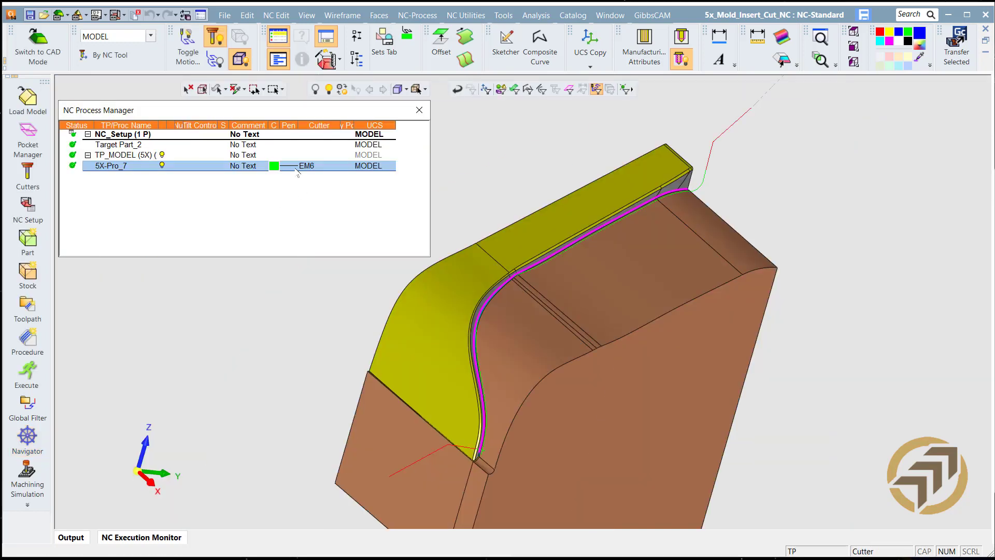
pyautogui.click(294, 168)
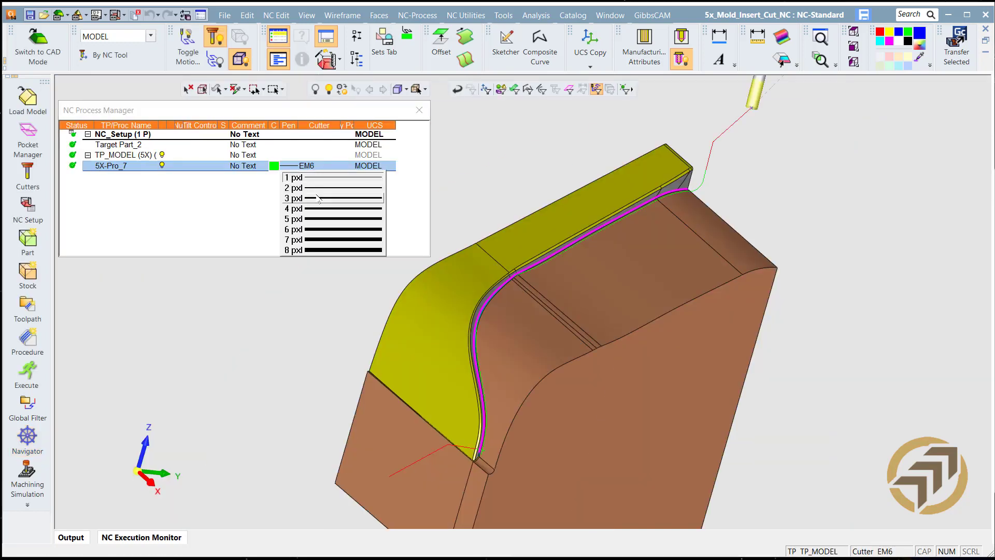
pyautogui.click(318, 198)
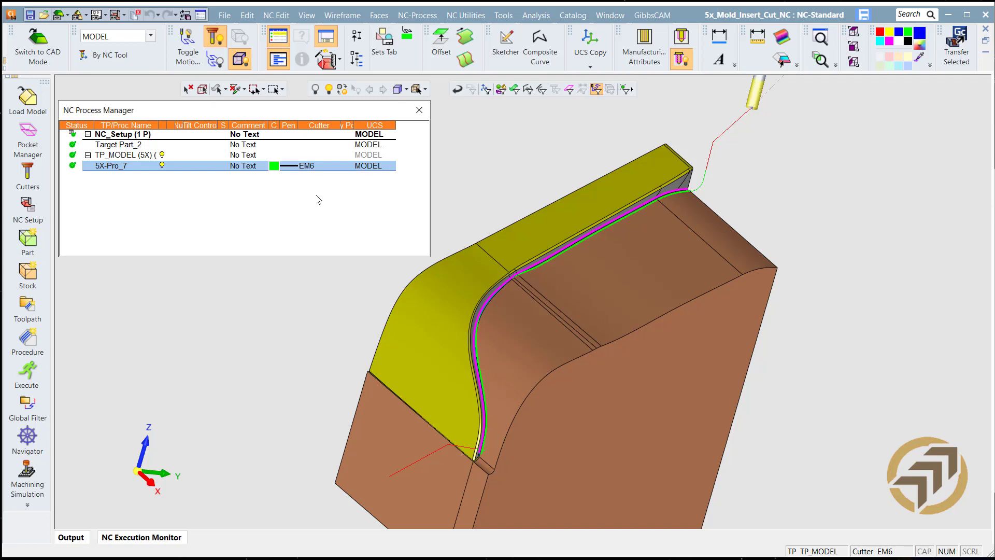
pyautogui.click(274, 167)
pyautogui.click(305, 194)
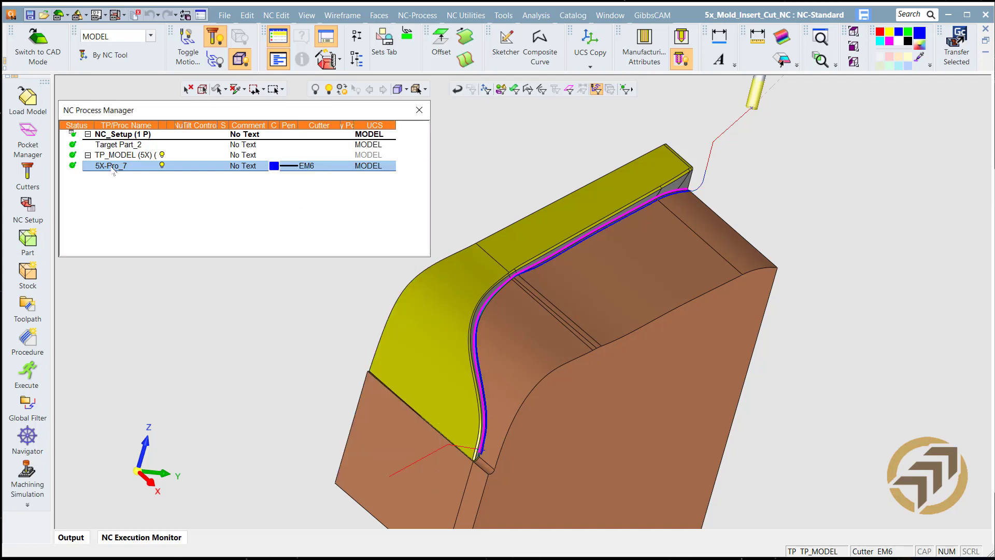
# - In the Navigator, filter 5X-Pro_7's motions by verification and display only the gouging motions
pyautogui.click(43, 441)
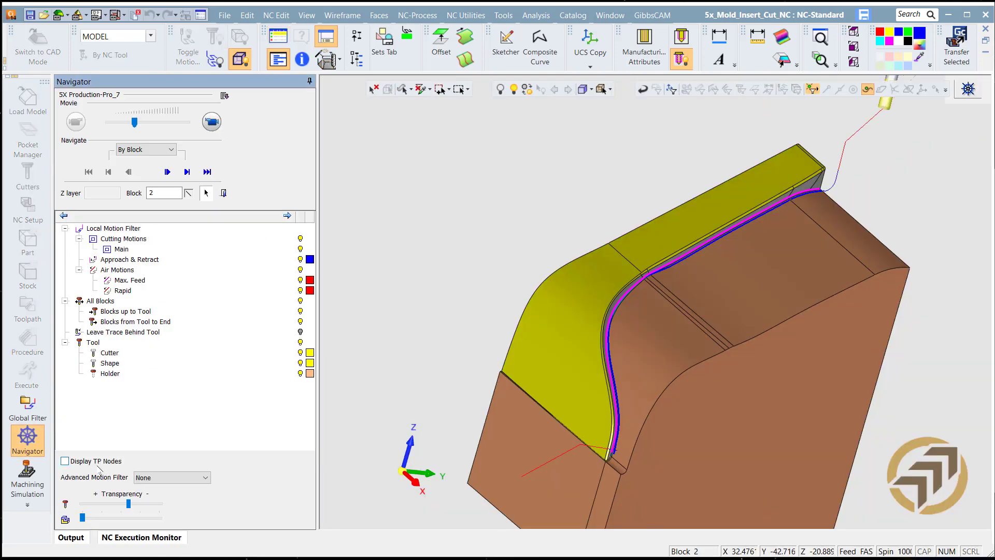
pyautogui.click(179, 478)
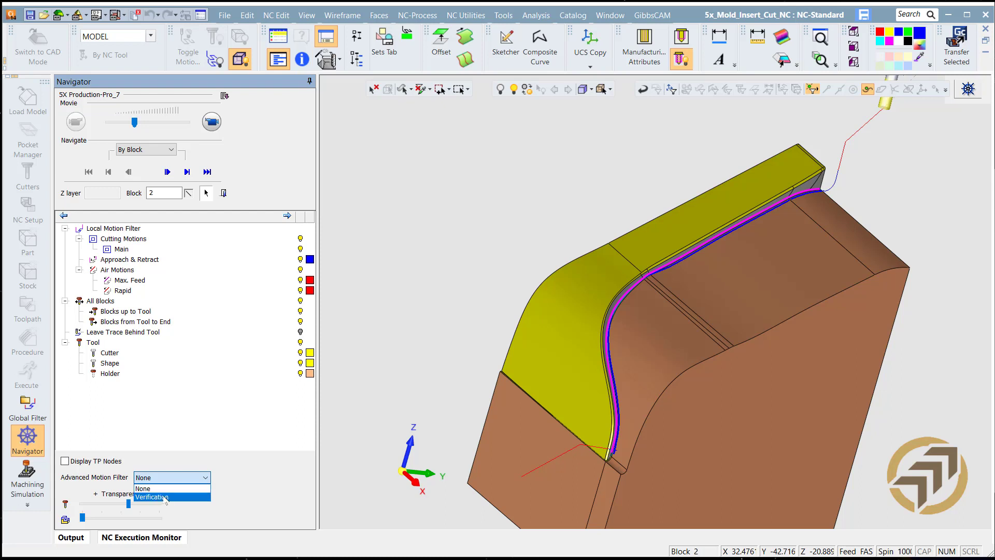
pyautogui.click(166, 498)
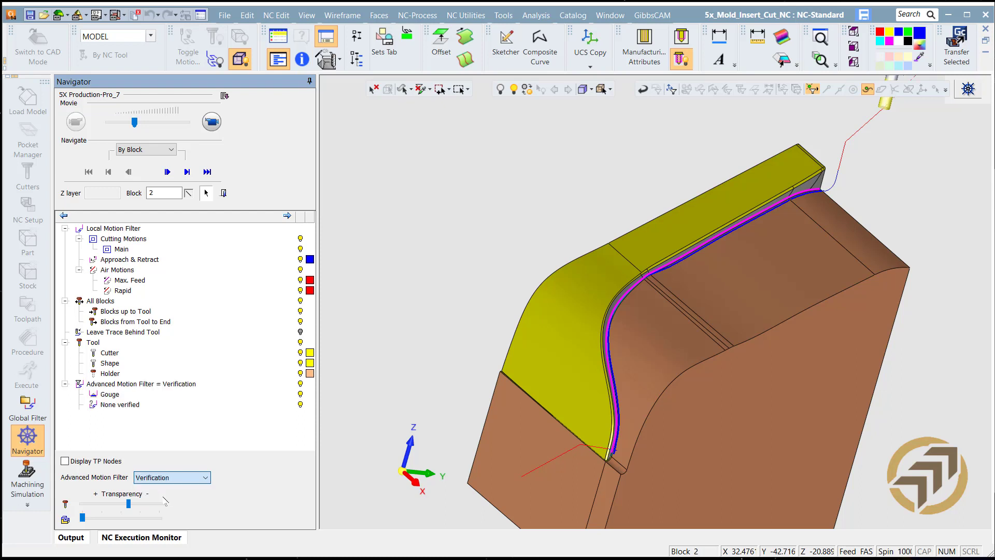
pyautogui.click(300, 384)
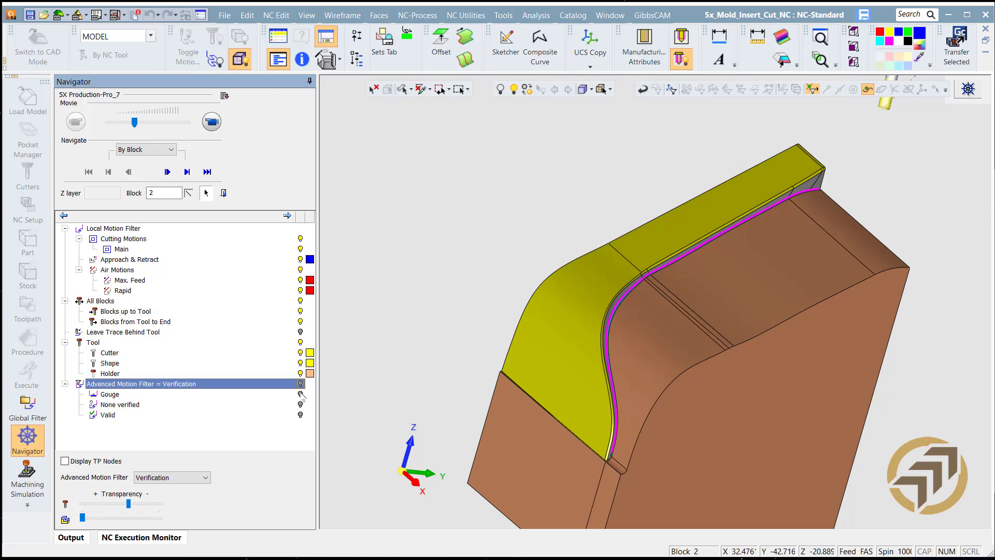
pyautogui.click(300, 394)
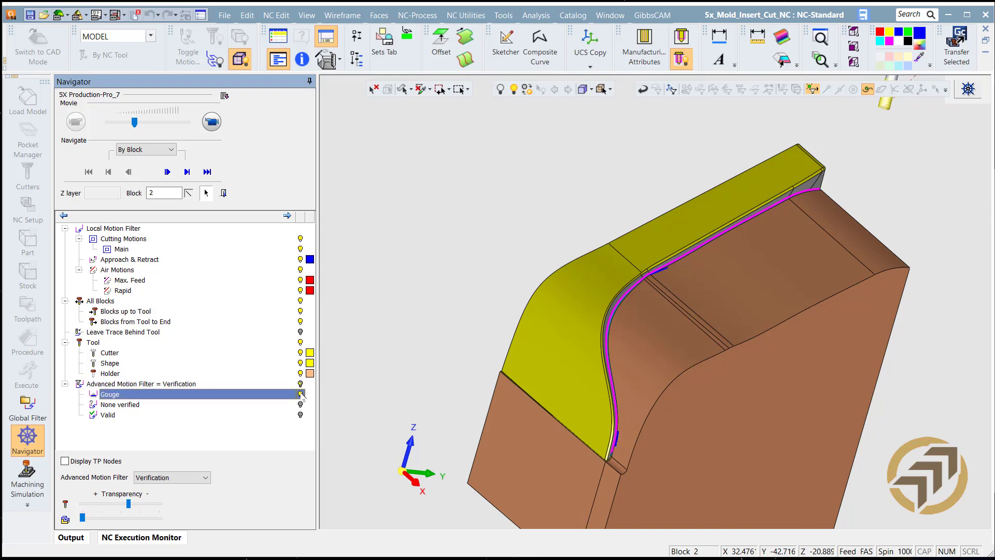
pyautogui.scroll(6, 663, 319)
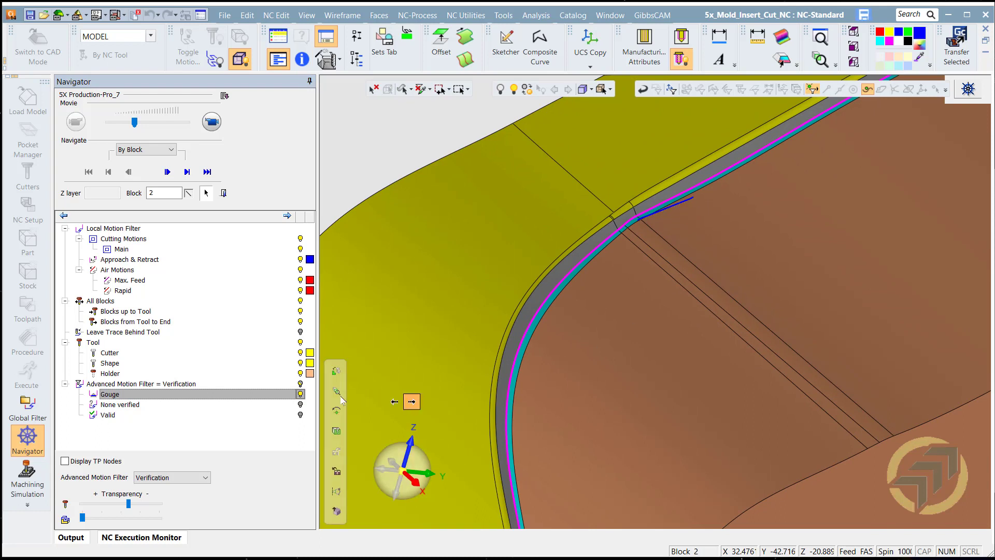
pyautogui.click(301, 394)
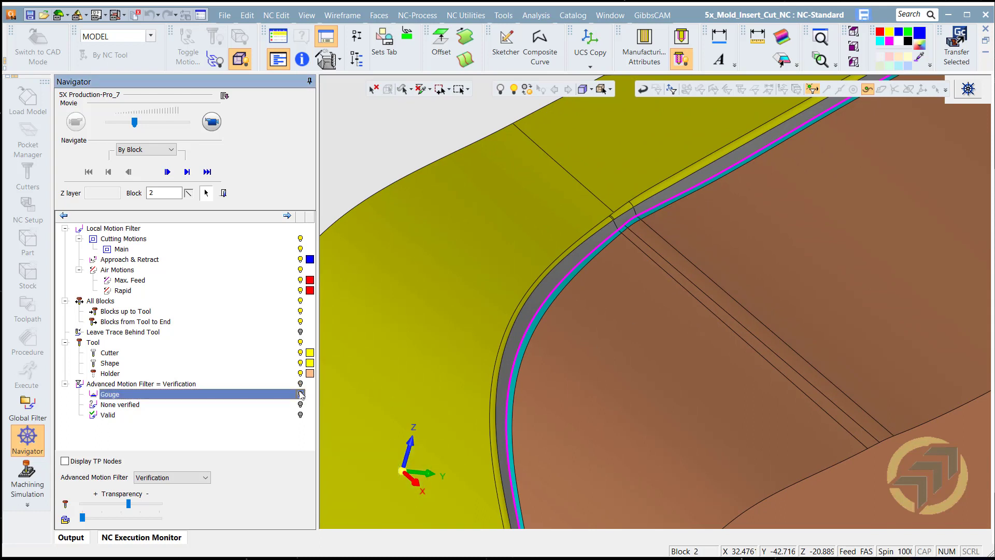
pyautogui.click(300, 394)
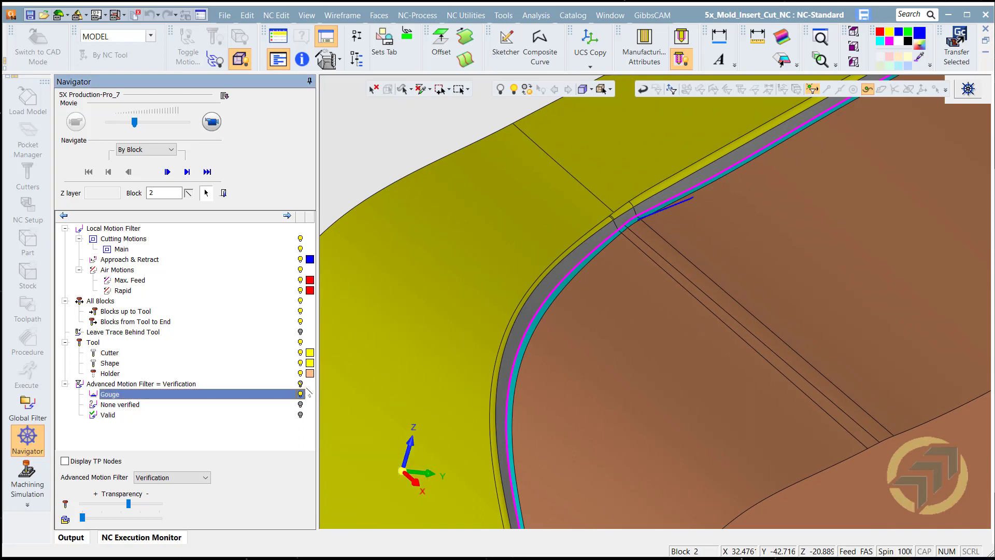
# - Place the tool on the gouging motion just beyond the wall's bend and examine the collision from several angles
pyautogui.click(680, 206)
pyautogui.scroll(3, 772, 226)
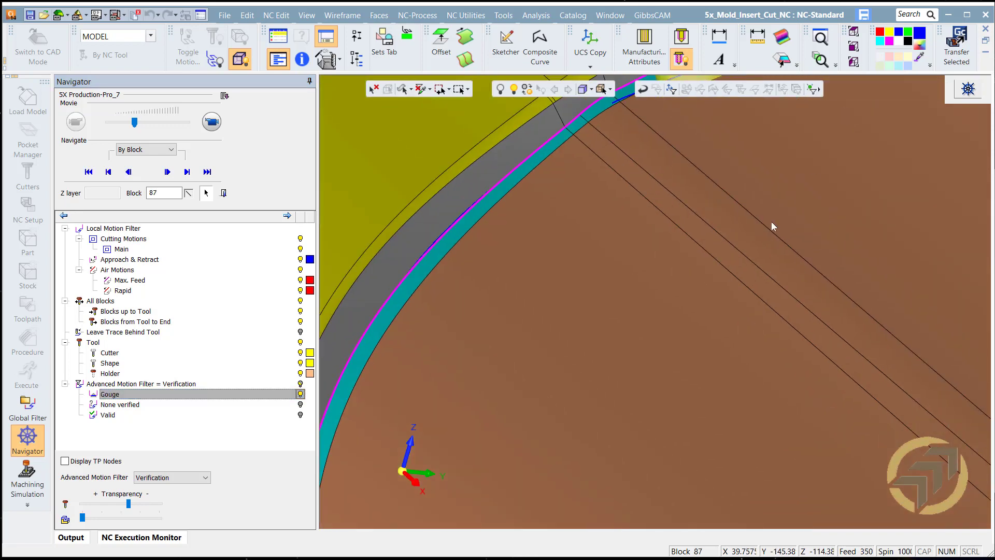
pyautogui.keyDown('ctrl'); pyautogui.moveTo(772, 226); pyautogui.dragTo(741, 446, button='middle'); pyautogui.keyUp('ctrl')
pyautogui.keyDown('ctrl'); pyautogui.moveTo(736, 285); pyautogui.dragTo(813, 141, button='right'); pyautogui.keyUp('ctrl')
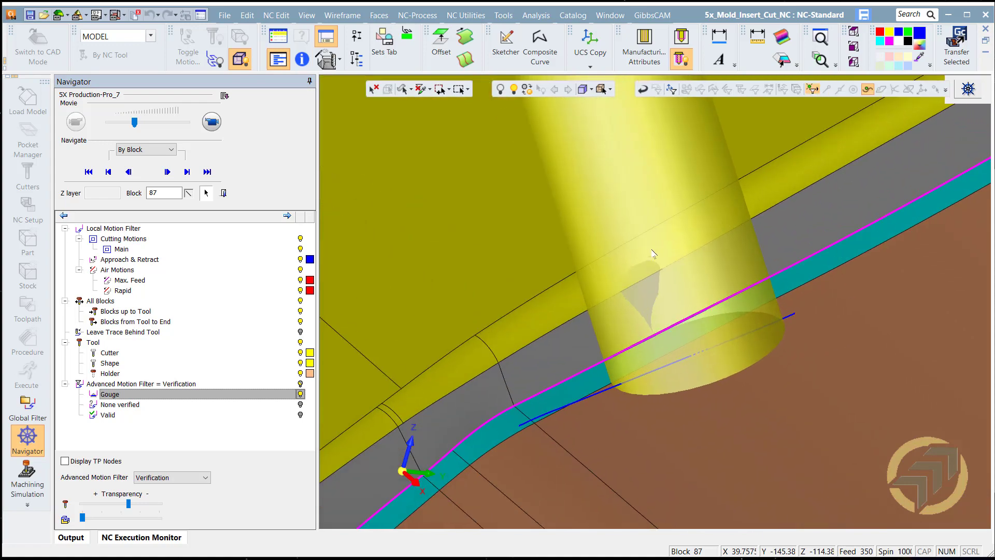
pyautogui.moveTo(652, 254); pyautogui.dragTo(681, 243, button='middle')
pyautogui.keyDown('ctrl'); pyautogui.moveTo(678, 248); pyautogui.dragTo(603, 501, button='right'); pyautogui.keyUp('ctrl')
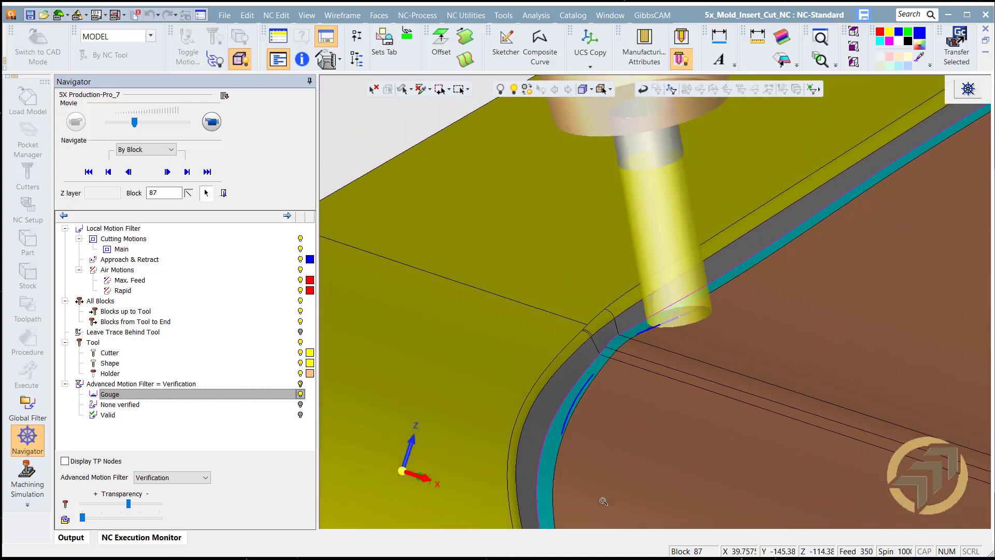
pyautogui.scroll(-3, 707, 430)
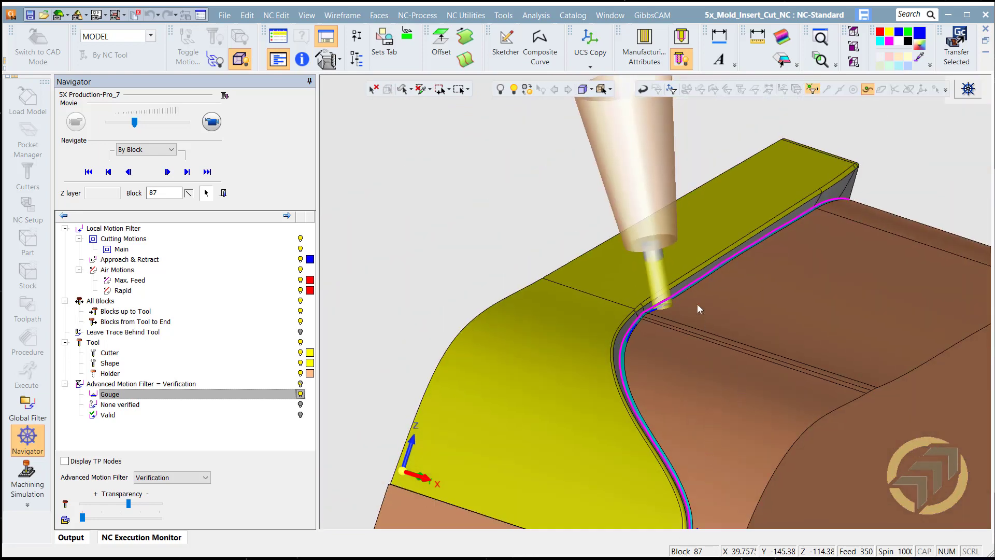
pyautogui.moveTo(637, 355); pyautogui.dragTo(659, 242, button='middle')
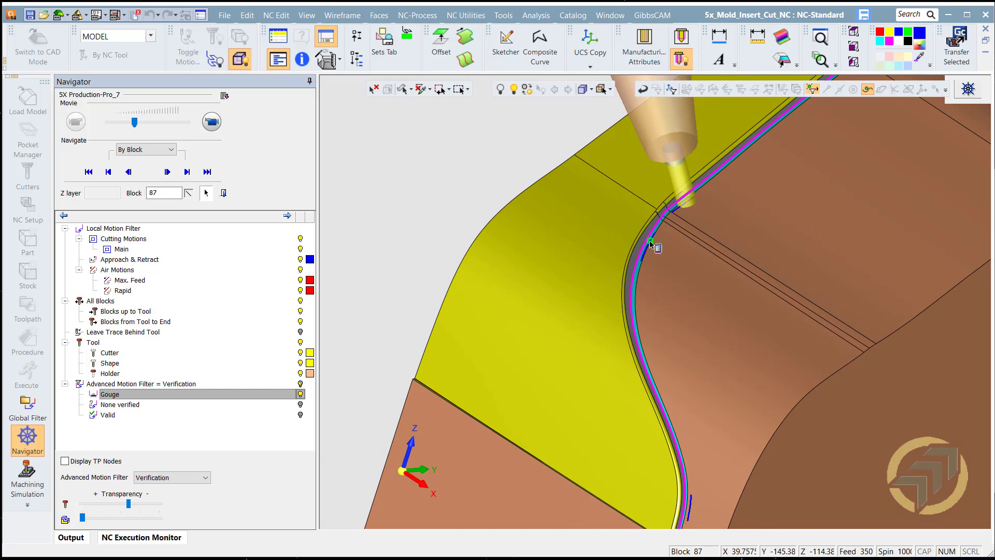
# - Place the tool on the gouging motions below the bend and at the wall's lower end, then leave the Navigator
pyautogui.click(650, 242)
pyautogui.keyDown('ctrl'); pyautogui.moveTo(690, 324); pyautogui.dragTo(658, 213, button='middle'); pyautogui.keyUp('ctrl')
pyautogui.moveTo(680, 397); pyautogui.dragTo(606, 381, button='middle')
pyautogui.click(656, 395)
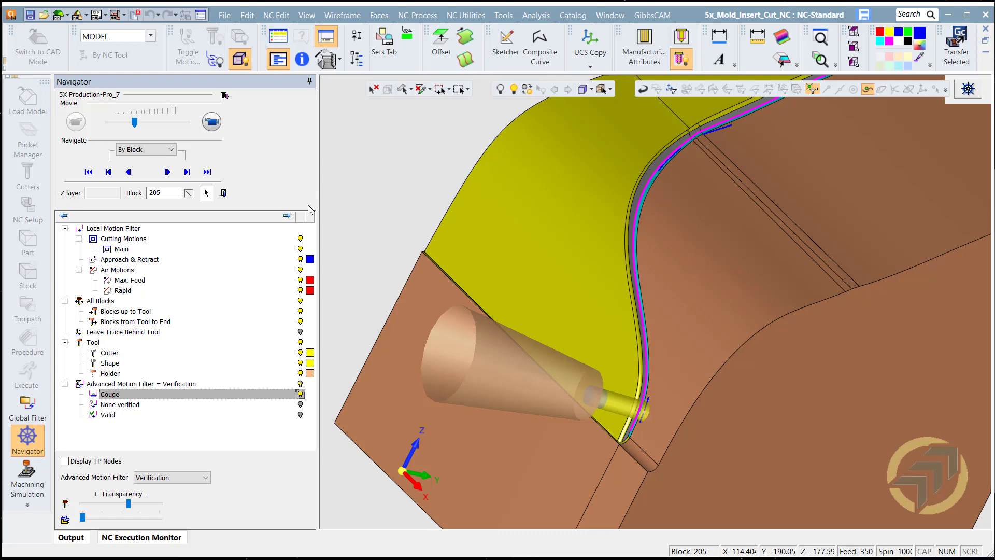
pyautogui.click(227, 195)
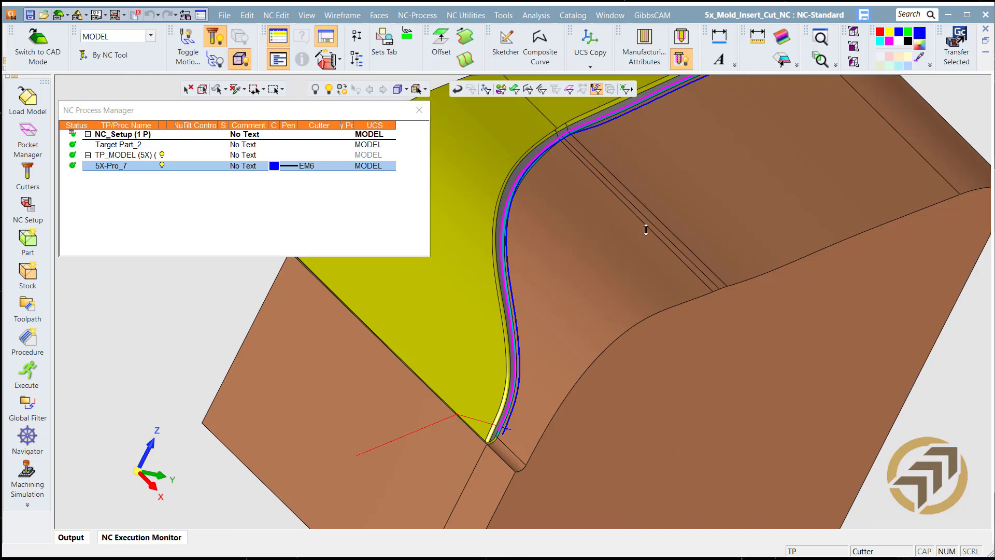
# - Reopen the tool trajectory parameters of 5X-Pro_7 and enable gouge-check strategy 1
pyautogui.scroll(-5, 643, 228)
pyautogui.keyDown('ctrl'); pyautogui.moveTo(620, 239); pyautogui.dragTo(572, 314); pyautogui.keyUp('ctrl')
pyautogui.moveTo(573, 314); pyautogui.dragTo(579, 263, button='middle')
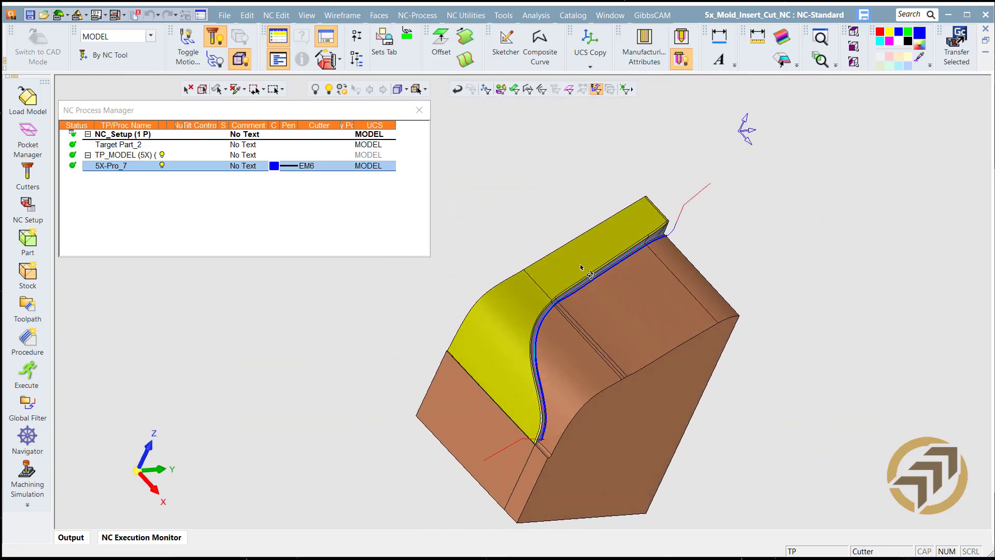
pyautogui.scroll(3, 575, 290)
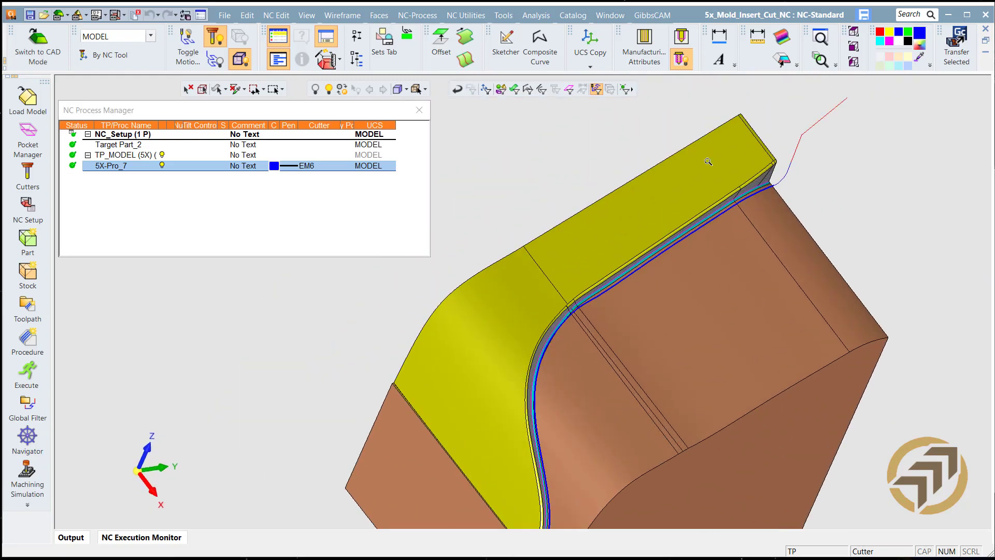
pyautogui.doubleClick(108, 166)
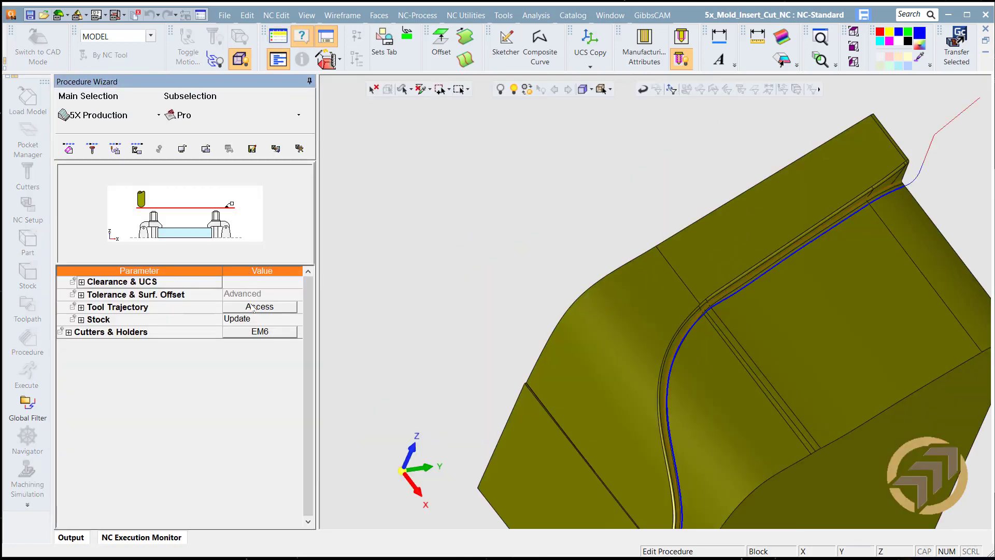
pyautogui.click(252, 307)
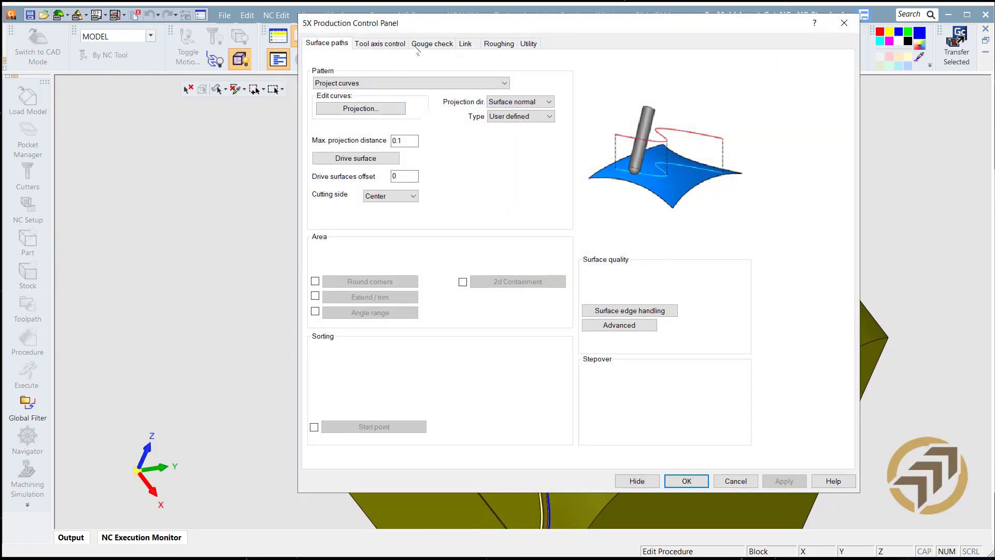
pyautogui.click(423, 45)
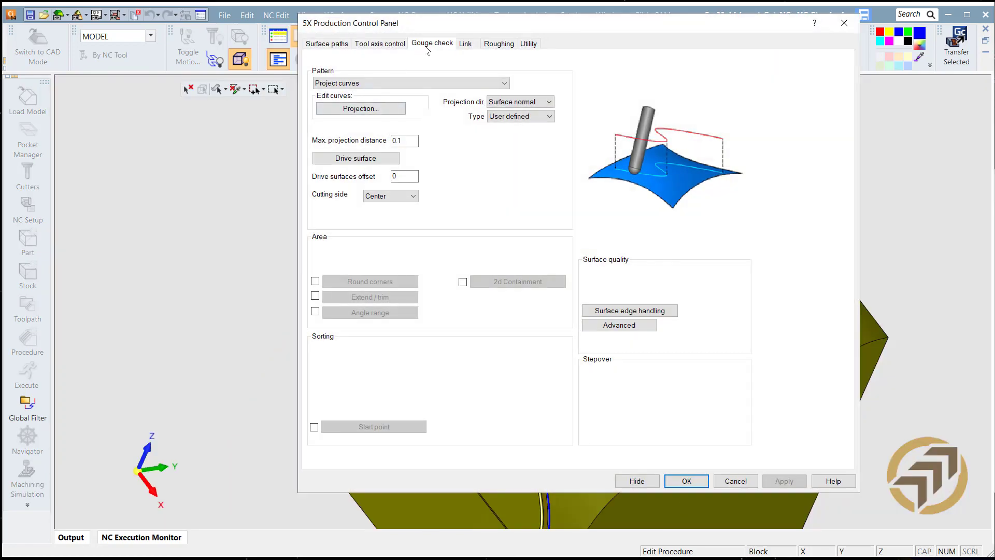
pyautogui.click(328, 132)
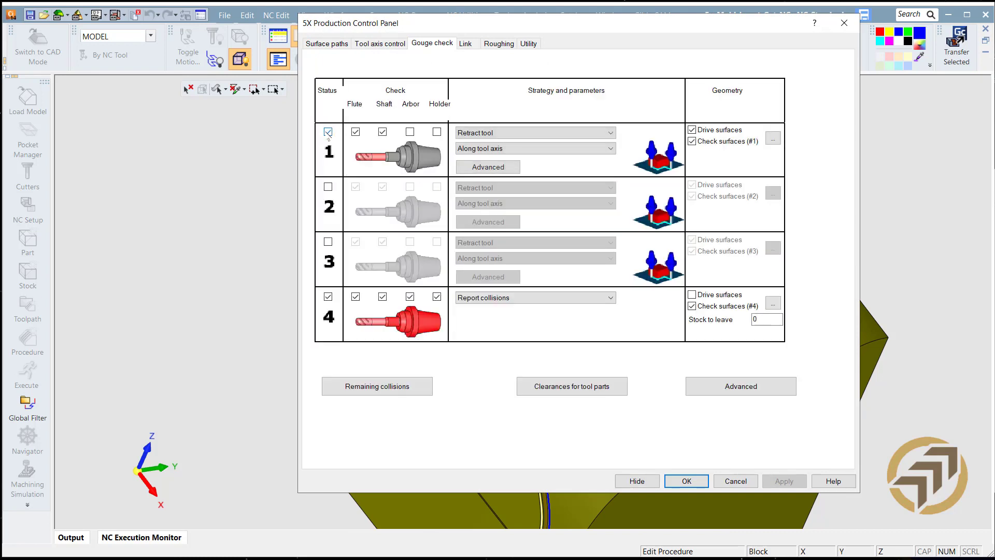
# - Set gouge-check strategy 1 to Tilt tool and exclude the drive surfaces from its check
pyautogui.click(458, 134)
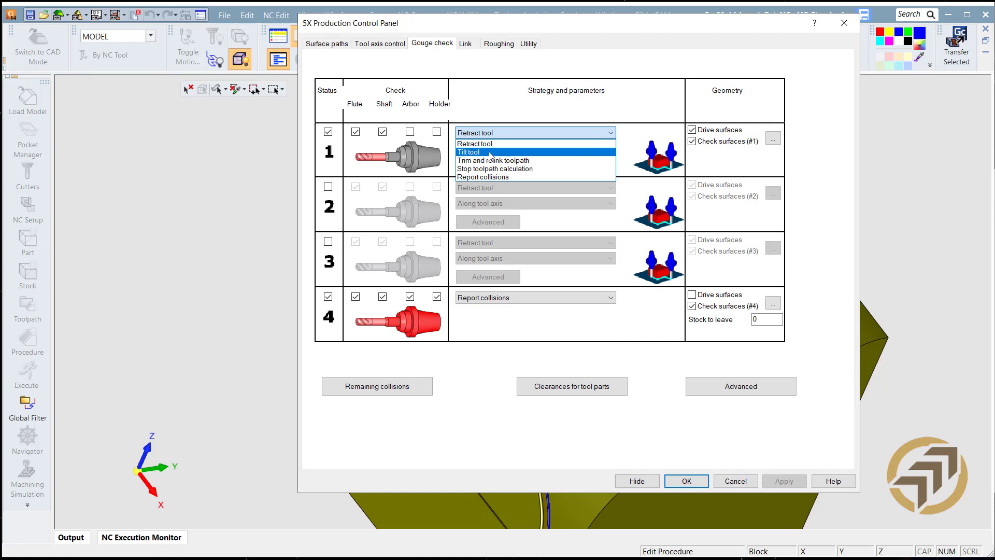
pyautogui.click(491, 153)
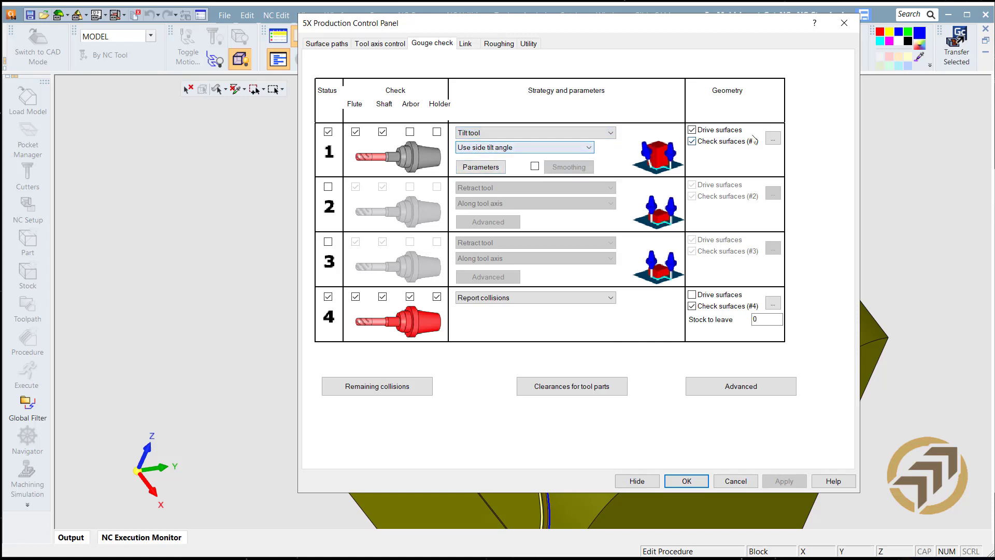
pyautogui.click(692, 130)
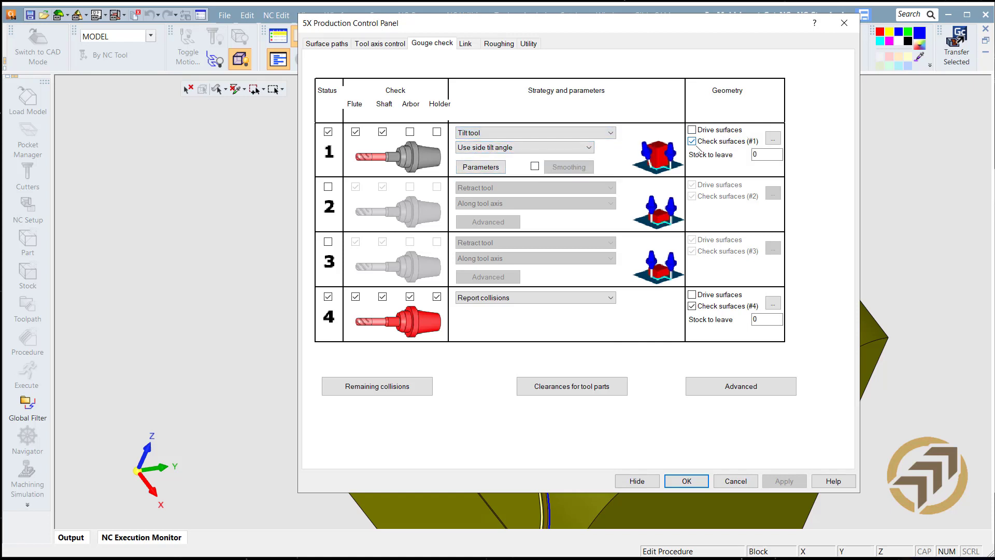
# - Start picking check surfaces for strategy 1, selecting the corner and straight fillet faces along the wall's upper edge
pyautogui.click(773, 138)
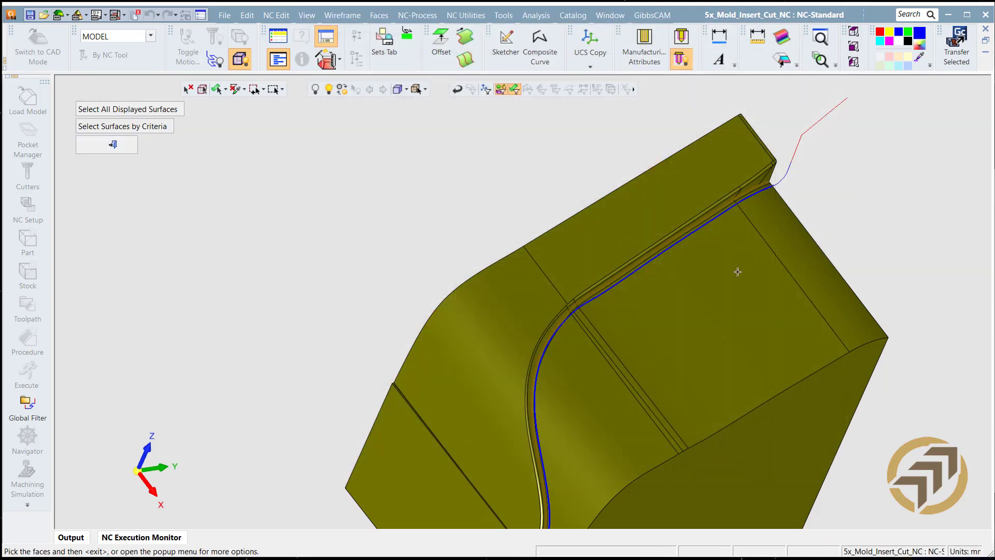
pyautogui.scroll(-3, 529, 337)
pyautogui.keyDown('ctrl'); pyautogui.moveTo(501, 359); pyautogui.dragTo(501, 214, button='right'); pyautogui.keyUp('ctrl')
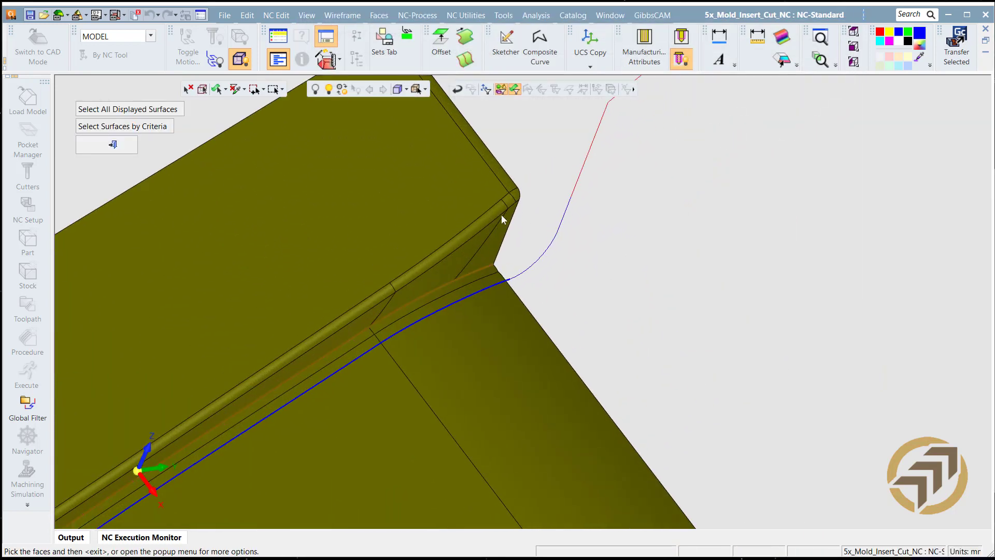
pyautogui.keyDown('ctrl'); pyautogui.moveTo(524, 291); pyautogui.dragTo(573, 402, button='middle'); pyautogui.keyUp('ctrl')
pyautogui.scroll(3, 573, 403)
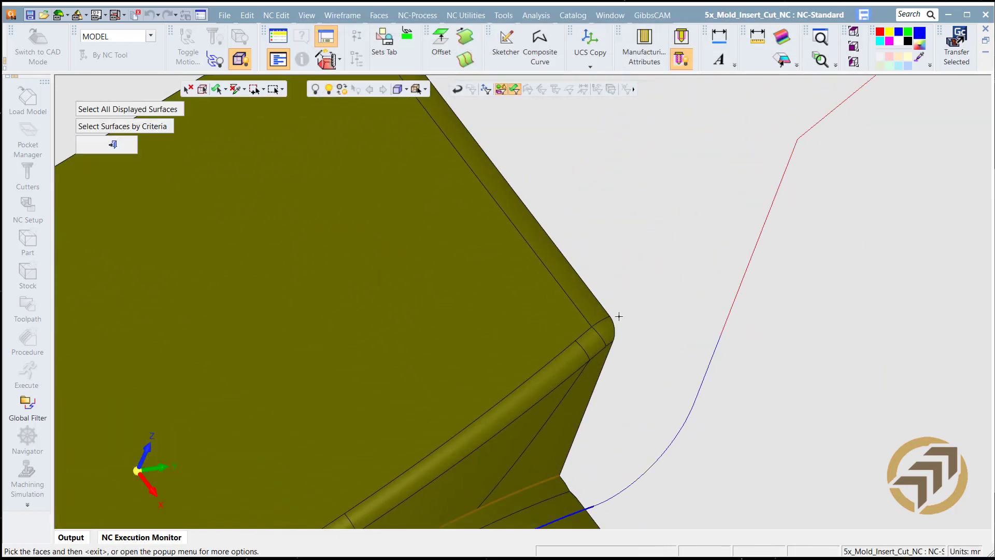
pyautogui.click(604, 336)
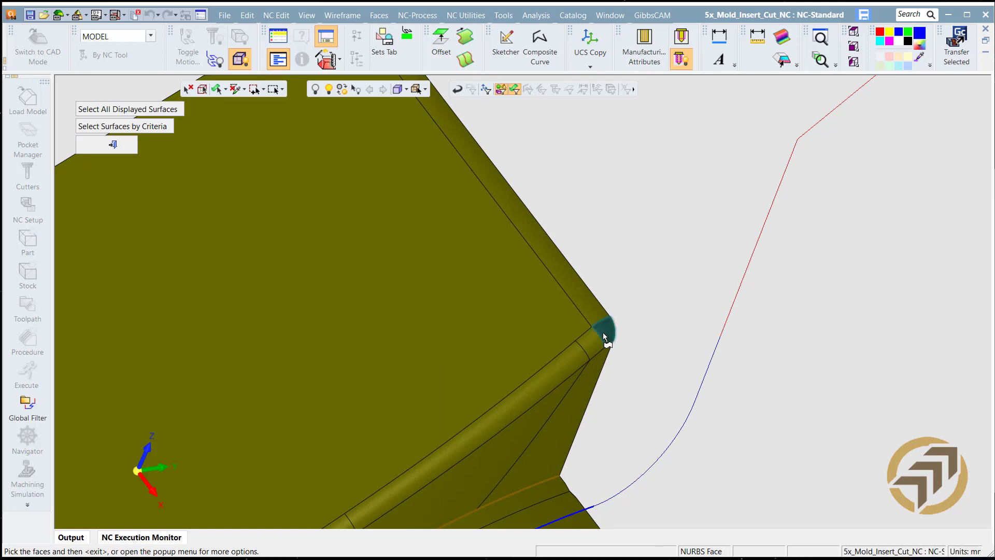
pyautogui.click(575, 362)
pyautogui.scroll(3, 522, 382)
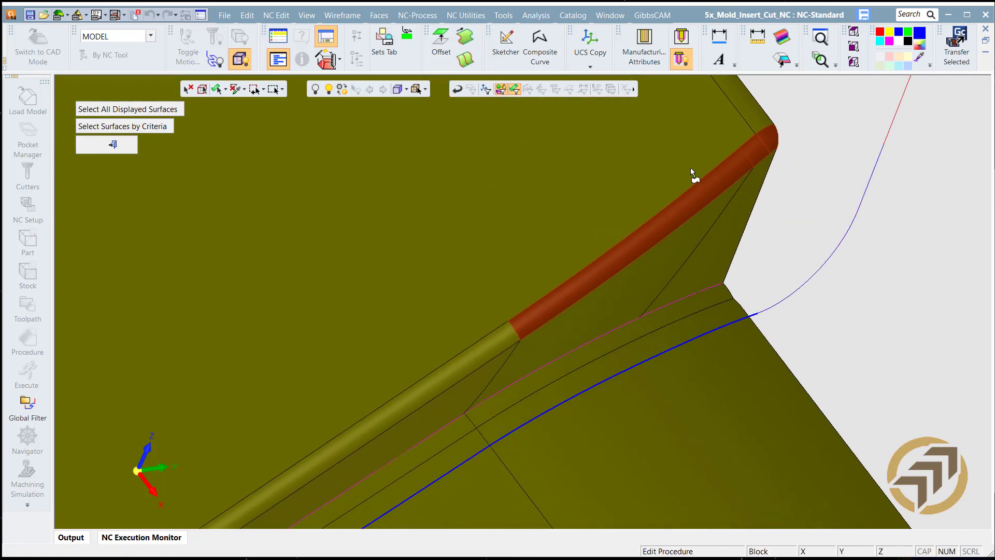
pyautogui.click(507, 334)
# - Add the fillet faces at the wall's bend and along its curved section to the check surfaces
pyautogui.scroll(-3, 464, 403)
pyautogui.moveTo(464, 404); pyautogui.dragTo(642, 269, button='middle')
pyautogui.moveTo(433, 355); pyautogui.dragTo(593, 243, button='middle')
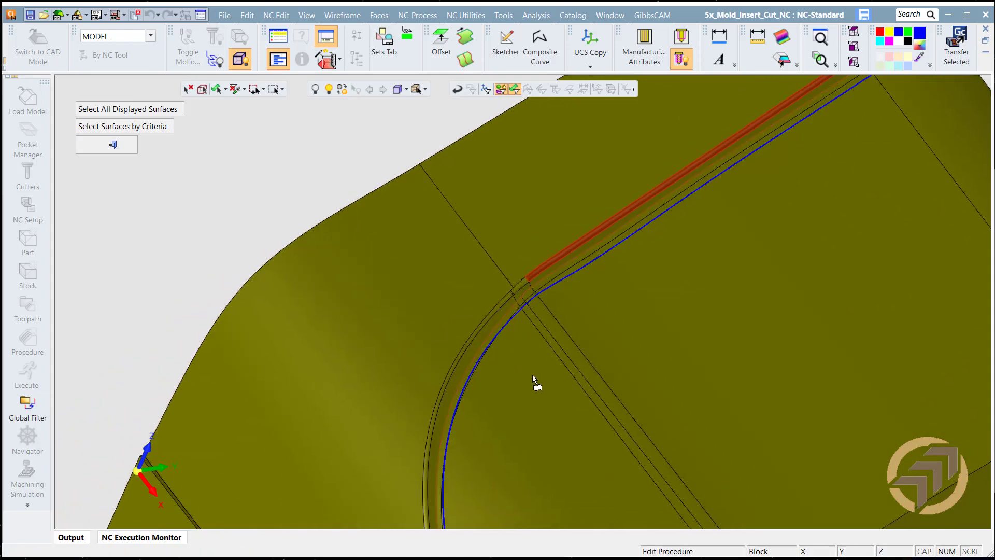
pyautogui.scroll(5, 532, 375)
pyautogui.click(502, 262)
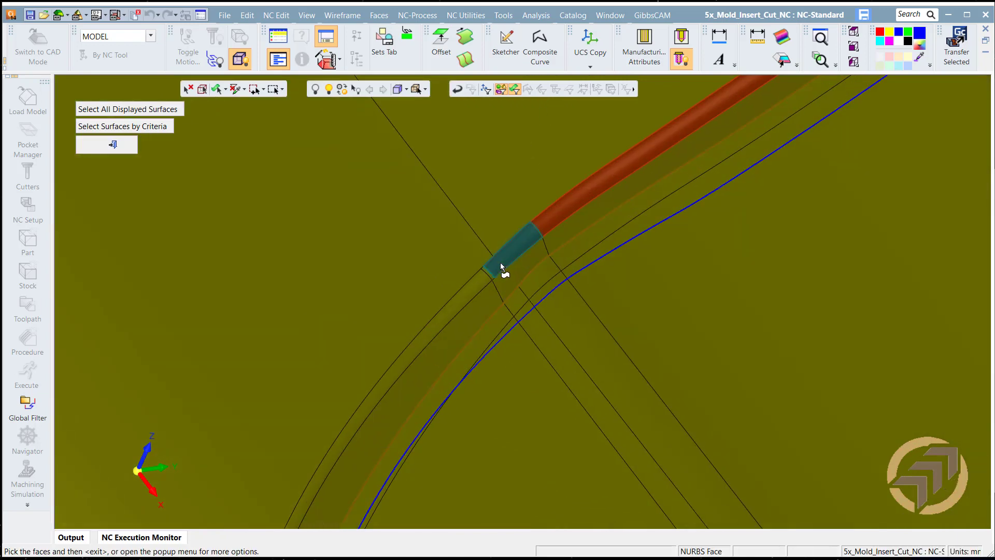
pyautogui.scroll(3, 499, 262)
pyautogui.moveTo(538, 228); pyautogui.dragTo(671, 382, button='middle')
pyautogui.scroll(3, 621, 217)
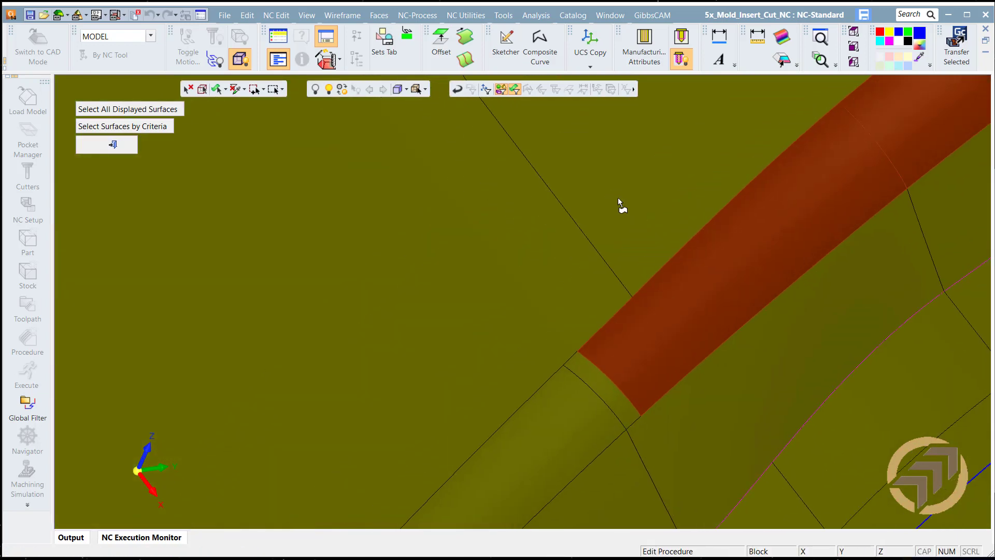
pyautogui.click(627, 402)
pyautogui.click(598, 410)
# - Follow the picked fillet faces down the curved wall to its lower end to check the selection
pyautogui.keyDown('ctrl'); pyautogui.moveTo(699, 413); pyautogui.dragTo(533, 415, button='right'); pyautogui.keyUp('ctrl')
pyautogui.keyDown('ctrl'); pyautogui.moveTo(530, 385); pyautogui.dragTo(579, 150, button='middle'); pyautogui.keyUp('ctrl')
pyautogui.keyDown('ctrl'); pyautogui.moveTo(544, 300); pyautogui.dragTo(445, 309, button='right'); pyautogui.keyUp('ctrl')
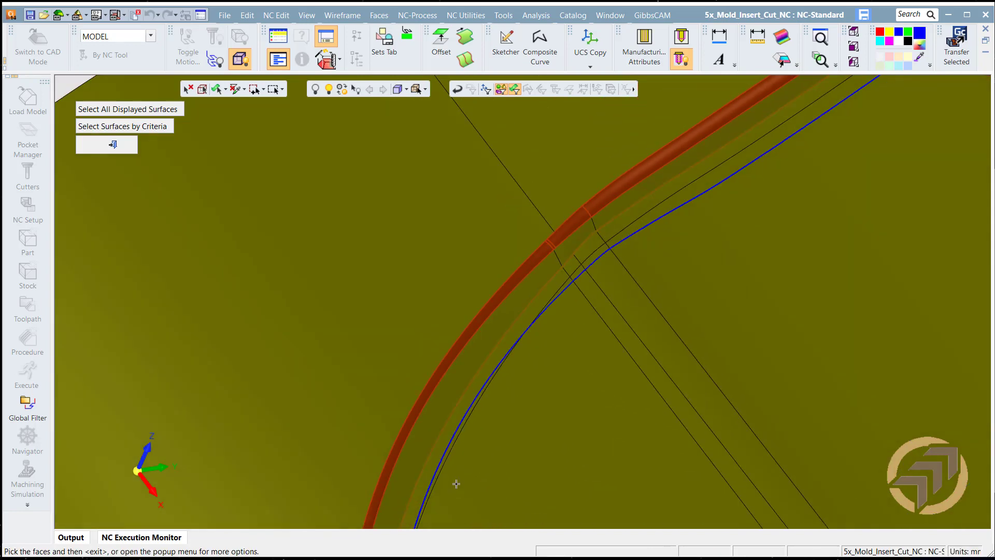
pyautogui.keyDown('ctrl'); pyautogui.moveTo(455, 482); pyautogui.dragTo(456, 246, button='middle'); pyautogui.keyUp('ctrl')
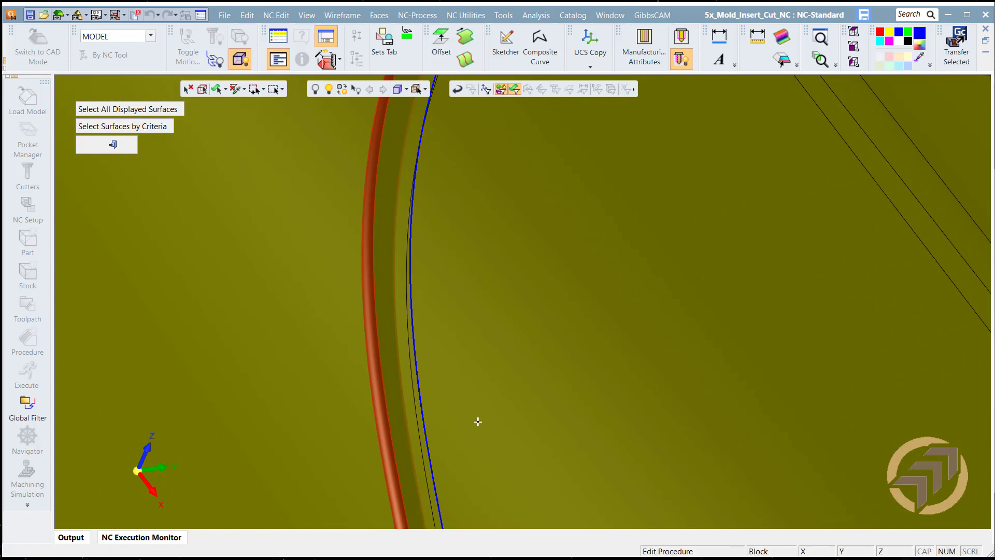
pyautogui.keyDown('ctrl'); pyautogui.moveTo(477, 419); pyautogui.dragTo(421, 194, button='middle'); pyautogui.keyUp('ctrl')
pyautogui.keyDown('ctrl'); pyautogui.moveTo(460, 437); pyautogui.dragTo(467, 128, button='middle'); pyautogui.keyUp('ctrl')
pyautogui.scroll(-3, 493, 302)
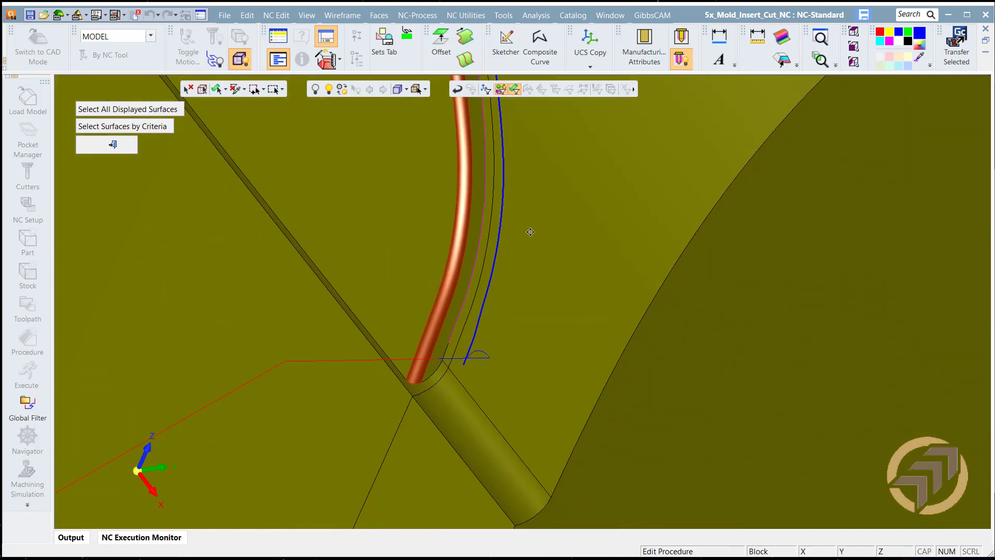
# - Add the fillet face near the curved wall's lower end and finish picking check surfaces for strategy 1
pyautogui.scroll(5, 466, 290)
pyautogui.click(421, 257)
pyautogui.middleClick(422, 257)
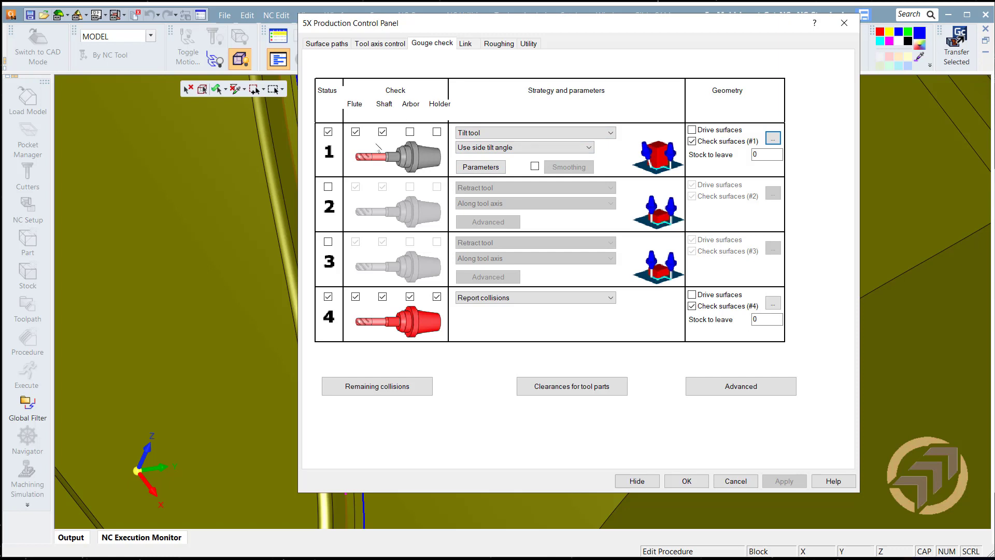
# - Enable gouge-check strategy 2 for the flute only, retracting along the tool axis, and pick the narrow face along the curved wall as check surface
pyautogui.click(332, 190)
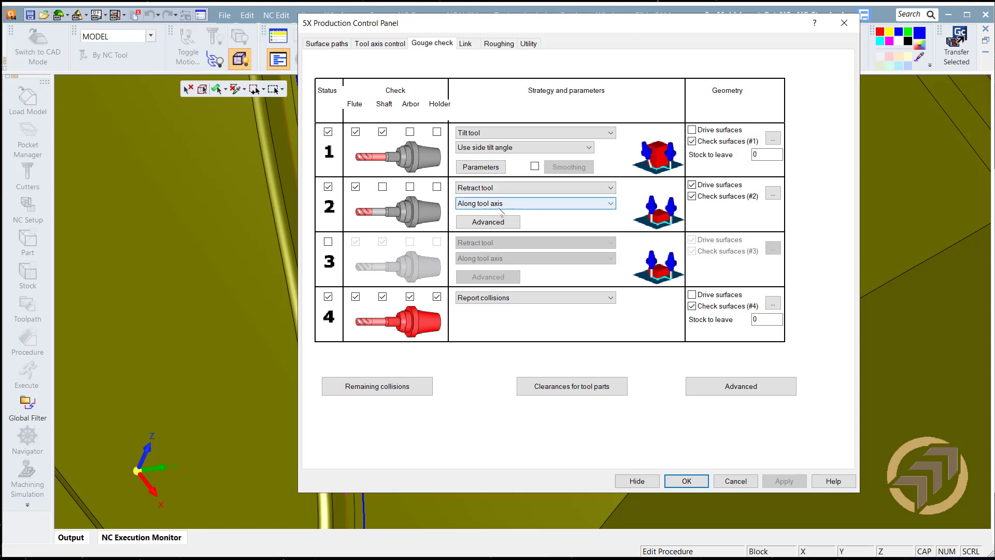
pyautogui.click(773, 193)
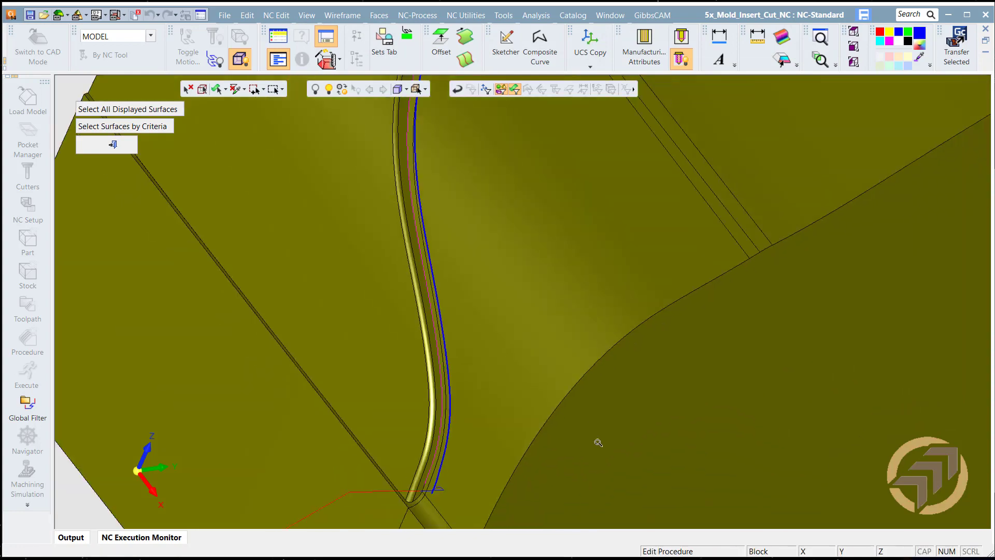
pyautogui.moveTo(513, 399)
pyautogui.keyDown('ctrl'); pyautogui.mouseDown()
pyautogui.moveTo(491, 357)
pyautogui.moveTo(515, 409)
pyautogui.moveTo(525, 389)
pyautogui.mouseUp(); pyautogui.keyUp('ctrl')
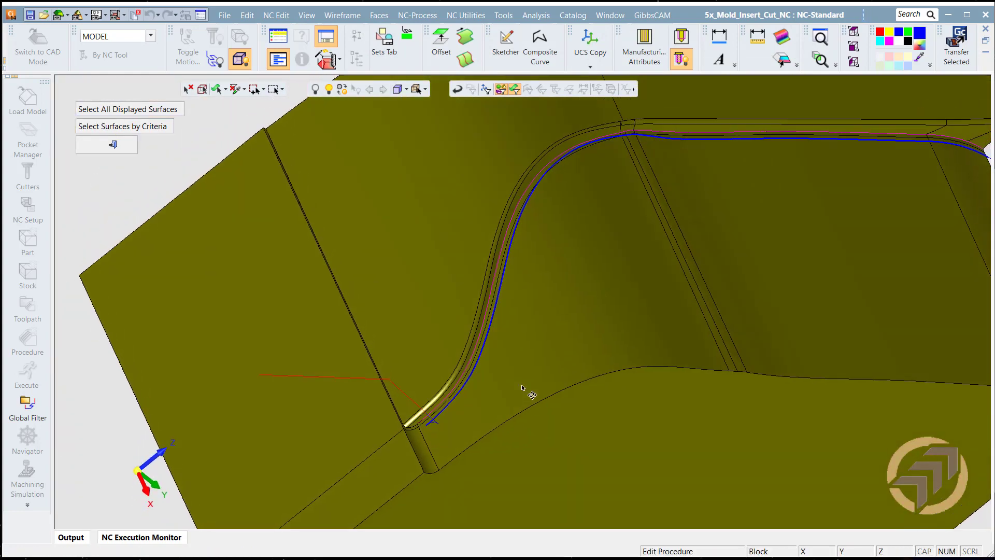
pyautogui.keyDown('ctrl'); pyautogui.moveTo(513, 451); pyautogui.dragTo(612, 191, button='right'); pyautogui.keyUp('ctrl')
pyautogui.keyDown('ctrl'); pyautogui.moveTo(540, 340); pyautogui.dragTo(732, 58, button='middle'); pyautogui.keyUp('ctrl')
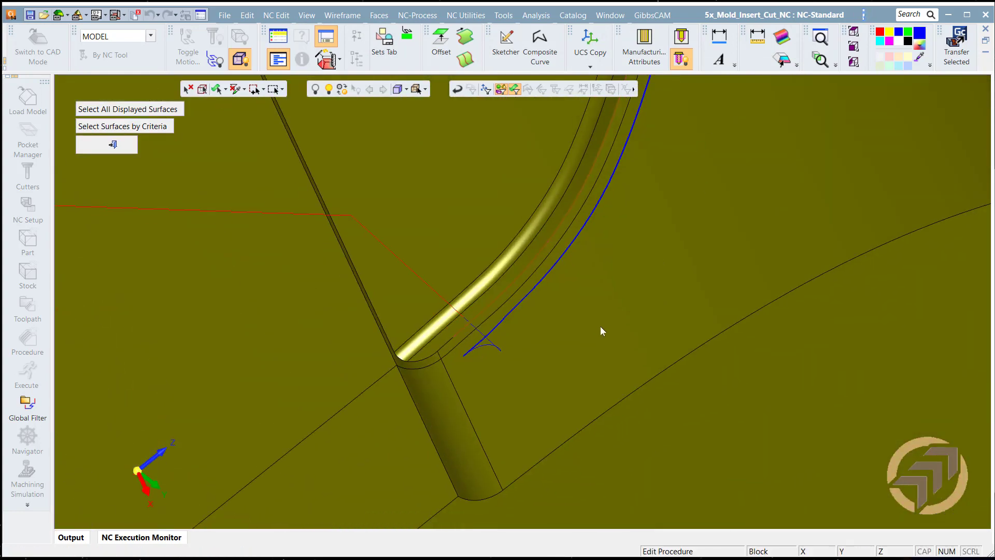
pyautogui.keyDown('ctrl'); pyautogui.moveTo(601, 330); pyautogui.dragTo(516, 219, button='right'); pyautogui.keyUp('ctrl')
pyautogui.click(470, 306)
pyautogui.click(471, 306)
# - Add the two short faces at the wall's bend to the check surfaces of strategy 2
pyautogui.keyDown('ctrl'); pyautogui.moveTo(666, 290); pyautogui.dragTo(661, 381, button='right'); pyautogui.keyUp('ctrl')
pyautogui.keyDown('ctrl'); pyautogui.moveTo(727, 134); pyautogui.dragTo(552, 401, button='middle'); pyautogui.keyUp('ctrl')
pyautogui.keyDown('ctrl'); pyautogui.moveTo(629, 365); pyautogui.dragTo(585, 456, button='middle'); pyautogui.keyUp('ctrl')
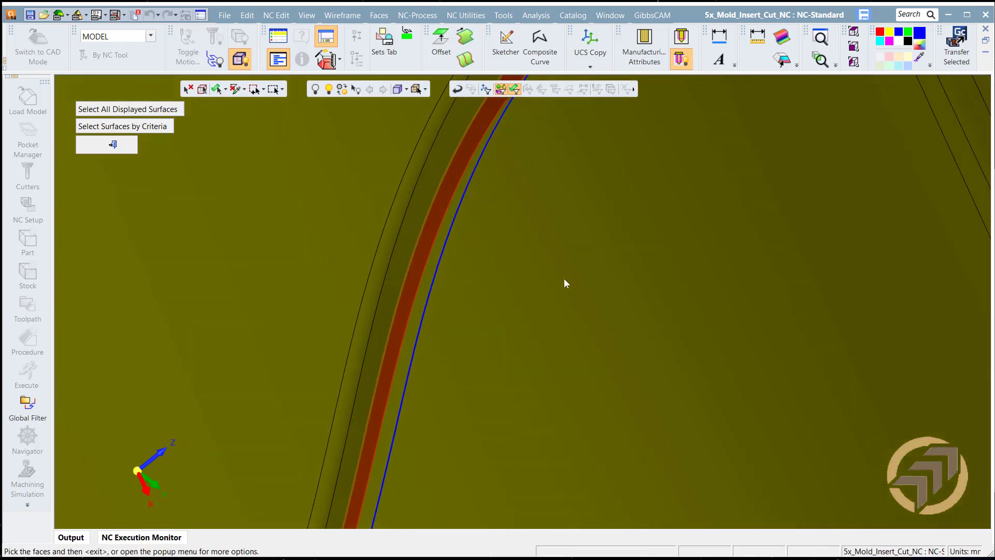
pyautogui.keyDown('ctrl'); pyautogui.moveTo(580, 259); pyautogui.dragTo(504, 486, button='middle'); pyautogui.keyUp('ctrl')
pyautogui.keyDown('ctrl'); pyautogui.moveTo(638, 312); pyautogui.dragTo(270, 473, button='middle'); pyautogui.keyUp('ctrl')
pyautogui.moveTo(574, 399); pyautogui.dragTo(570, 238, button='middle')
pyautogui.click(275, 290)
pyautogui.click(319, 288)
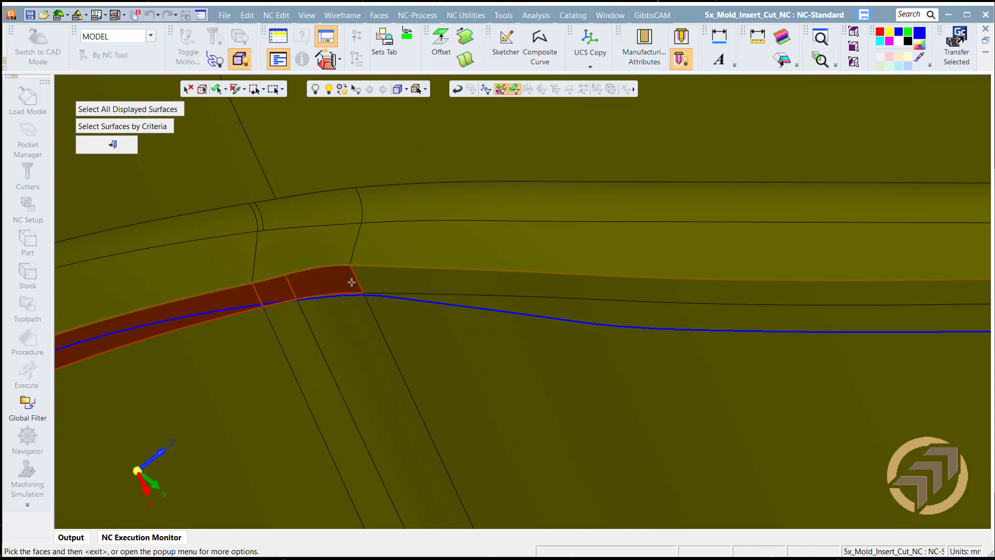
# - Add the narrow faces along the straight section and at its far end, and finish the strategy 2 check-surface selection
pyautogui.click(381, 288)
pyautogui.moveTo(493, 267); pyautogui.dragTo(682, 351, button='middle')
pyautogui.click(675, 382)
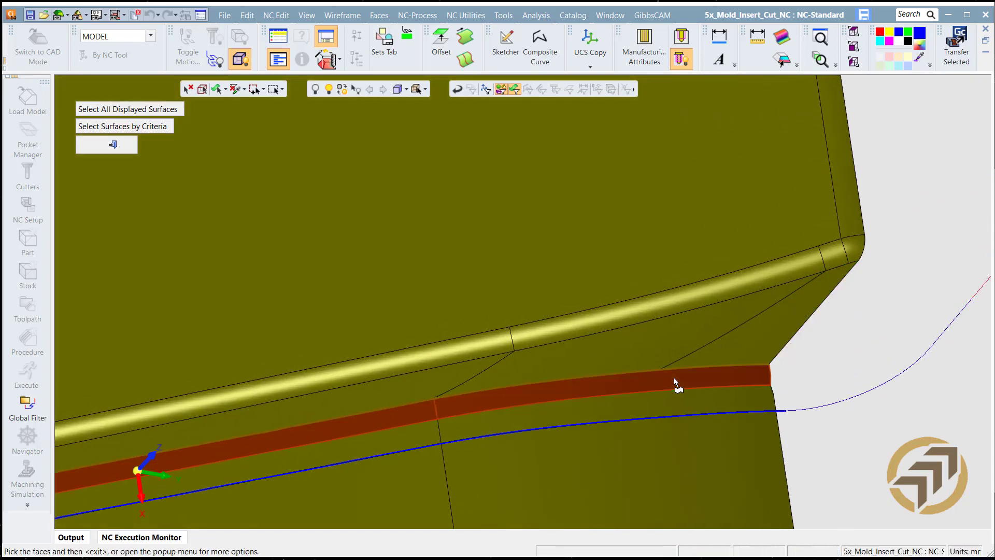
pyautogui.middleClick(675, 383)
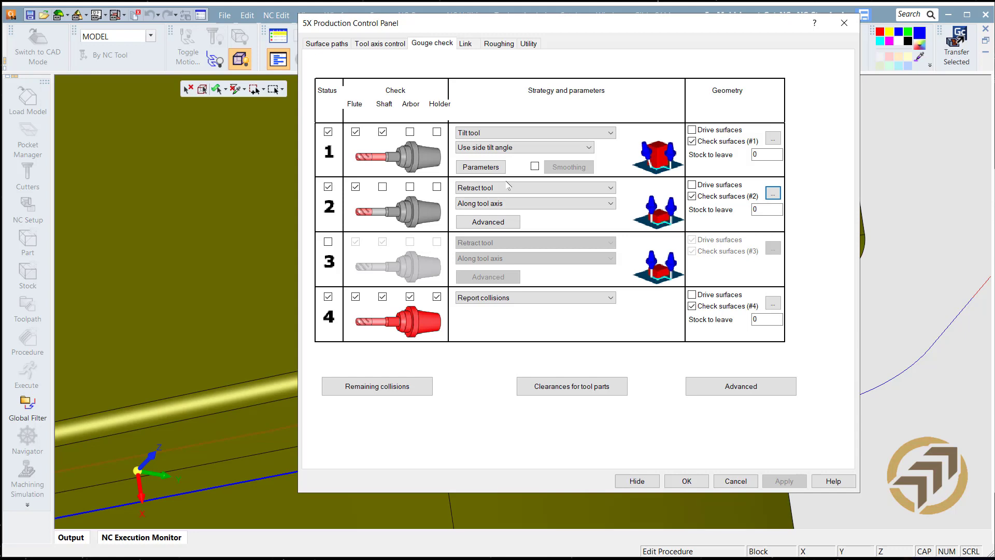
# - Accept the gouge-check settings, then save and calculate the 5X Production procedure
pyautogui.click(687, 481)
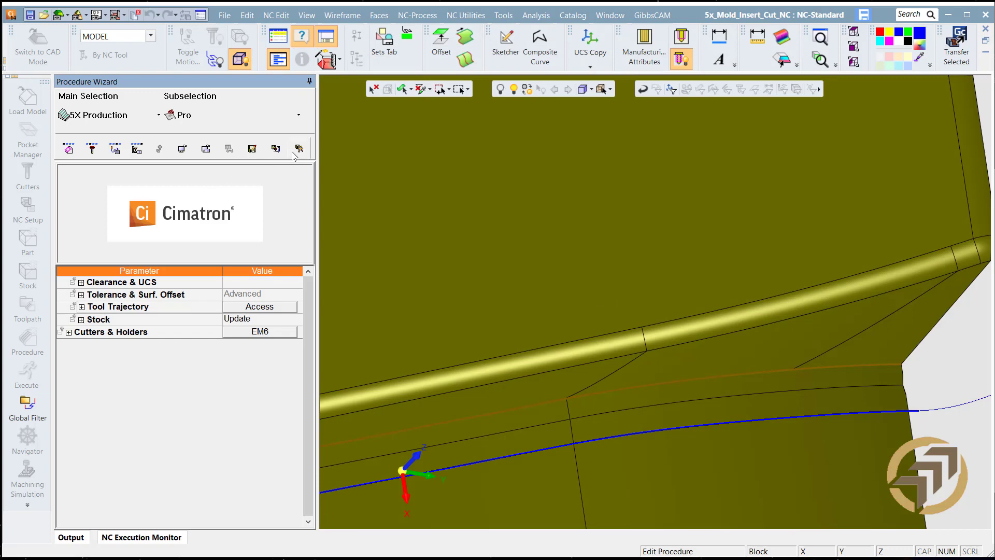
pyautogui.click(300, 149)
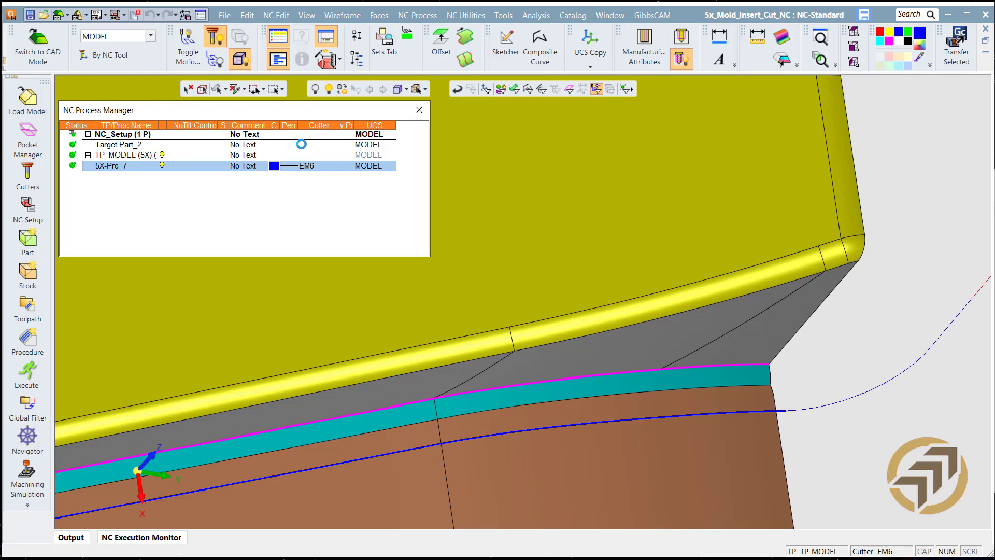
pyautogui.keyDown('ctrl'); pyautogui.moveTo(736, 225); pyautogui.dragTo(588, 405, button='right'); pyautogui.keyUp('ctrl')
pyautogui.keyDown('ctrl'); pyautogui.moveTo(518, 349); pyautogui.dragTo(765, 241, button='middle'); pyautogui.keyUp('ctrl')
# - Open the execution log of 5X-Pro_7, examine its collision report, and close it
pyautogui.rightClick(115, 171)
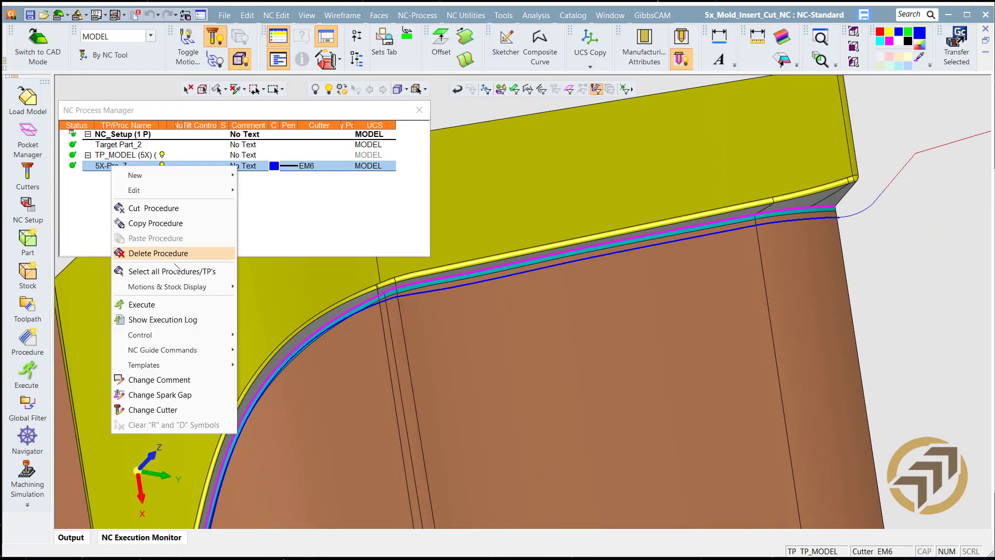
pyautogui.click(171, 320)
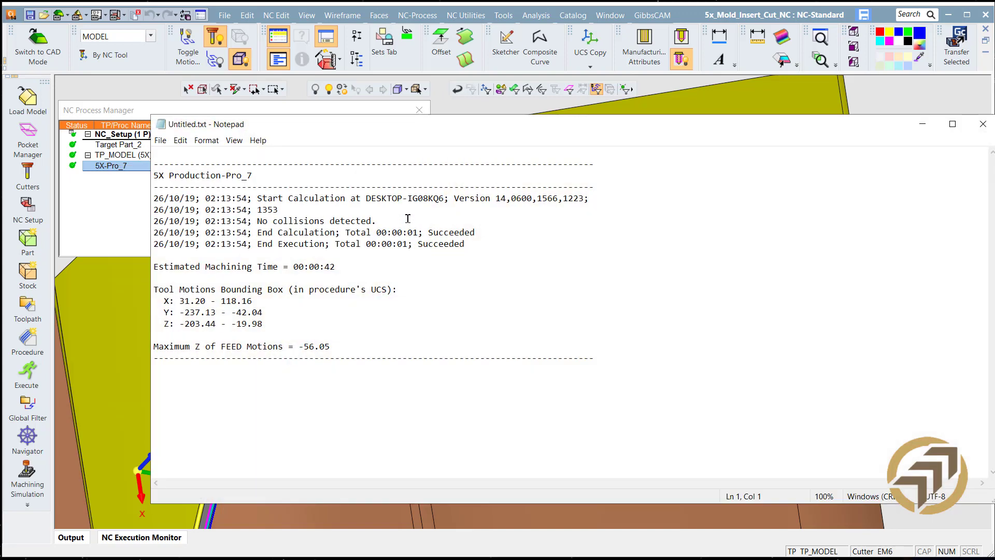
pyautogui.moveTo(296, 219); pyautogui.dragTo(158, 219)
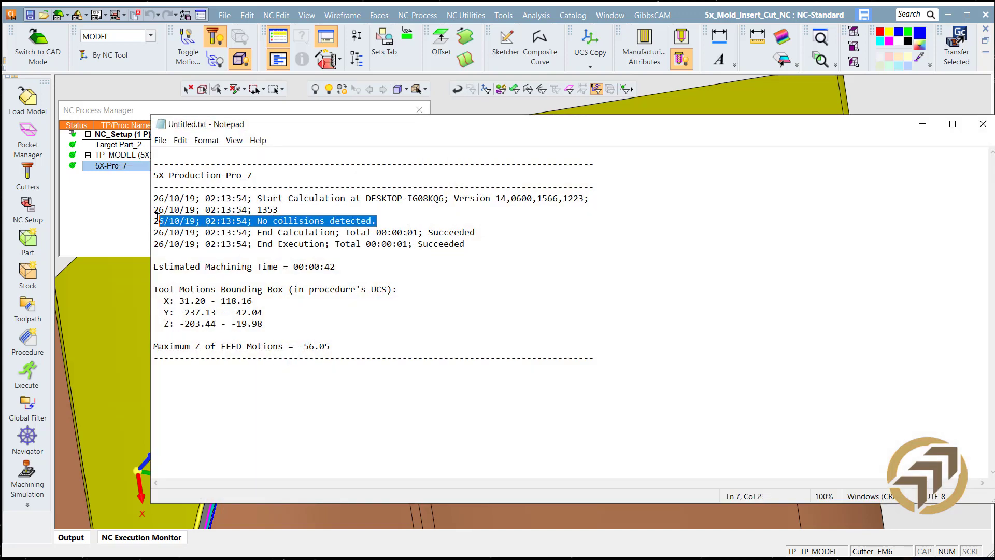
pyautogui.click(983, 123)
# - Start an accurate machine simulation of 5X-Pro_7 on the 5XTT-DMU75_monoBLOCK without material removal, and hide the machine housing
pyautogui.keyDown('ctrl'); pyautogui.moveTo(613, 190); pyautogui.dragTo(550, 453, button='right'); pyautogui.keyUp('ctrl')
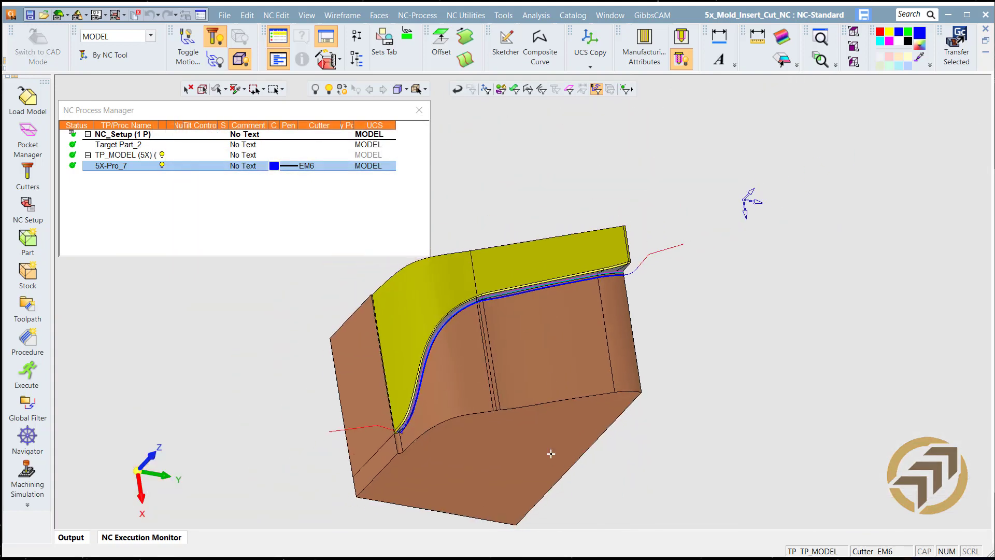
pyautogui.keyDown('ctrl'); pyautogui.moveTo(550, 453); pyautogui.dragTo(579, 302); pyautogui.keyUp('ctrl')
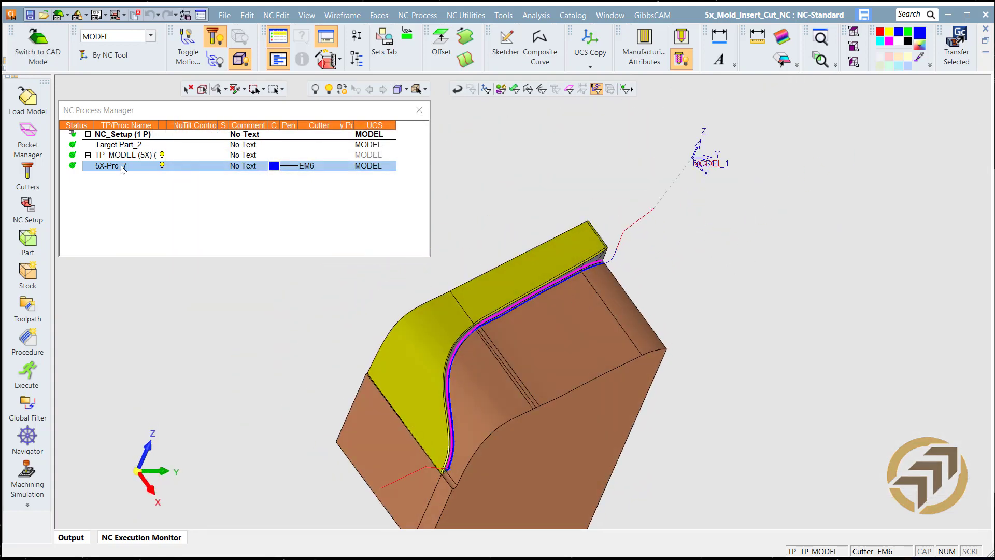
pyautogui.click(26, 469)
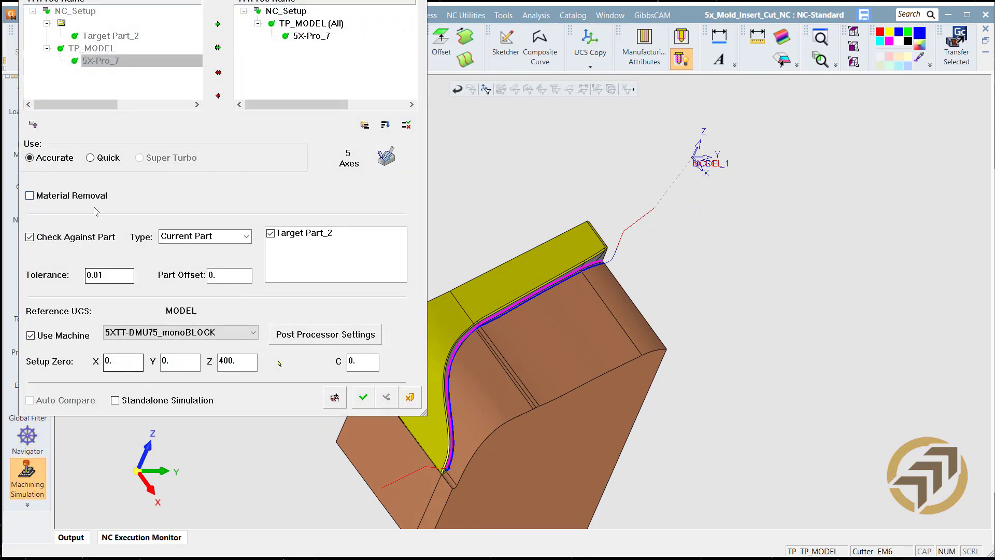
pyautogui.click(363, 398)
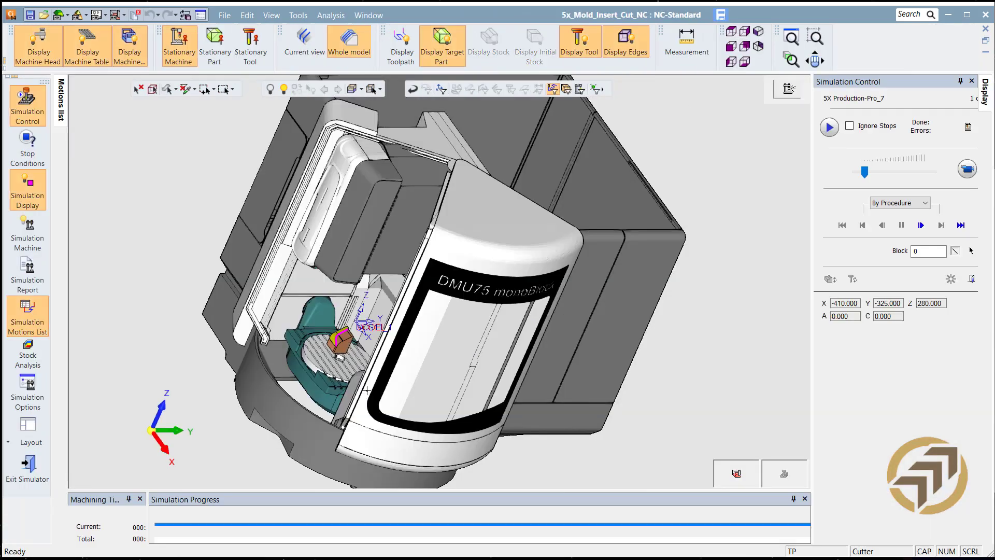
pyautogui.click(124, 53)
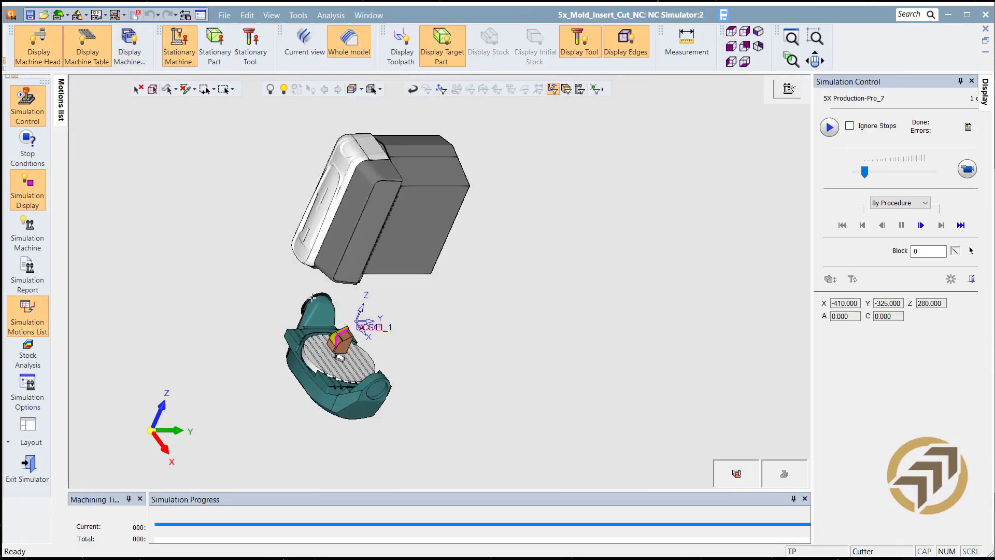
pyautogui.moveTo(332, 304); pyautogui.dragTo(390, 314, button='middle')
pyautogui.scroll(2, 456, 275)
pyautogui.scroll(4, 454, 270)
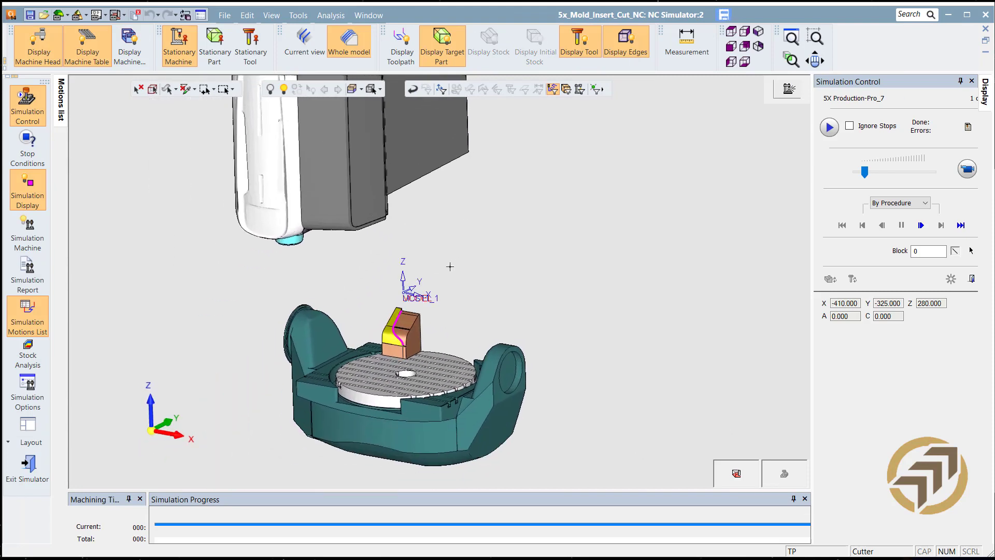
# - Turn on the local motion filter in the simulation display and show the toolpath motions
pyautogui.click(985, 95)
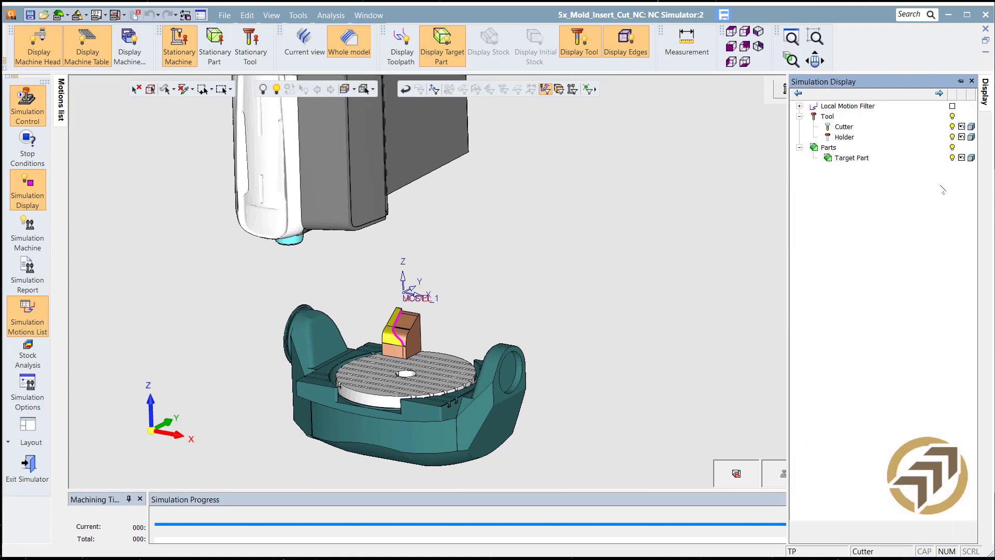
pyautogui.click(952, 106)
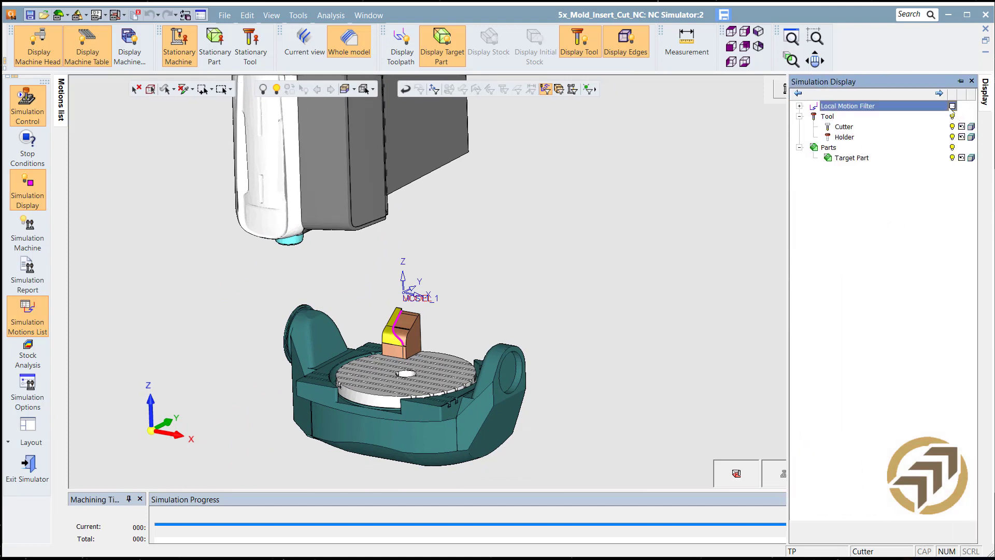
pyautogui.click(799, 107)
pyautogui.click(952, 137)
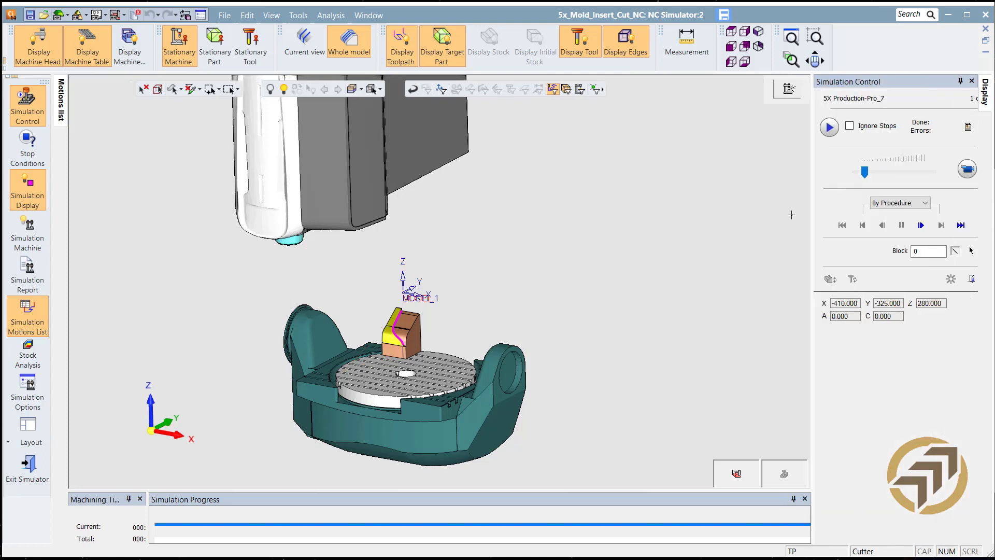
# - Advance the simulation to the tool's approach above the insert and view the insert's wall up close
pyautogui.click(921, 225)
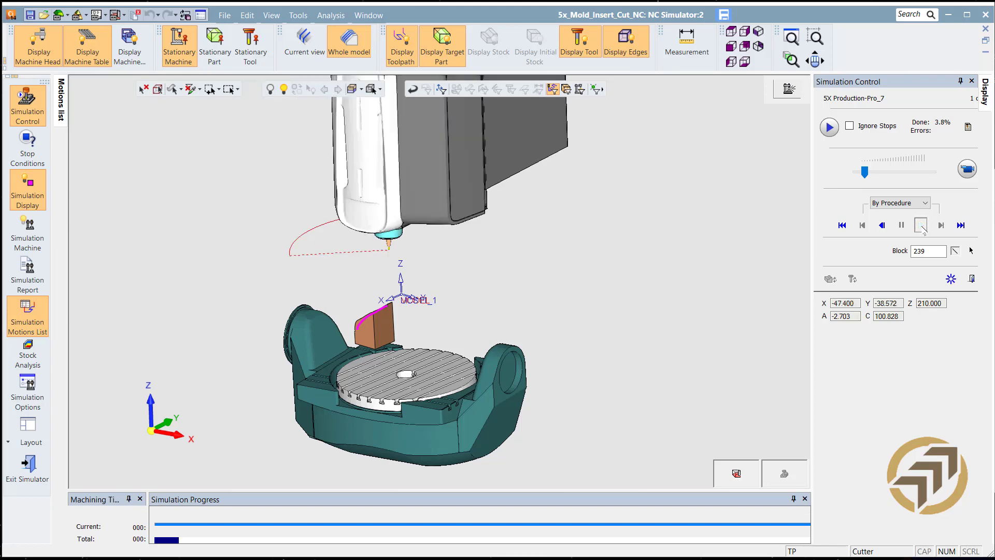
pyautogui.click(921, 226)
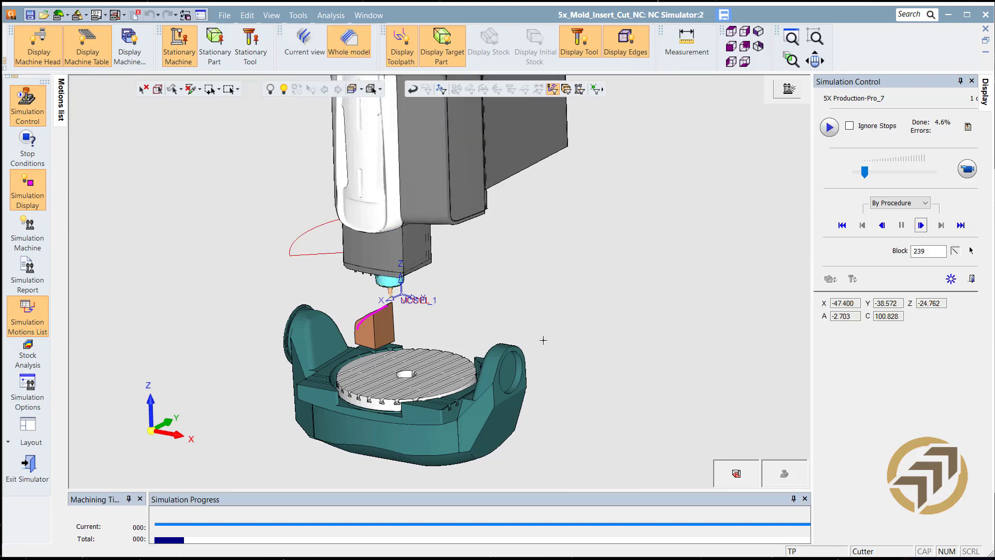
pyautogui.keyDown('ctrl'); pyautogui.moveTo(465, 390); pyautogui.dragTo(524, 111, button='right'); pyautogui.keyUp('ctrl')
pyautogui.keyDown('ctrl'); pyautogui.moveTo(189, 347); pyautogui.dragTo(535, 243, button='middle'); pyautogui.keyUp('ctrl')
pyautogui.keyDown('ctrl'); pyautogui.moveTo(524, 243); pyautogui.dragTo(486, 324, button='right'); pyautogui.keyUp('ctrl')
pyautogui.moveTo(487, 325); pyautogui.dragTo(504, 301, button='middle')
pyautogui.keyDown('ctrl'); pyautogui.moveTo(505, 298); pyautogui.dragTo(511, 258, button='right'); pyautogui.keyUp('ctrl')
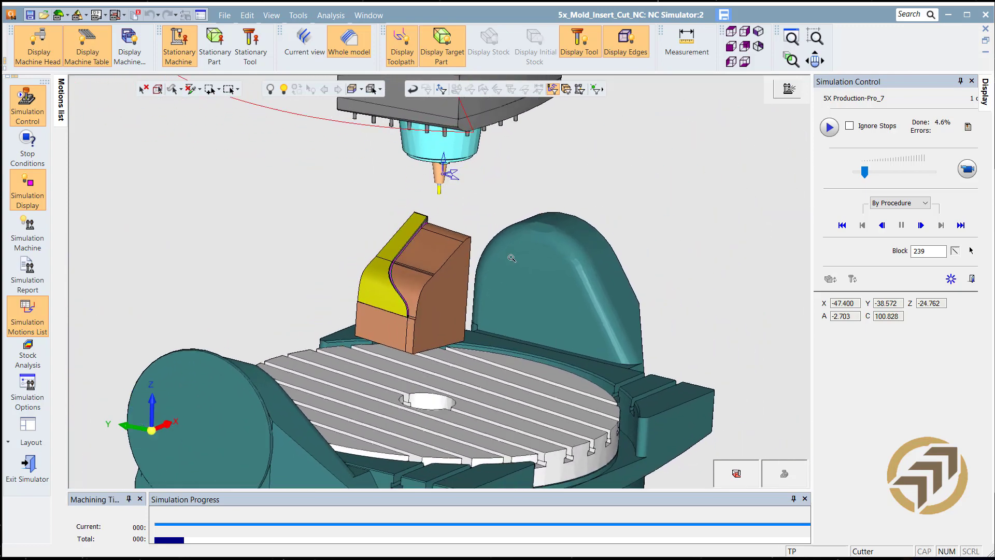
pyautogui.scroll(2, 511, 257)
# - Run the machine simulation to its end, slowing it along the wall to check how the tool axis tilts
pyautogui.click(967, 169)
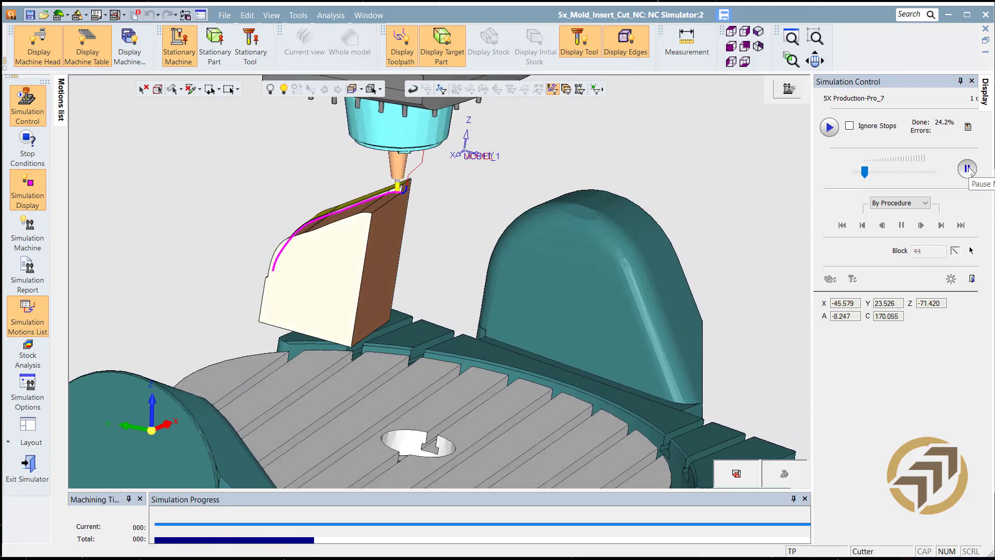
pyautogui.click(966, 169)
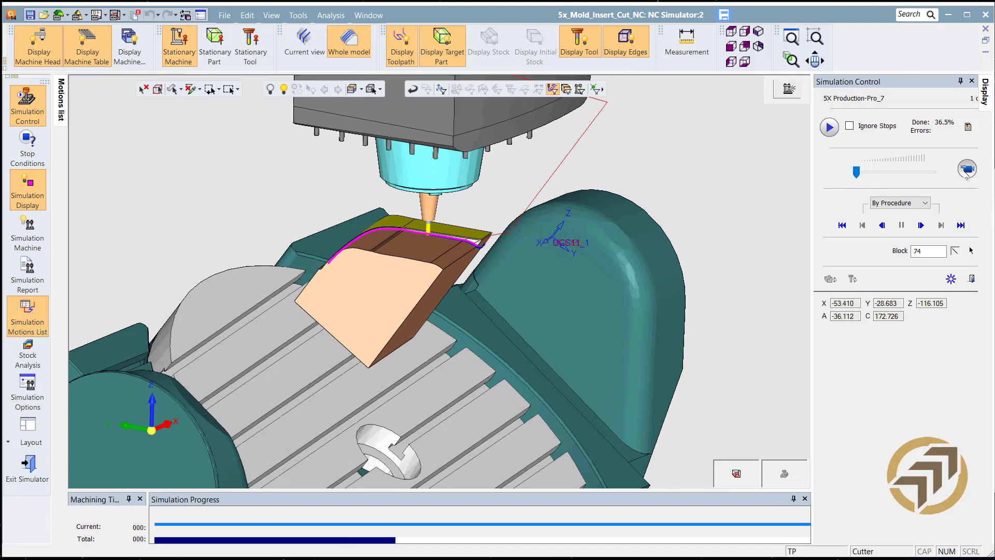
pyautogui.click(966, 168)
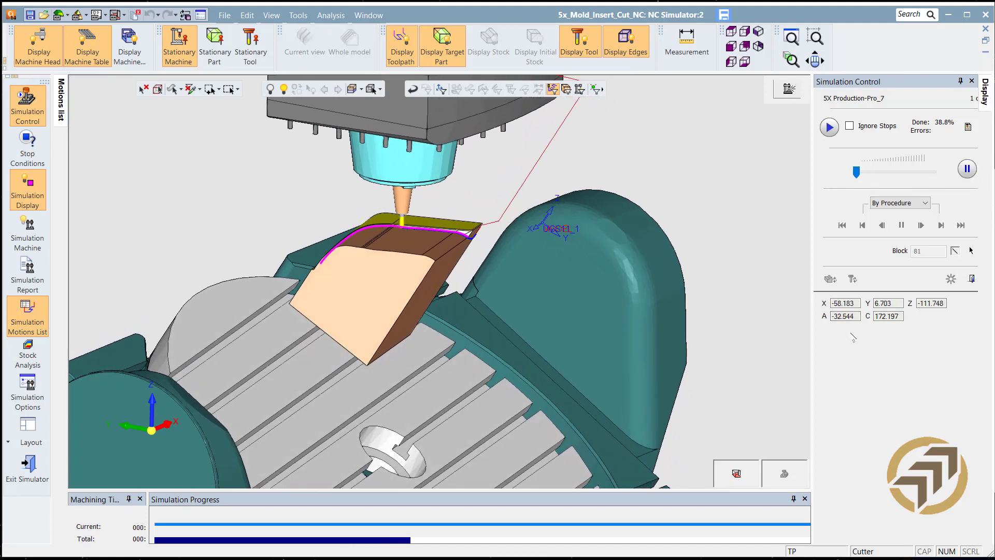
pyautogui.scroll(5, 591, 100)
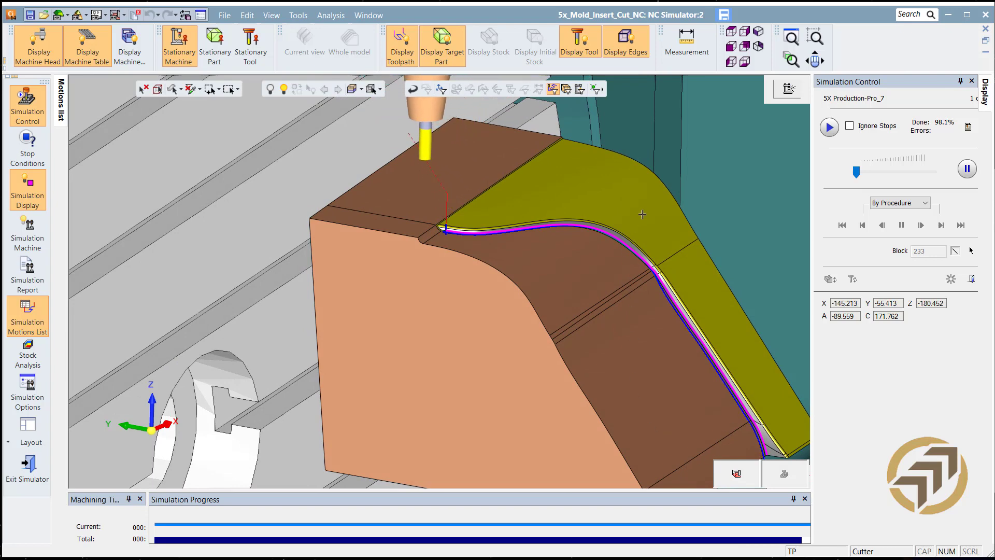
pyautogui.keyDown('ctrl'); pyautogui.moveTo(590, 404); pyautogui.dragTo(610, 314, button='right'); pyautogui.keyUp('ctrl')
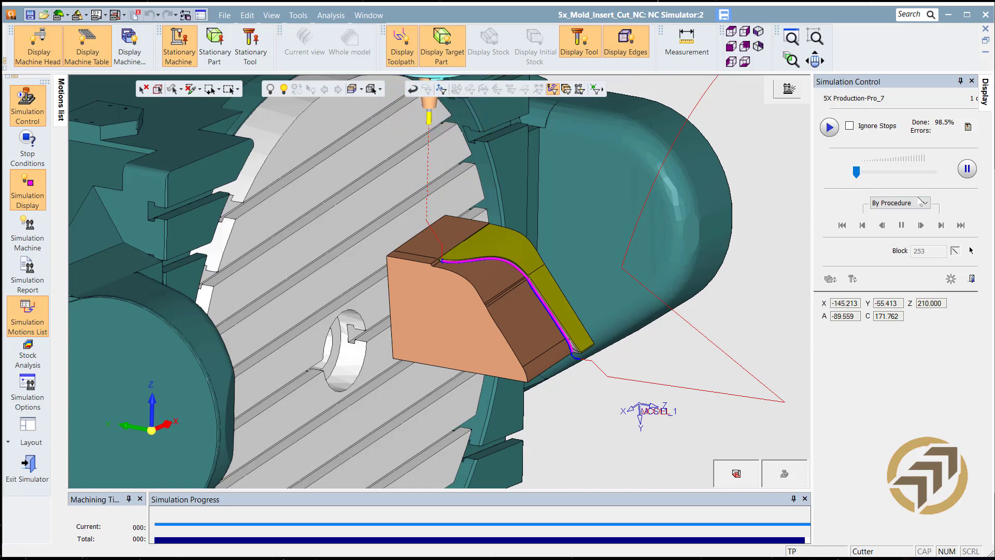
pyautogui.click(967, 168)
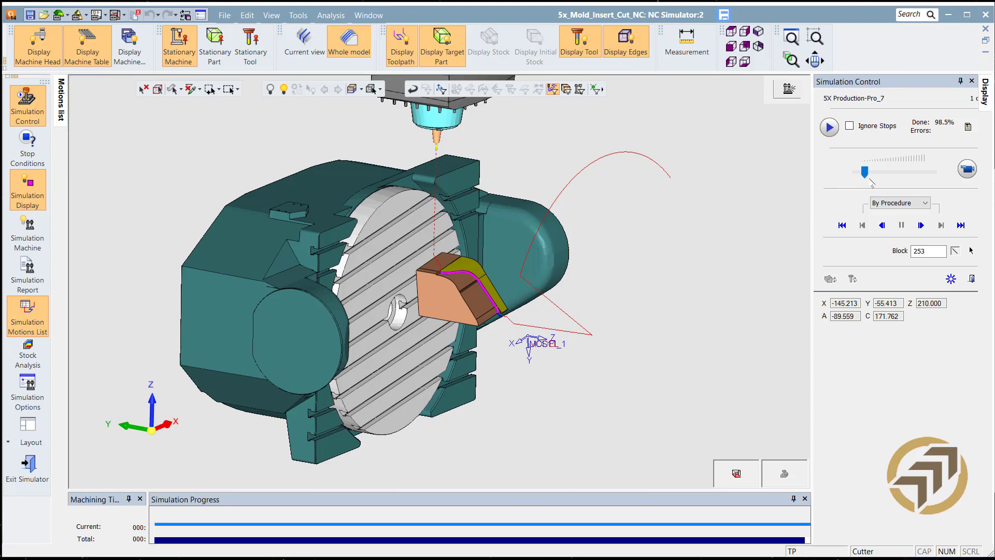
pyautogui.click(966, 169)
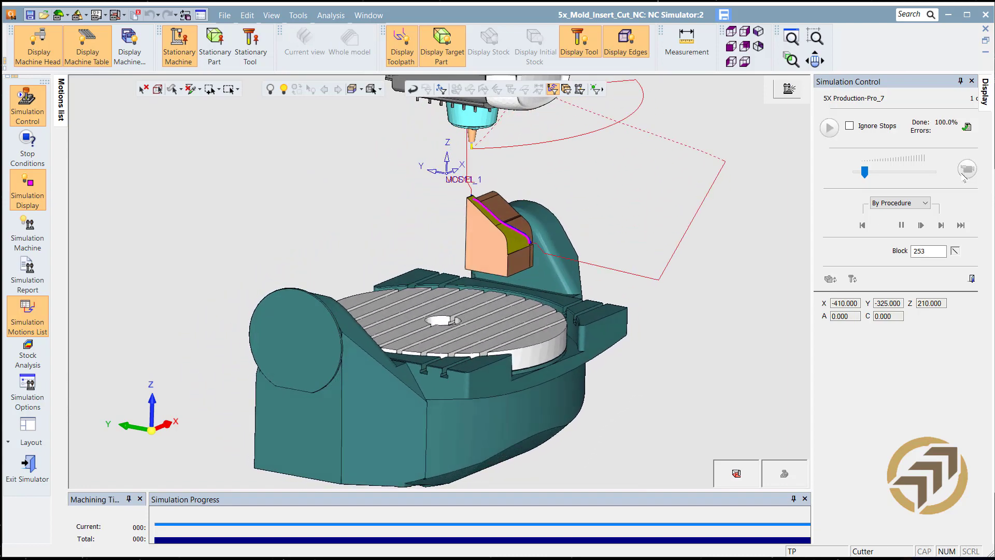
# - Exit the simulator and return to the finished toolpath on the insert's wall
pyautogui.click(27, 464)
pyautogui.click(422, 321)
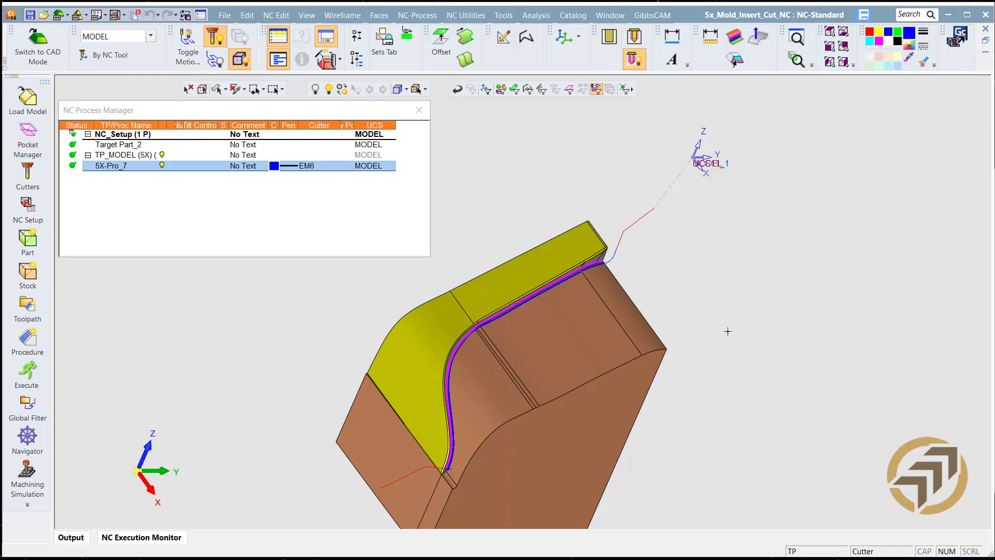
pyautogui.keyDown('ctrl'); pyautogui.moveTo(654, 326); pyautogui.dragTo(670, 254, button='right'); pyautogui.keyUp('ctrl')
pyautogui.keyDown('ctrl'); pyautogui.moveTo(619, 321); pyautogui.dragTo(663, 254, button='middle'); pyautogui.keyUp('ctrl')
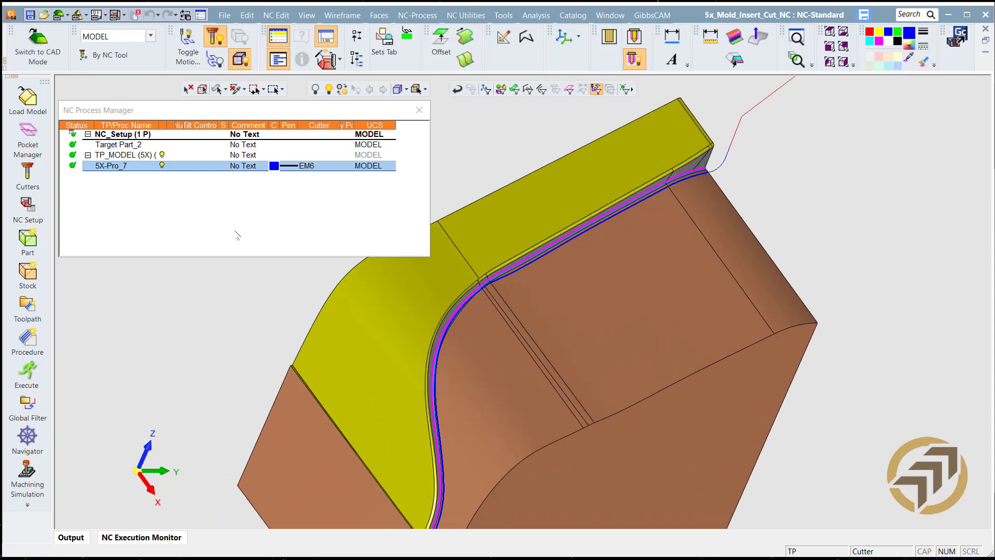
# - Set the comment of procedure 5X-Pro_7 to "Side"
pyautogui.doubleClick(240, 167)
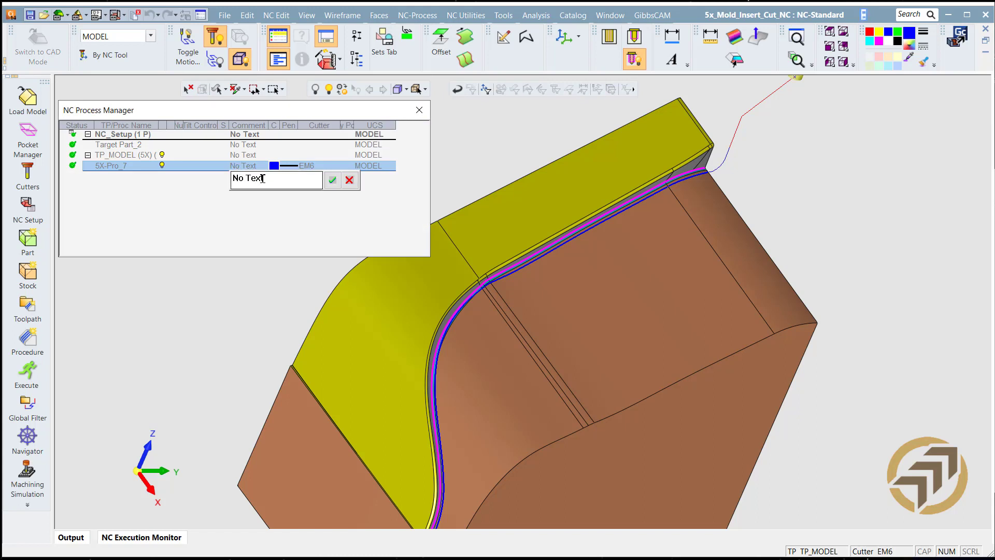
pyautogui.write('Side')
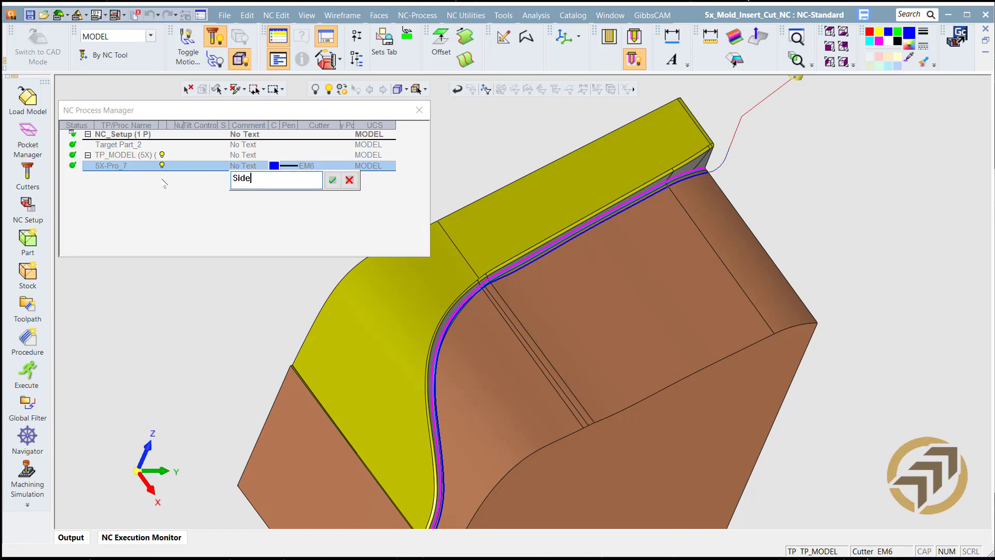
pyautogui.press('Return')
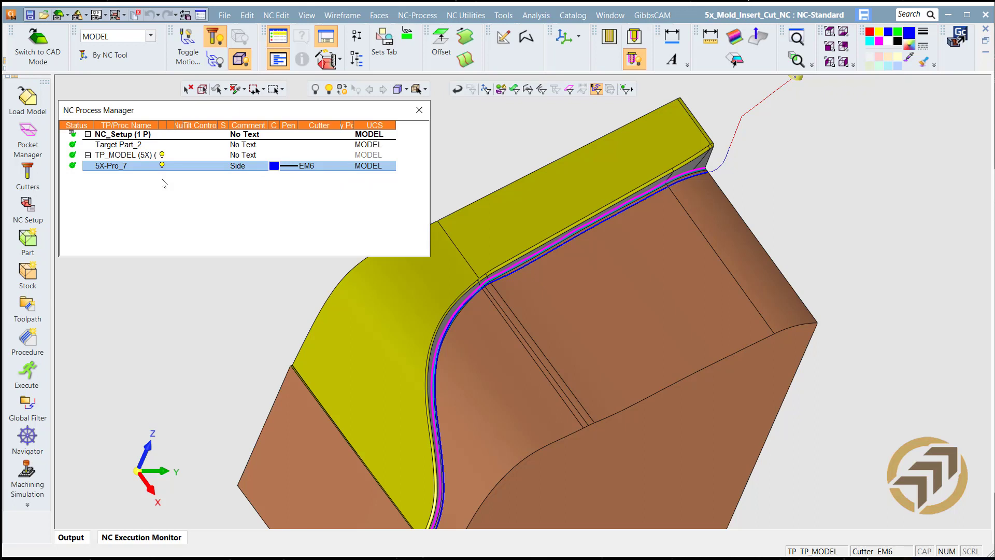
# - Duplicate the Side procedure within the same toolpath and set the copy's comment to "Bottom"
pyautogui.rightClick(102, 165)
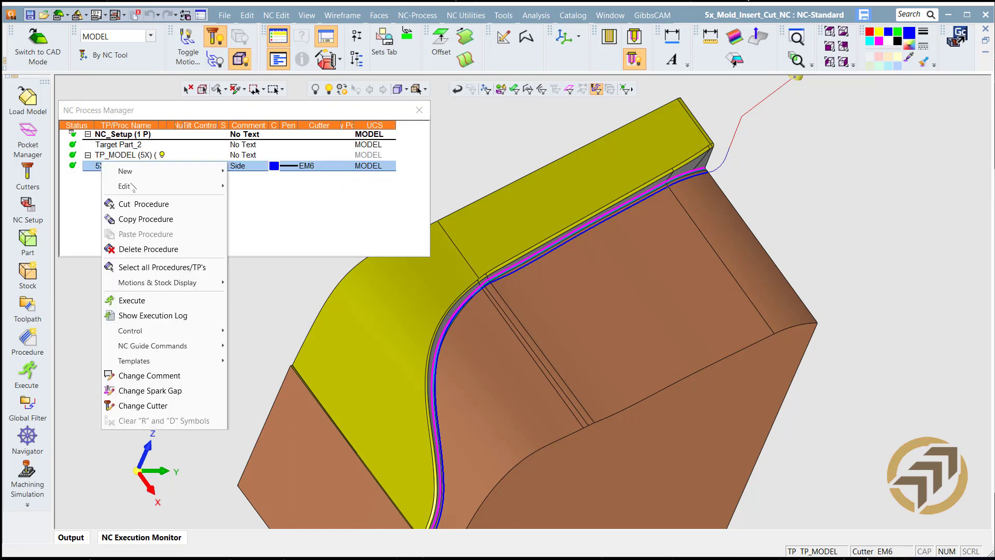
pyautogui.click(145, 220)
pyautogui.rightClick(127, 171)
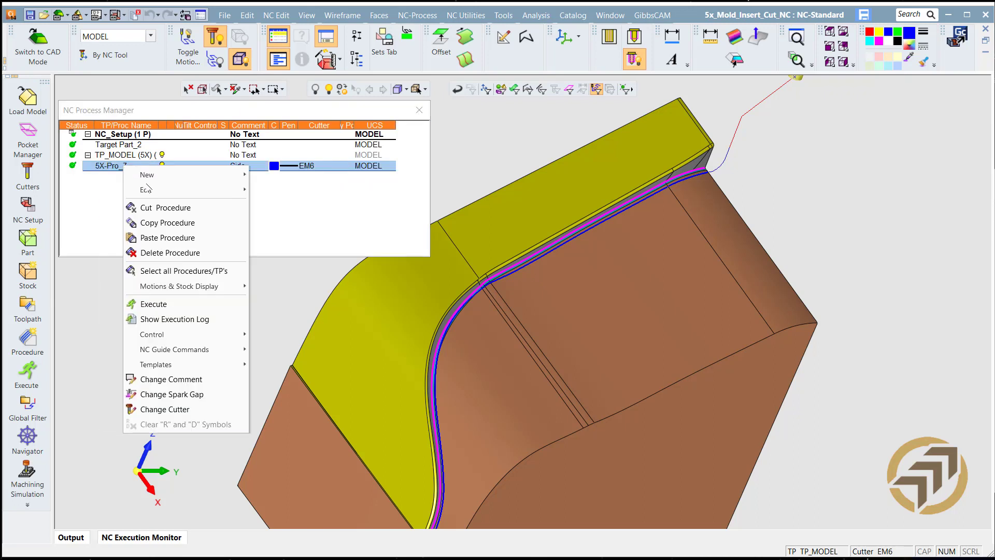
pyautogui.click(156, 234)
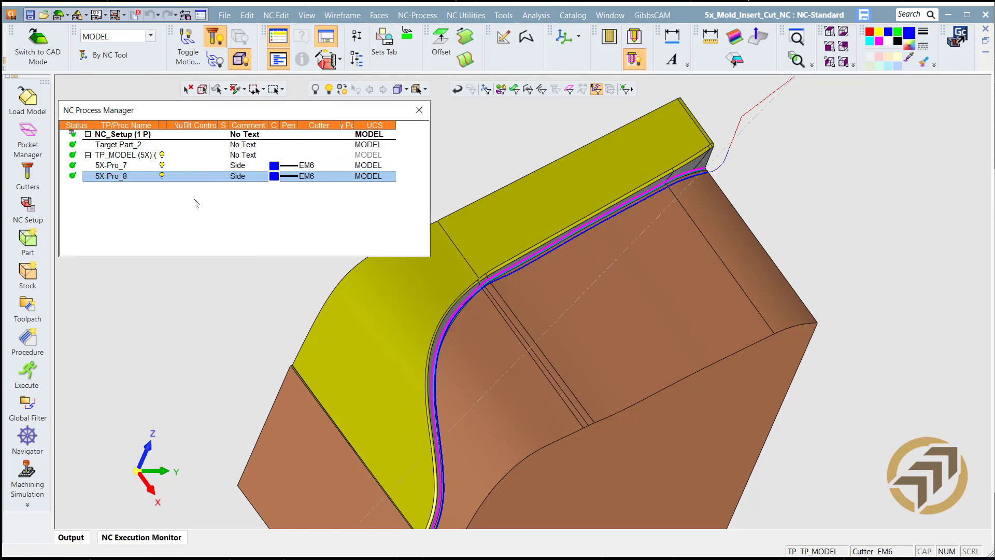
pyautogui.click(236, 177)
pyautogui.write('B')
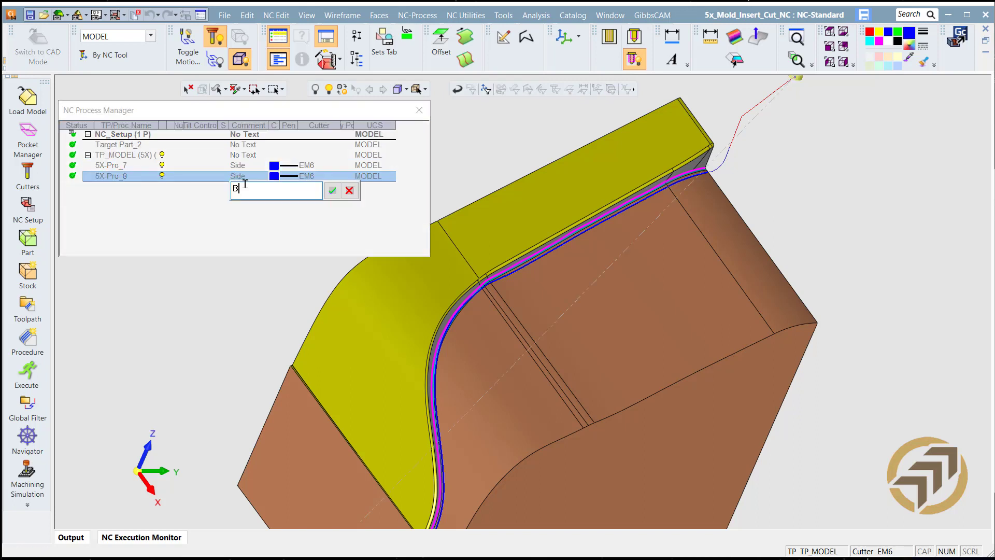
pyautogui.write('ottom')
pyautogui.press('Return')
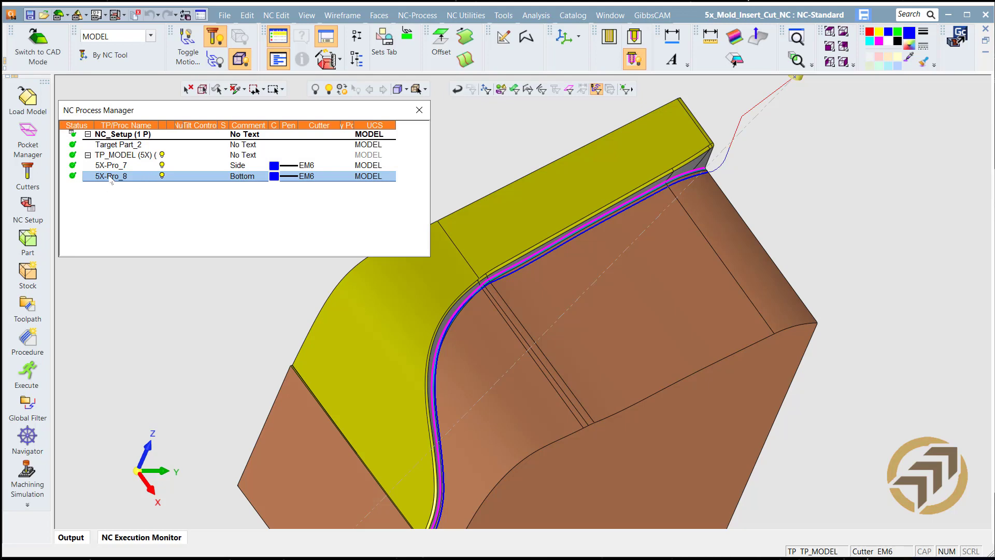
# - Hide the motions of TP_MODEL and open the Bottom procedure's tool trajectory settings
pyautogui.click(162, 155)
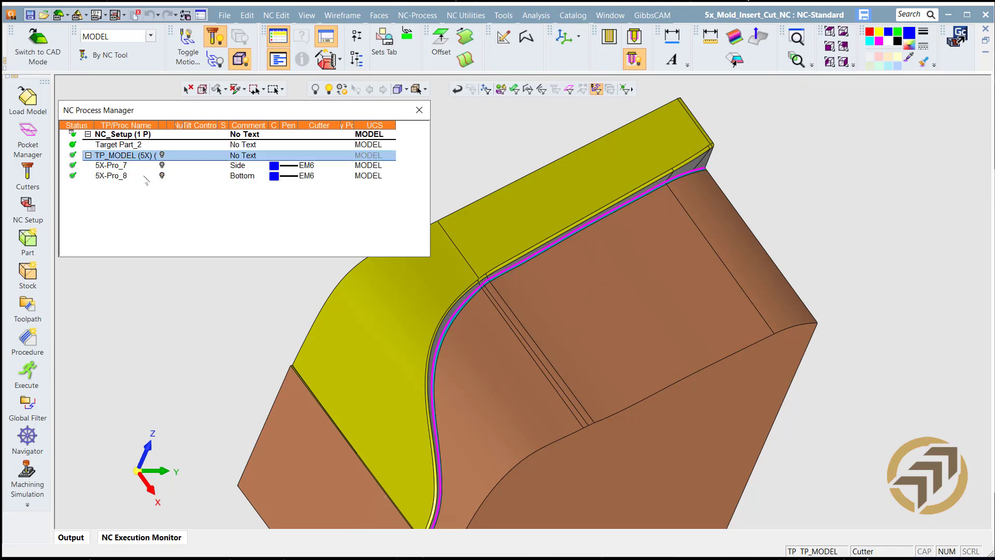
pyautogui.doubleClick(125, 178)
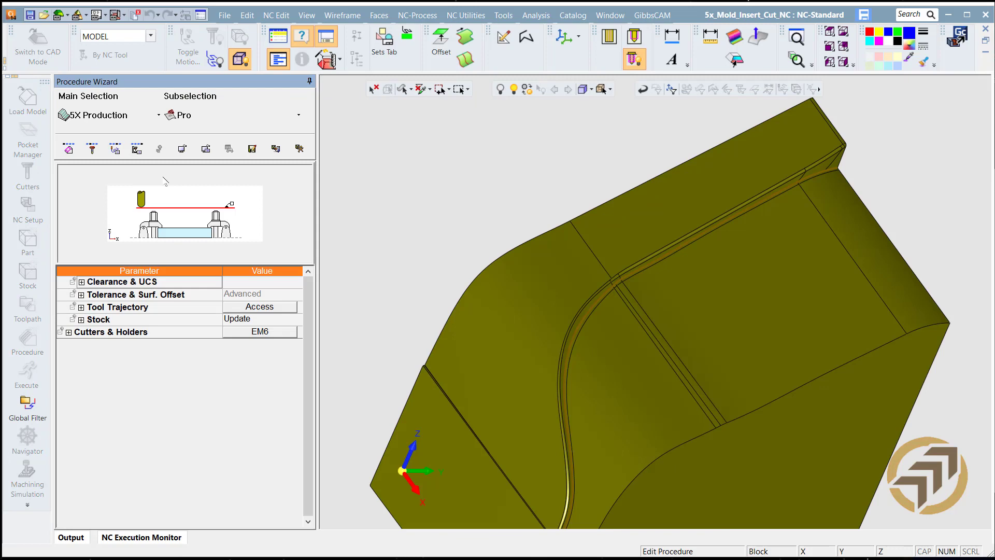
pyautogui.click(257, 304)
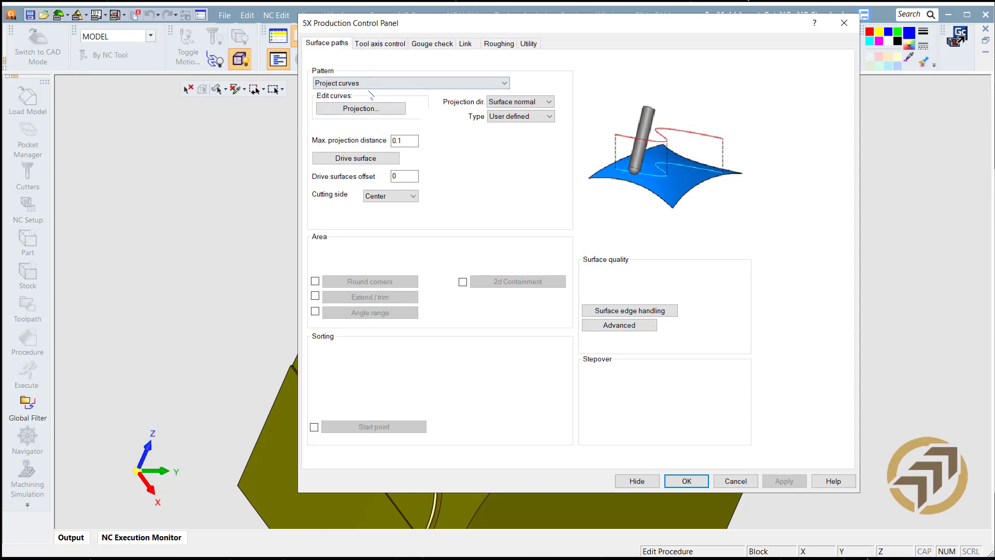
# - Clear the copied wall faces from the Bottom procedure's drive surface selection
pyautogui.click(363, 161)
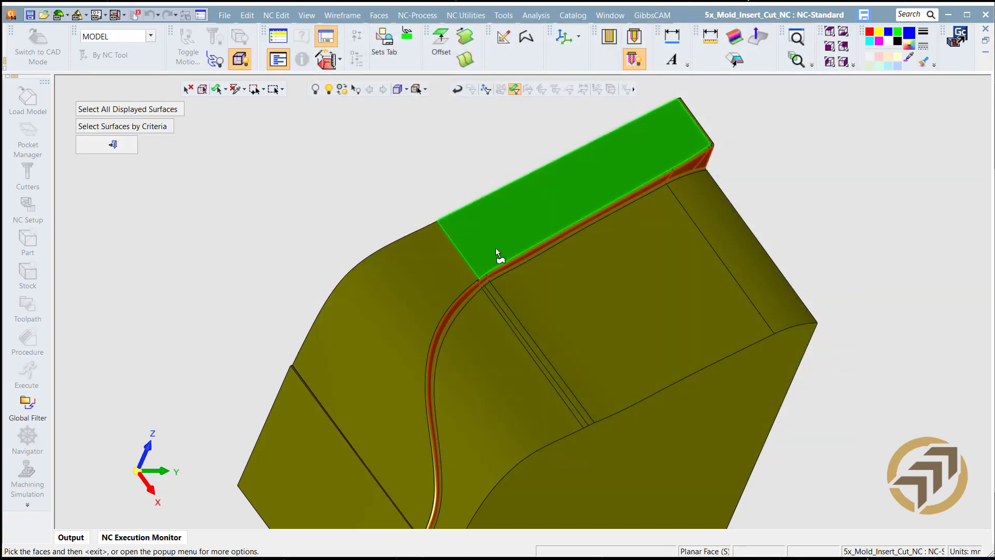
pyautogui.keyDown('ctrl'); pyautogui.moveTo(715, 295); pyautogui.dragTo(793, 194, button='right'); pyautogui.keyUp('ctrl')
pyautogui.keyDown('ctrl'); pyautogui.moveTo(797, 185); pyautogui.dragTo(524, 363, button='middle'); pyautogui.keyUp('ctrl')
pyautogui.keyDown('ctrl'); pyautogui.moveTo(570, 272); pyautogui.dragTo(592, 205, button='right'); pyautogui.keyUp('ctrl')
pyautogui.rightClick(592, 204)
pyautogui.click(649, 278)
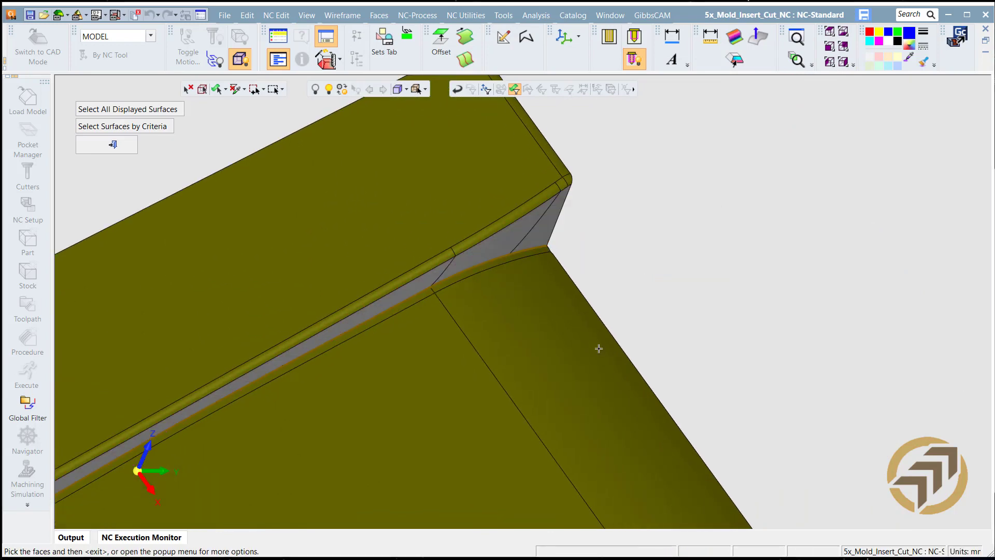
# - Select the narrow curved end strip and the adjoining straight strip at the foot of the wall as drive surfaces
pyautogui.scroll(3, 680, 147)
pyautogui.click(496, 209)
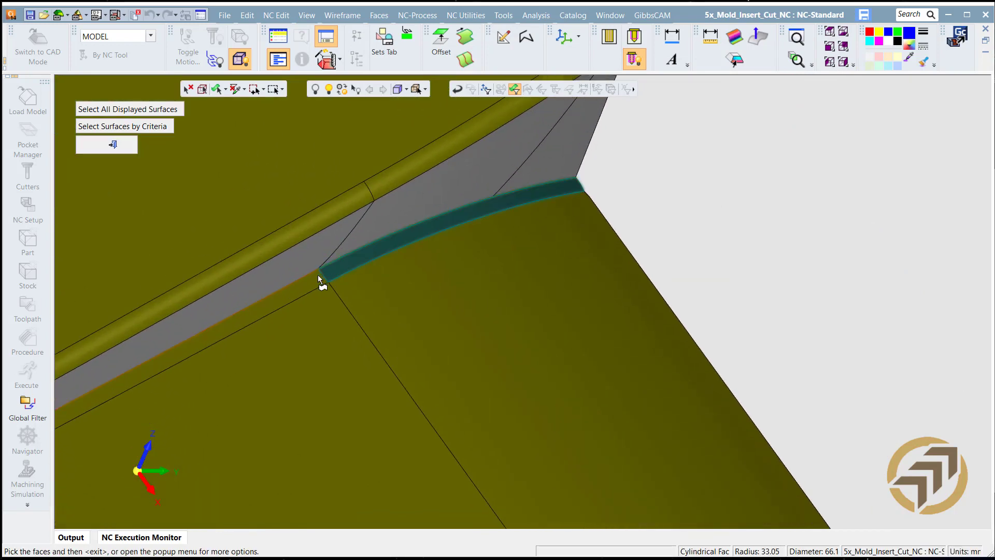
pyautogui.click(310, 289)
# - Add the small strip faces at the bend and the long curved strip to the drive surfaces and accept the selection
pyautogui.scroll(-4, 310, 289)
pyautogui.keyDown('ctrl'); pyautogui.moveTo(438, 391); pyautogui.dragTo(699, 169, button='middle'); pyautogui.keyUp('ctrl')
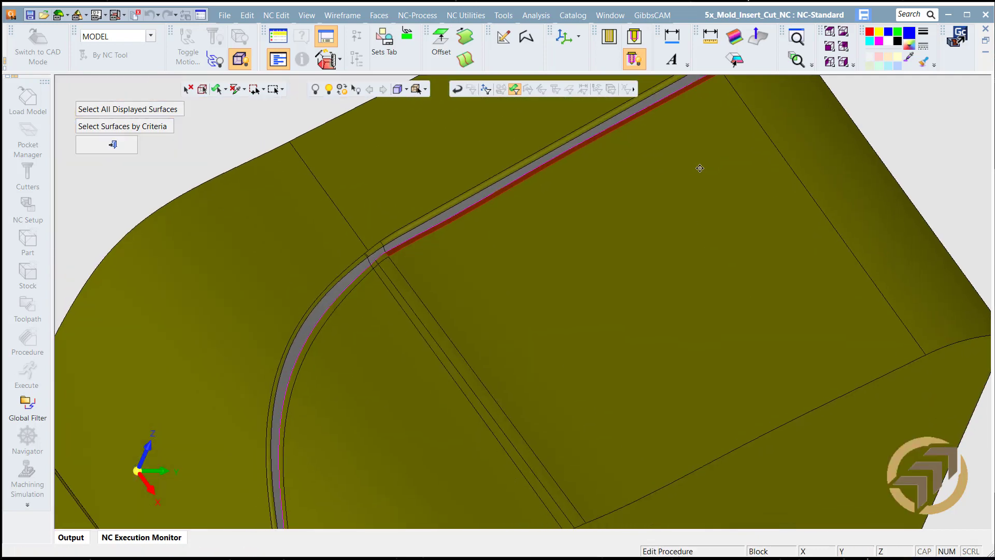
pyautogui.keyDown('ctrl'); pyautogui.moveTo(406, 333); pyautogui.dragTo(298, 255, button='right'); pyautogui.keyUp('ctrl')
pyautogui.keyDown('ctrl'); pyautogui.moveTo(336, 293); pyautogui.dragTo(553, 372, button='middle'); pyautogui.keyUp('ctrl')
pyautogui.keyDown('ctrl'); pyautogui.moveTo(554, 372); pyautogui.dragTo(423, 295, button='right'); pyautogui.keyUp('ctrl')
pyautogui.click(398, 287)
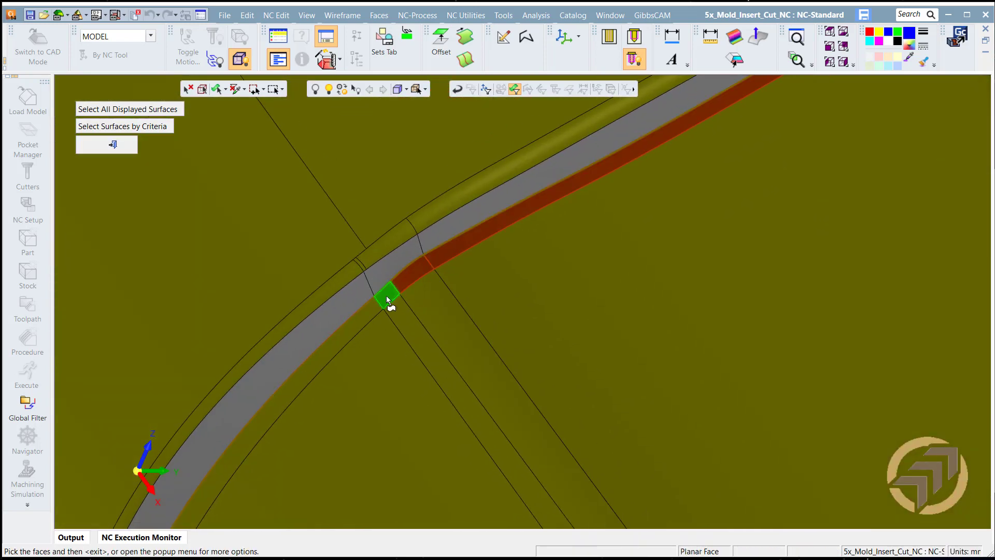
pyautogui.click(375, 306)
pyautogui.keyDown('ctrl'); pyautogui.moveTo(521, 392); pyautogui.dragTo(528, 458, button='right'); pyautogui.keyUp('ctrl')
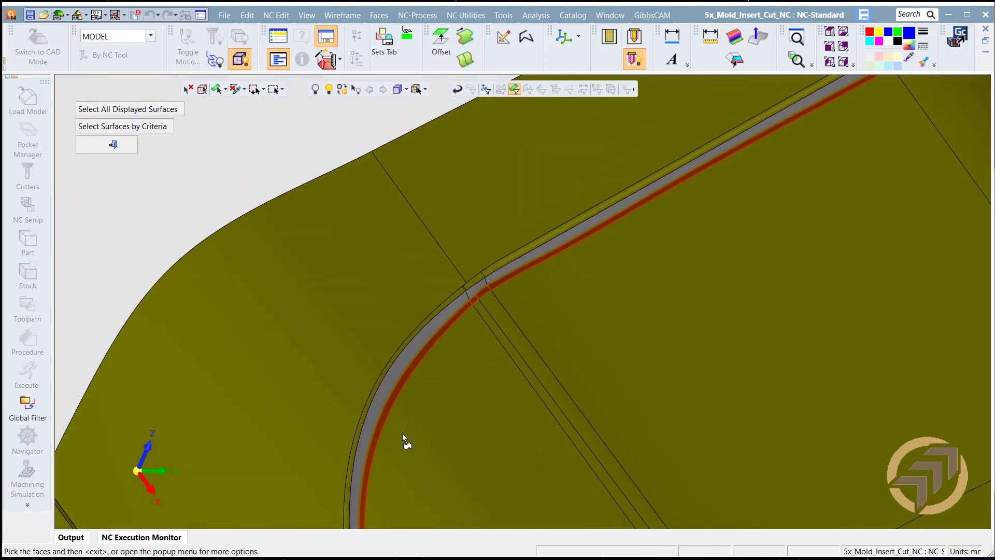
pyautogui.keyDown('ctrl'); pyautogui.moveTo(406, 442); pyautogui.dragTo(409, 246, button='middle'); pyautogui.keyUp('ctrl')
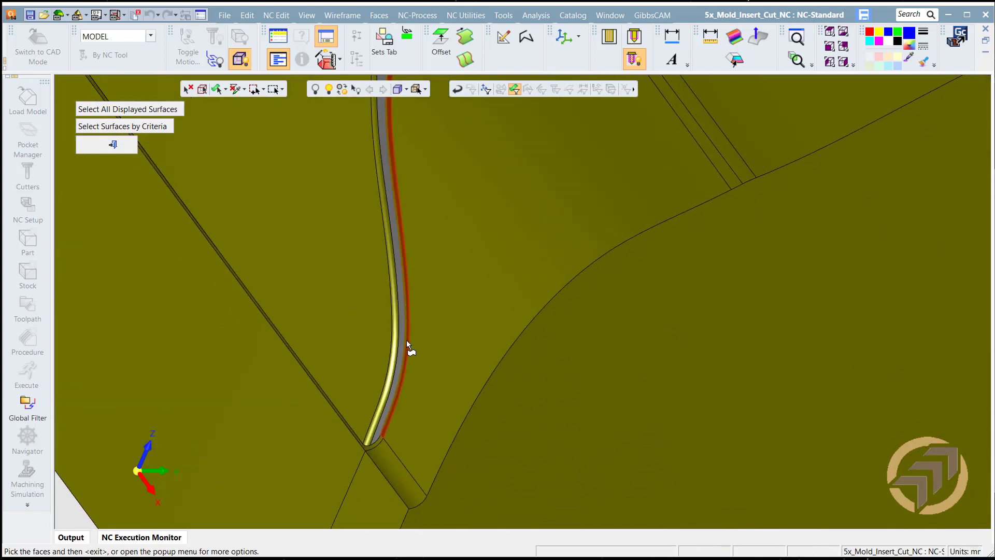
pyautogui.keyDown('ctrl'); pyautogui.moveTo(406, 360); pyautogui.dragTo(418, 347); pyautogui.keyUp('ctrl')
pyautogui.middleClick(431, 249)
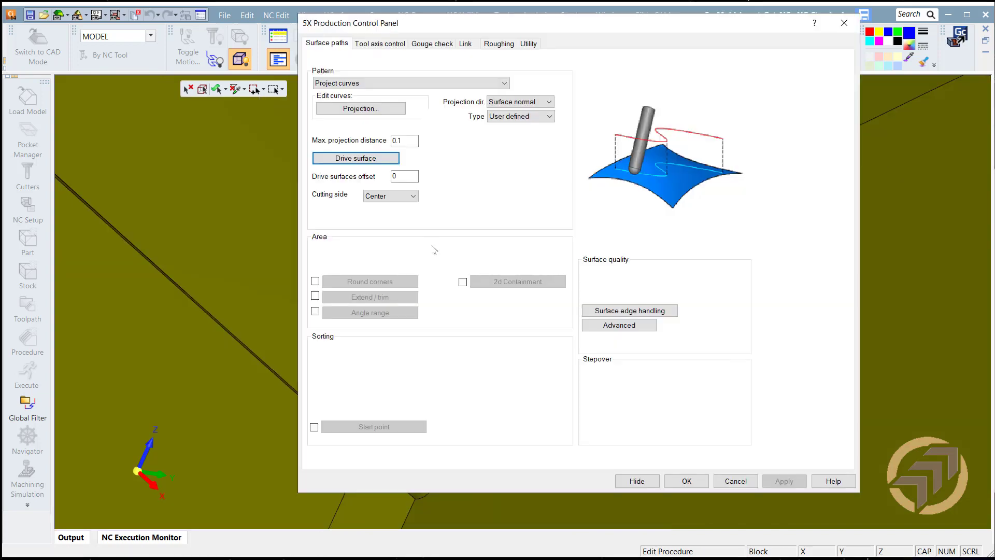
# - Review the projection curve contour along the foot of the wall and keep it for the Bottom procedure
pyautogui.click(376, 111)
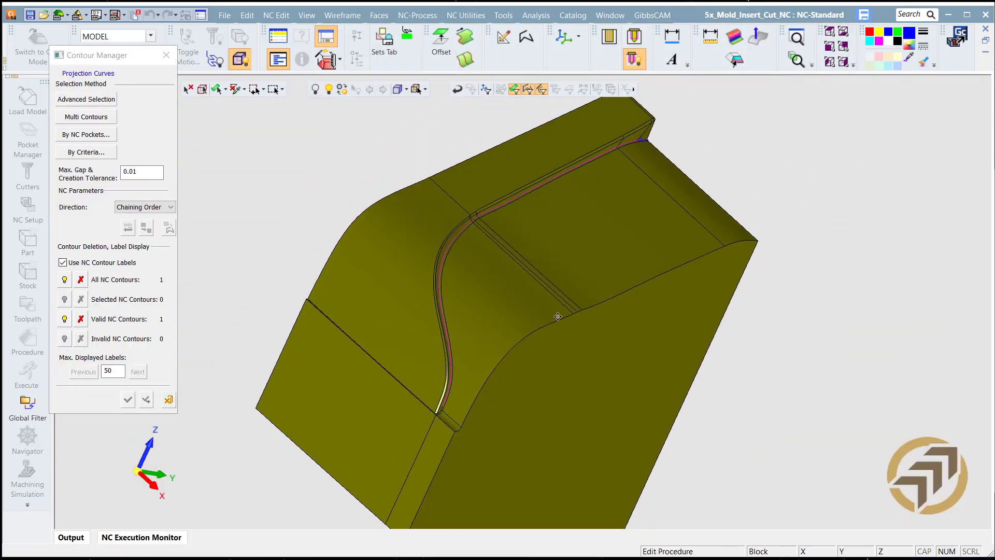
pyautogui.keyDown('ctrl'); pyautogui.moveTo(558, 316); pyautogui.dragTo(523, 353, button='middle'); pyautogui.keyUp('ctrl')
pyautogui.keyDown('ctrl'); pyautogui.moveTo(610, 333); pyautogui.dragTo(664, 228, button='right'); pyautogui.keyUp('ctrl')
pyautogui.keyDown('ctrl'); pyautogui.moveTo(642, 232); pyautogui.dragTo(581, 307, button='middle'); pyautogui.keyUp('ctrl')
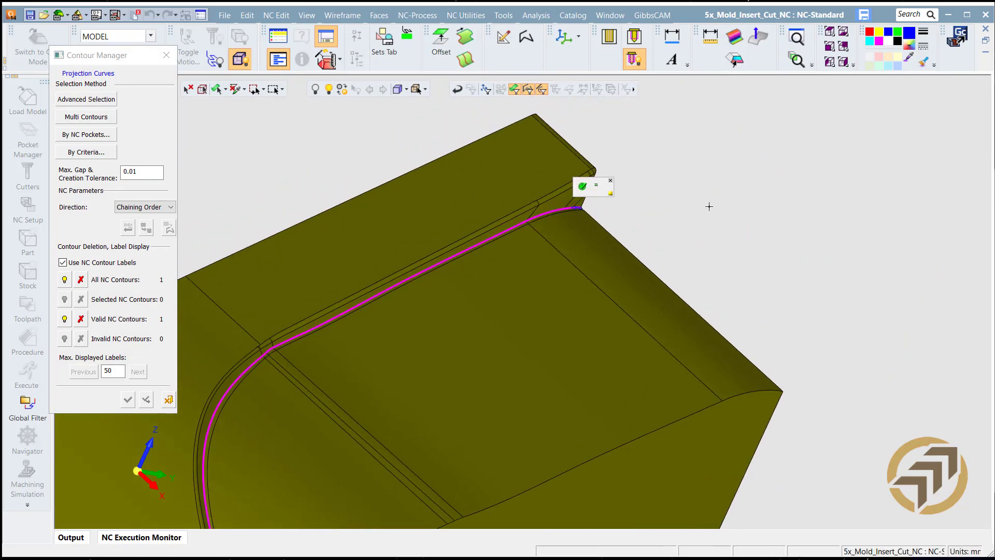
pyautogui.middleClick(710, 202)
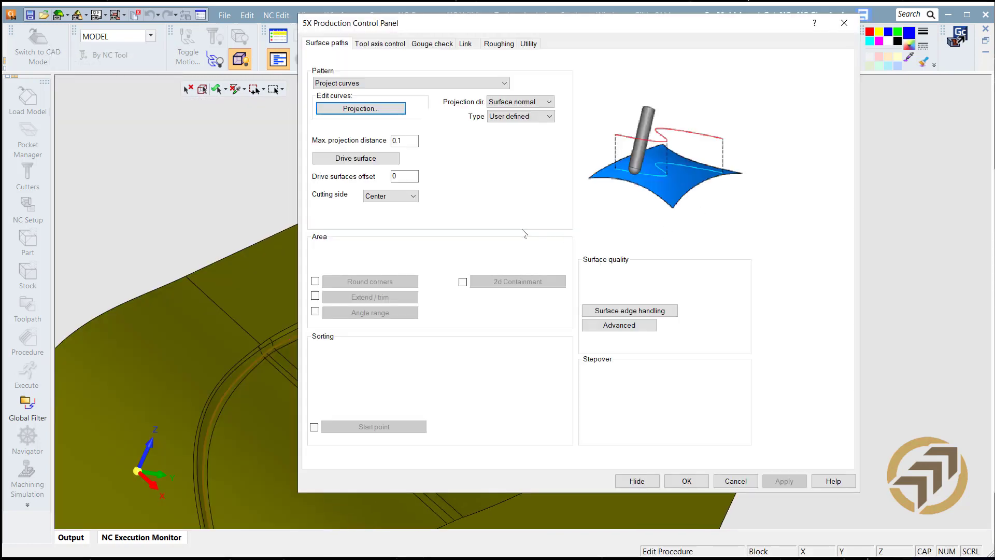
# - Set the tilt angle at side of cutting direction to 0 in the tool axis control
pyautogui.click(379, 46)
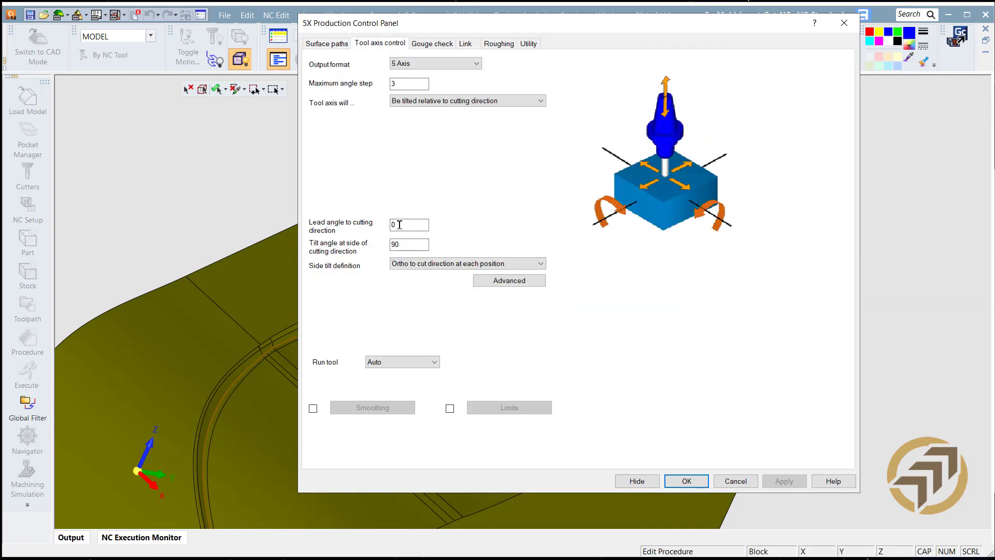
pyautogui.click(398, 244)
pyautogui.doubleClick(410, 246)
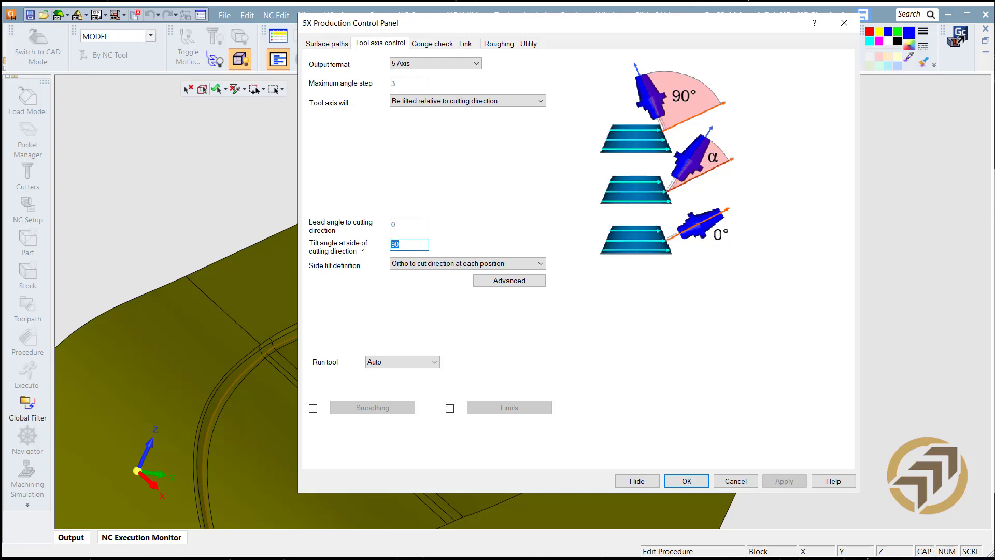
pyautogui.write('0')
# - Turn off the tilt-tool gouge check 1, review the check surfaces of retract check 2, and accept the trajectory settings
pyautogui.click(440, 44)
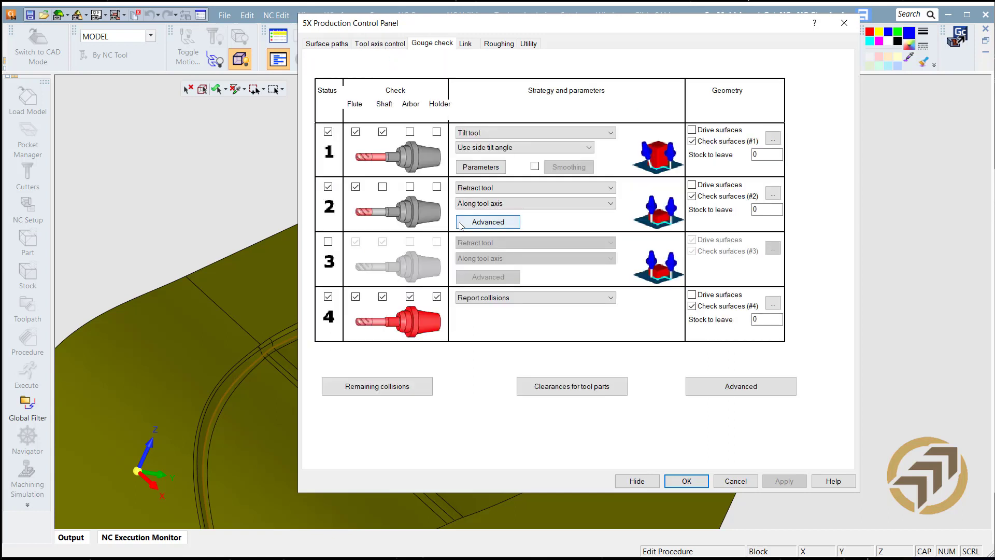
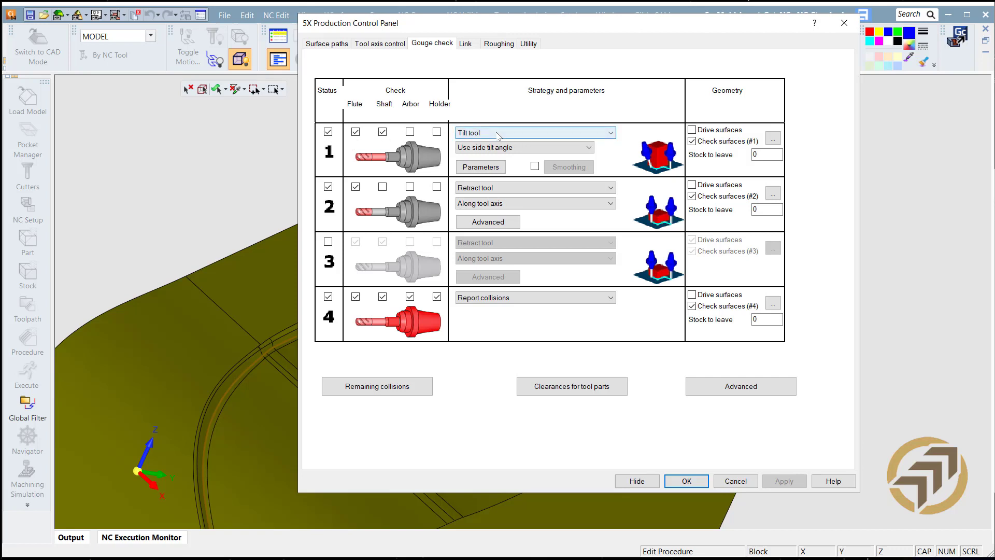
pyautogui.click(328, 132)
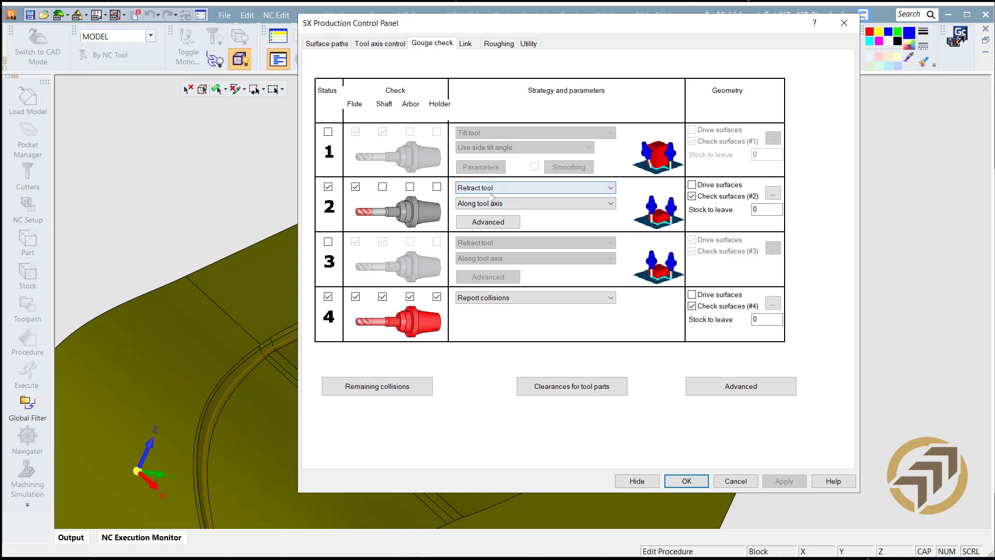
pyautogui.click(773, 194)
pyautogui.middleClick(733, 182)
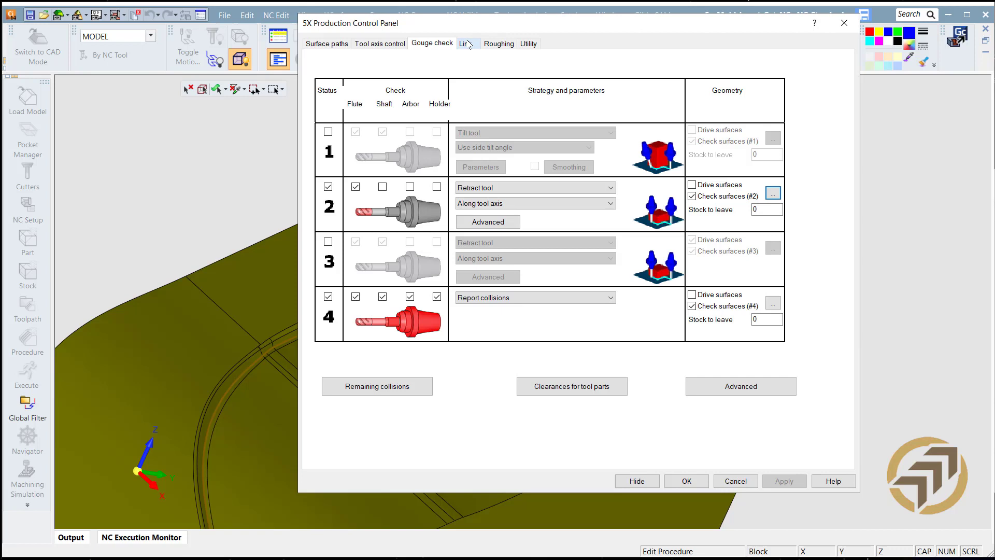
pyautogui.click(687, 481)
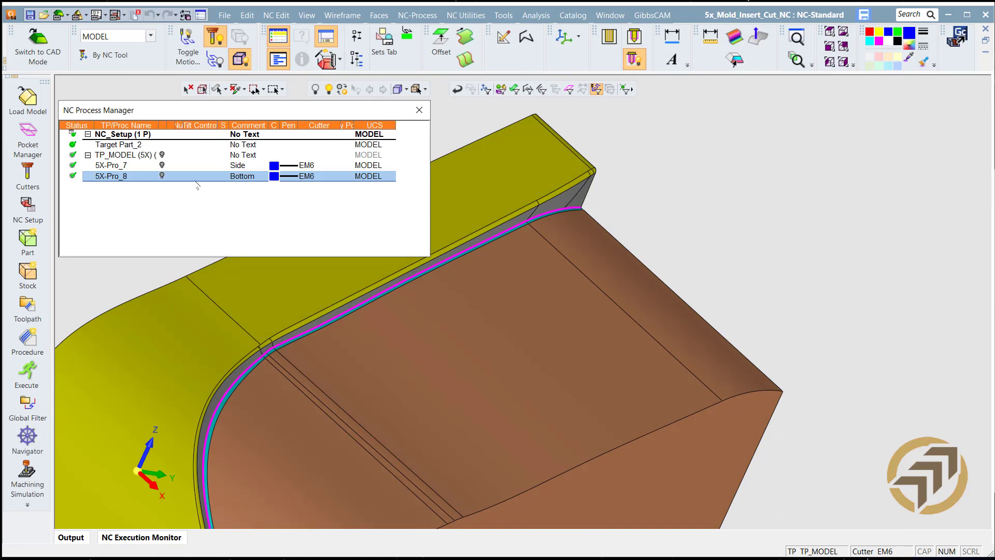
# - Display only the Bottom procedure's toolpath and examine its motions along the foot of the wall from end to end
pyautogui.click(161, 176)
pyautogui.moveTo(664, 326)
pyautogui.mouseDown(button='middle')
pyautogui.moveTo(596, 264)
pyautogui.moveTo(575, 280)
pyautogui.moveTo(590, 260)
pyautogui.mouseUp(button='middle')
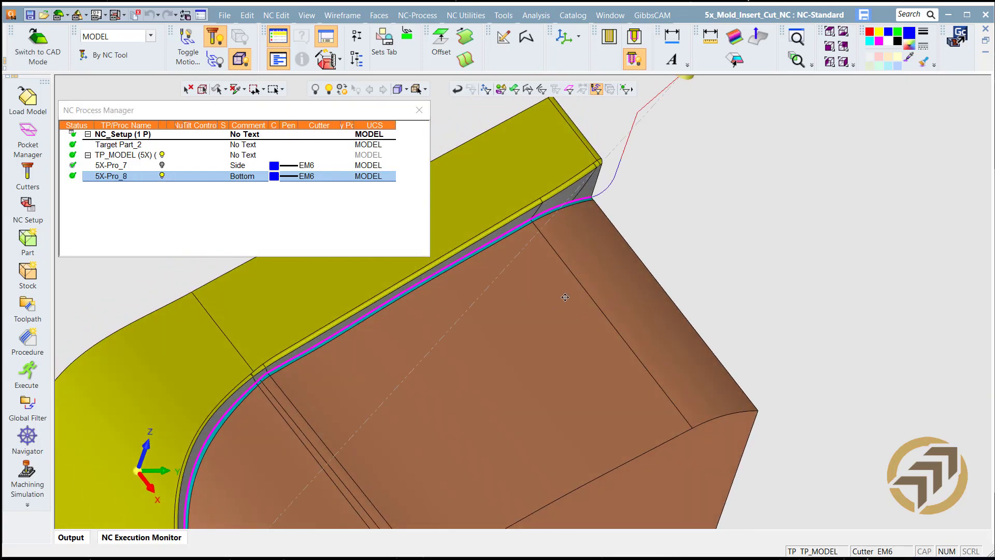
pyautogui.keyDown('ctrl'); pyautogui.moveTo(565, 297); pyautogui.dragTo(667, 146, button='middle'); pyautogui.keyUp('ctrl')
pyautogui.keyDown('ctrl'); pyautogui.moveTo(581, 284); pyautogui.dragTo(658, 191, button='middle'); pyautogui.keyUp('ctrl')
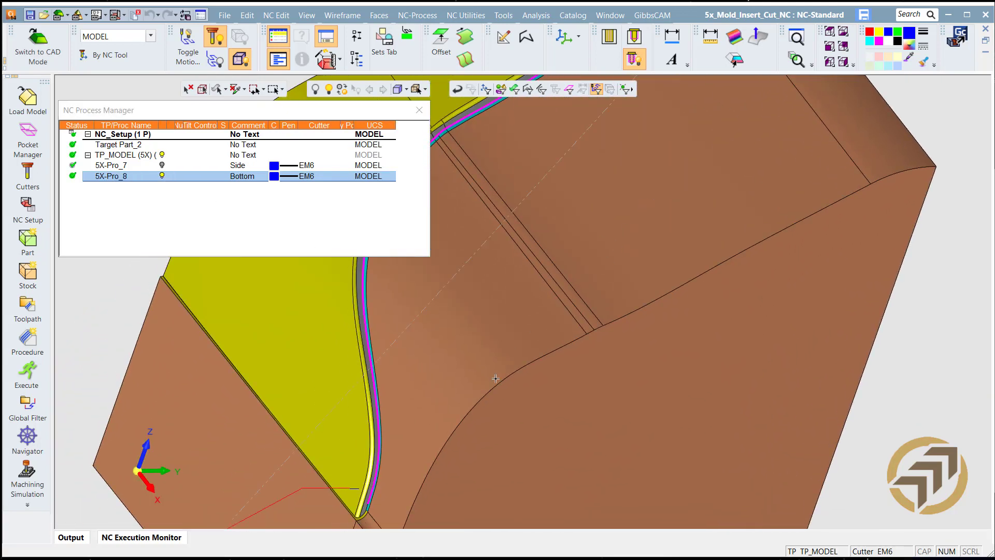
pyautogui.moveTo(424, 446); pyautogui.dragTo(673, 257, button='middle')
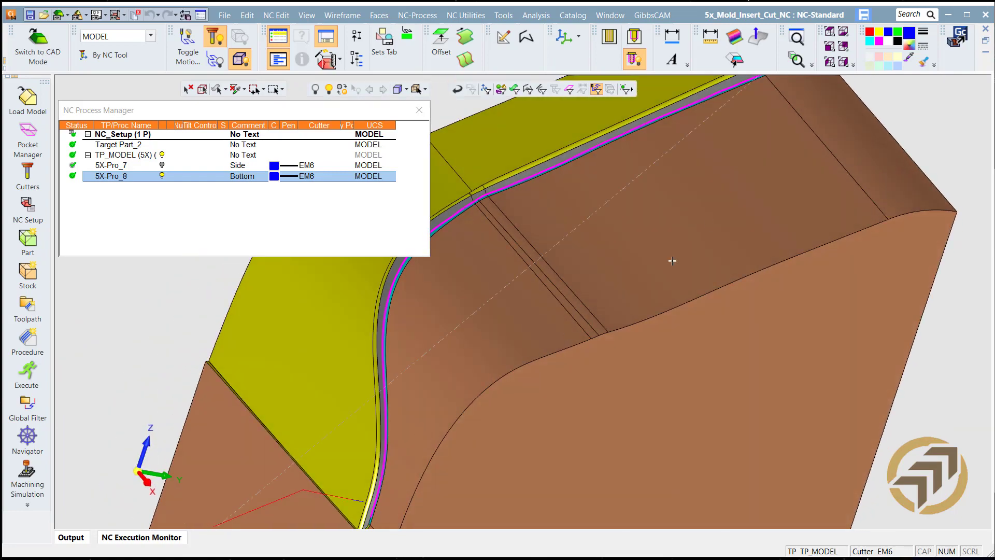
pyautogui.keyDown('ctrl'); pyautogui.moveTo(375, 472); pyautogui.dragTo(342, 487, button='middle'); pyautogui.keyUp('ctrl')
pyautogui.keyDown('ctrl'); pyautogui.moveTo(493, 415); pyautogui.dragTo(495, 315, button='right'); pyautogui.keyUp('ctrl')
pyautogui.keyDown('ctrl'); pyautogui.moveTo(361, 410); pyautogui.dragTo(794, 420, button='middle'); pyautogui.keyUp('ctrl')
# - Inspect the Bottom procedure in Navigator, placing the tool on the approach and first cutting motion at the wall's end
pyautogui.click(97, 179)
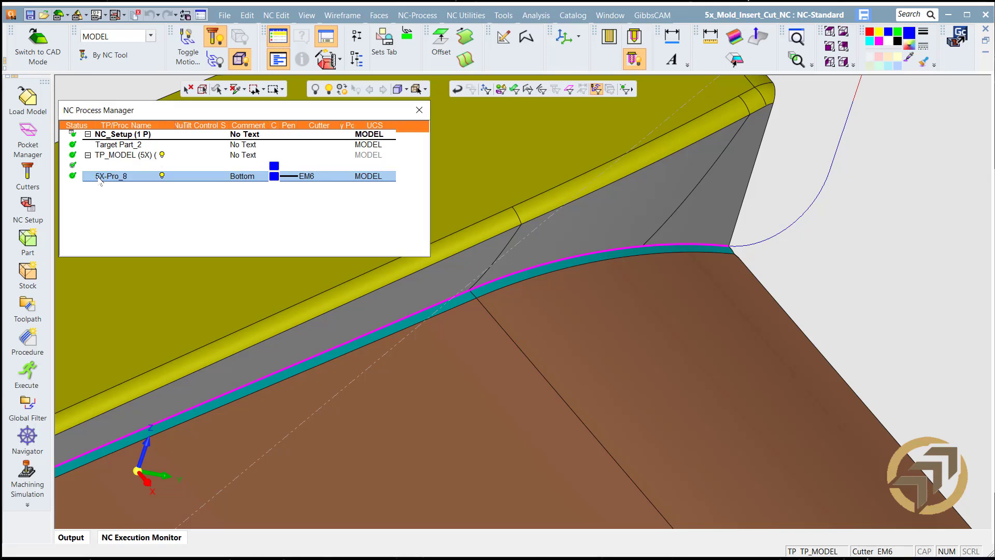
pyautogui.click(26, 434)
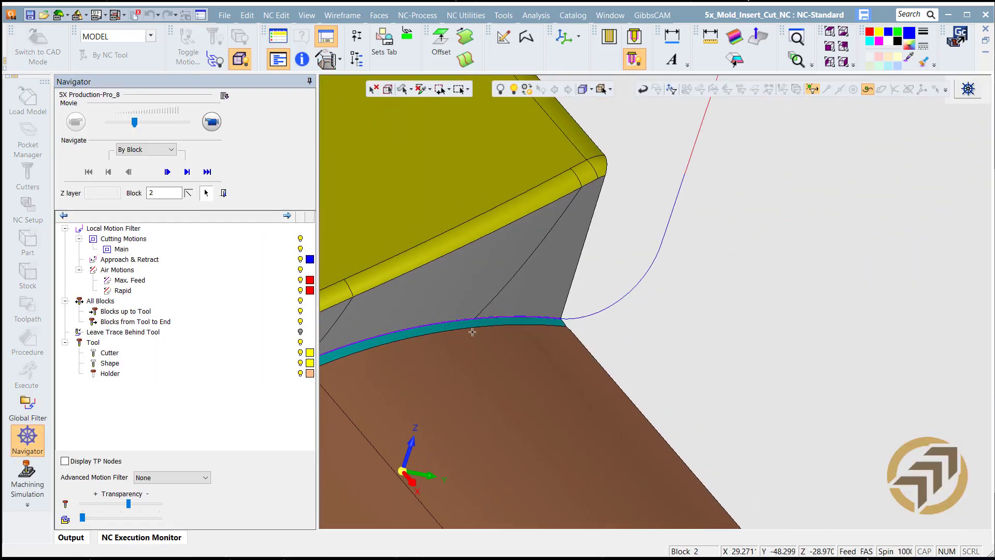
pyautogui.moveTo(472, 332)
pyautogui.keyDown('ctrl'); pyautogui.mouseDown()
pyautogui.moveTo(498, 329)
pyautogui.moveTo(485, 334)
pyautogui.mouseUp(); pyautogui.keyUp('ctrl')
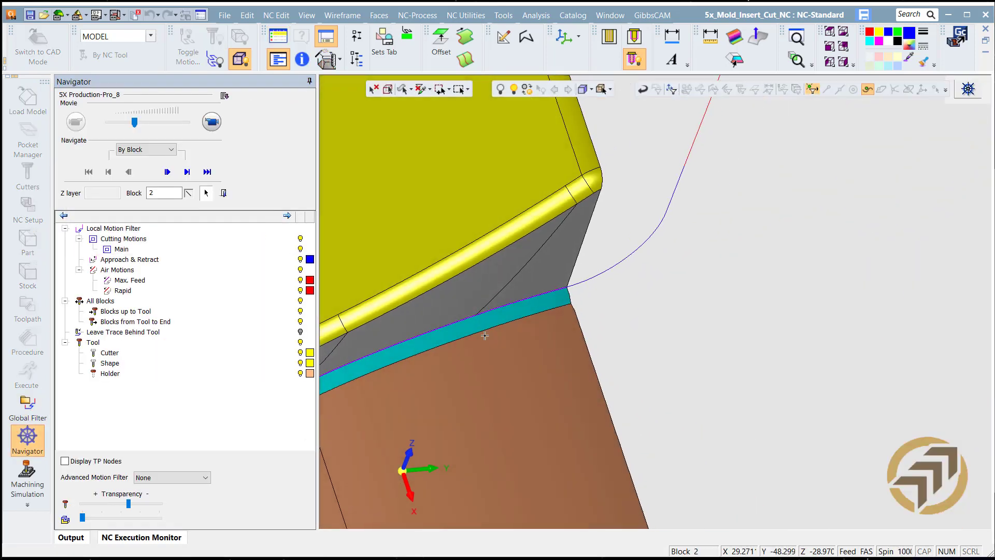
pyautogui.click(601, 287)
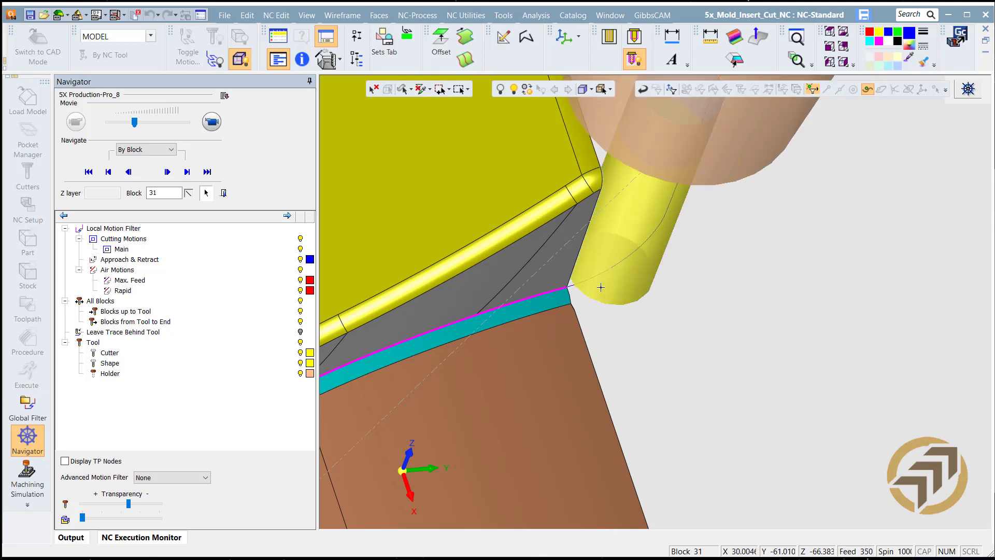
pyautogui.click(571, 288)
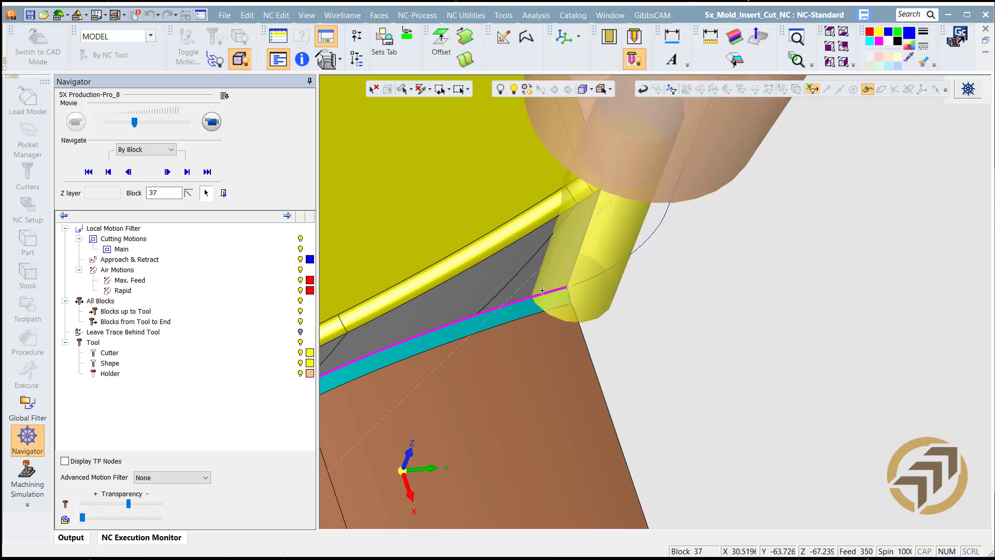
pyautogui.moveTo(542, 297)
pyautogui.keyDown('ctrl'); pyautogui.mouseDown()
pyautogui.moveTo(503, 366)
pyautogui.moveTo(534, 287)
pyautogui.mouseUp(); pyautogui.keyUp('ctrl')
pyautogui.moveTo(534, 289); pyautogui.dragTo(526, 307, button='middle')
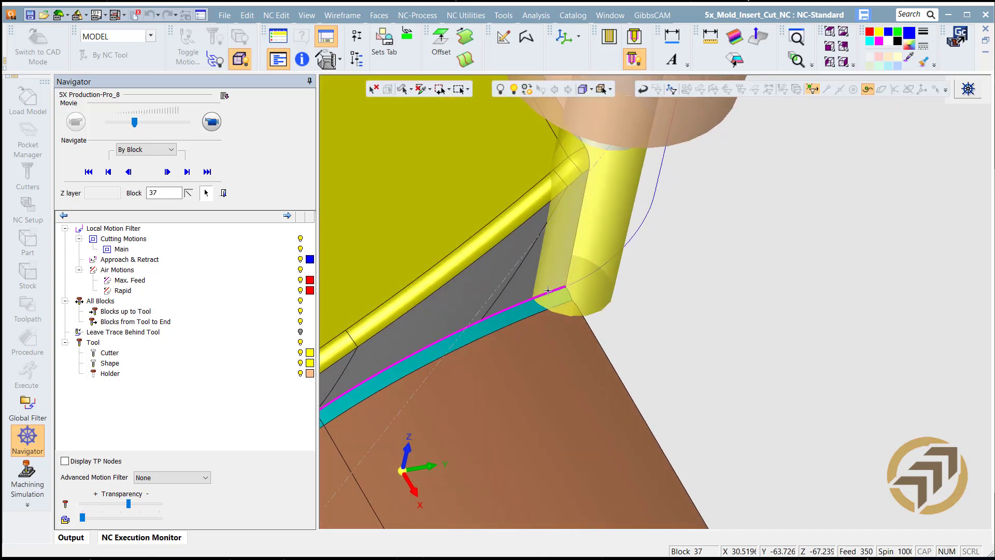
pyautogui.moveTo(547, 297); pyautogui.dragTo(455, 321, button='middle')
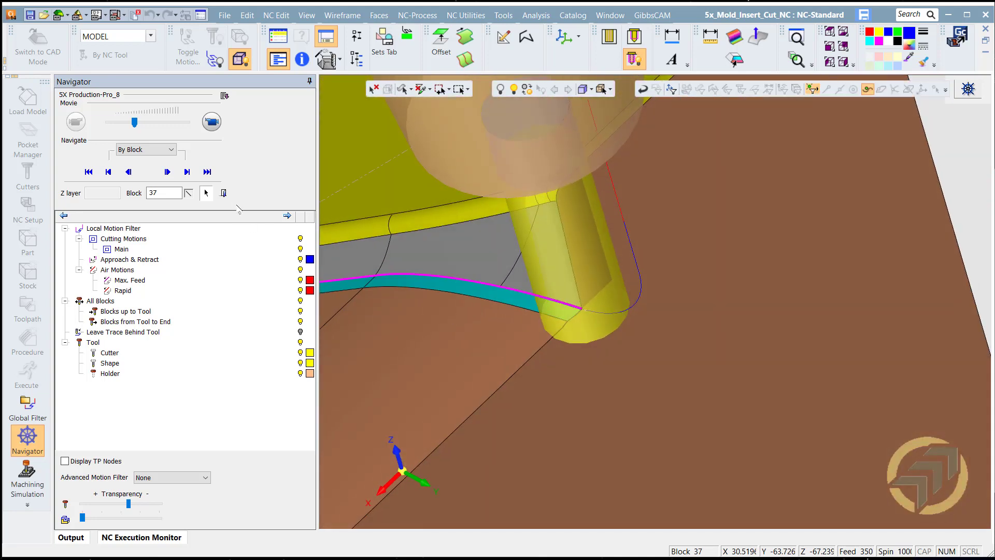
pyautogui.click(226, 197)
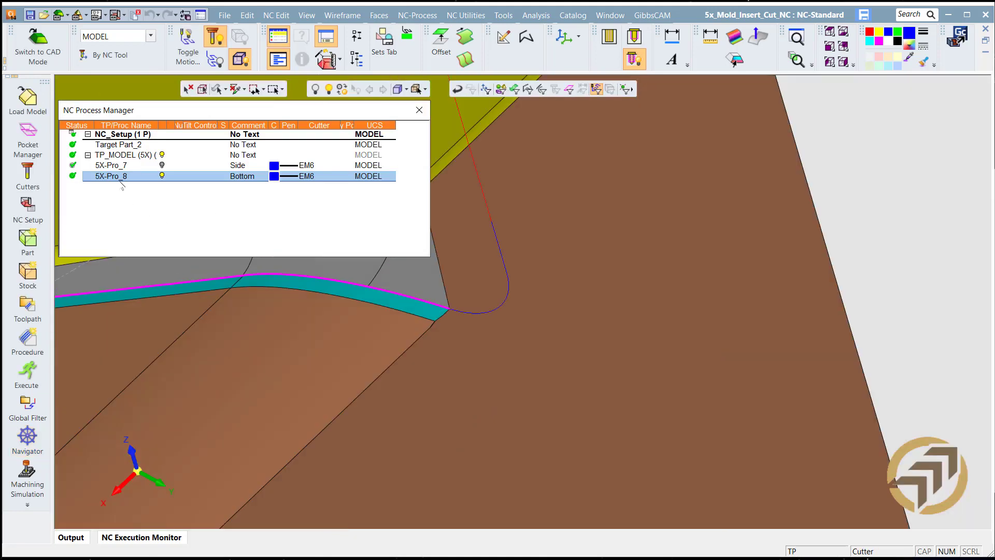
# - Set the Bottom procedure's cutting side to Left and recalculate its toolpath
pyautogui.doubleClick(111, 176)
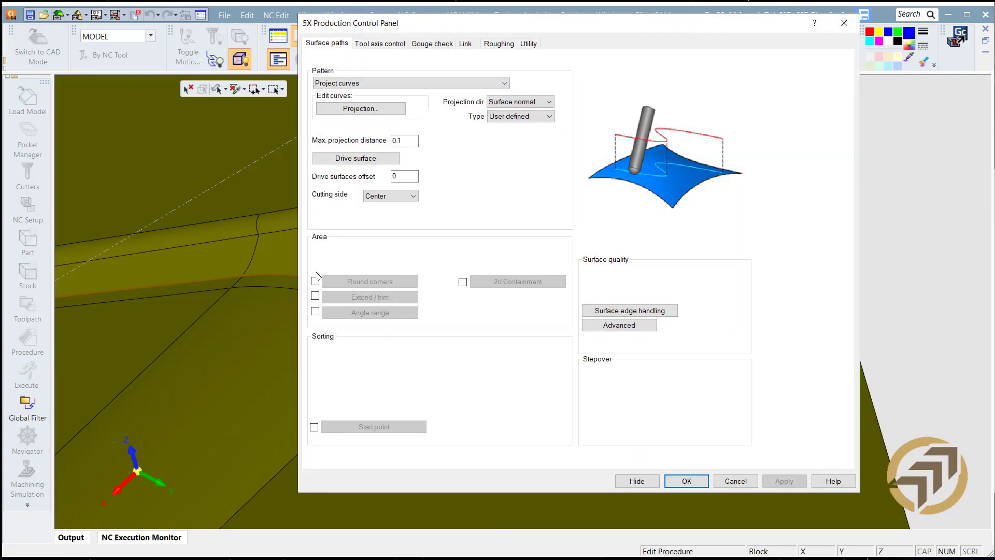
pyautogui.click(389, 197)
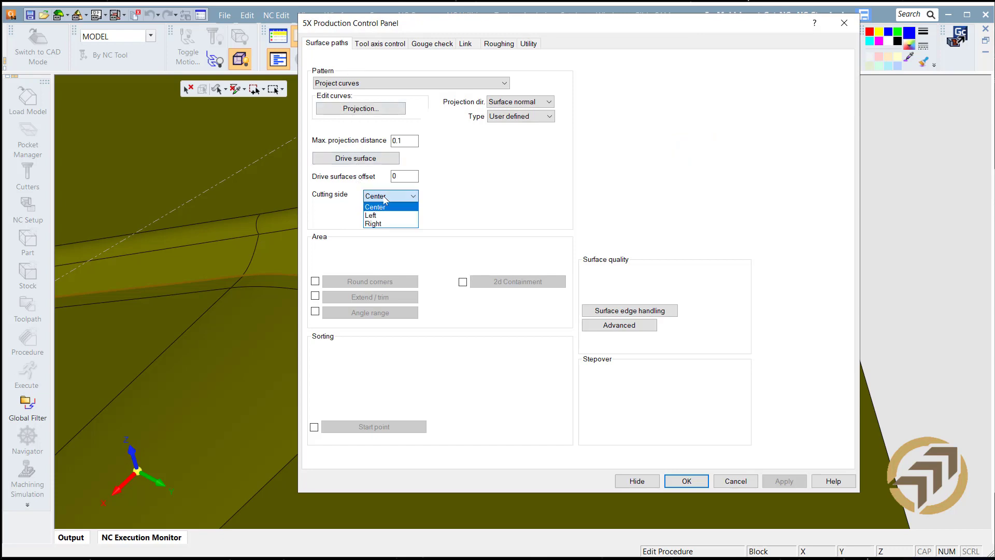
pyautogui.click(382, 214)
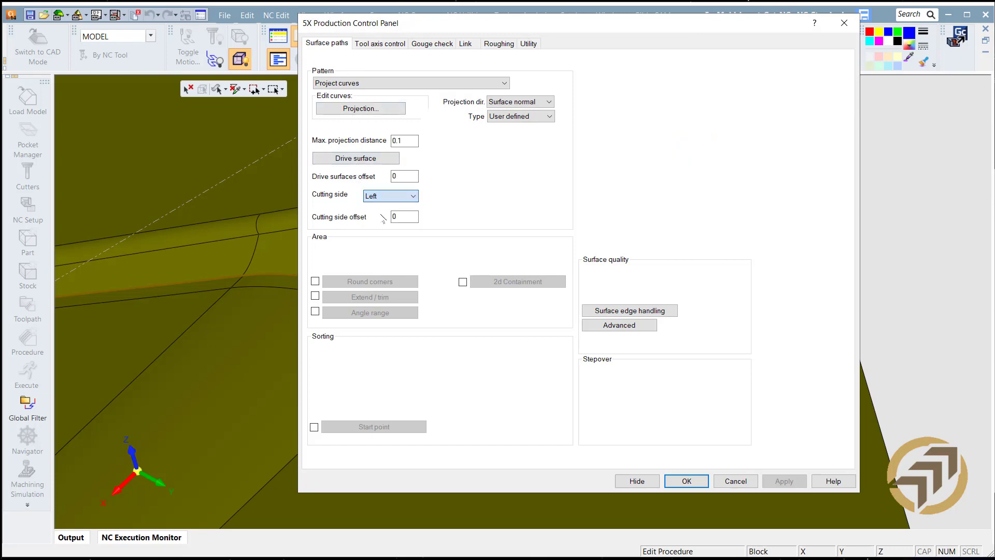
pyautogui.click(686, 480)
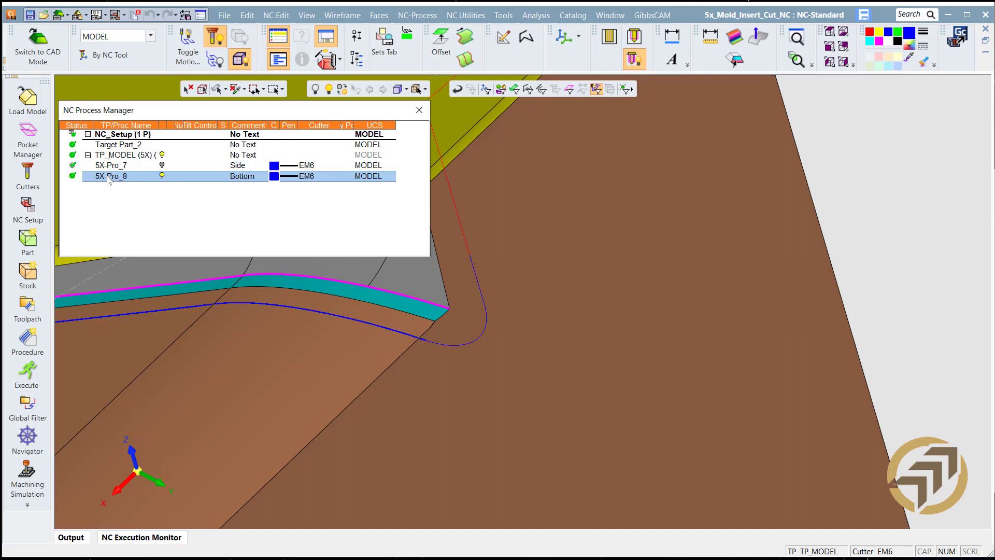
# - Place the tool on the first cutting motion of the recalculated Bottom toolpath in Navigator and examine its position beside the wall
pyautogui.click(28, 438)
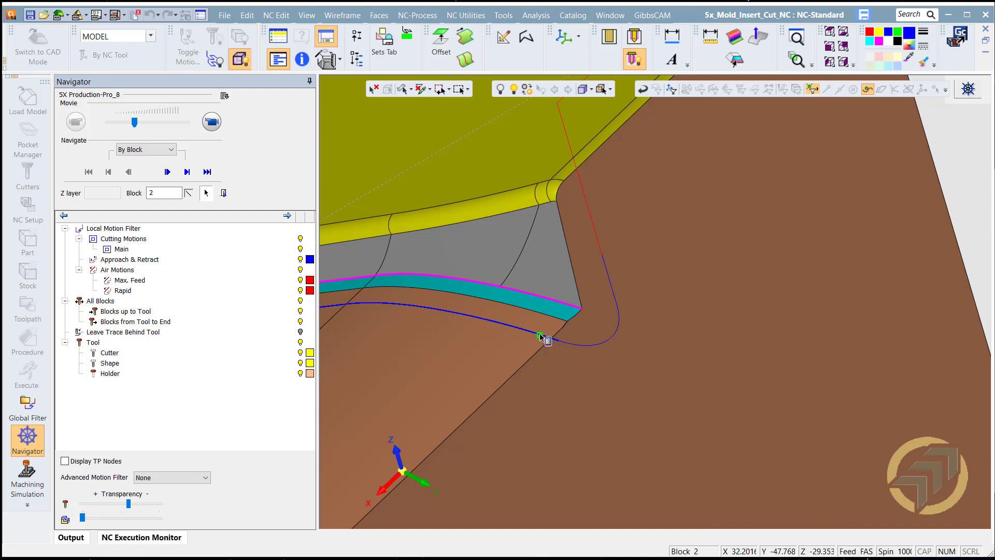
pyautogui.click(540, 337)
pyautogui.moveTo(549, 302); pyautogui.dragTo(720, 298, button='middle')
pyautogui.keyDown('ctrl'); pyautogui.moveTo(720, 297); pyautogui.dragTo(635, 522, button='right'); pyautogui.keyUp('ctrl')
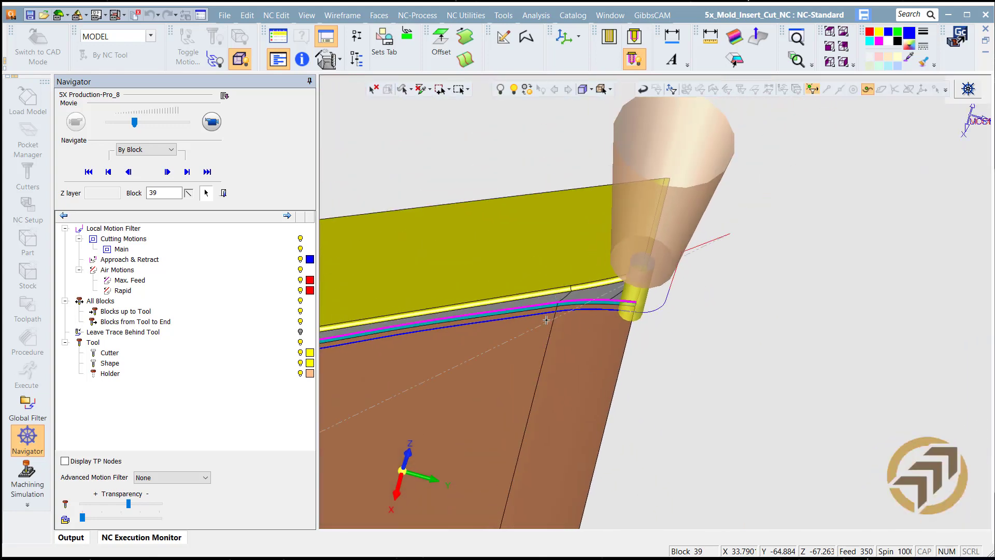
# - Follow the Bottom toolpath to the opposite end of the wall, examine its lead-out arc, and exit Navigator
pyautogui.keyDown('ctrl'); pyautogui.moveTo(466, 332); pyautogui.dragTo(820, 241, button='middle'); pyautogui.keyUp('ctrl')
pyautogui.keyDown('ctrl'); pyautogui.moveTo(741, 241); pyautogui.dragTo(708, 183, button='middle'); pyautogui.keyUp('ctrl')
pyautogui.keyDown('ctrl'); pyautogui.moveTo(546, 379); pyautogui.dragTo(558, 203, button='right'); pyautogui.keyUp('ctrl')
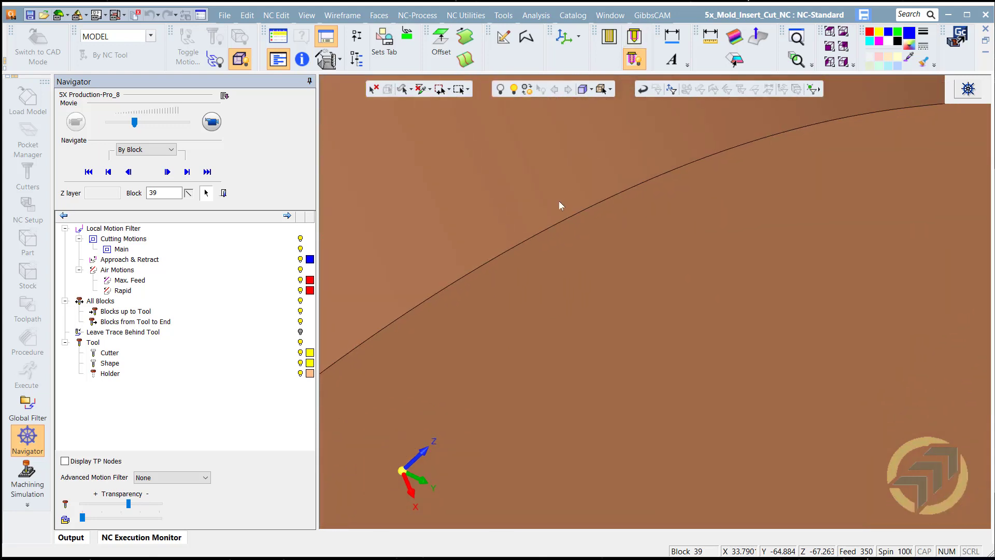
pyautogui.keyDown('ctrl'); pyautogui.moveTo(373, 311); pyautogui.dragTo(886, 369, button='middle'); pyautogui.keyUp('ctrl')
pyautogui.moveTo(683, 370); pyautogui.dragTo(670, 229, button='middle')
pyautogui.scroll(5, 671, 230)
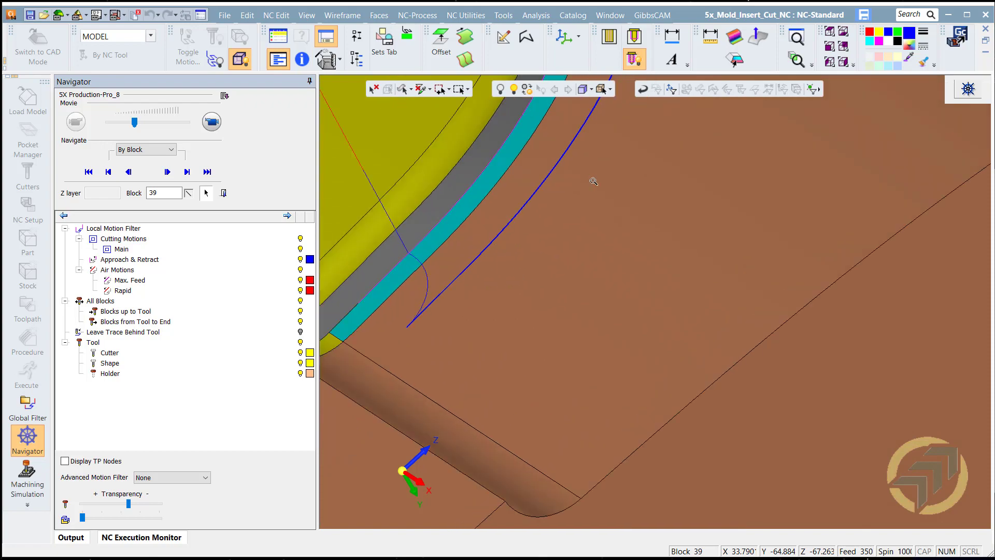
pyautogui.scroll(-2, 680, 250)
pyautogui.moveTo(588, 256); pyautogui.dragTo(625, 261, button='middle')
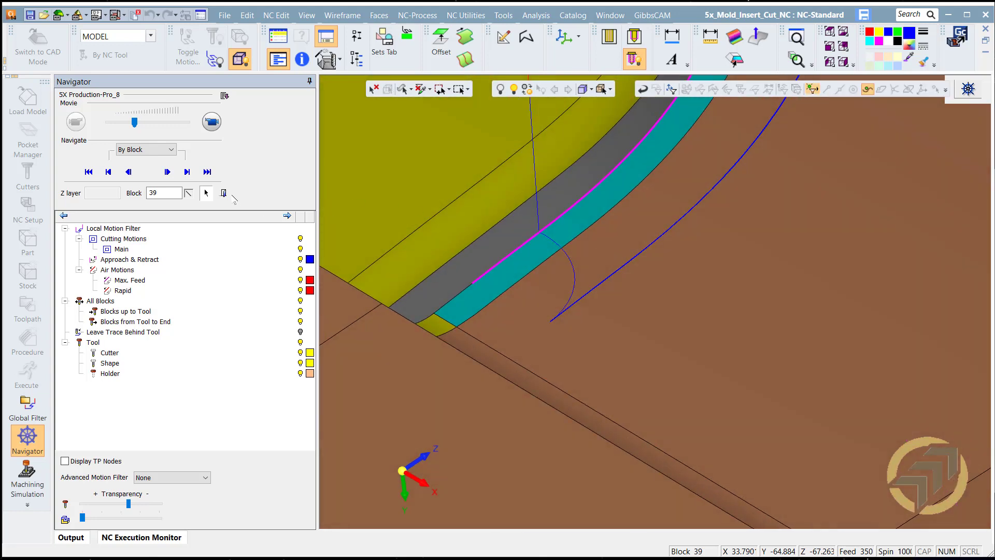
pyautogui.click(224, 193)
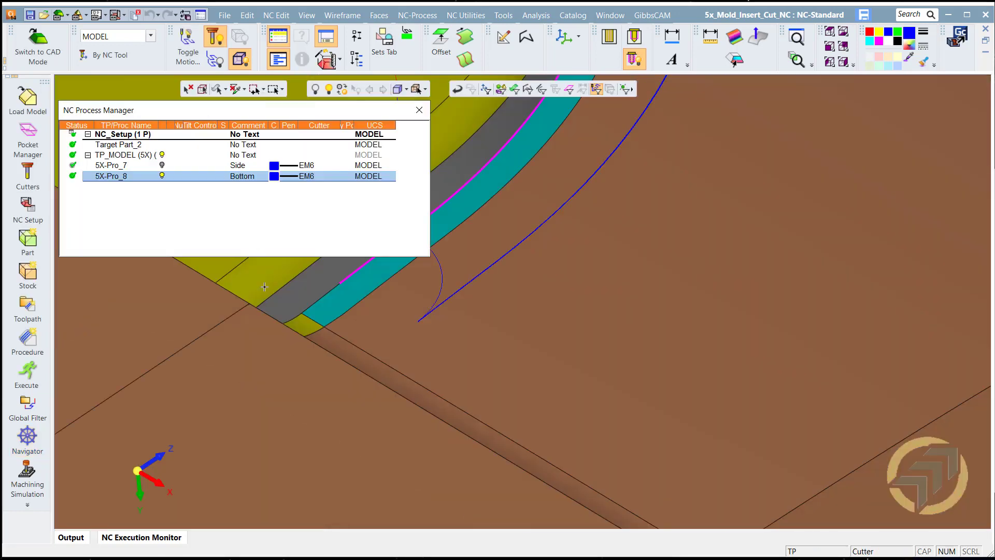
# - Flip the default lead-out arc of the Bottom procedure, recalculate, and view the exit motion at the wall's end
pyautogui.doubleClick(111, 176)
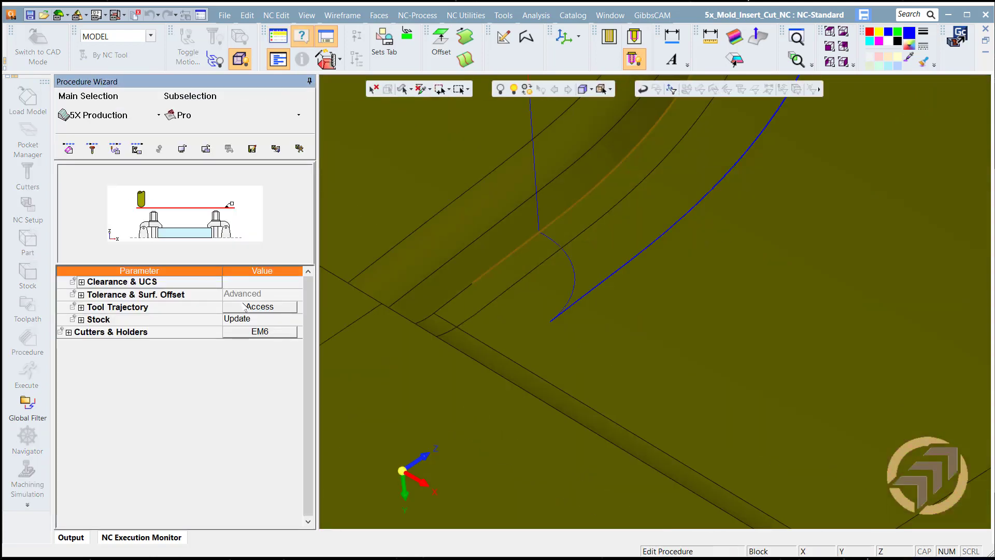
pyautogui.click(246, 306)
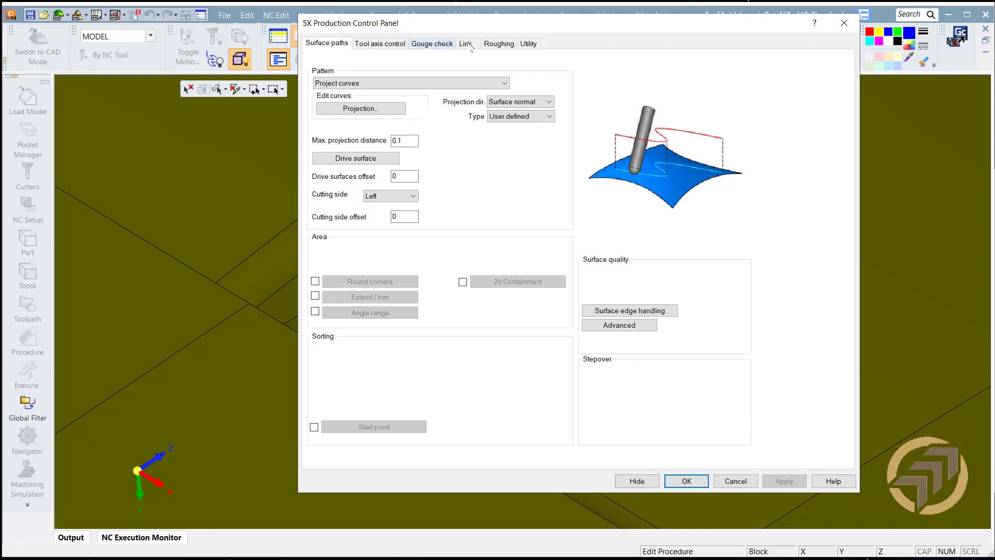
pyautogui.click(469, 44)
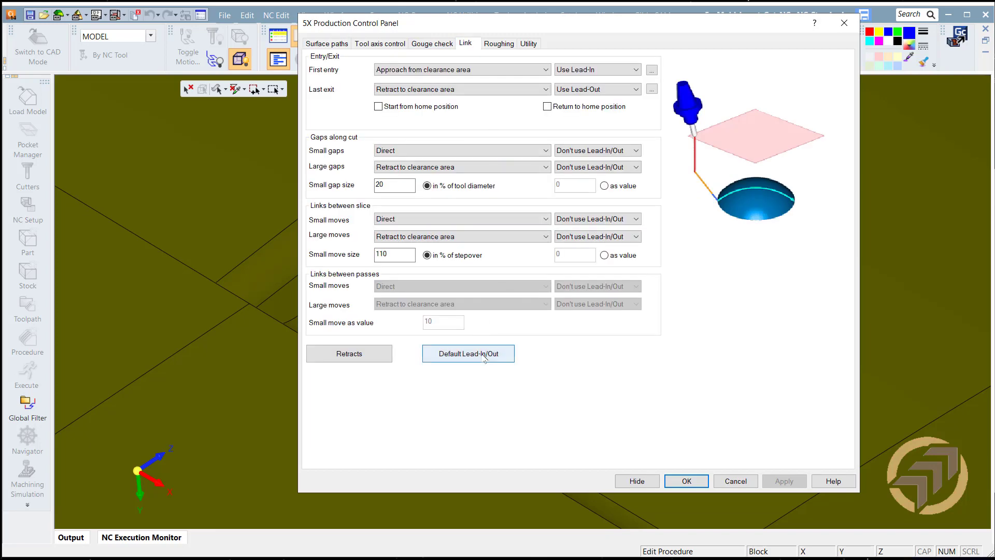
pyautogui.click(484, 356)
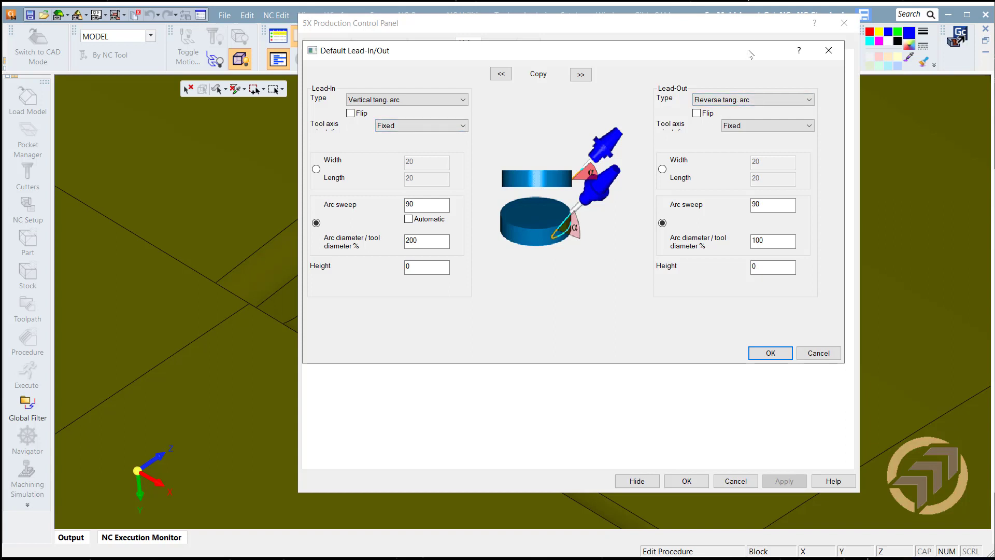
pyautogui.moveTo(750, 53); pyautogui.dragTo(768, 88)
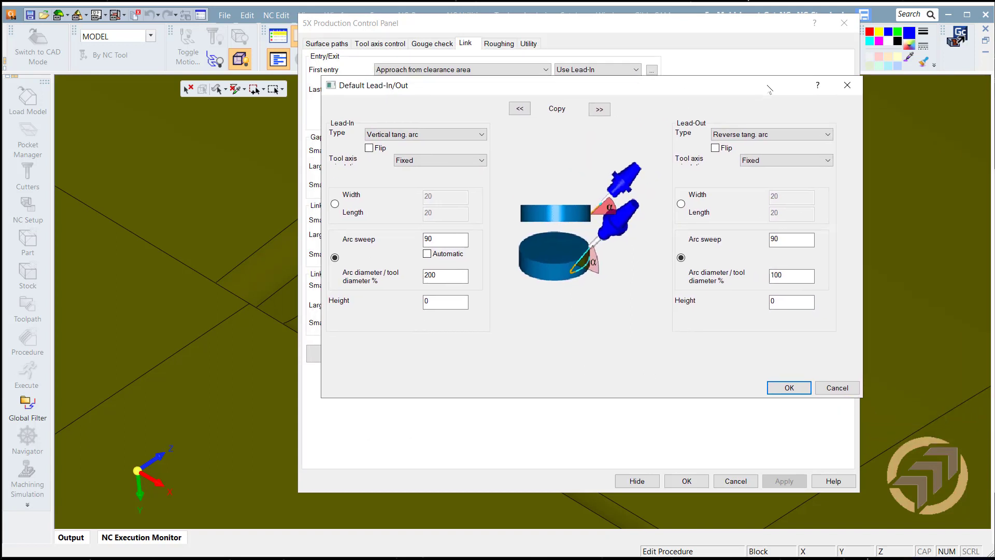
pyautogui.click(715, 148)
pyautogui.click(783, 389)
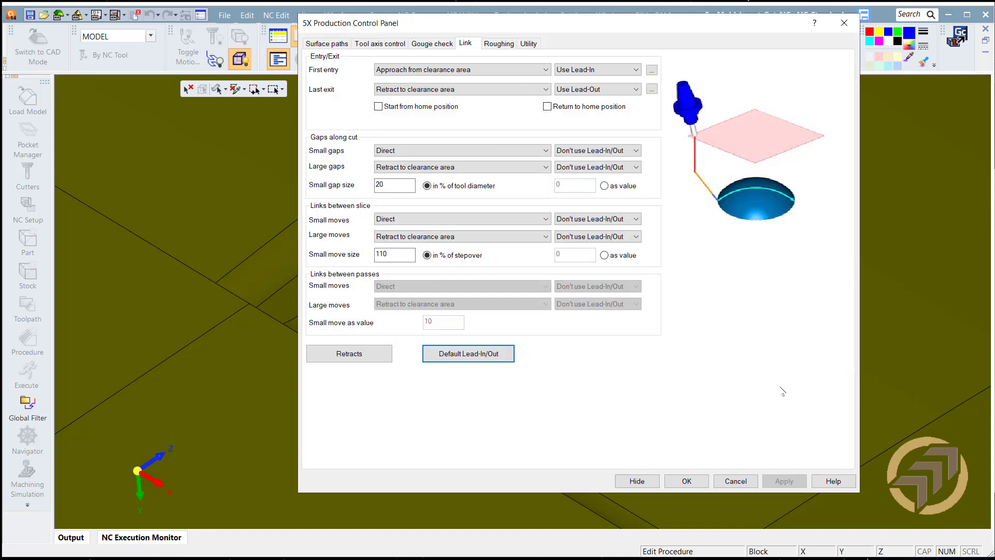
pyautogui.click(676, 480)
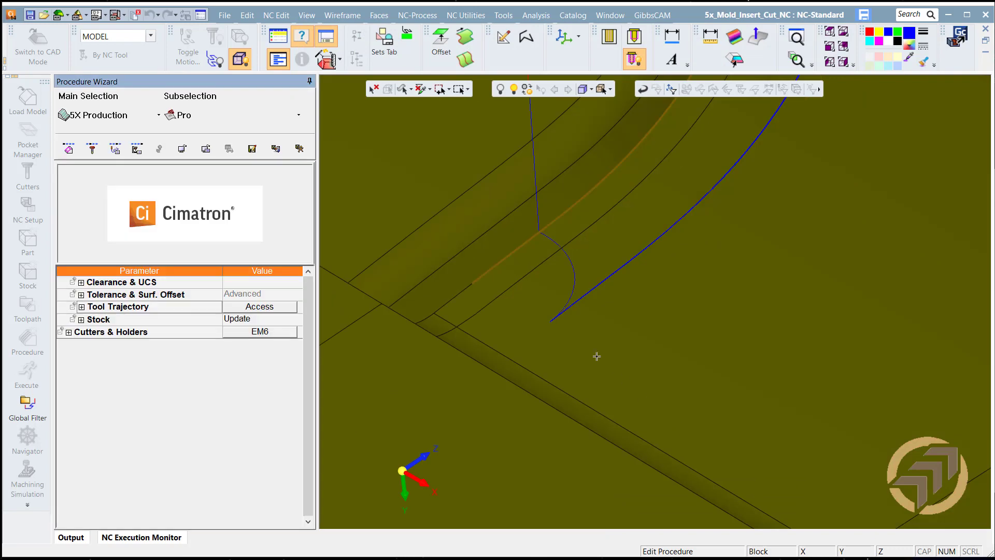
pyautogui.click(300, 149)
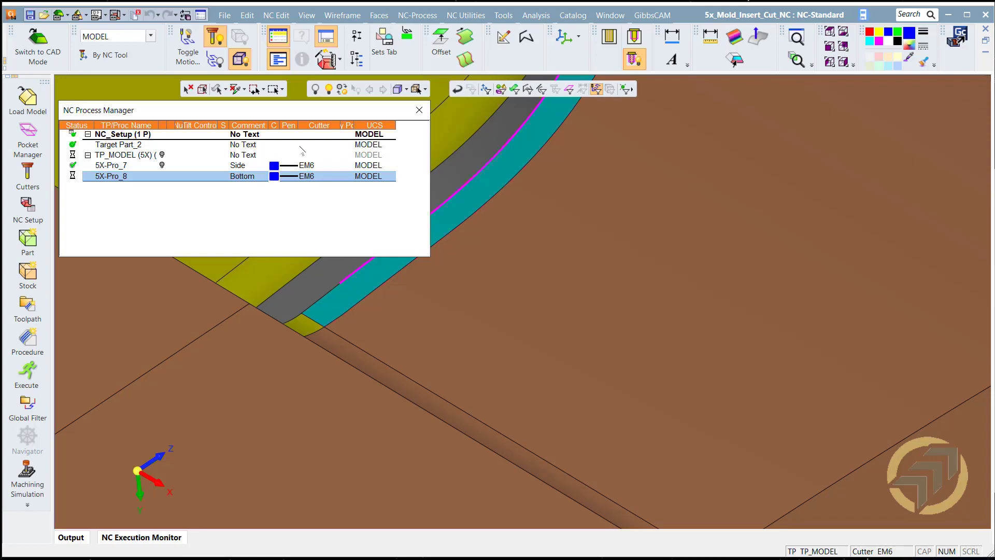
pyautogui.moveTo(493, 299)
pyautogui.mouseDown(button='middle')
pyautogui.moveTo(523, 255)
pyautogui.moveTo(529, 263)
pyautogui.moveTo(382, 284)
pyautogui.moveTo(384, 275)
pyautogui.moveTo(478, 275)
pyautogui.moveTo(487, 334)
pyautogui.moveTo(503, 303)
pyautogui.moveTo(492, 289)
pyautogui.moveTo(509, 284)
pyautogui.moveTo(502, 290)
pyautogui.mouseUp(button='middle')
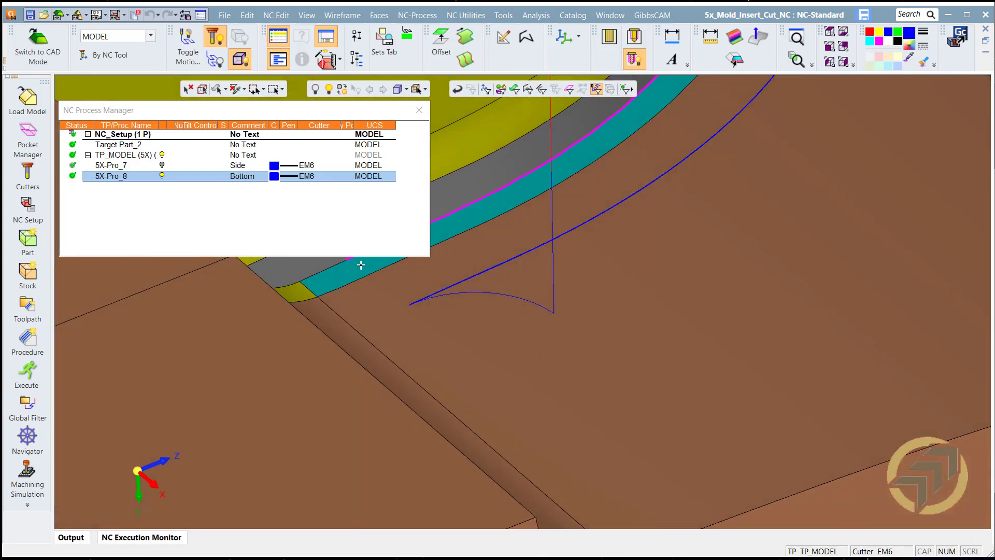
# - Set the Bottom procedure's default lead-out type to Reverse vertical tang. arc and recalculate the toolpath
pyautogui.doubleClick(114, 176)
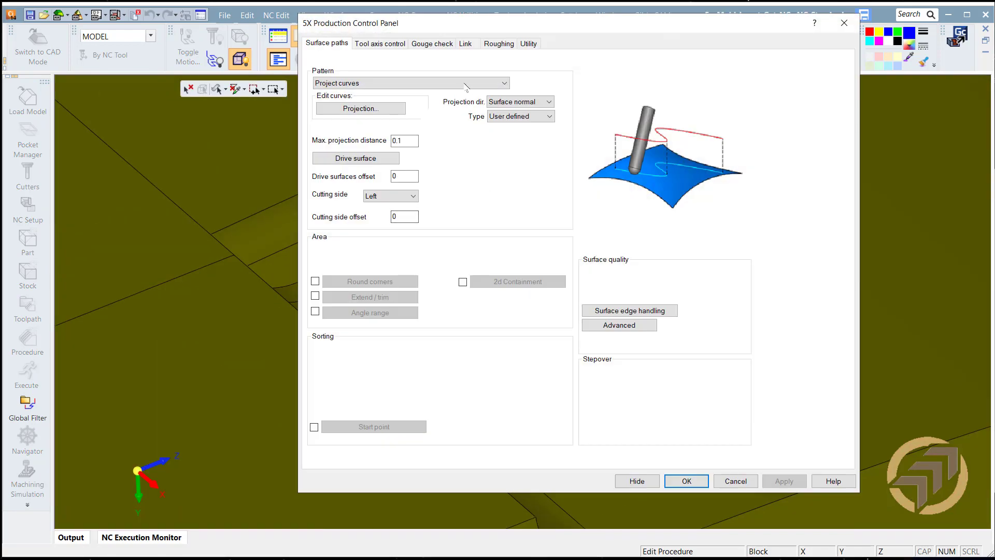
pyautogui.click(472, 45)
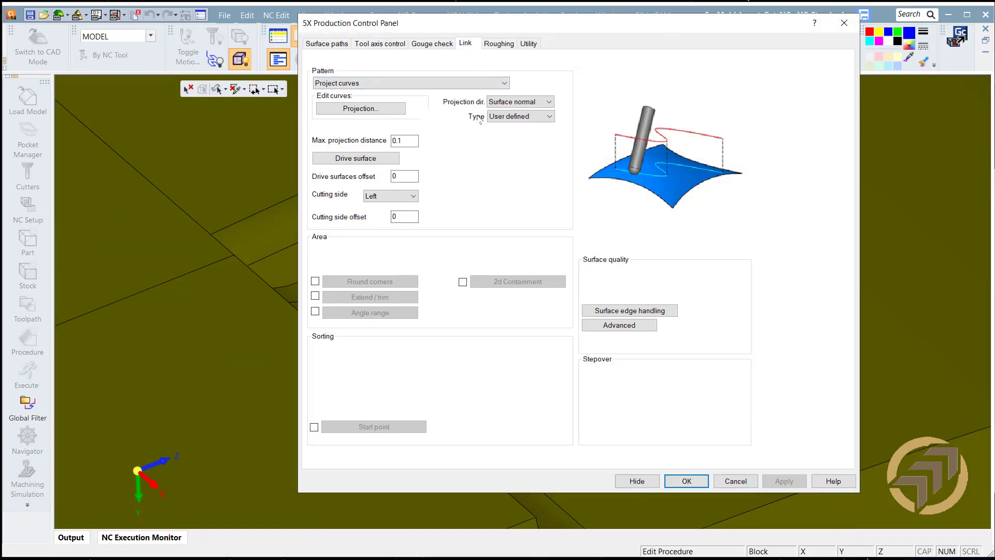
pyautogui.click(464, 355)
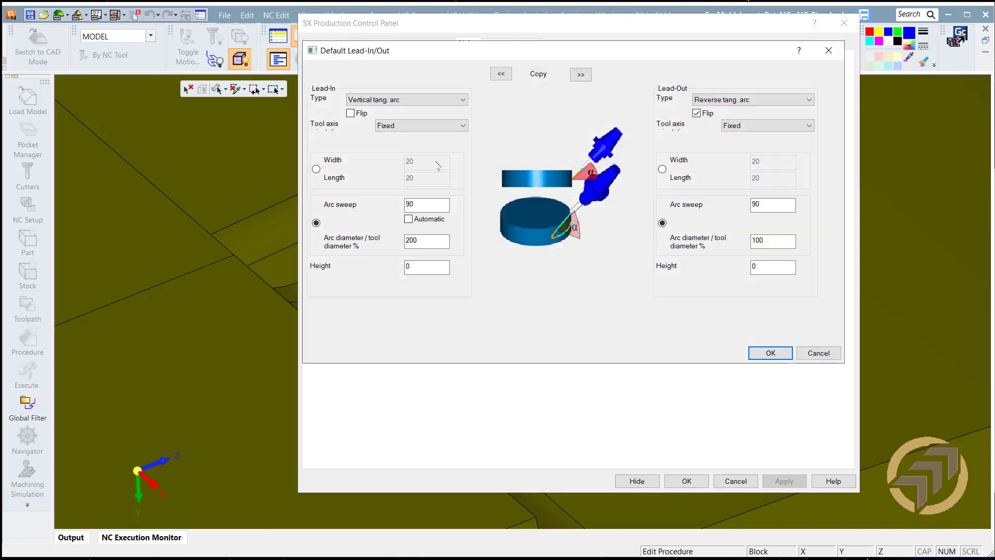
pyautogui.click(402, 100)
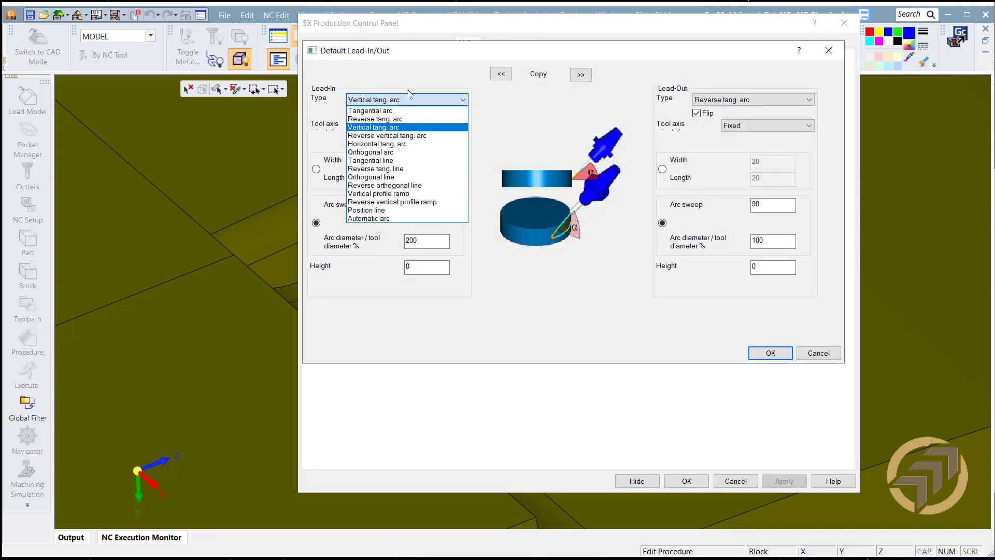
pyautogui.click(418, 76)
pyautogui.click(750, 100)
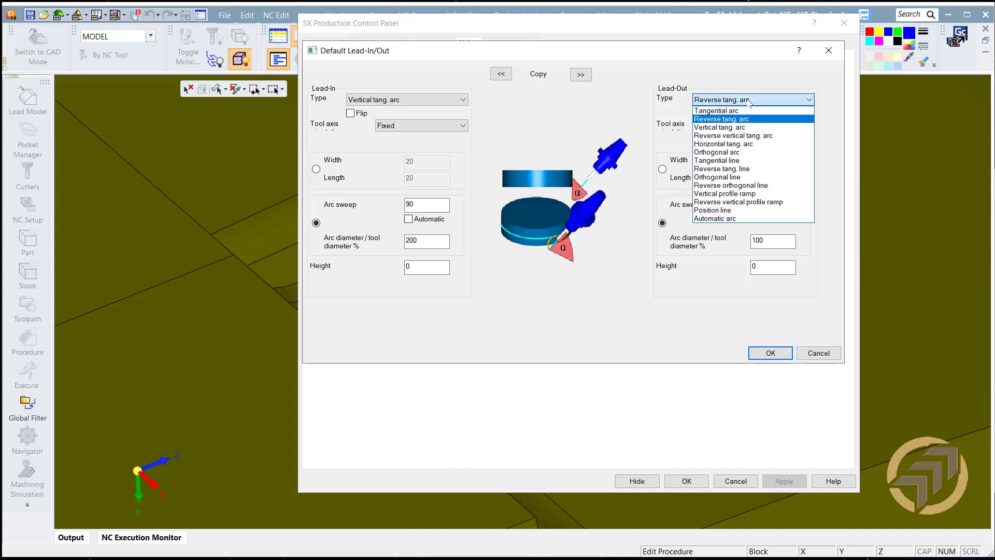
pyautogui.click(757, 136)
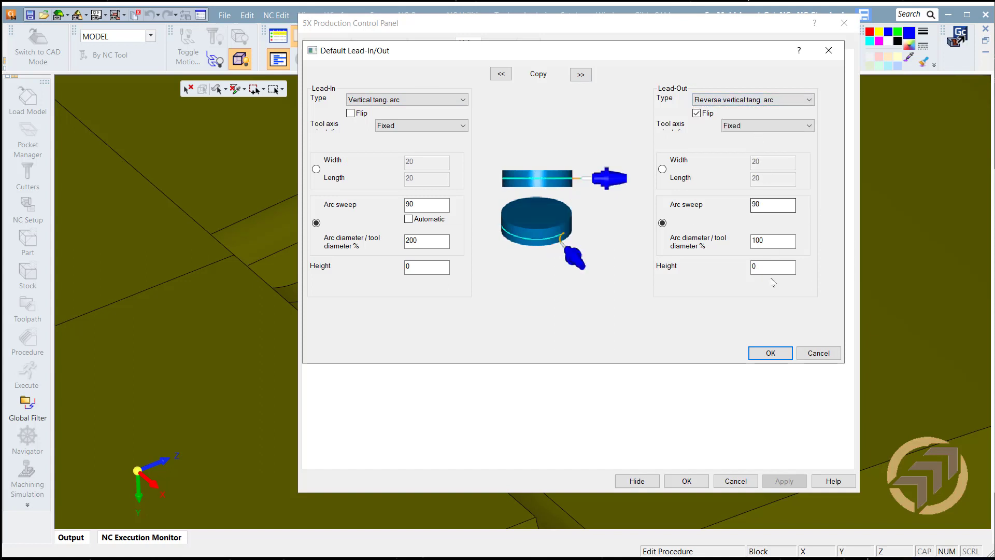
pyautogui.click(767, 353)
pyautogui.click(686, 481)
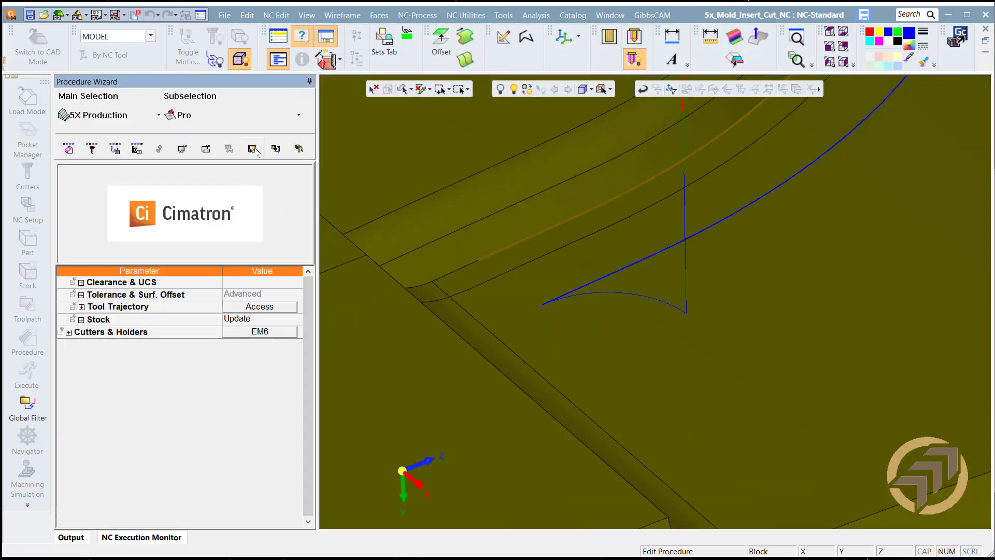
pyautogui.click(299, 147)
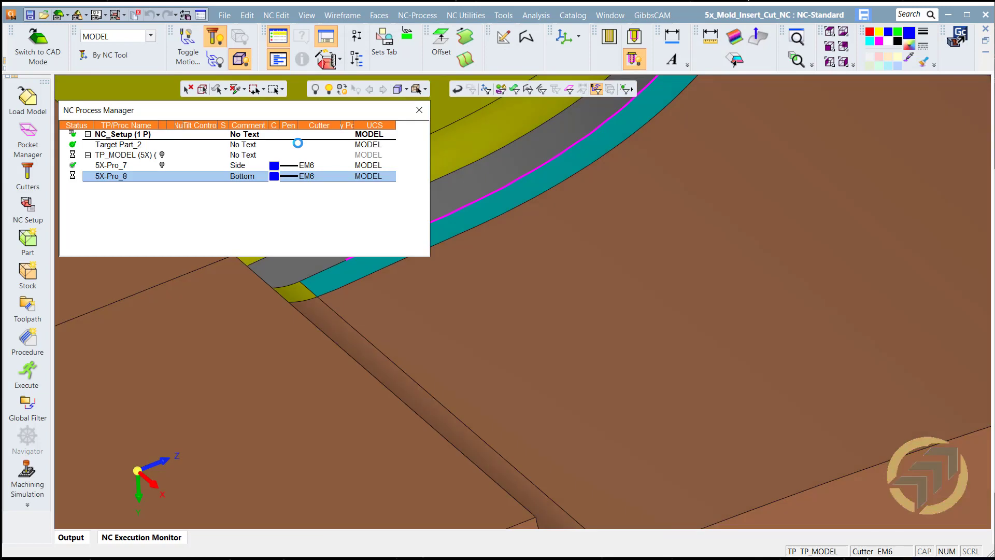
# - Examine the recalculated lead-out arc of the Bottom toolpath at the end of the wall
pyautogui.keyDown('ctrl'); pyautogui.moveTo(542, 236); pyautogui.dragTo(692, 286, button='middle'); pyautogui.keyUp('ctrl')
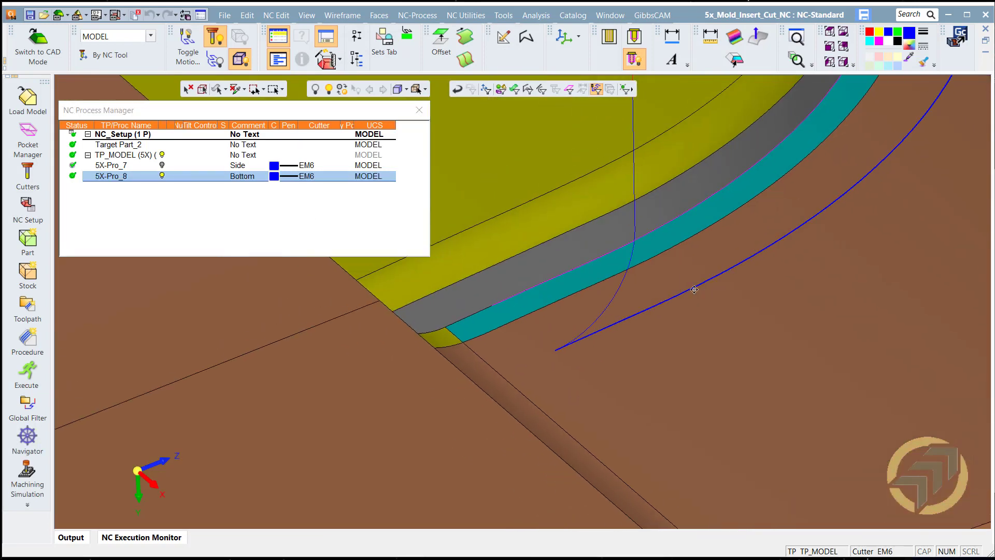
pyautogui.keyDown('ctrl'); pyautogui.moveTo(693, 286); pyautogui.dragTo(676, 364); pyautogui.keyUp('ctrl')
pyautogui.moveTo(677, 364)
pyautogui.mouseDown(button='middle')
pyautogui.moveTo(673, 391)
pyautogui.moveTo(688, 326)
pyautogui.moveTo(673, 289)
pyautogui.mouseUp(button='middle')
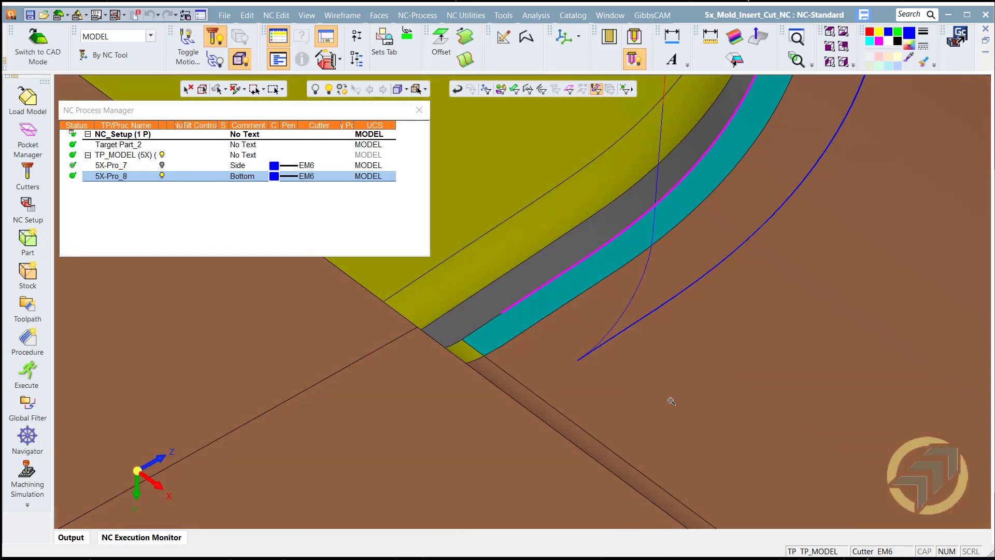
pyautogui.scroll(-5, 723, 268)
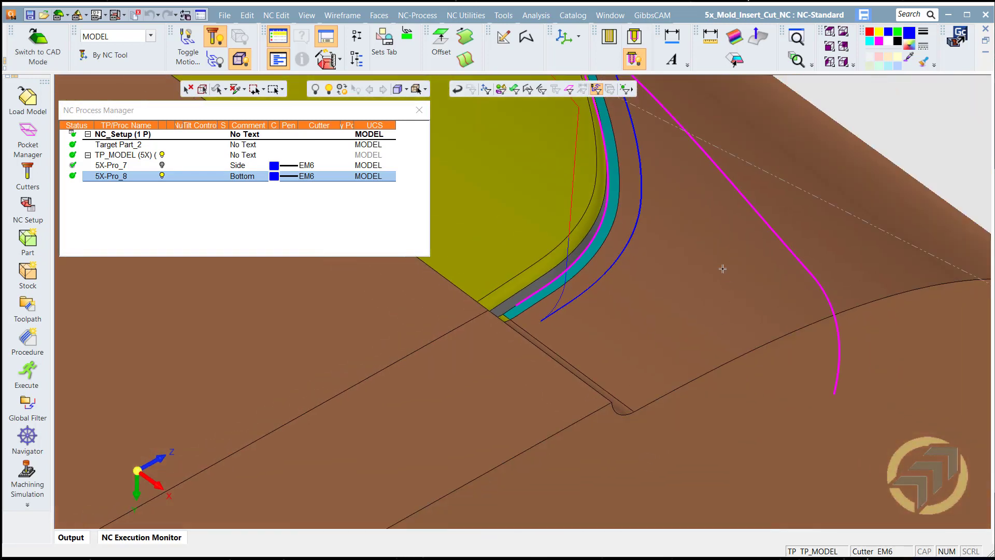
# - Read the execution log of the Bottom procedure for remaining collisions and close it
pyautogui.rightClick(119, 176)
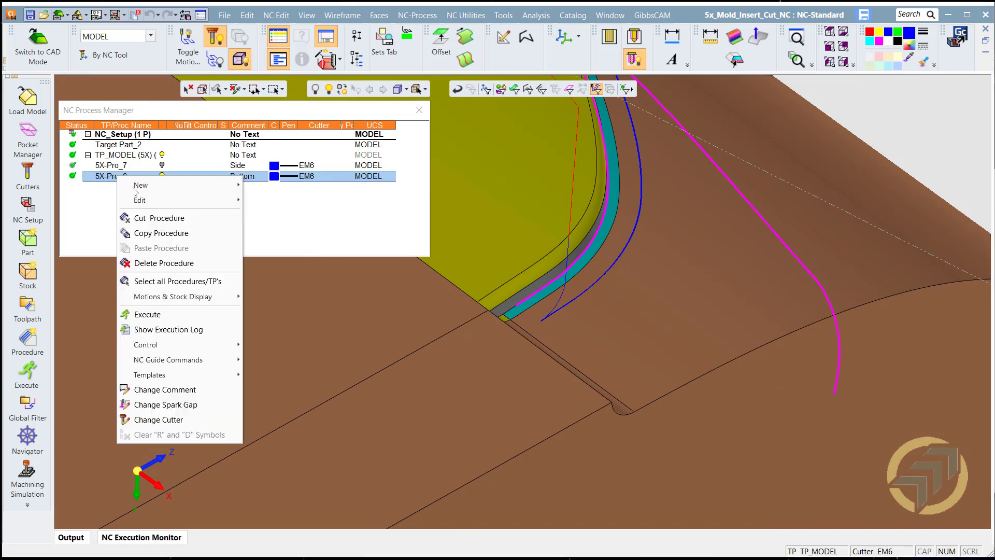
pyautogui.click(189, 329)
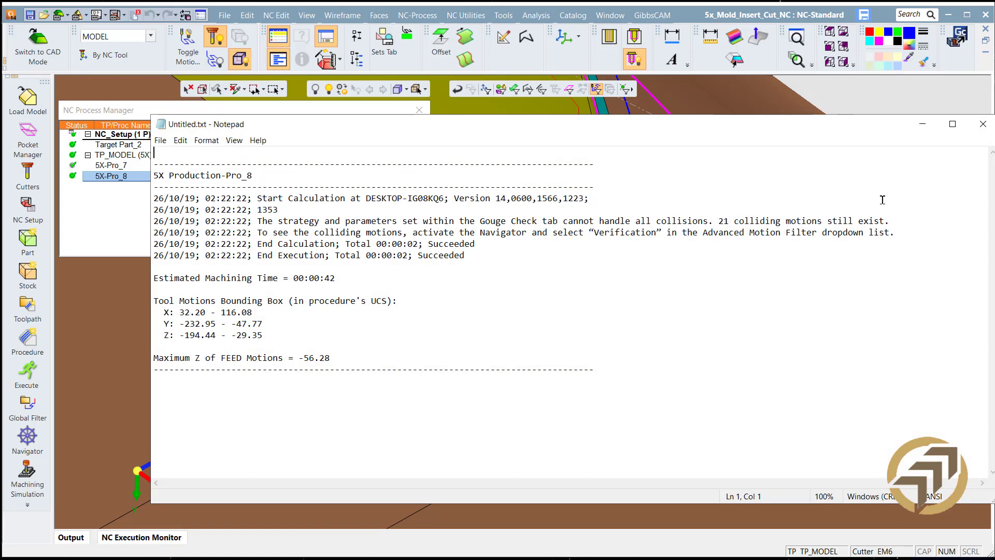
pyautogui.click(982, 123)
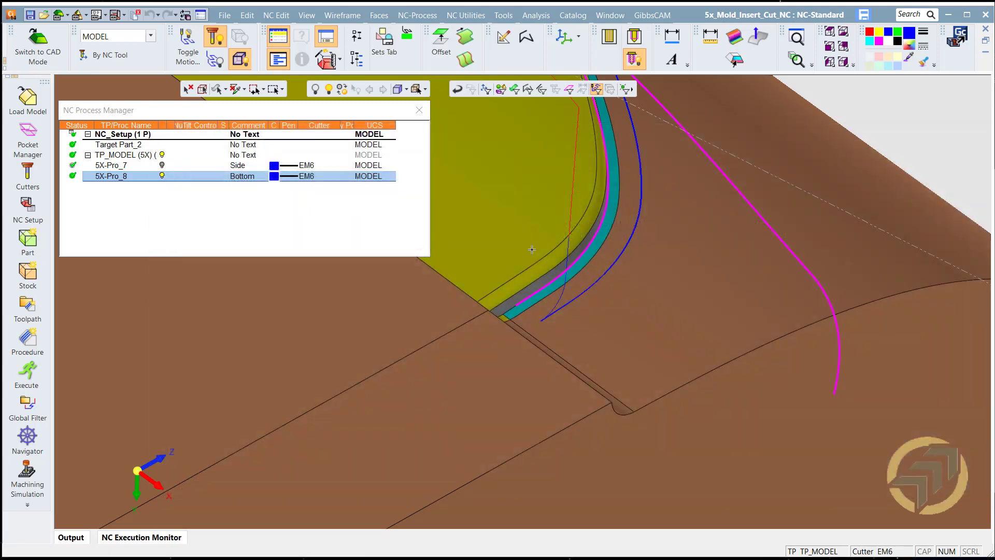
# - Open the Bottom toolpath in Navigator, hide its nodes, and show only the Gouge motions using the Verification filter
pyautogui.click(29, 439)
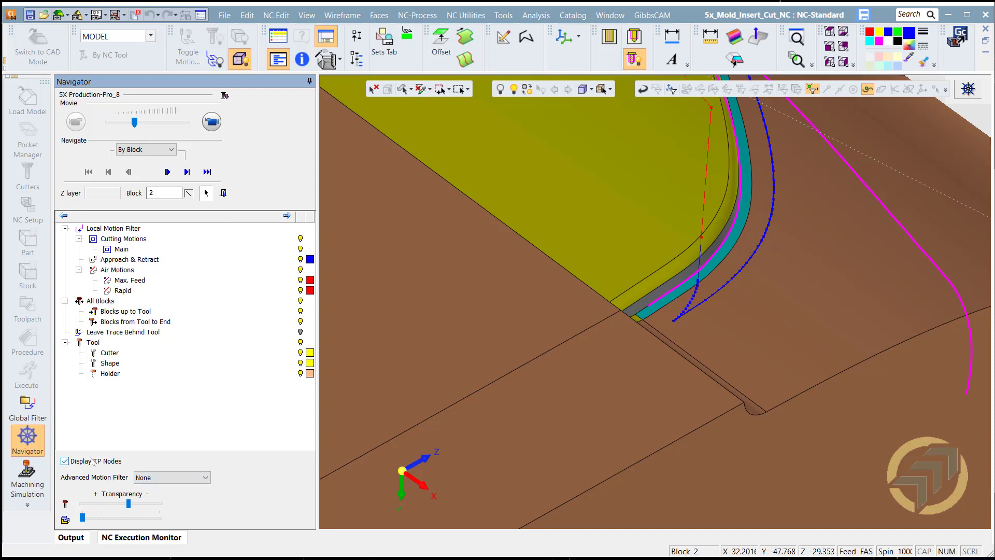
pyautogui.click(93, 461)
pyautogui.click(171, 477)
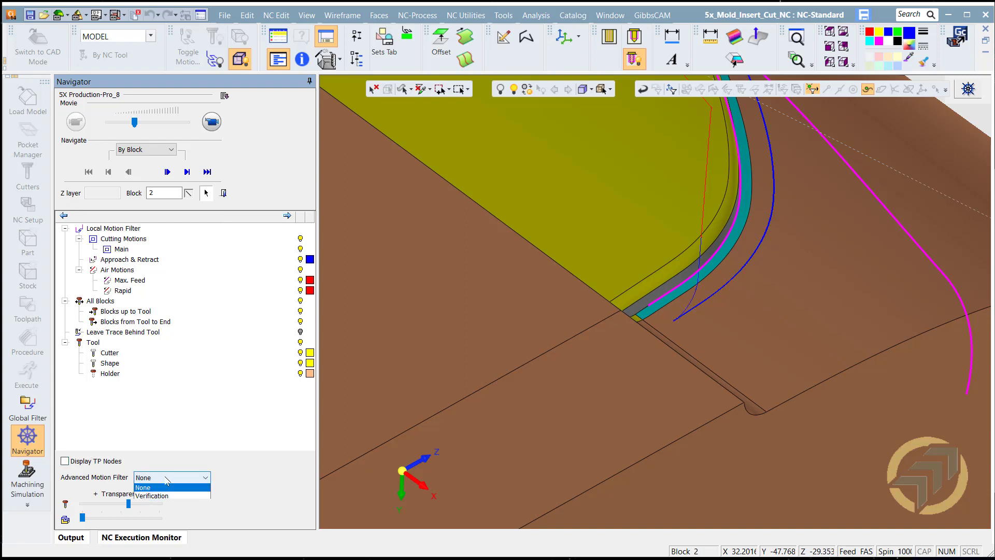
pyautogui.click(162, 496)
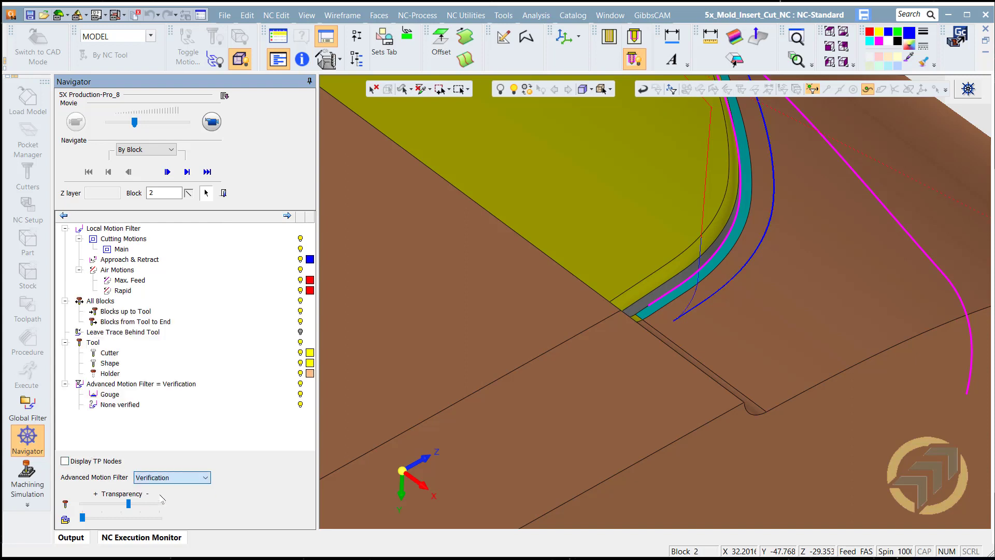
pyautogui.click(300, 383)
pyautogui.click(300, 395)
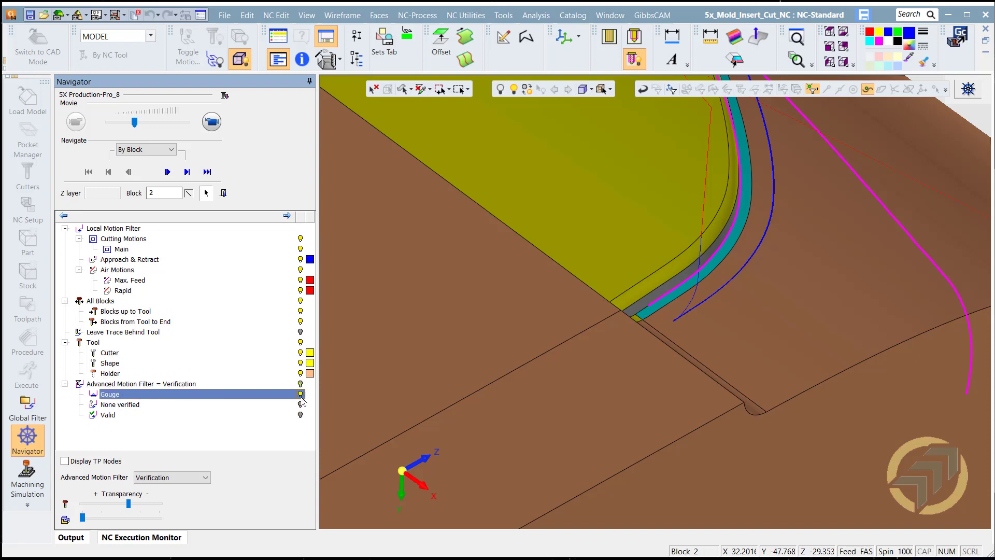
# - Check the tool on the lead-out motion with gouging only and all motions displayed, and return to showing only Gouge motions
pyautogui.click(715, 295)
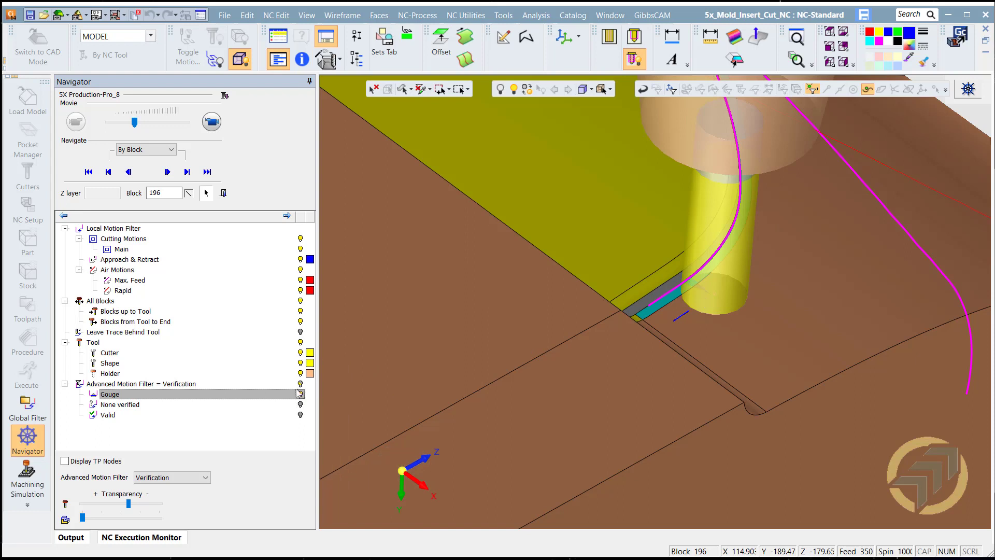
pyautogui.click(300, 384)
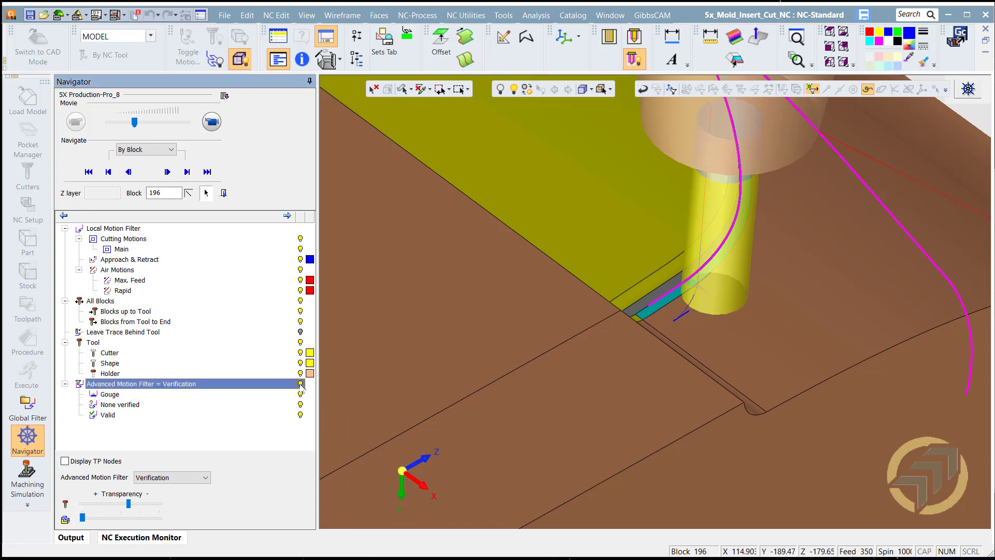
pyautogui.click(702, 246)
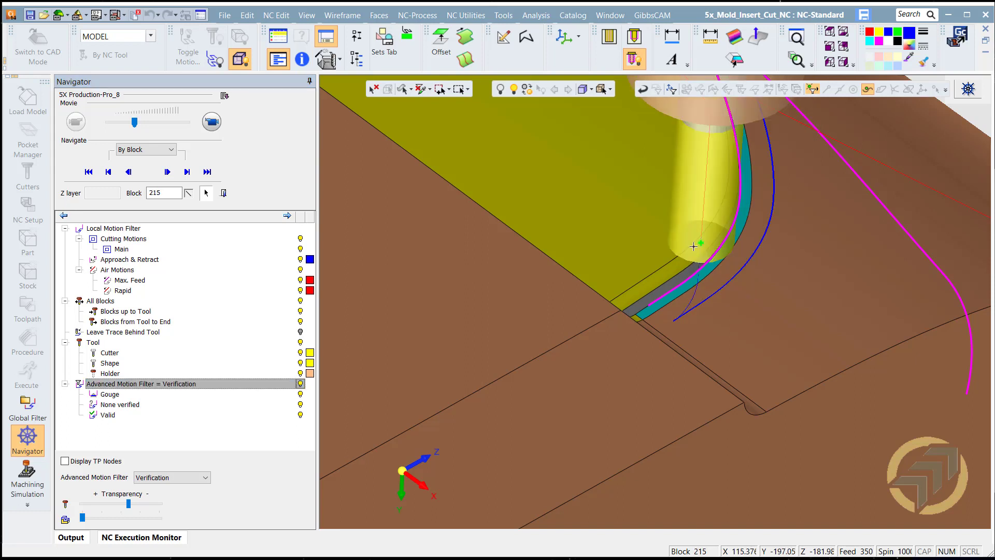
pyautogui.click(300, 394)
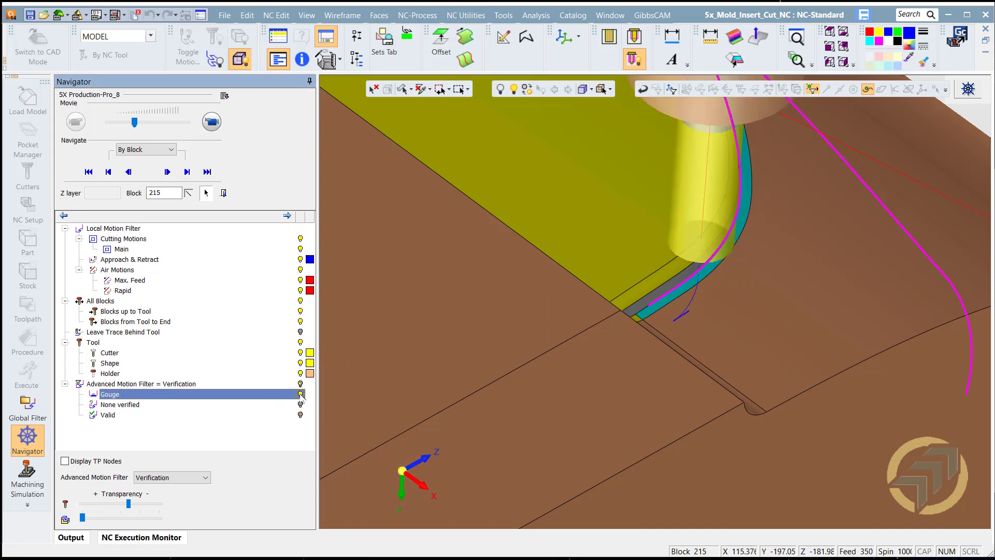
# - Place the tool on the gouging motion just before the thin blend faces on the wall's curve and examine its contact
pyautogui.keyDown('ctrl'); pyautogui.moveTo(761, 277); pyautogui.dragTo(610, 505, button='middle'); pyautogui.keyUp('ctrl')
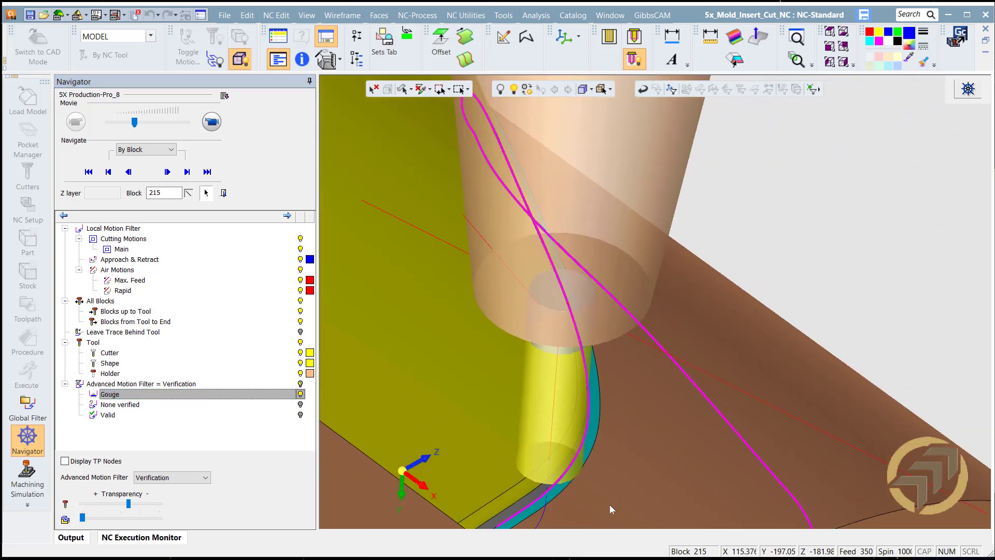
pyautogui.scroll(-4, 662, 486)
pyautogui.keyDown('ctrl'); pyautogui.moveTo(686, 386); pyautogui.dragTo(613, 452, button='middle'); pyautogui.keyUp('ctrl')
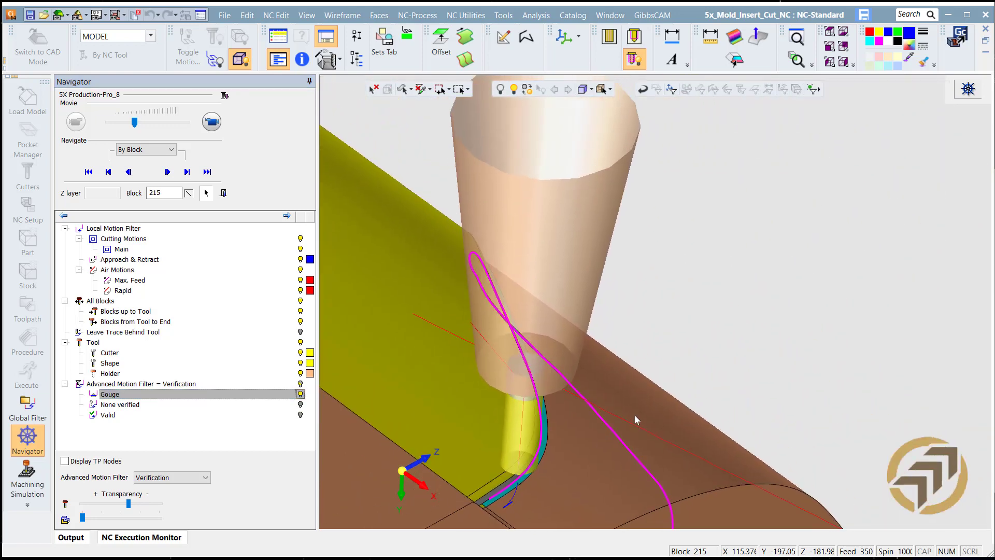
pyautogui.keyDown('ctrl'); pyautogui.moveTo(634, 415); pyautogui.dragTo(555, 455); pyautogui.keyUp('ctrl')
pyautogui.keyDown('ctrl'); pyautogui.moveTo(765, 340); pyautogui.dragTo(627, 357, button='middle'); pyautogui.keyUp('ctrl')
pyautogui.scroll(-2, 627, 357)
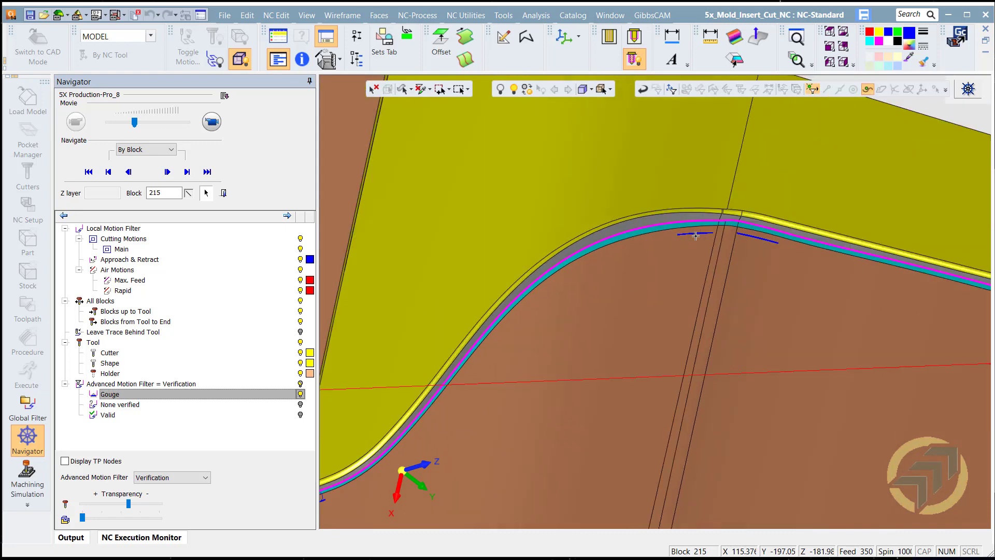
pyautogui.click(696, 236)
pyautogui.scroll(3, 849, 259)
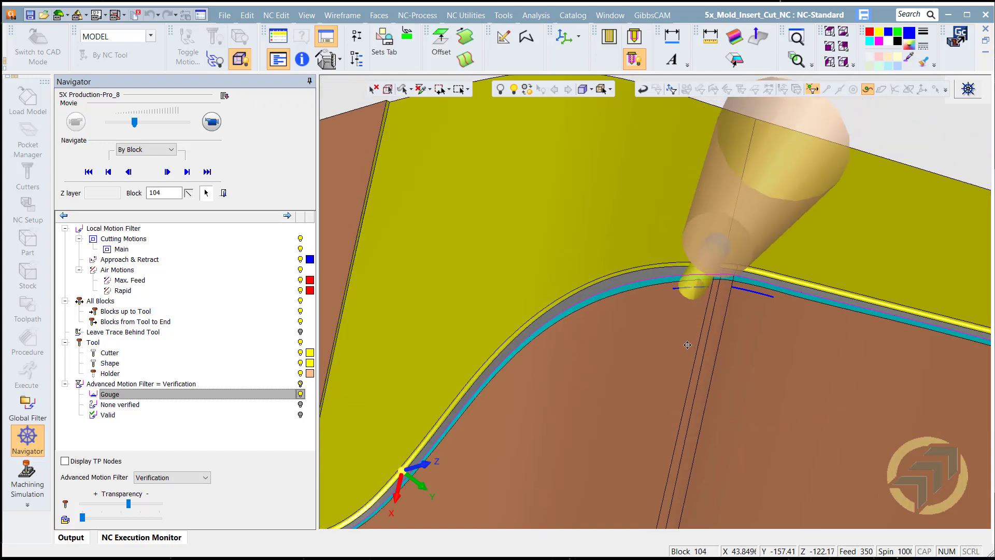
pyautogui.keyDown('ctrl'); pyautogui.moveTo(849, 259); pyautogui.dragTo(688, 357, button='middle'); pyautogui.keyUp('ctrl')
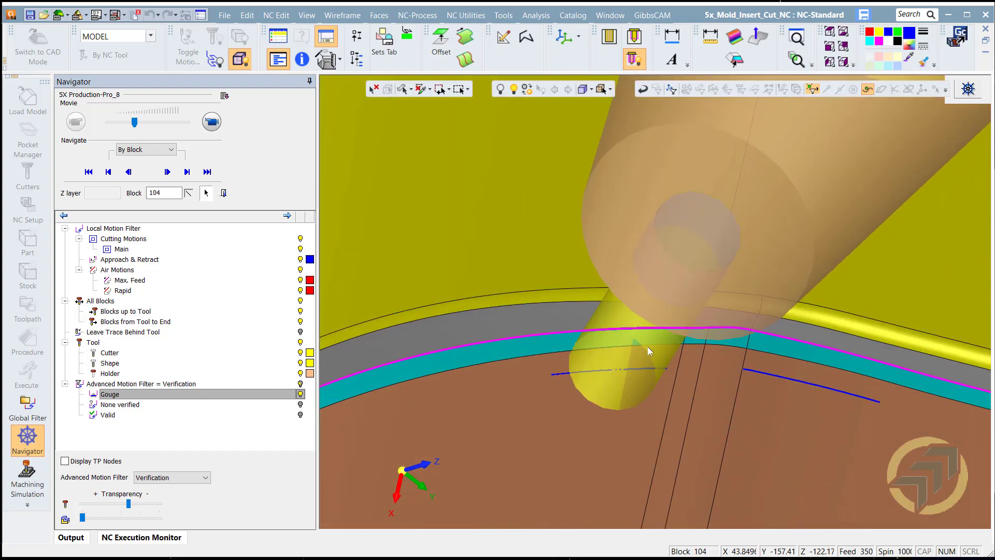
pyautogui.keyDown('ctrl'); pyautogui.moveTo(648, 346); pyautogui.dragTo(705, 310); pyautogui.keyUp('ctrl')
pyautogui.moveTo(706, 309); pyautogui.dragTo(584, 347, button='middle')
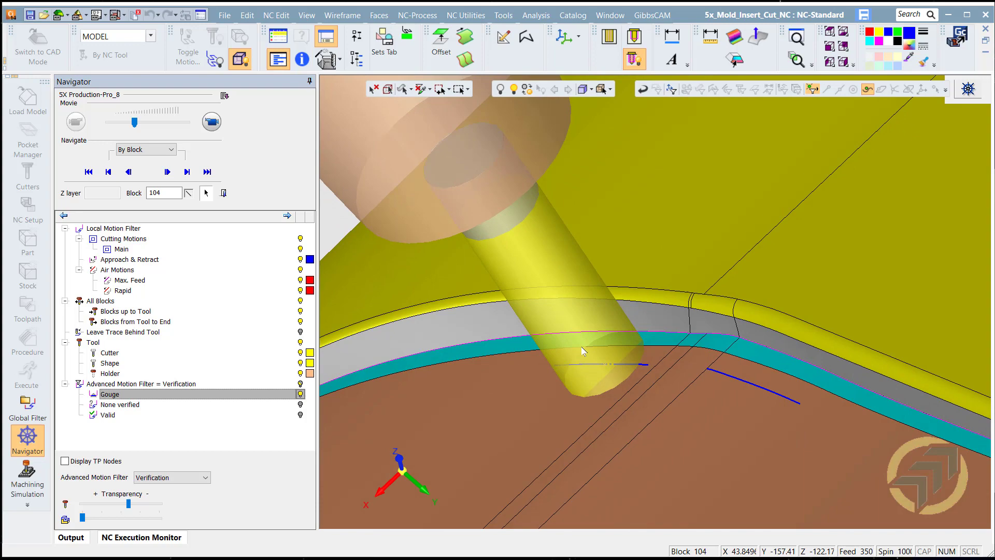
# - Place the tool on the gouging motion across the thin blend faces and examine it from several angles
pyautogui.click(722, 372)
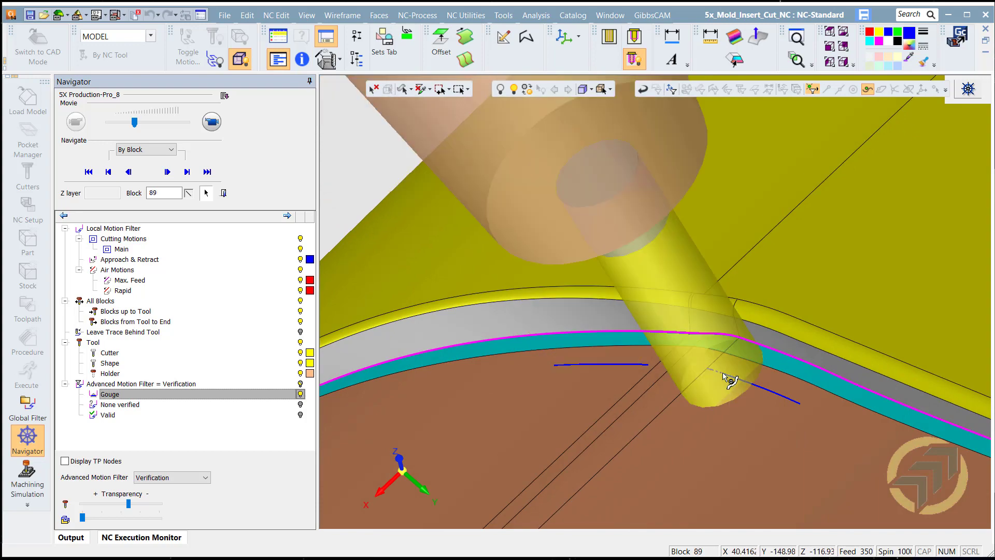
pyautogui.moveTo(722, 372); pyautogui.dragTo(826, 337, button='middle')
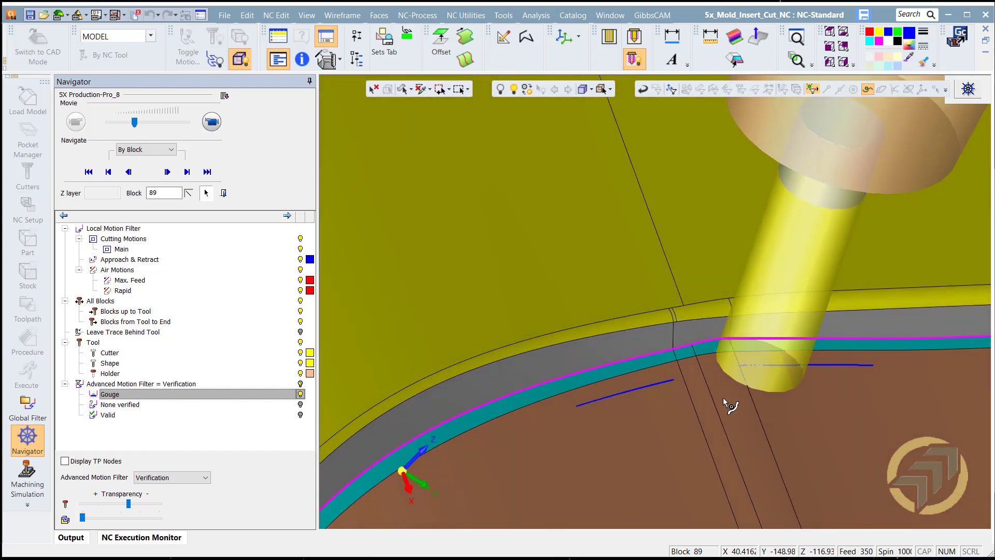
pyautogui.moveTo(723, 399); pyautogui.dragTo(751, 413, button='middle')
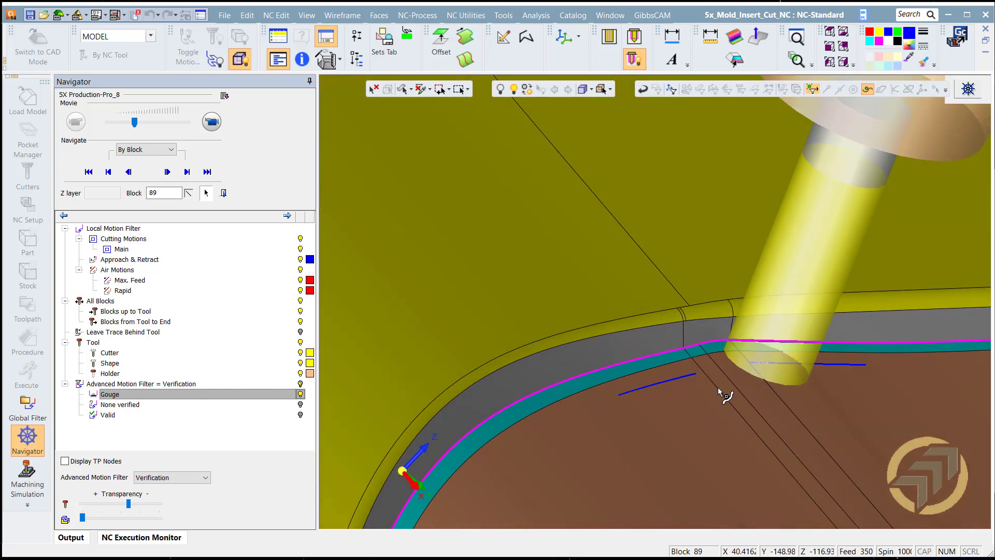
pyautogui.moveTo(775, 384)
pyautogui.mouseDown(button='middle')
pyautogui.moveTo(784, 380)
pyautogui.moveTo(768, 386)
pyautogui.mouseUp(button='middle')
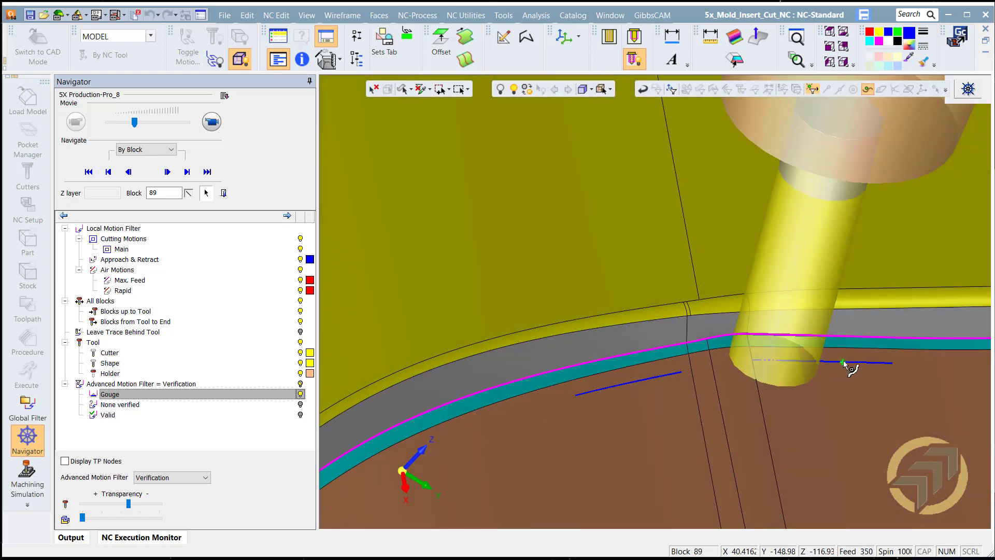
# - Move the tool farther along the same gouging motion and inspect the straight wall up to its end for more gouges
pyautogui.click(845, 364)
pyautogui.moveTo(838, 352); pyautogui.dragTo(799, 346, button='middle')
pyautogui.keyDown('ctrl'); pyautogui.moveTo(893, 380); pyautogui.dragTo(581, 403, button='middle'); pyautogui.keyUp('ctrl')
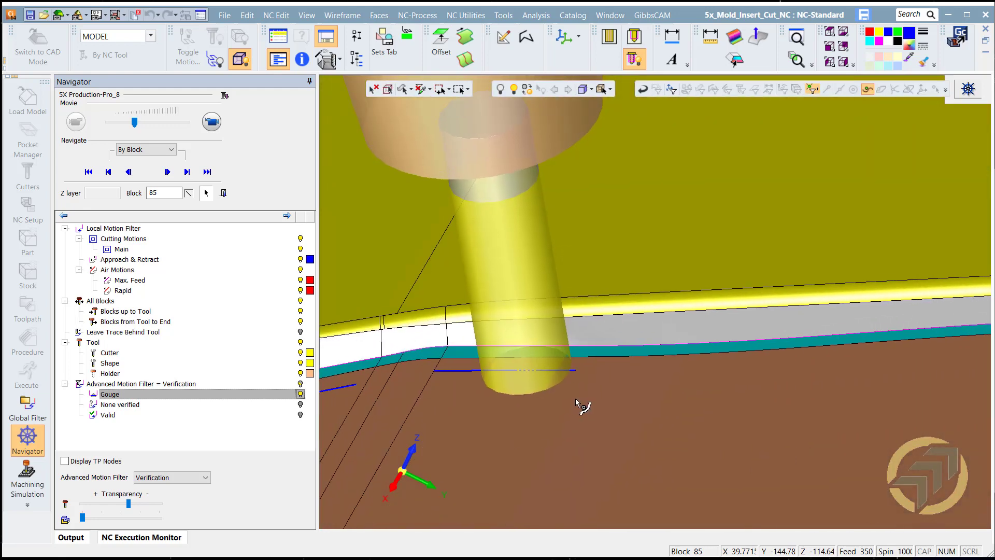
pyautogui.scroll(-3, 764, 333)
pyautogui.keyDown('ctrl'); pyautogui.moveTo(806, 347); pyautogui.dragTo(339, 370, button='middle'); pyautogui.keyUp('ctrl')
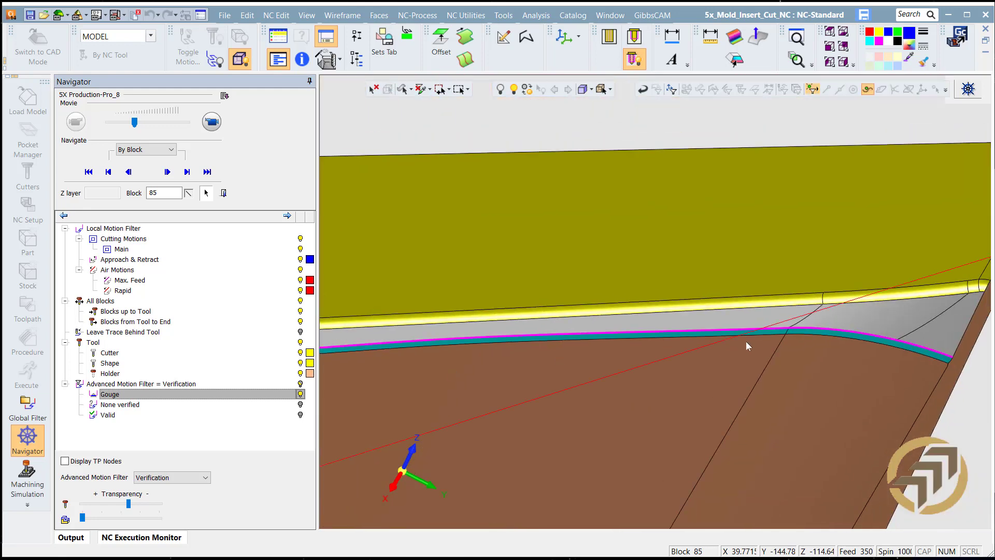
pyautogui.moveTo(793, 340); pyautogui.dragTo(795, 344, button='middle')
pyautogui.scroll(-4, 730, 429)
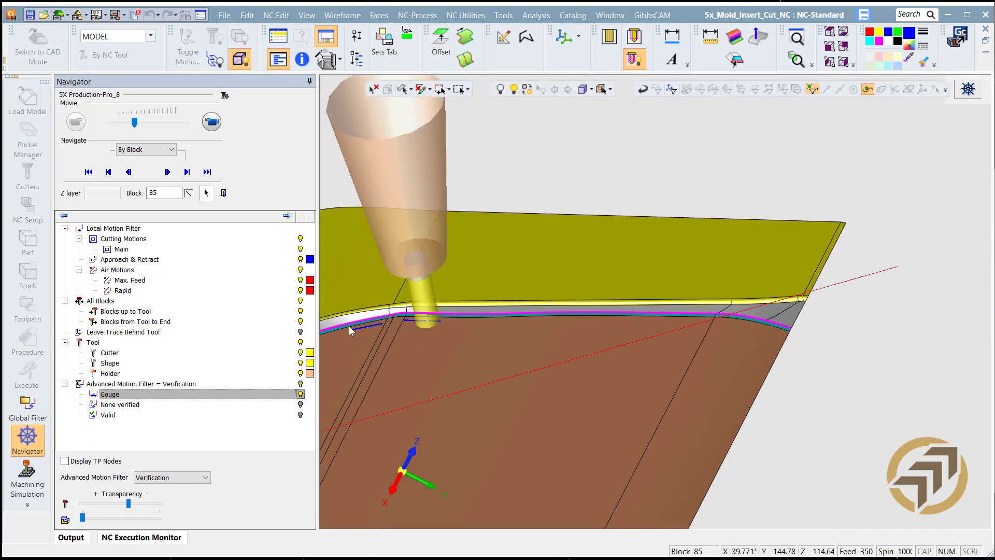
# - Compare the two gouging segments on either side of the thin blend faces and exit Navigator
pyautogui.keyDown('ctrl'); pyautogui.moveTo(378, 346); pyautogui.dragTo(662, 348, button='middle'); pyautogui.keyUp('ctrl')
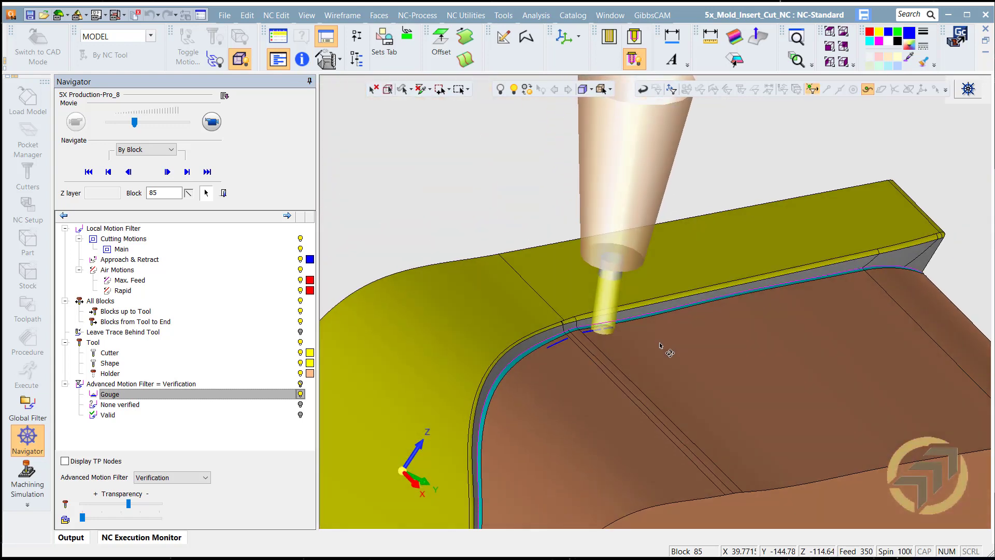
pyautogui.scroll(1, 624, 367)
pyautogui.keyDown('ctrl'); pyautogui.moveTo(624, 368); pyautogui.dragTo(656, 192, button='right'); pyautogui.keyUp('ctrl')
pyautogui.moveTo(550, 377); pyautogui.dragTo(661, 261)
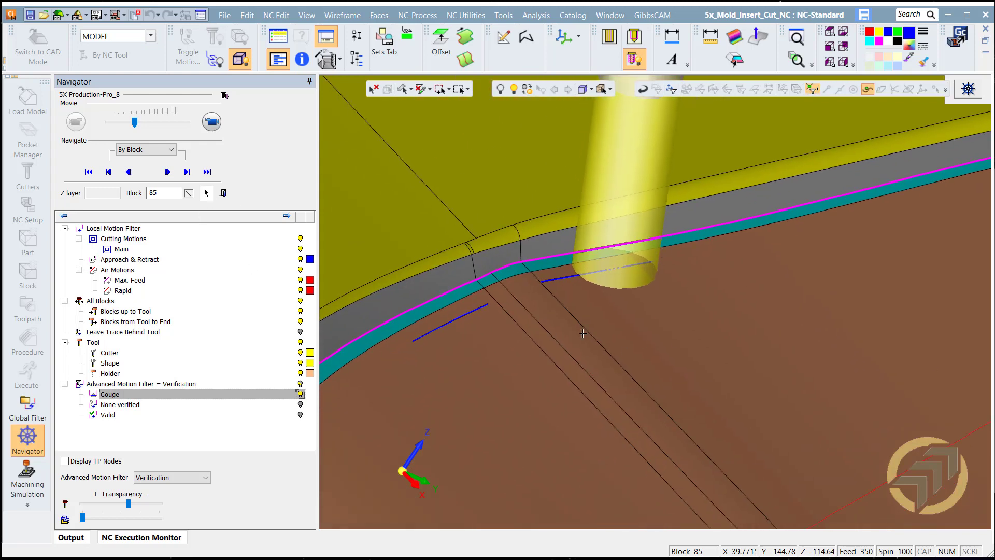
pyautogui.keyDown('ctrl'); pyautogui.moveTo(721, 328); pyautogui.dragTo(776, 279, button='middle'); pyautogui.keyUp('ctrl')
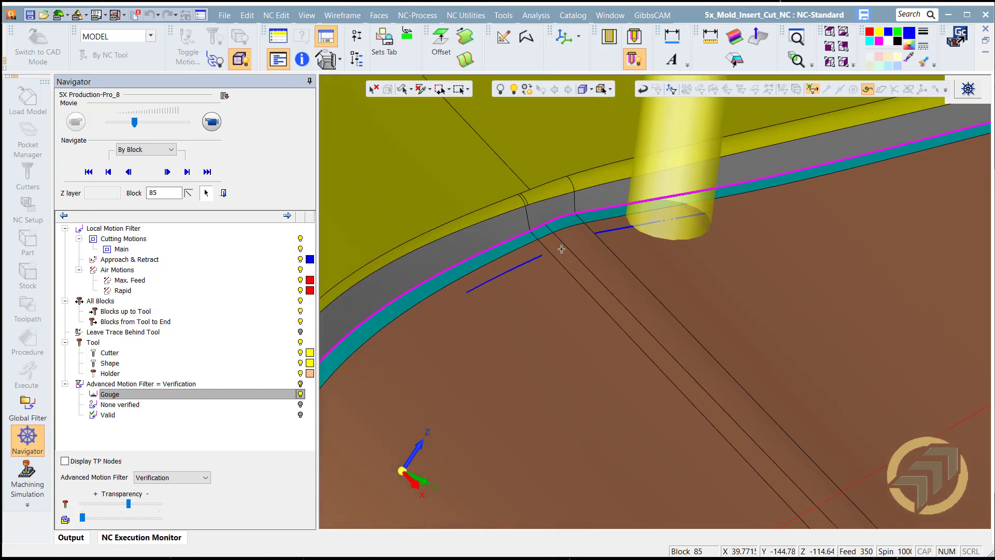
pyautogui.click(226, 192)
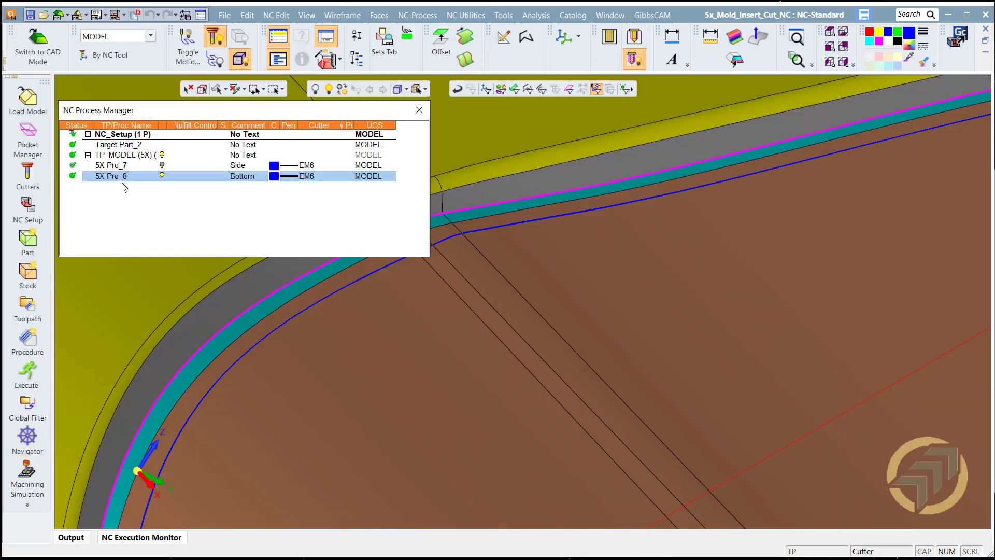
# - Edit the Bottom procedure's tool trajectory and reopen the check surface selection for gouge check 2
pyautogui.doubleClick(119, 176)
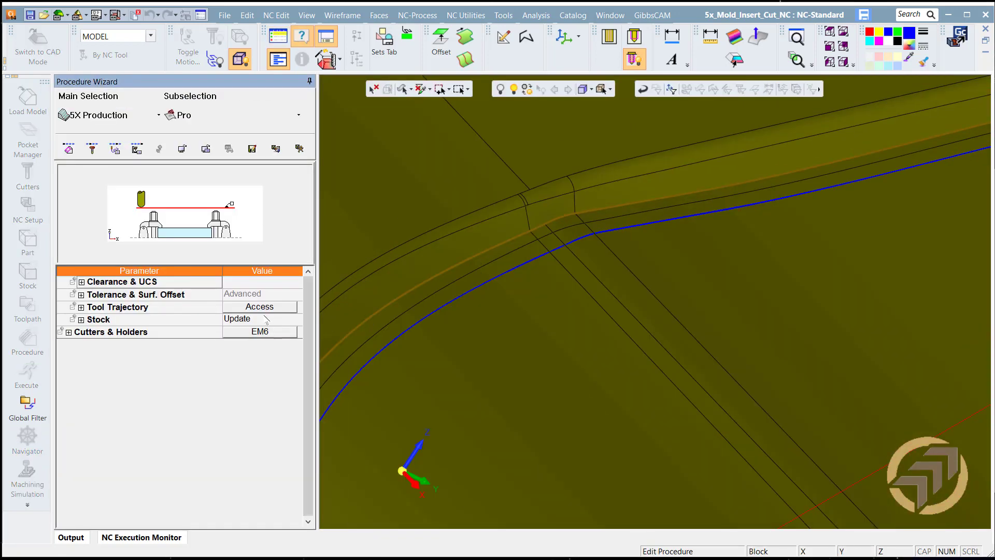
pyautogui.click(265, 310)
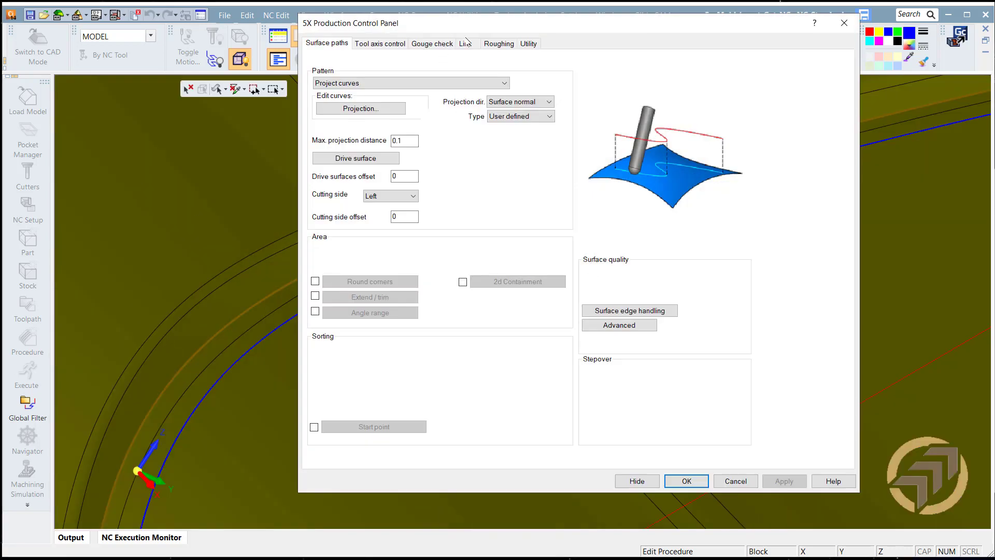
pyautogui.click(443, 46)
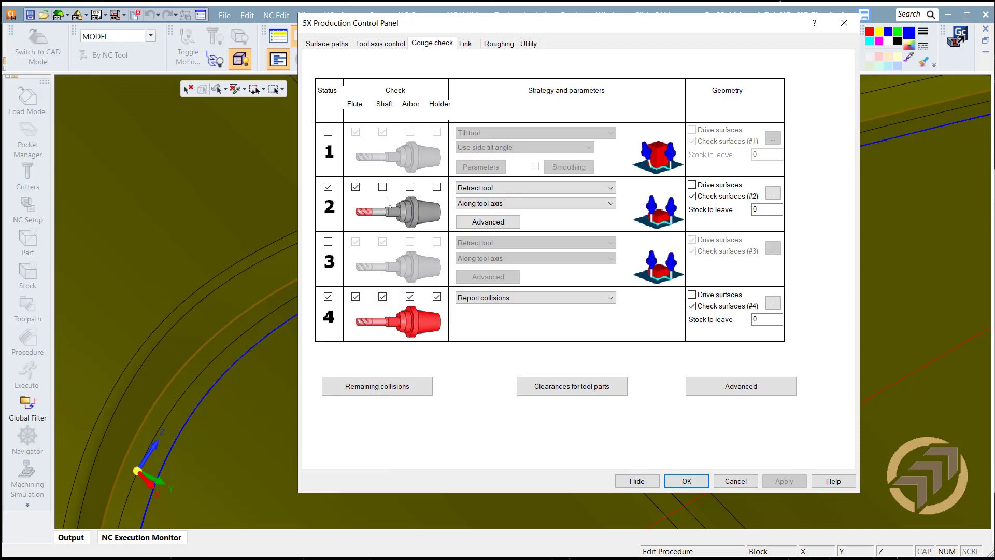
pyautogui.click(772, 193)
# - Add the floor faces beside the narrow wall, including the thin blend faces and the curved face, to check surfaces #2
pyautogui.scroll(-3, 592, 441)
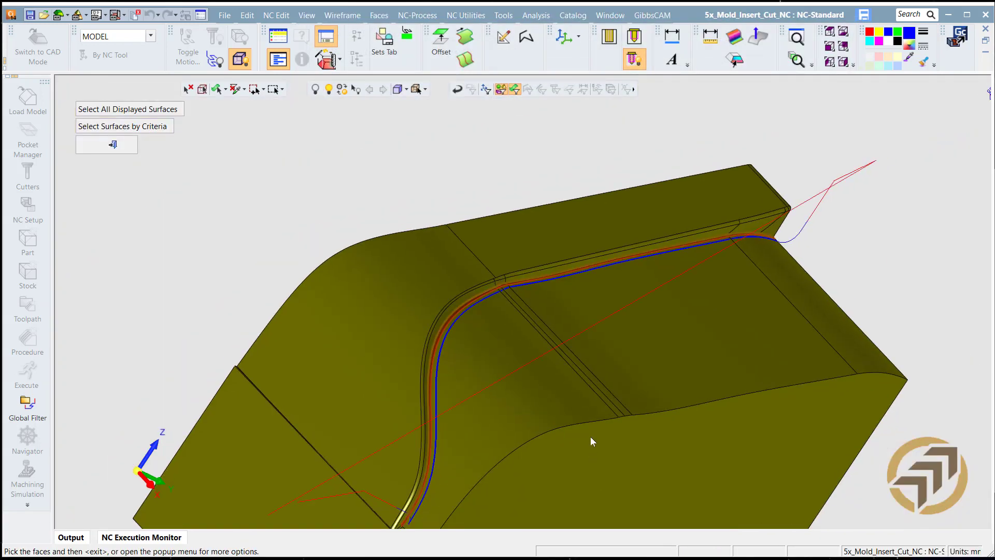
pyautogui.moveTo(813, 265); pyautogui.dragTo(784, 284, button='middle')
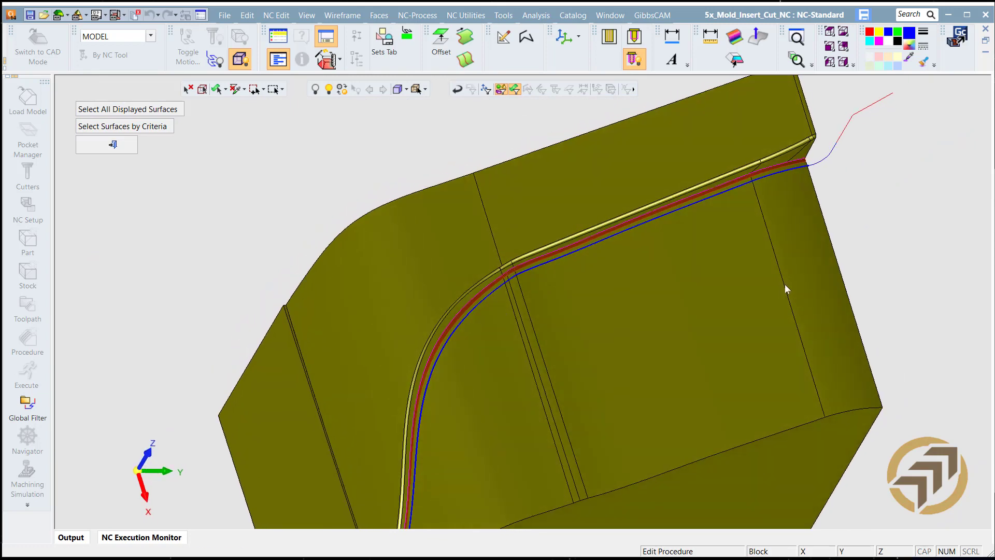
pyautogui.click(800, 221)
pyautogui.click(713, 307)
pyautogui.scroll(5, 576, 455)
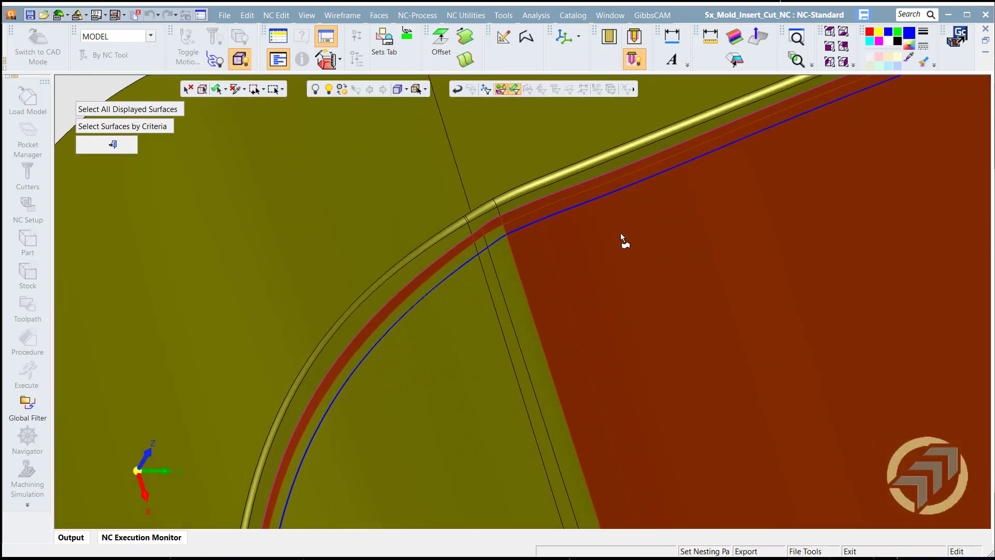
pyautogui.click(509, 337)
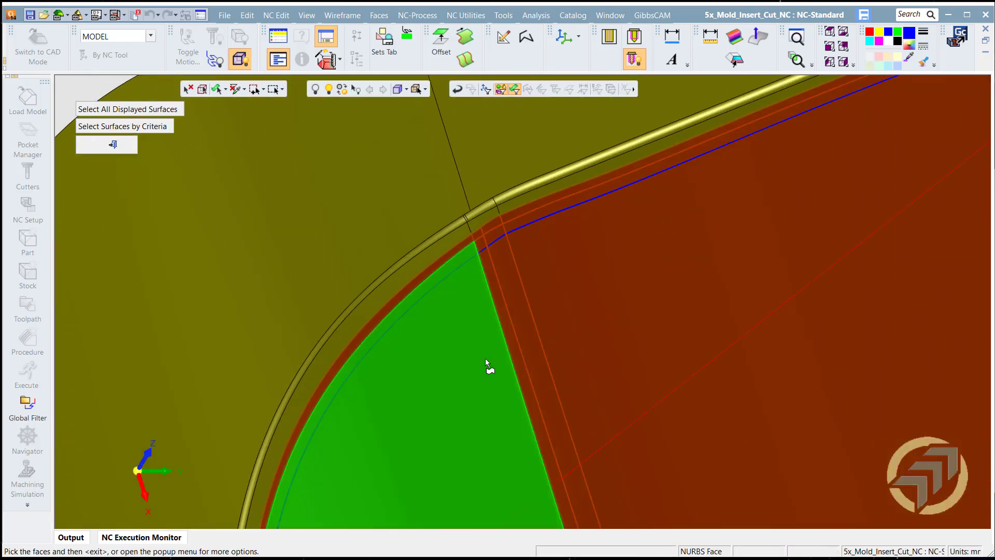
pyautogui.click(487, 359)
pyautogui.keyDown('ctrl'); pyautogui.moveTo(489, 359); pyautogui.dragTo(602, 195, button='middle'); pyautogui.keyUp('ctrl')
pyautogui.keyDown('ctrl'); pyautogui.moveTo(508, 379); pyautogui.dragTo(517, 306, button='middle'); pyautogui.keyUp('ctrl')
pyautogui.middleClick(517, 306)
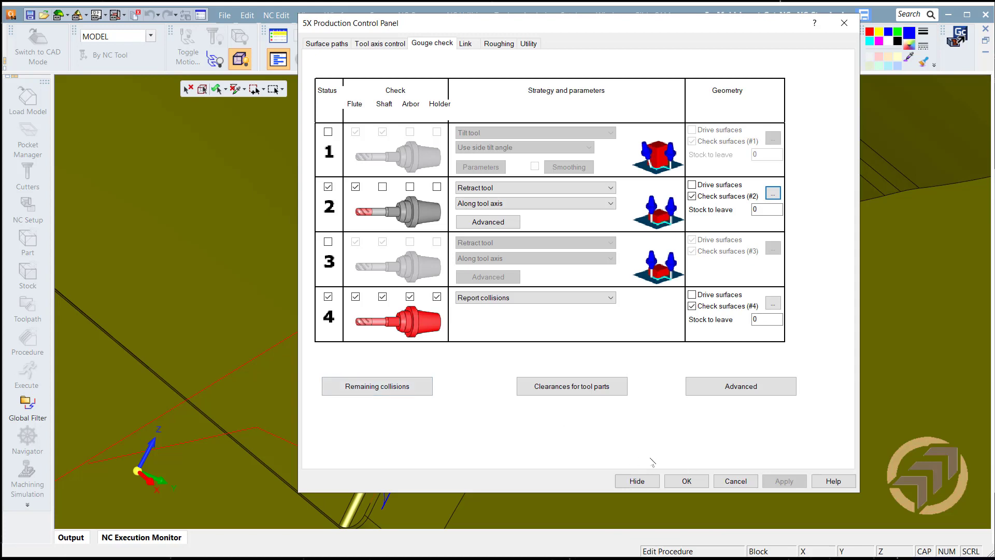
# - Accept the gouge check settings, recalculate the Bottom procedure and review its execution log for remaining collisions
pyautogui.click(686, 481)
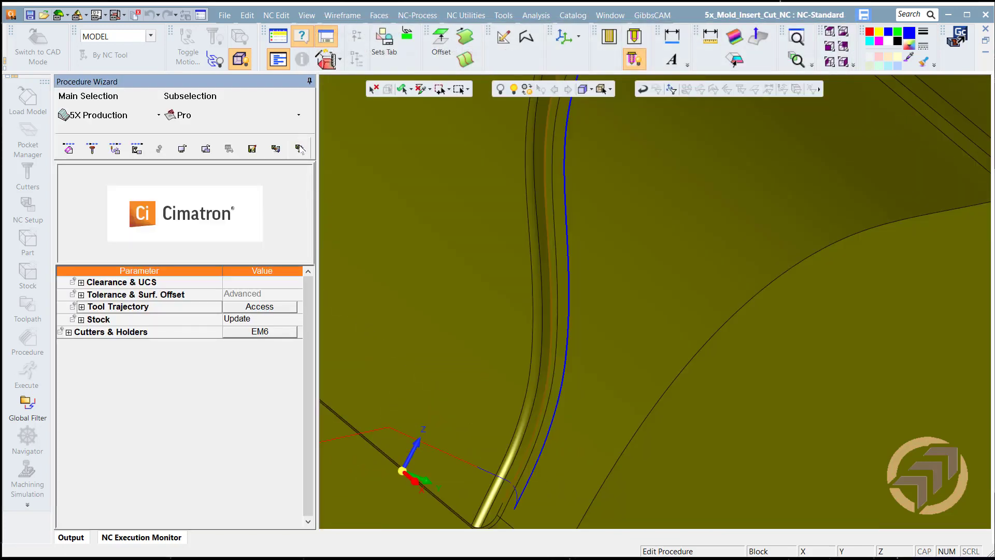
pyautogui.click(300, 149)
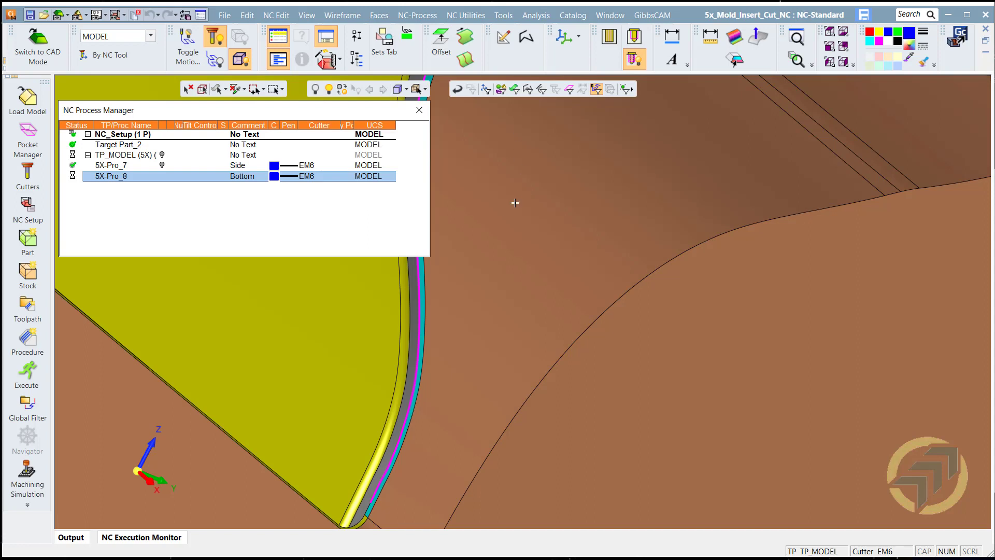
pyautogui.rightClick(127, 177)
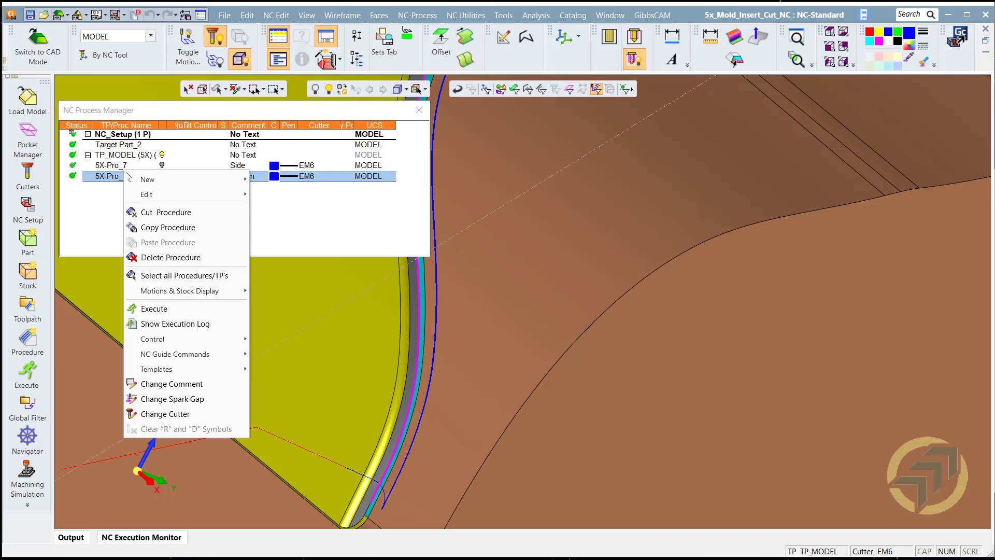
pyautogui.click(190, 325)
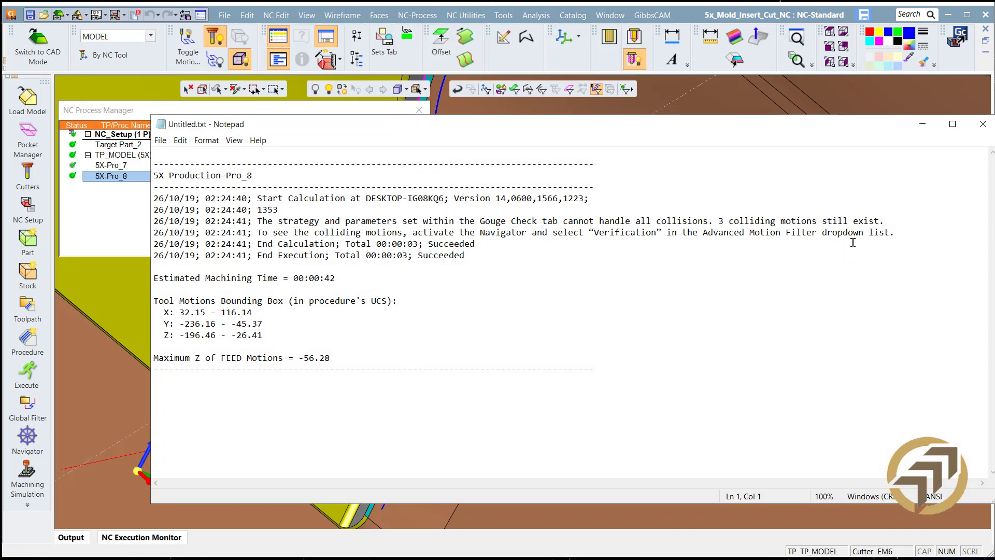
pyautogui.click(983, 124)
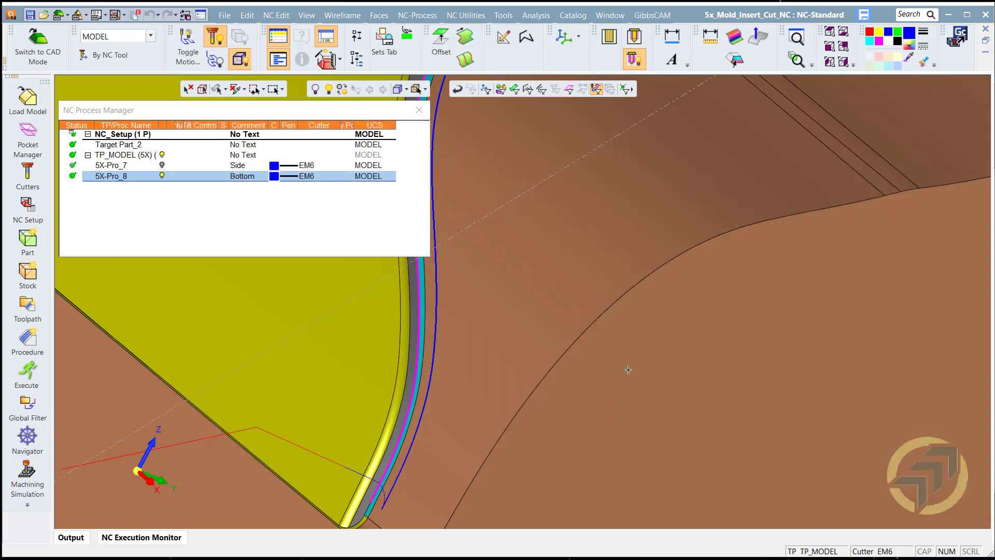
# - Open the Bottom procedure in Navigator with the Verification motion filter and show only the gouge motions
pyautogui.scroll(-2, 580, 374)
pyautogui.moveTo(488, 408)
pyautogui.mouseDown(button='middle')
pyautogui.moveTo(524, 376)
pyautogui.moveTo(478, 392)
pyautogui.mouseUp(button='middle')
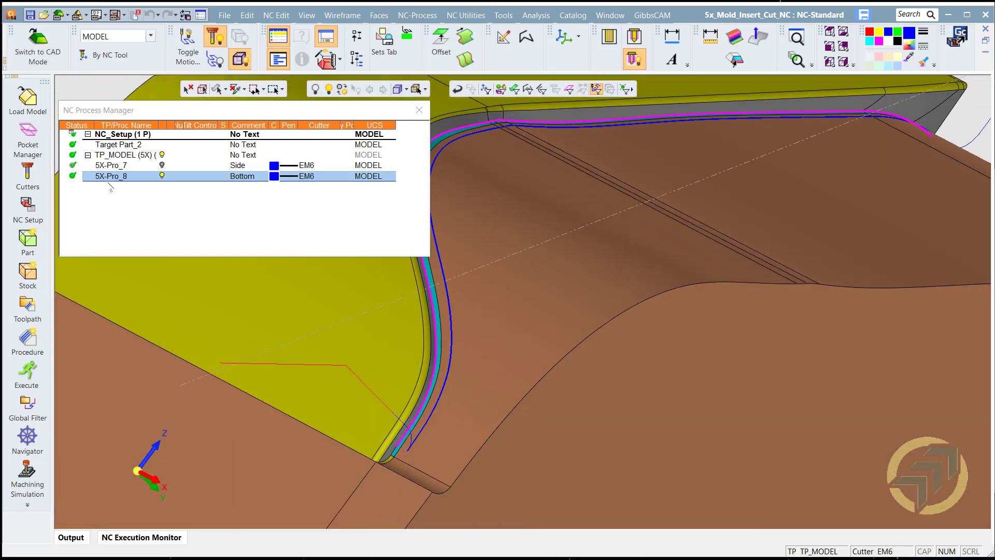
pyautogui.click(27, 438)
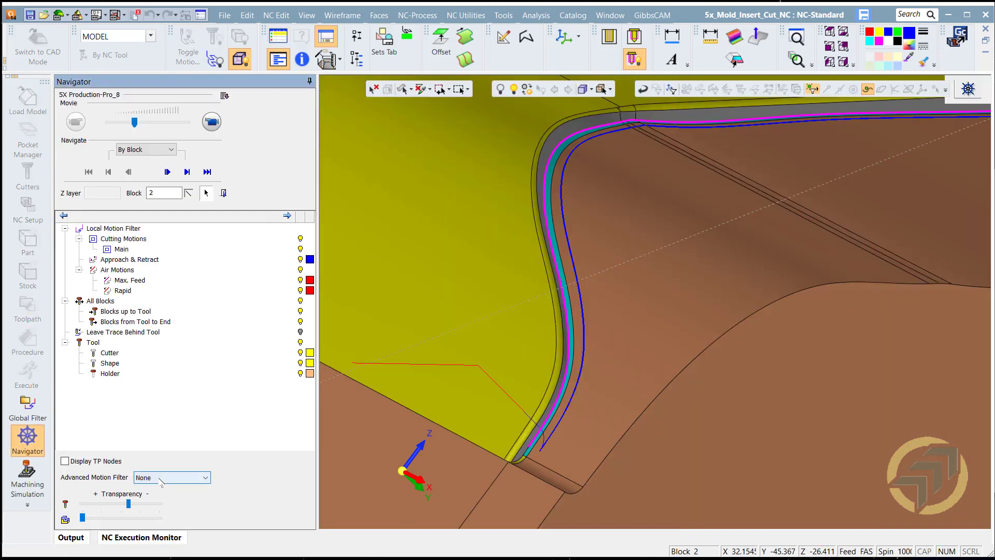
pyautogui.click(155, 480)
pyautogui.click(161, 496)
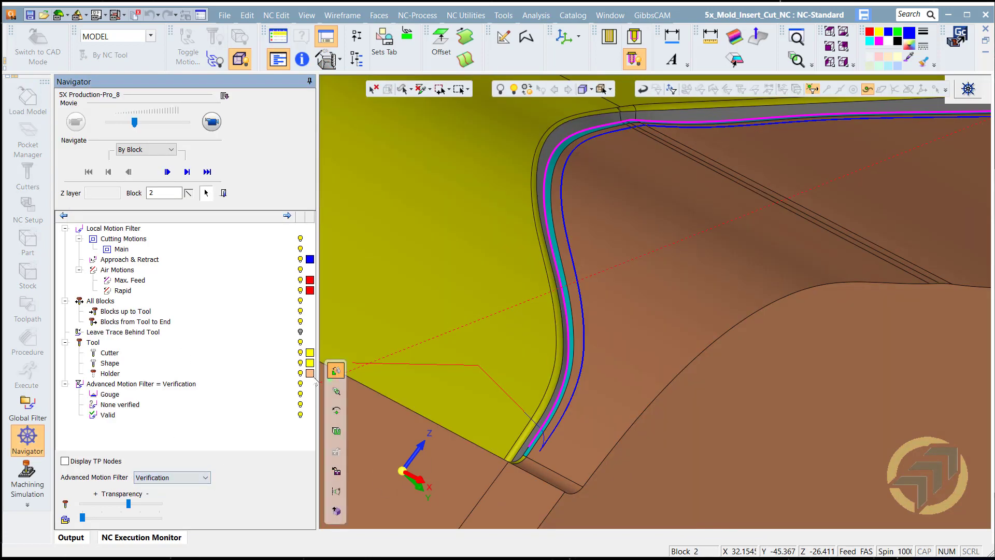
pyautogui.click(300, 394)
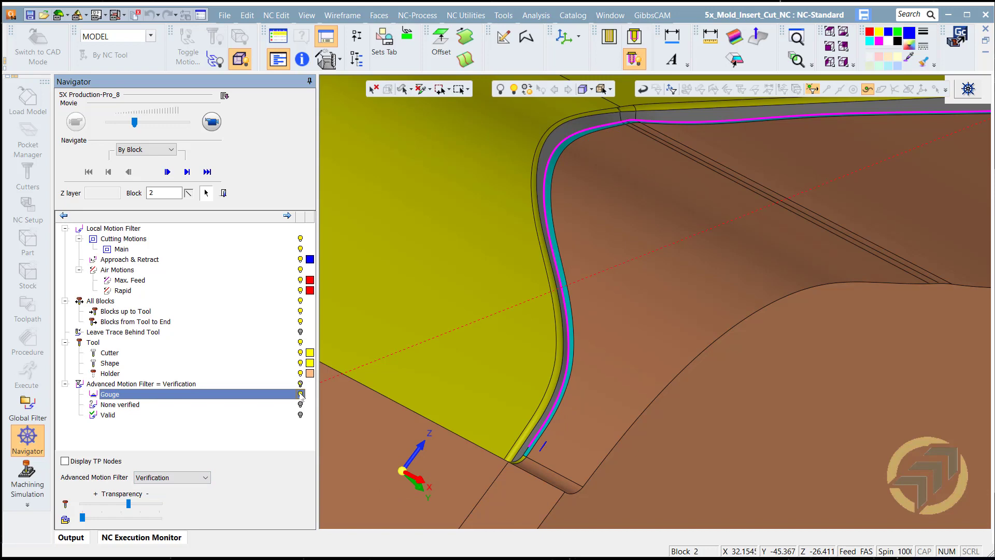
# - Look along the whole wall for remaining gouging motions and examine the short segment at the curved wall's end
pyautogui.keyDown('ctrl'); pyautogui.moveTo(691, 253); pyautogui.dragTo(671, 409, button='right'); pyautogui.keyUp('ctrl')
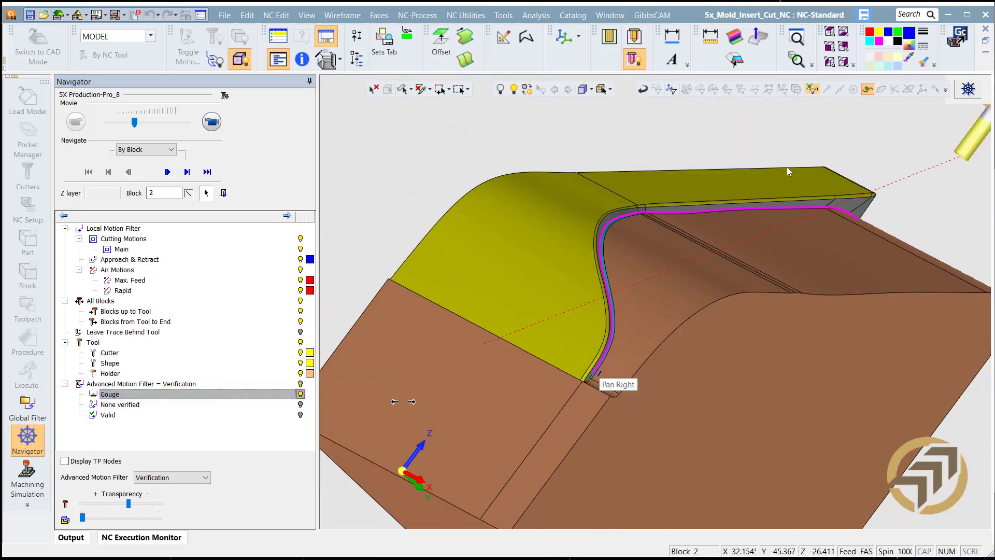
pyautogui.keyDown('ctrl'); pyautogui.moveTo(700, 234); pyautogui.dragTo(750, 160, button='middle'); pyautogui.keyUp('ctrl')
pyautogui.keyDown('ctrl'); pyautogui.moveTo(799, 138); pyautogui.dragTo(812, 174); pyautogui.keyUp('ctrl')
pyautogui.moveTo(811, 175); pyautogui.dragTo(548, 379, button='middle')
pyautogui.keyDown('ctrl'); pyautogui.moveTo(757, 215); pyautogui.dragTo(750, 190); pyautogui.keyUp('ctrl')
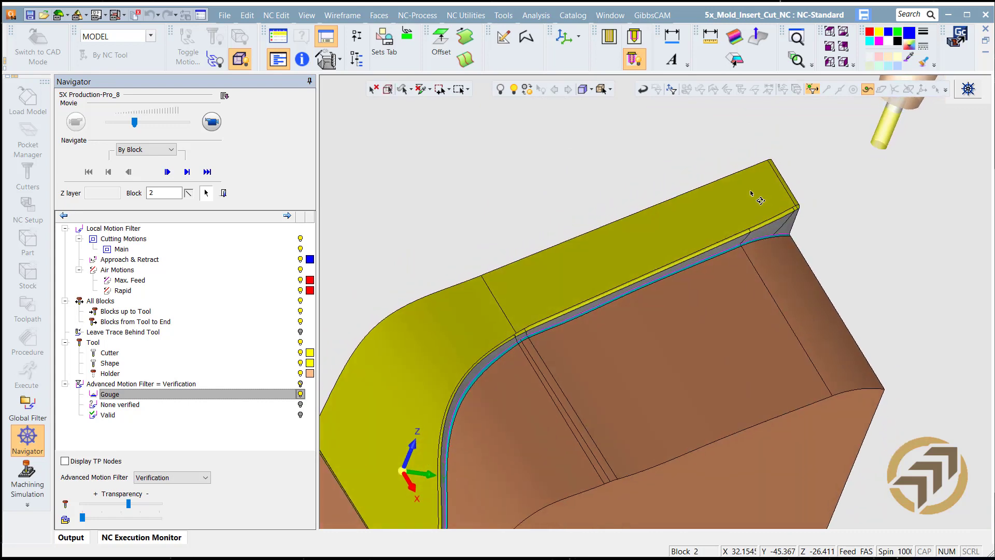
pyautogui.keyDown('ctrl'); pyautogui.moveTo(570, 413); pyautogui.dragTo(713, 177, button='middle'); pyautogui.keyUp('ctrl')
pyautogui.scroll(2, 597, 393)
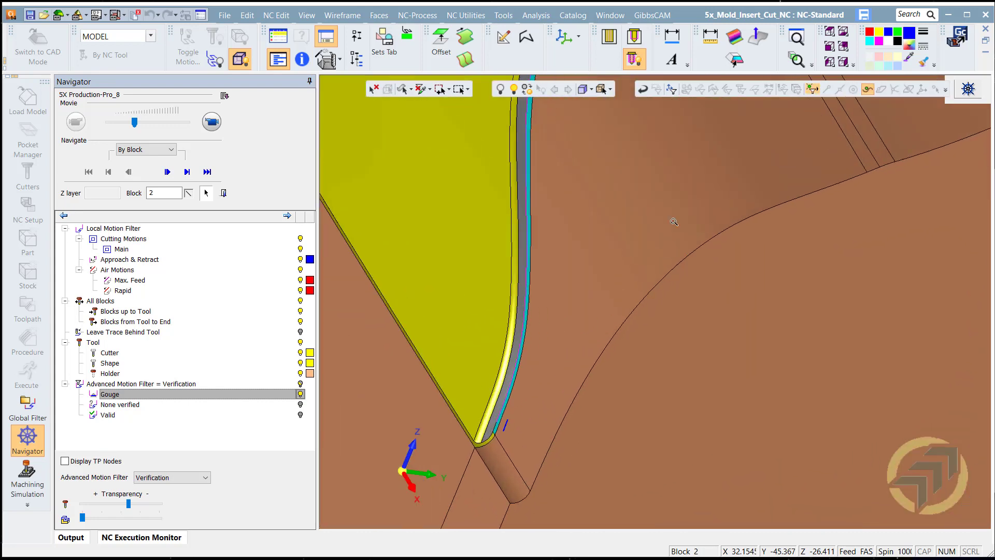
pyautogui.scroll(3, 701, 326)
pyautogui.keyDown('ctrl'); pyautogui.moveTo(742, 176); pyautogui.dragTo(600, 349, button='middle'); pyautogui.keyUp('ctrl')
pyautogui.keyDown('ctrl'); pyautogui.moveTo(600, 348); pyautogui.dragTo(623, 344); pyautogui.keyUp('ctrl')
pyautogui.scroll(3, 629, 311)
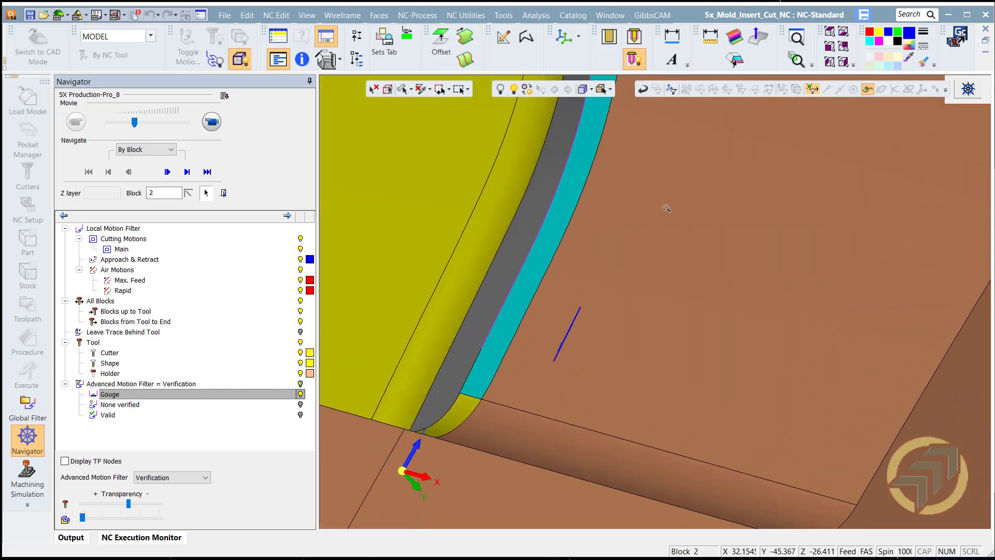
# - Place the tool on the short gouging segment near the curved wall's end and examine its contact
pyautogui.click(568, 331)
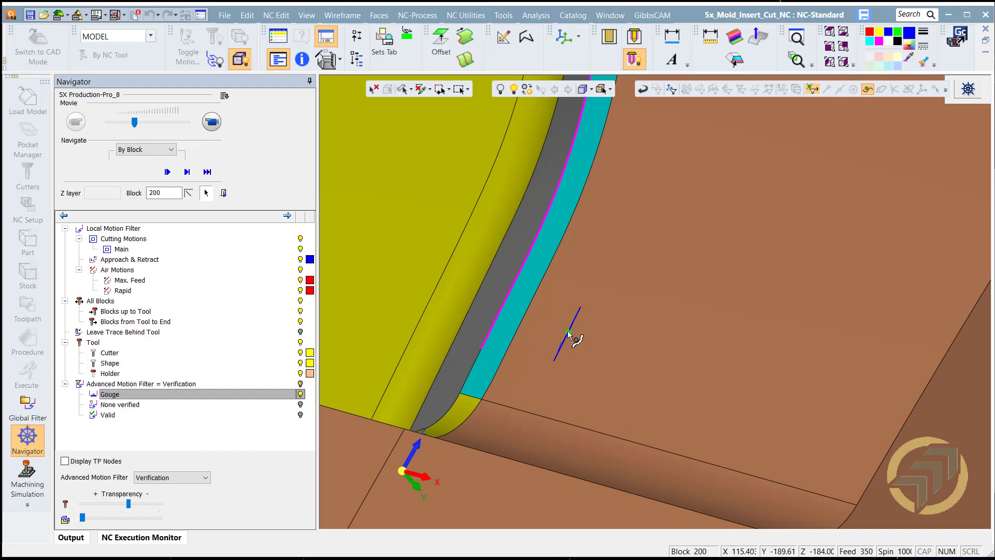
pyautogui.keyDown('ctrl'); pyautogui.moveTo(557, 328); pyautogui.dragTo(522, 312); pyautogui.keyUp('ctrl')
pyautogui.moveTo(522, 314); pyautogui.dragTo(535, 337, button='middle')
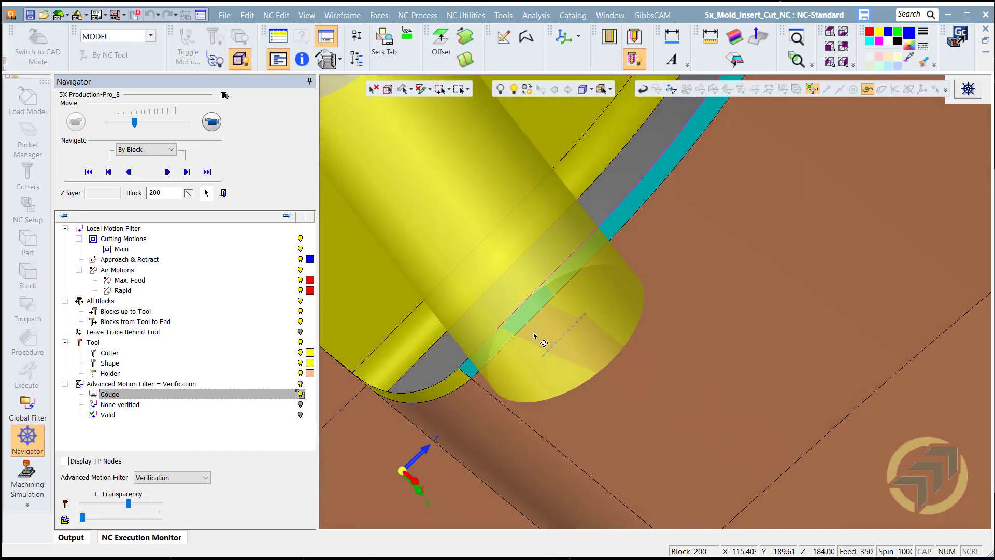
# - Move the tool to the end of the short gouging segment, inspect its contact with the corner blend and exit Navigator
pyautogui.click(542, 358)
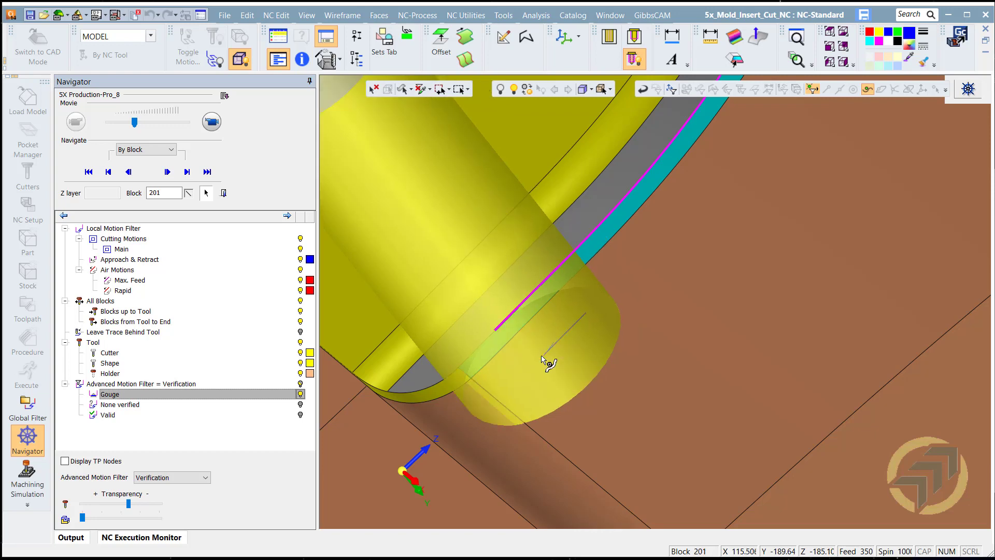
pyautogui.moveTo(537, 360); pyautogui.dragTo(513, 310, button='middle')
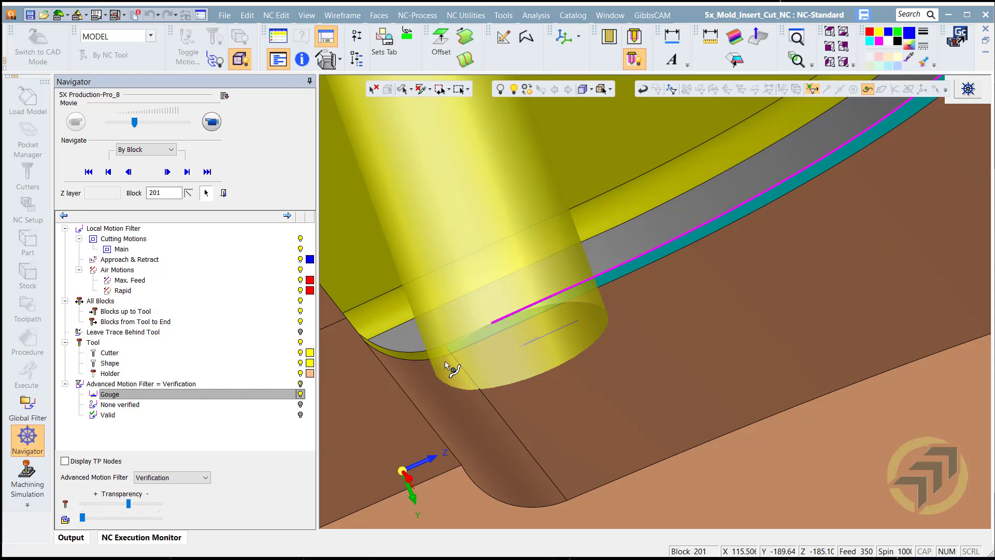
pyautogui.moveTo(564, 300)
pyautogui.mouseDown(button='middle')
pyautogui.moveTo(521, 353)
pyautogui.moveTo(562, 295)
pyautogui.moveTo(564, 313)
pyautogui.moveTo(532, 315)
pyautogui.mouseUp(button='middle')
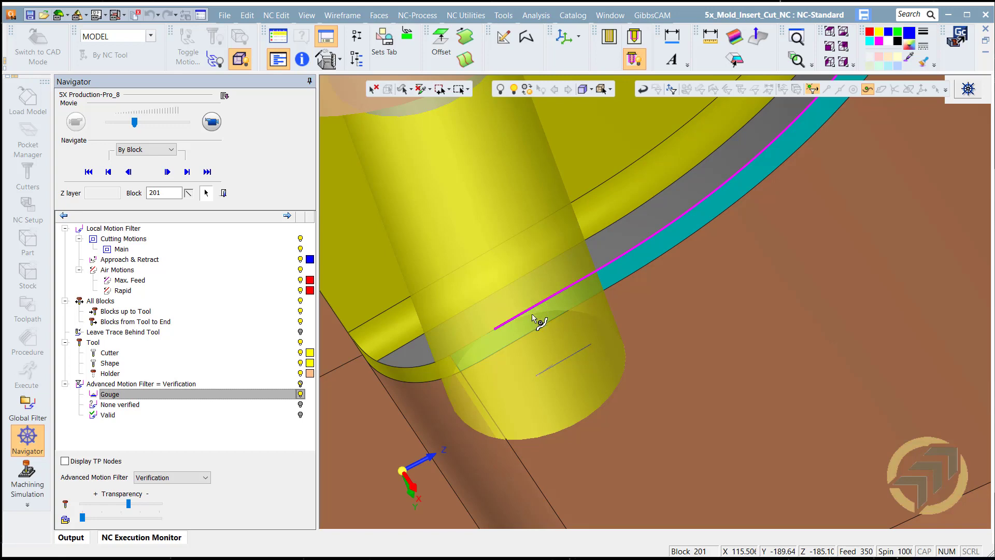
pyautogui.moveTo(540, 311); pyautogui.dragTo(561, 407)
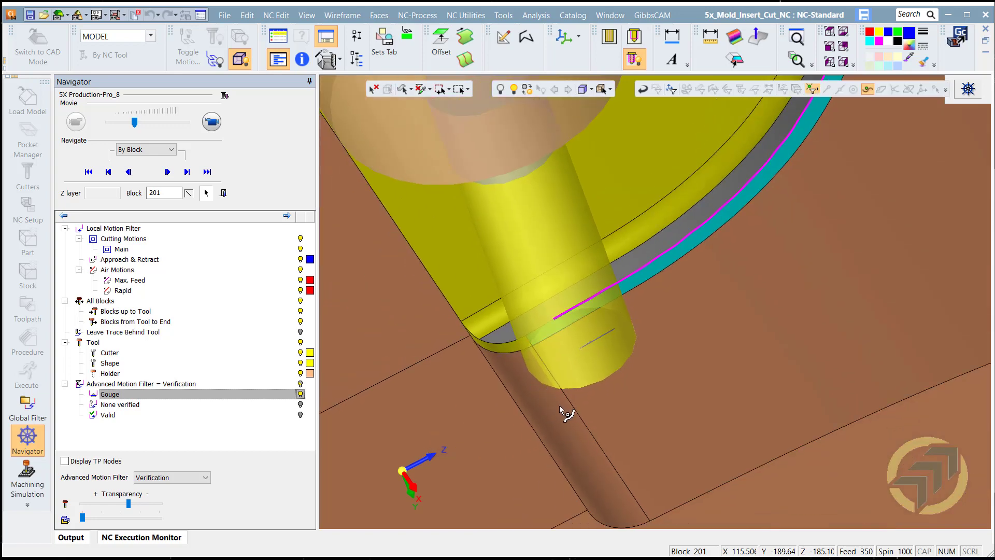
pyautogui.scroll(2, 559, 407)
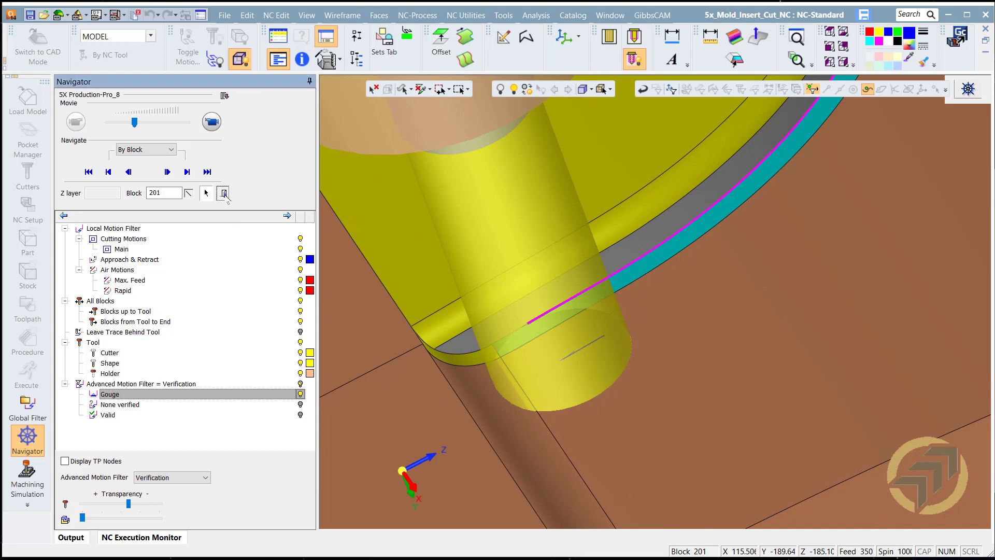
pyautogui.click(223, 192)
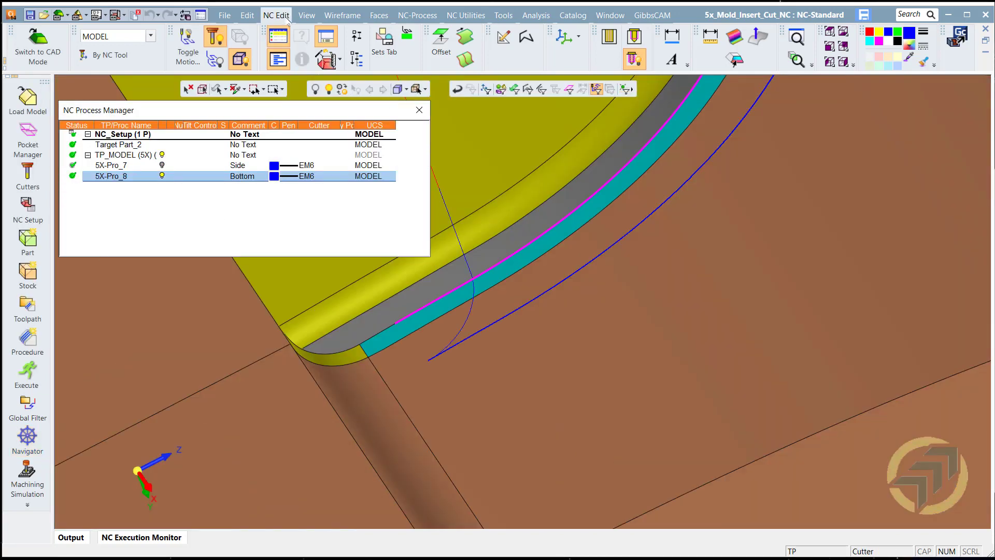
# - Trim the end of the magenta drive curve near the corner blend, using a point on the curve as the trimming tool
pyautogui.click(340, 13)
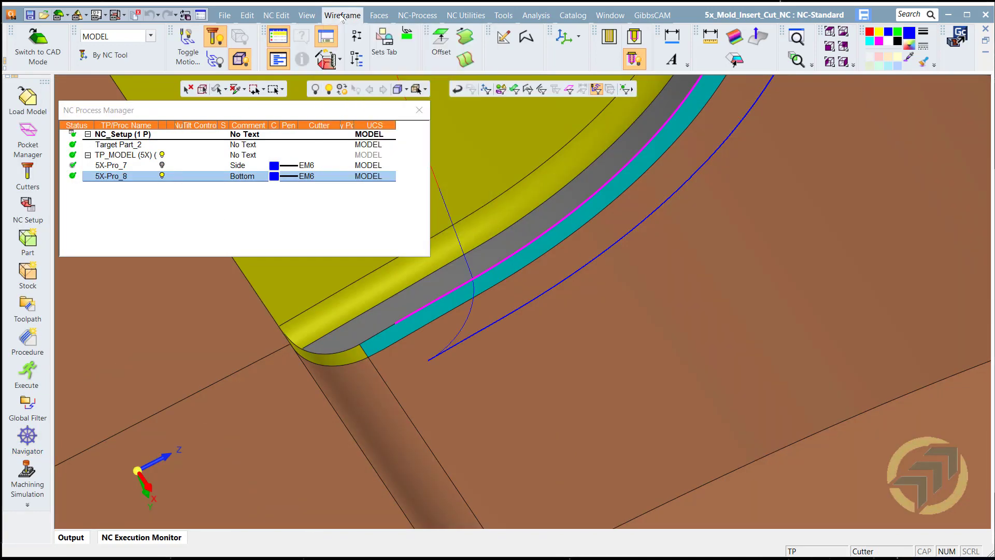
pyautogui.click(338, 158)
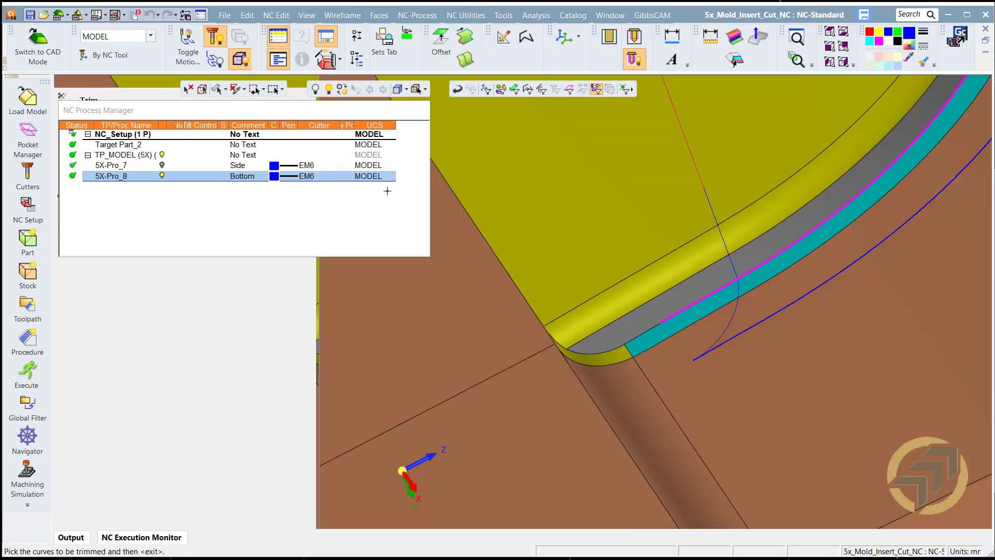
pyautogui.click(643, 257)
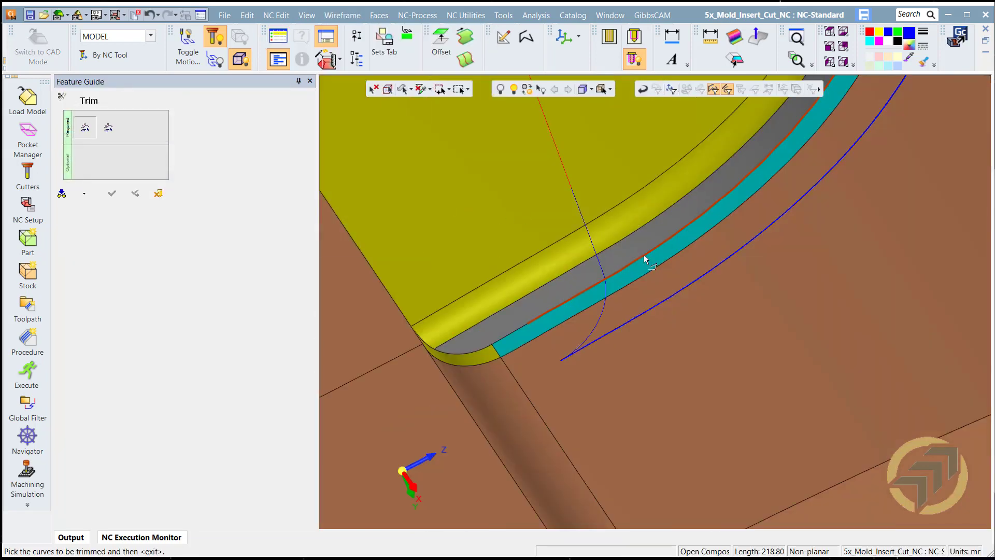
pyautogui.middleClick(651, 236)
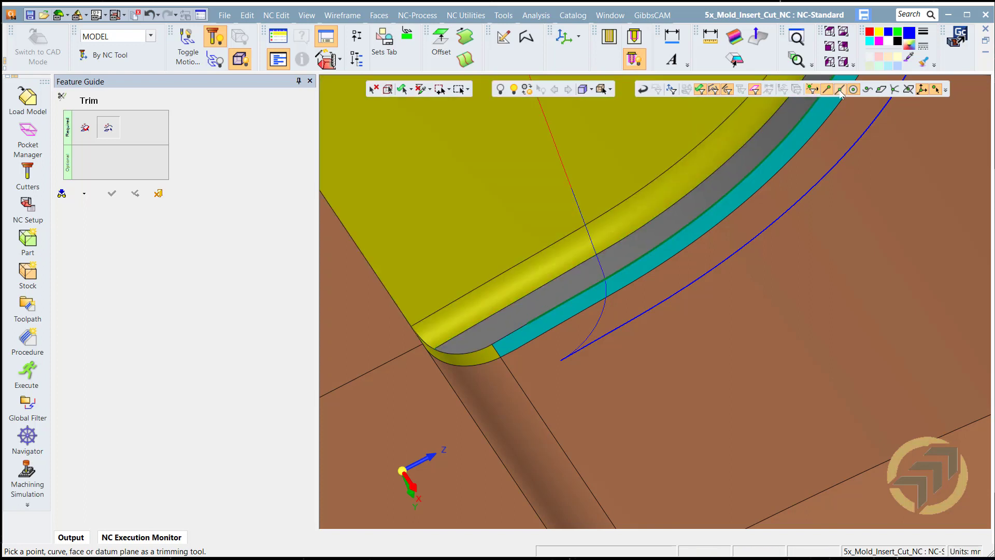
pyautogui.click(866, 89)
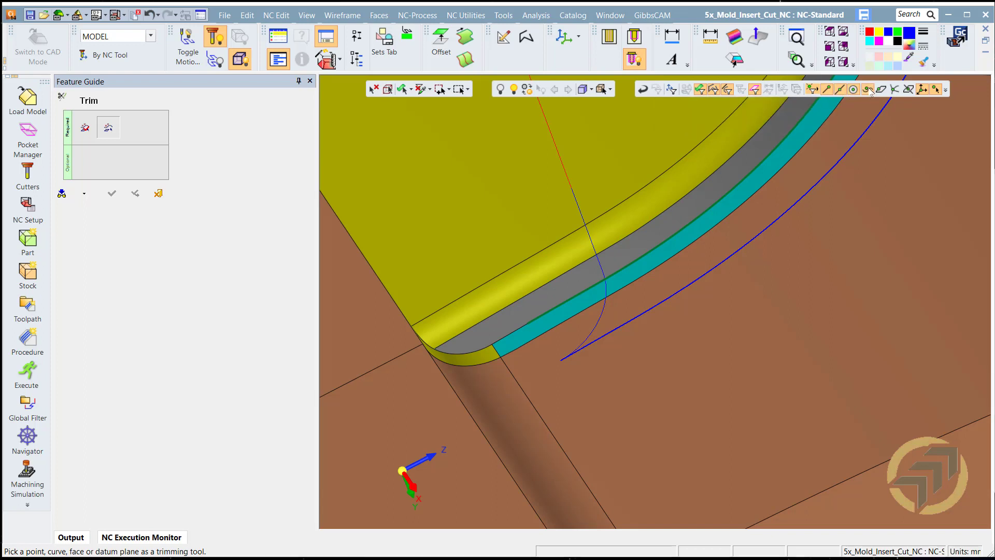
pyautogui.click(596, 289)
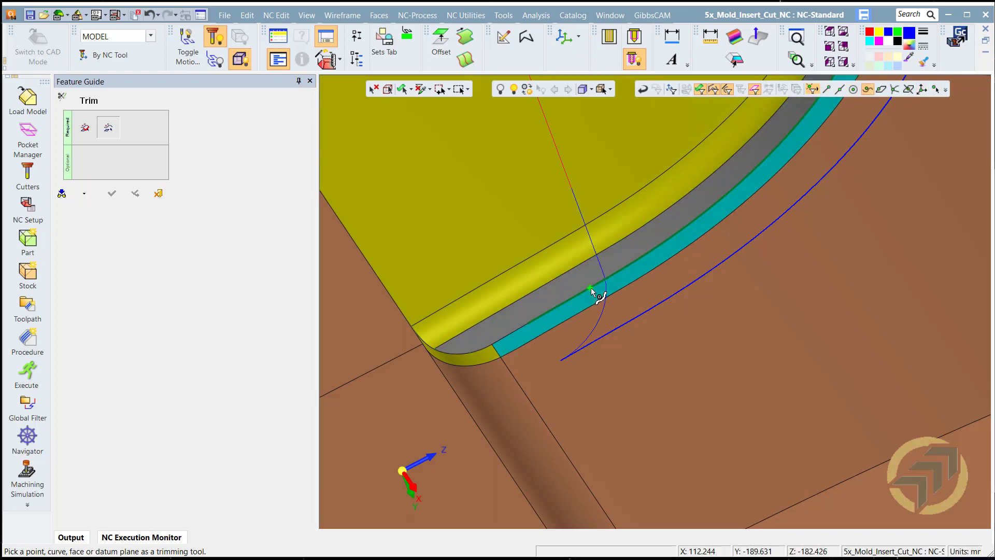
pyautogui.click(592, 287)
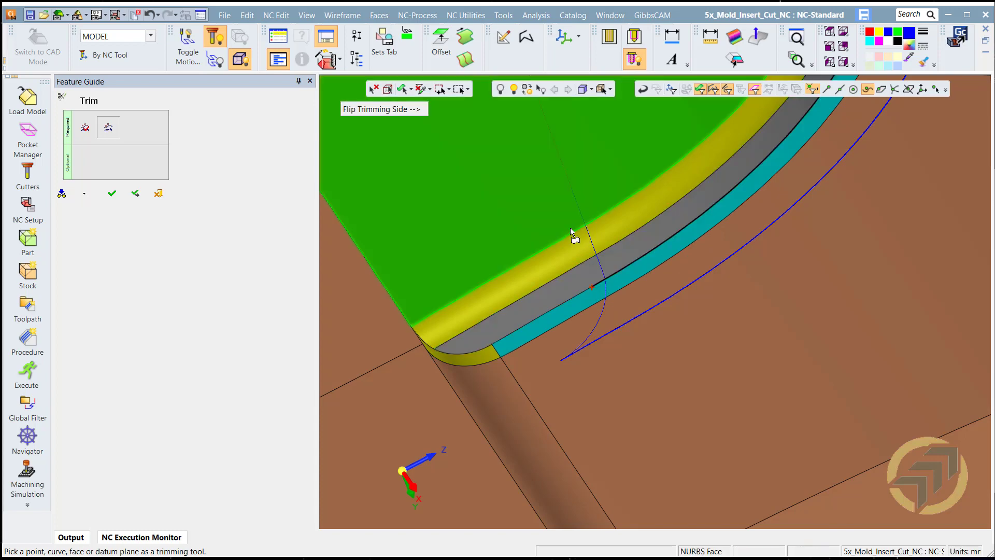
pyautogui.middleClick(570, 228)
pyautogui.click(570, 229)
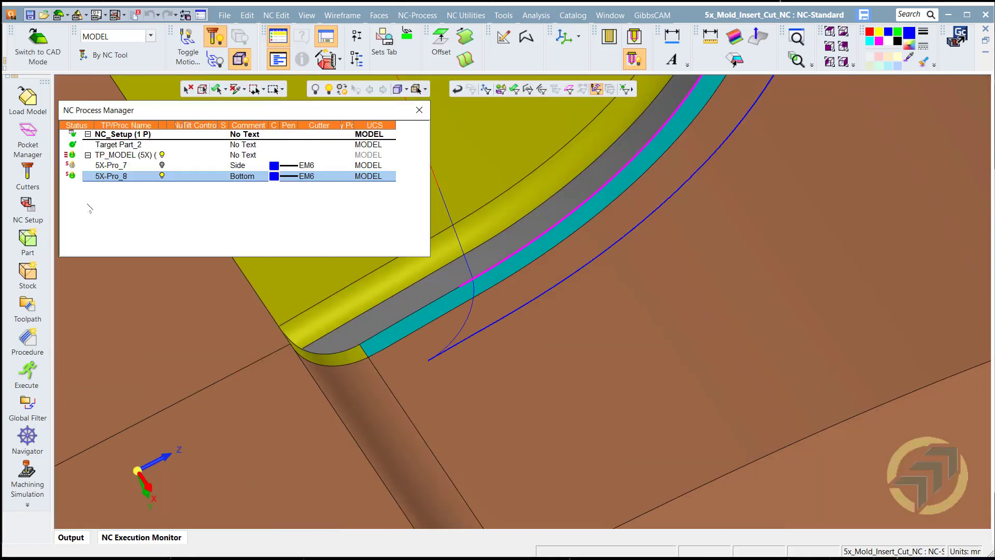
# - Recalculate the Side and Bottom procedures with the trimmed drive curve
pyautogui.doubleClick(100, 166)
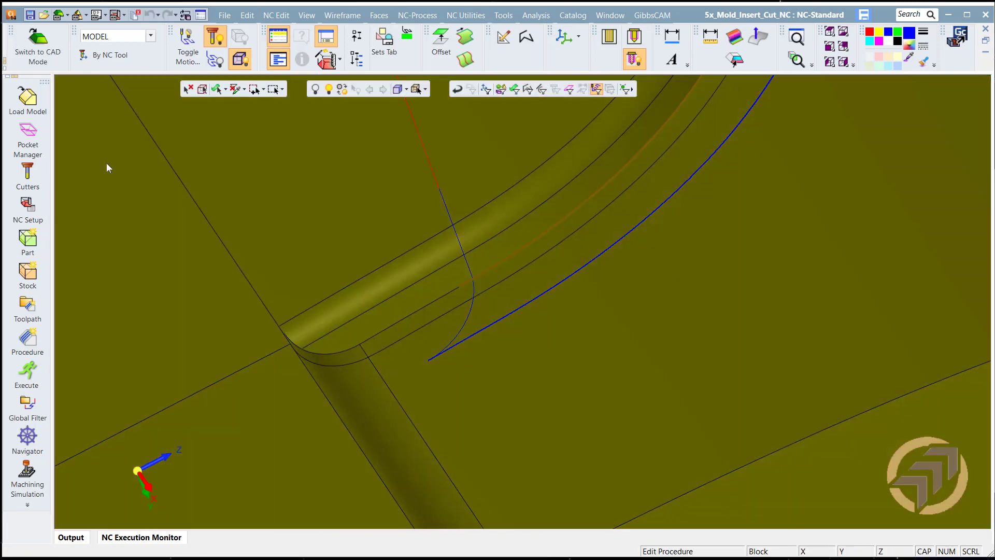
pyautogui.click(304, 149)
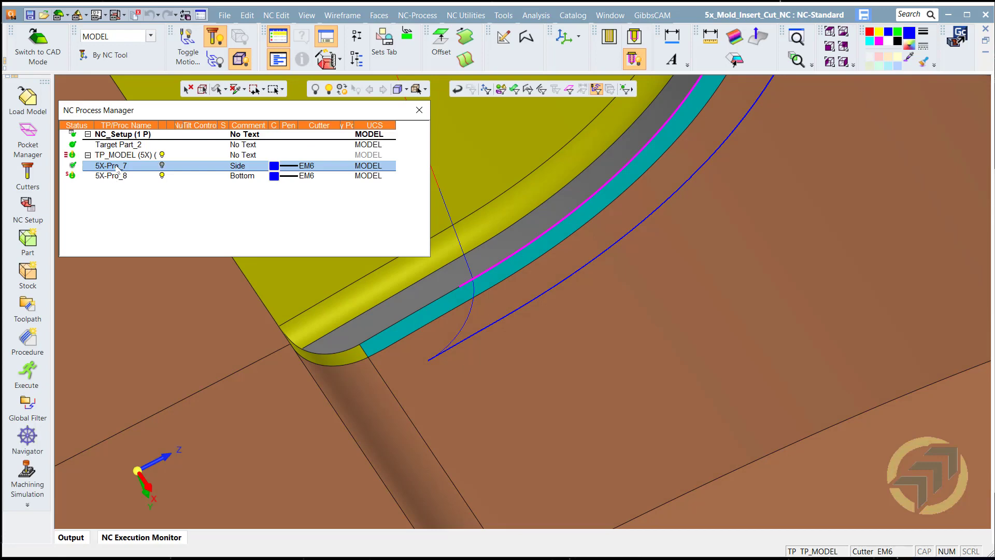
pyautogui.doubleClick(111, 175)
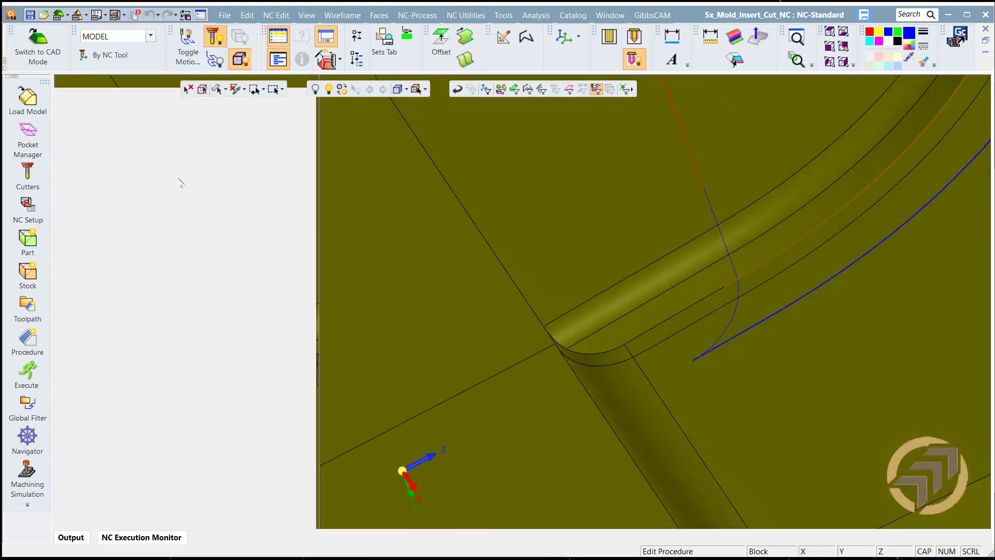
pyautogui.click(296, 149)
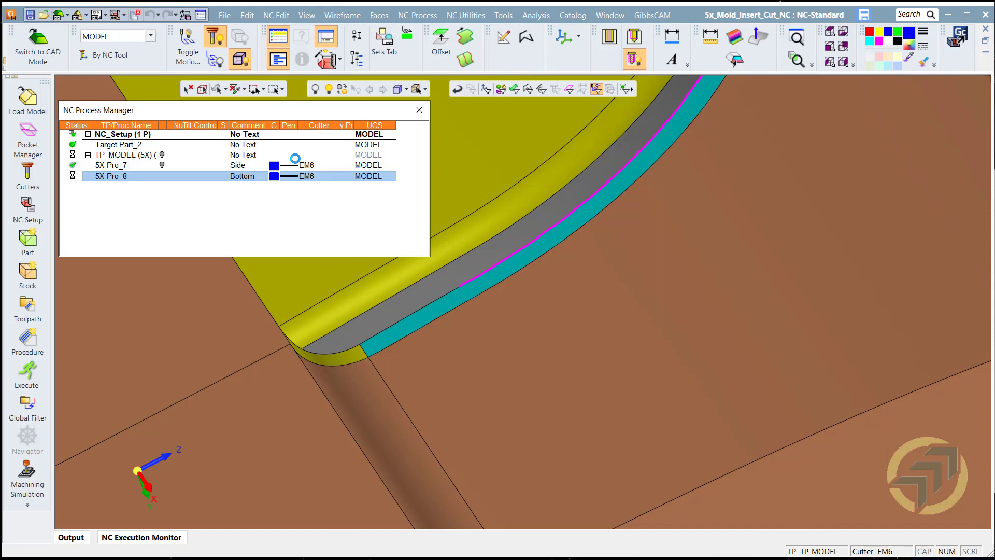
# - Check the execution logs of the Bottom and Side procedures for collision results
pyautogui.rightClick(118, 180)
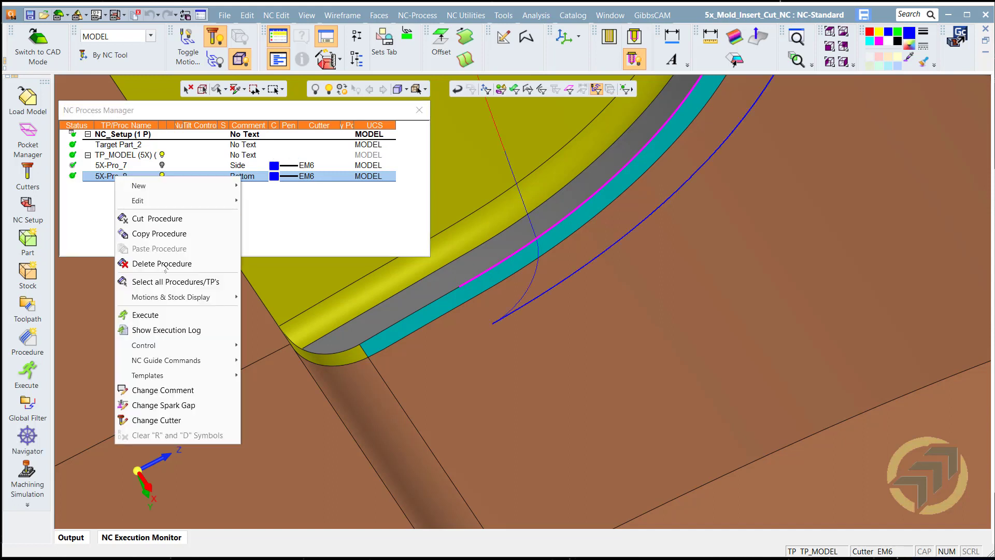
pyautogui.click(189, 330)
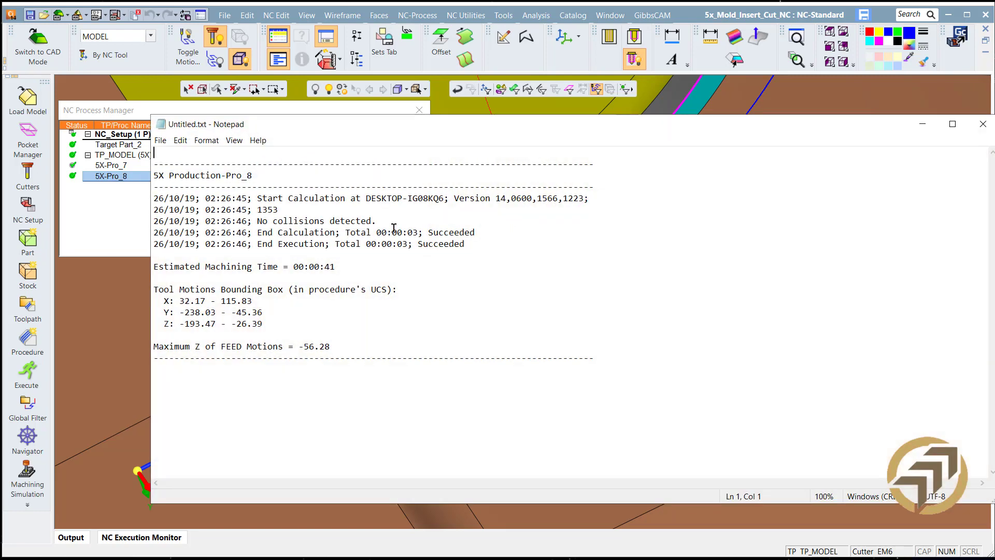
pyautogui.moveTo(378, 220); pyautogui.dragTo(209, 221)
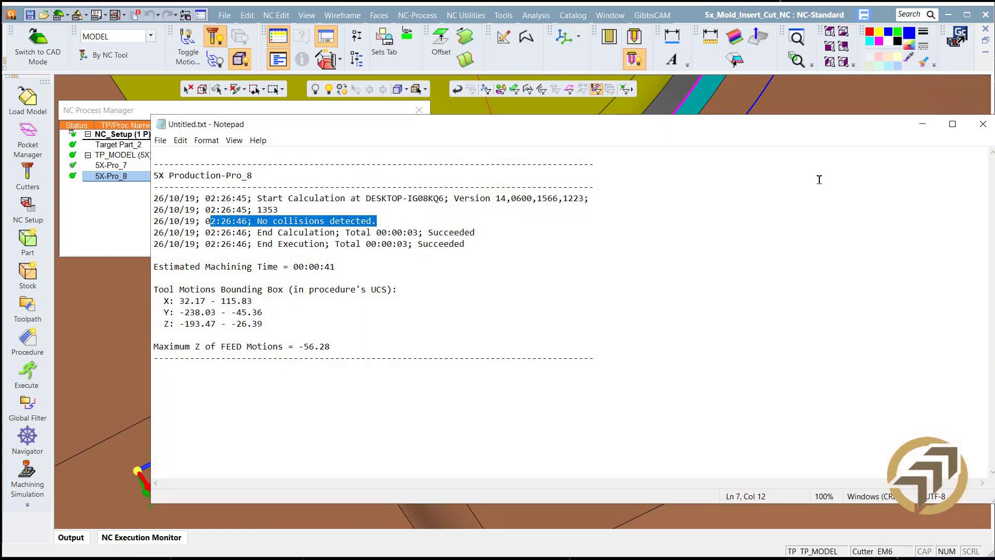
pyautogui.click(983, 124)
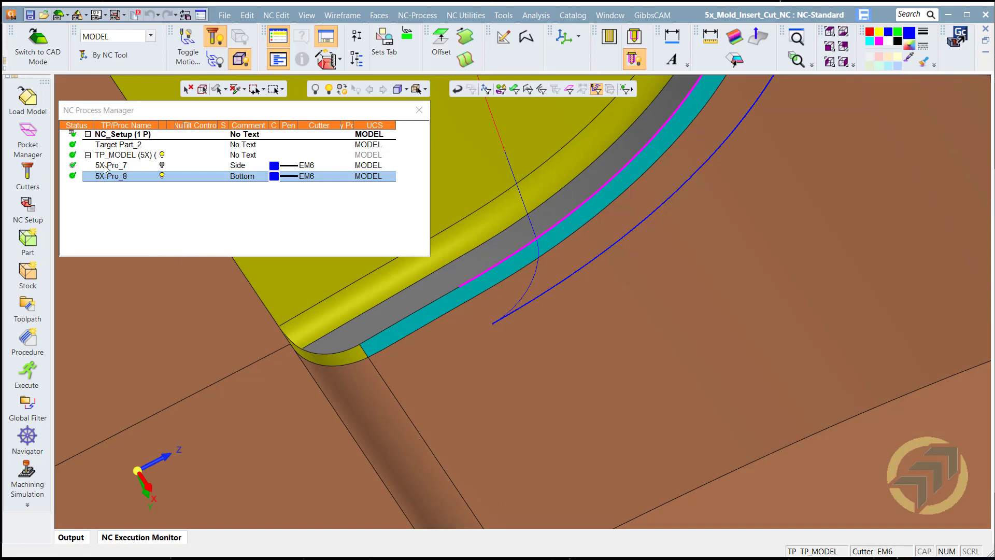
pyautogui.click(107, 166)
pyautogui.rightClick(107, 167)
pyautogui.click(151, 313)
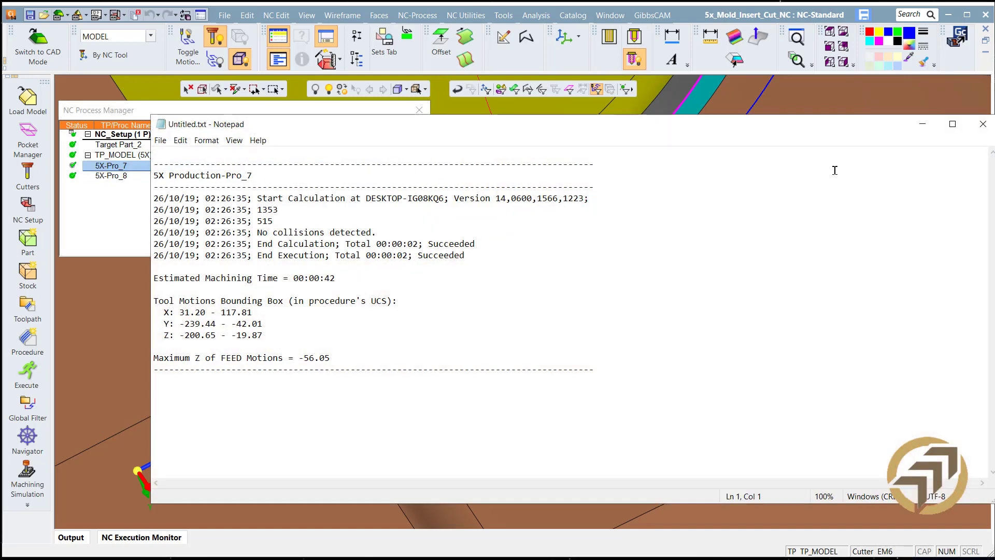
pyautogui.click(982, 124)
# - Open the machining simulation for the Bottom procedure on the 5XTT-DMU75_monoBLOCK machine, checking against the target part
pyautogui.keyDown('ctrl'); pyautogui.moveTo(719, 213); pyautogui.dragTo(690, 505, button='right'); pyautogui.keyUp('ctrl')
pyautogui.keyDown('ctrl'); pyautogui.moveTo(689, 213); pyautogui.dragTo(648, 503, button='right'); pyautogui.keyUp('ctrl')
pyautogui.moveTo(627, 301); pyautogui.dragTo(602, 231, button='middle')
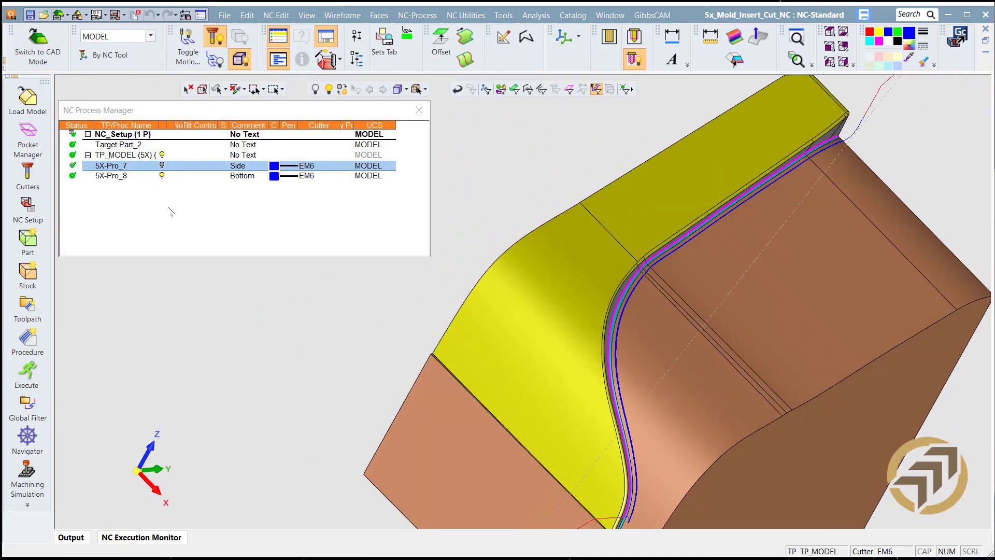
pyautogui.click(124, 176)
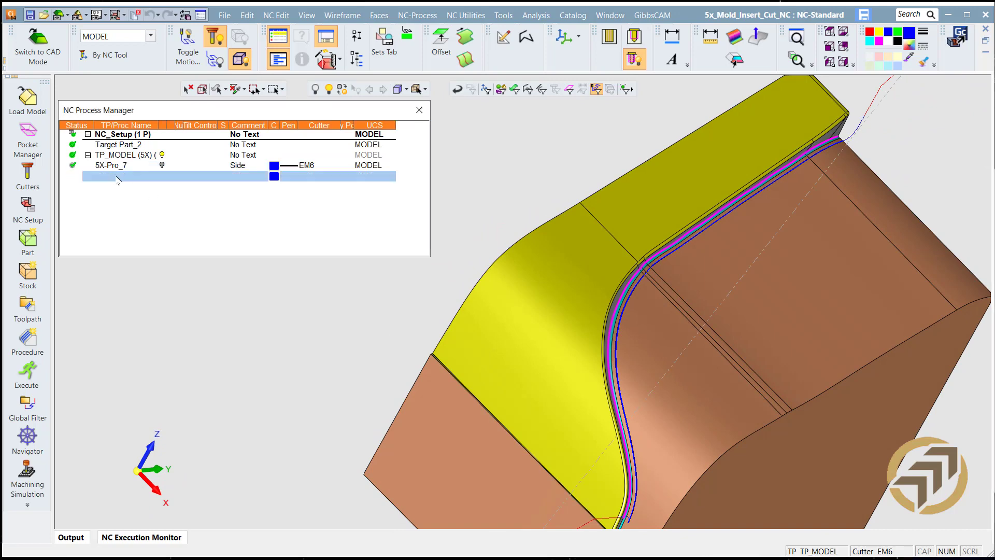
pyautogui.click(27, 474)
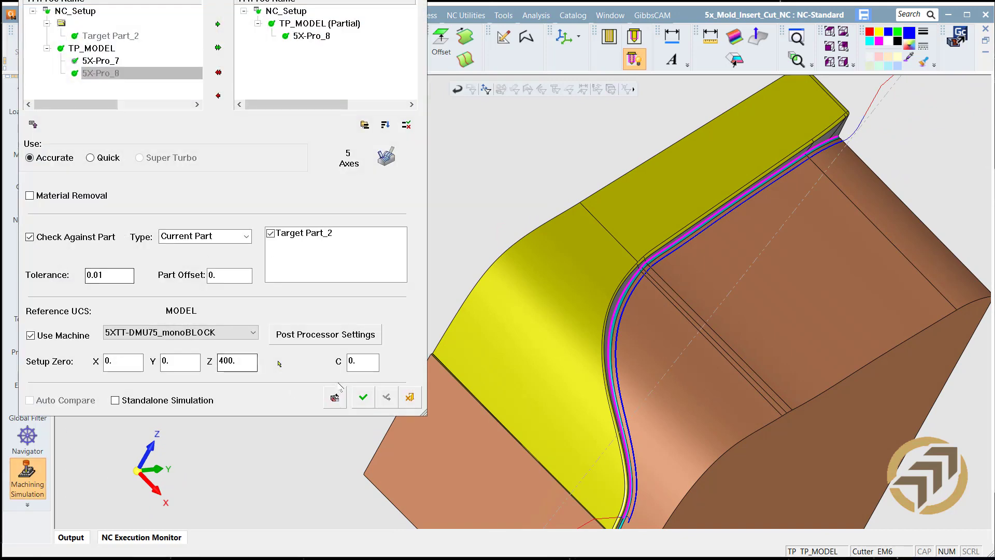
pyautogui.click(363, 398)
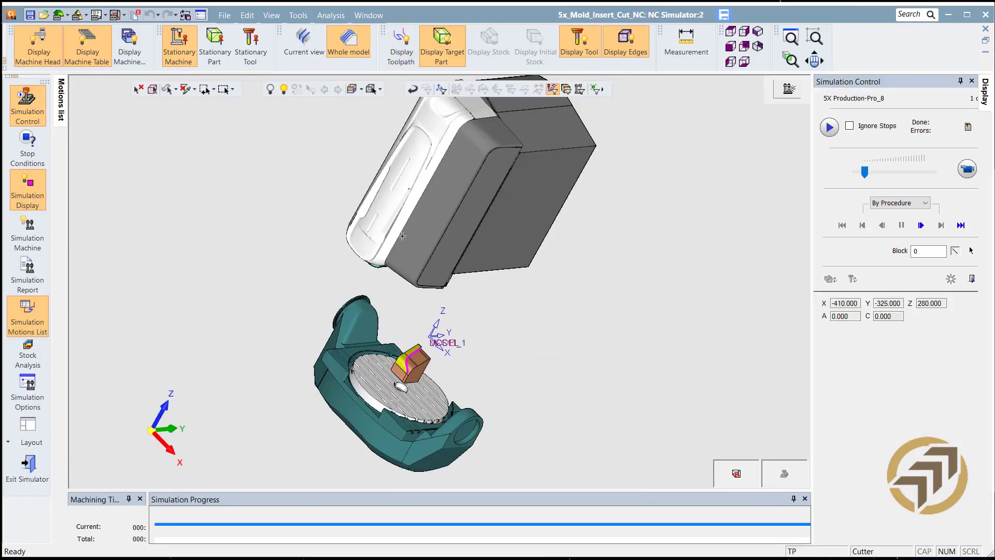
# - Run the Bottom procedure's machine simulation with the part and tilting table in view, and exit the simulator
pyautogui.moveTo(402, 236); pyautogui.dragTo(400, 260, button='middle')
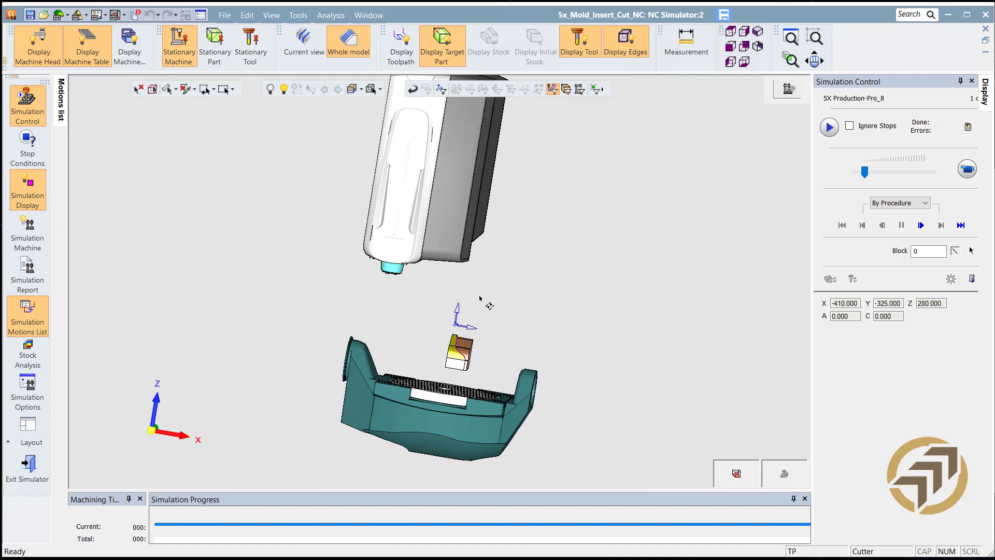
pyautogui.moveTo(487, 305); pyautogui.dragTo(492, 284, button='middle')
pyautogui.keyDown('ctrl'); pyautogui.moveTo(581, 330); pyautogui.dragTo(550, 269, button='right'); pyautogui.keyUp('ctrl')
pyautogui.keyDown('ctrl'); pyautogui.moveTo(528, 346); pyautogui.dragTo(562, 222, button='middle'); pyautogui.keyUp('ctrl')
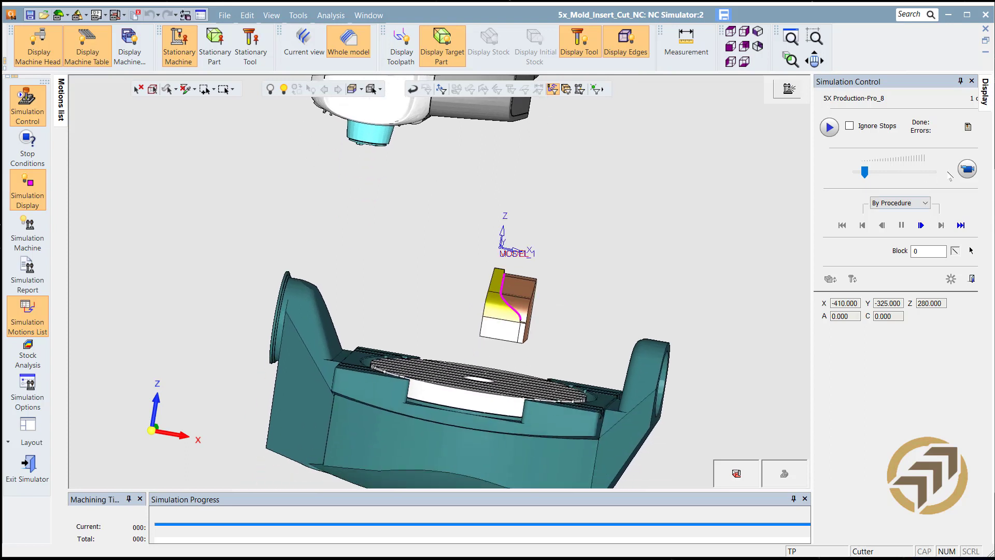
pyautogui.click(967, 169)
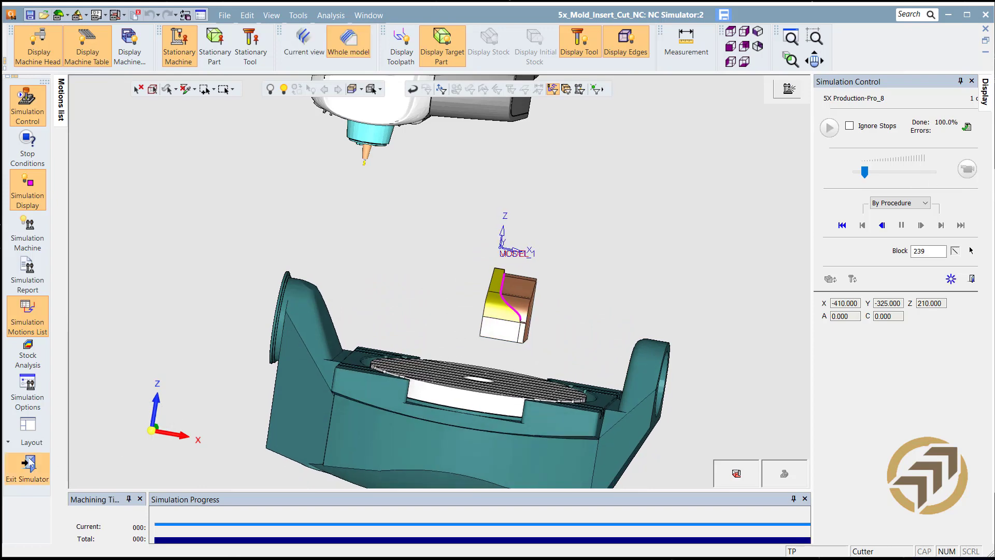
pyautogui.click(30, 463)
pyautogui.click(421, 317)
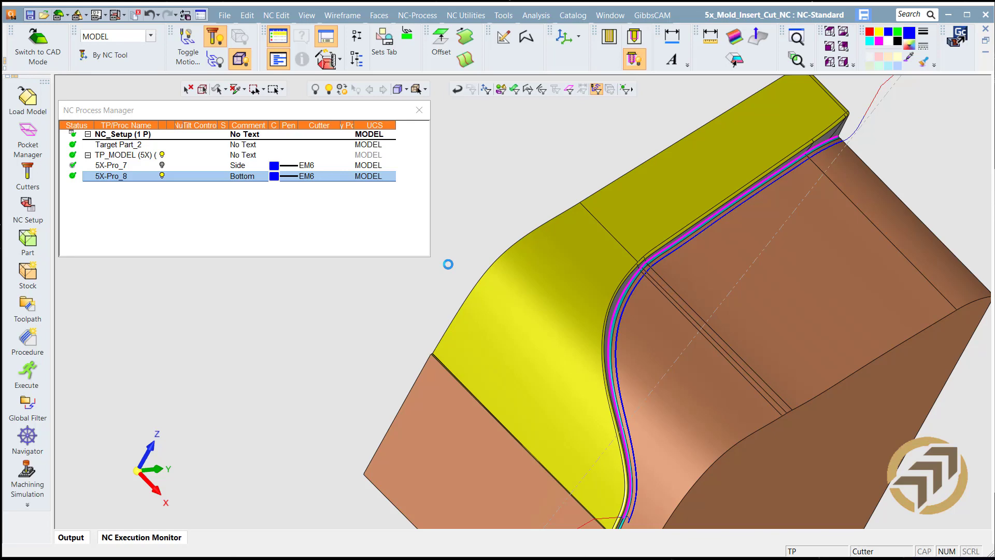
pyautogui.scroll(-3, 519, 309)
pyautogui.moveTo(520, 309); pyautogui.dragTo(544, 317, button='middle')
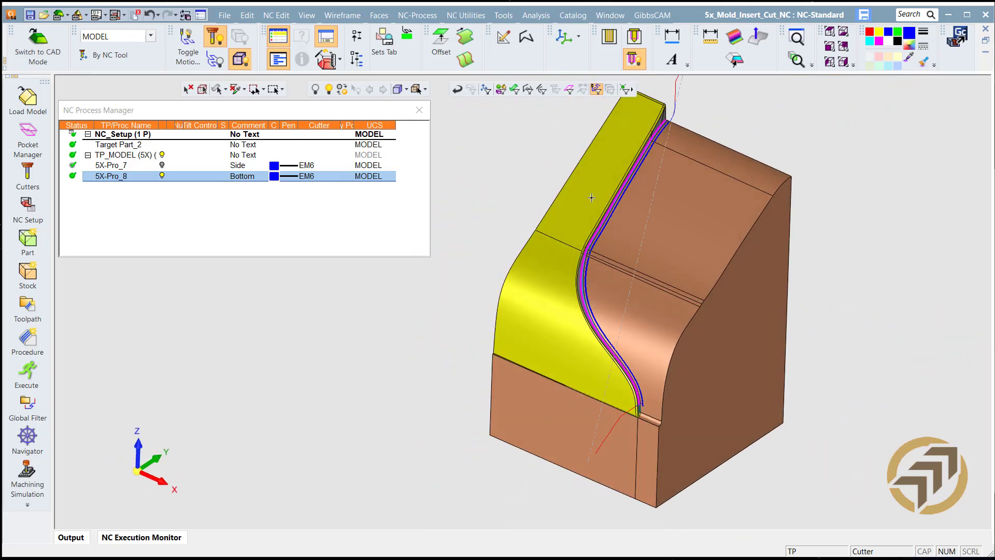
pyautogui.scroll(5, 638, 367)
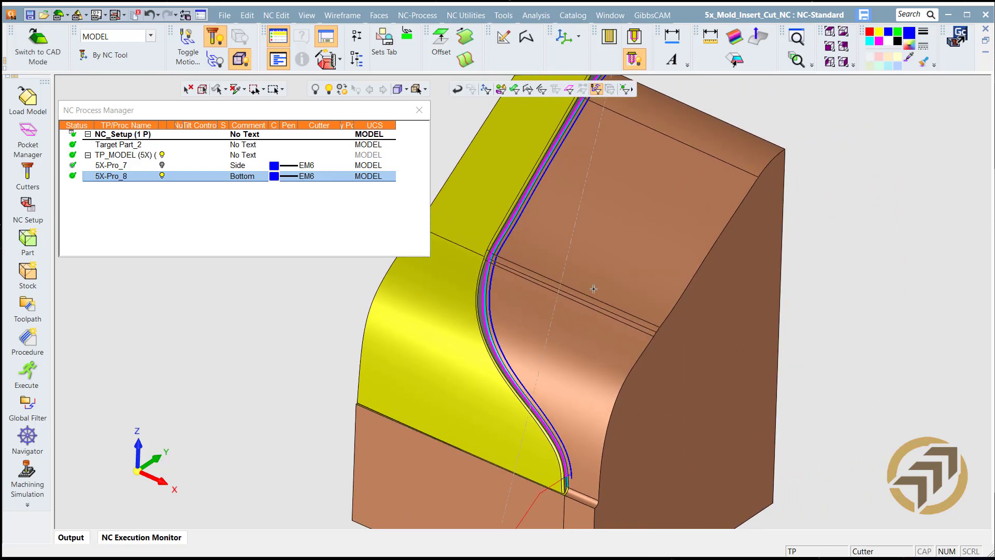
pyautogui.scroll(1, 612, 337)
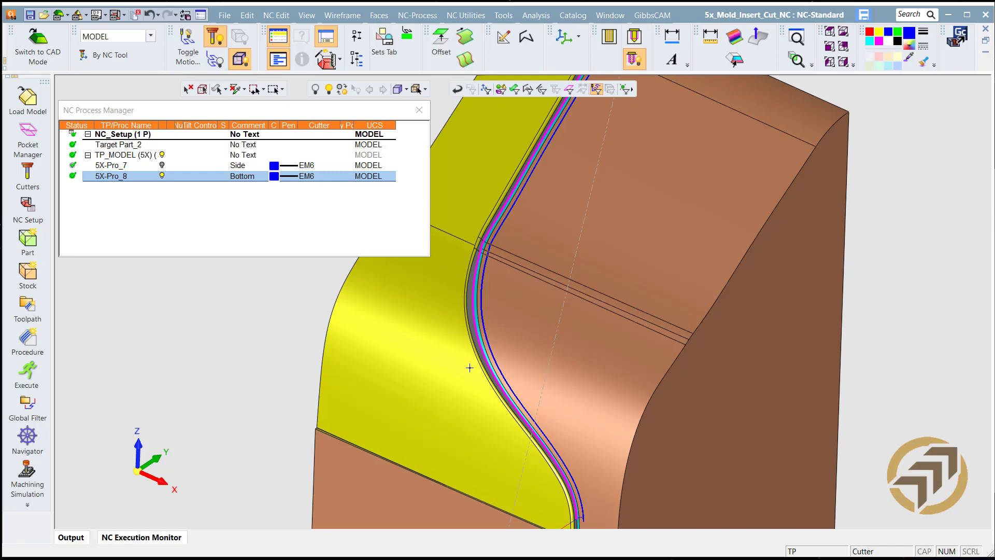
pyautogui.scroll(2, 518, 282)
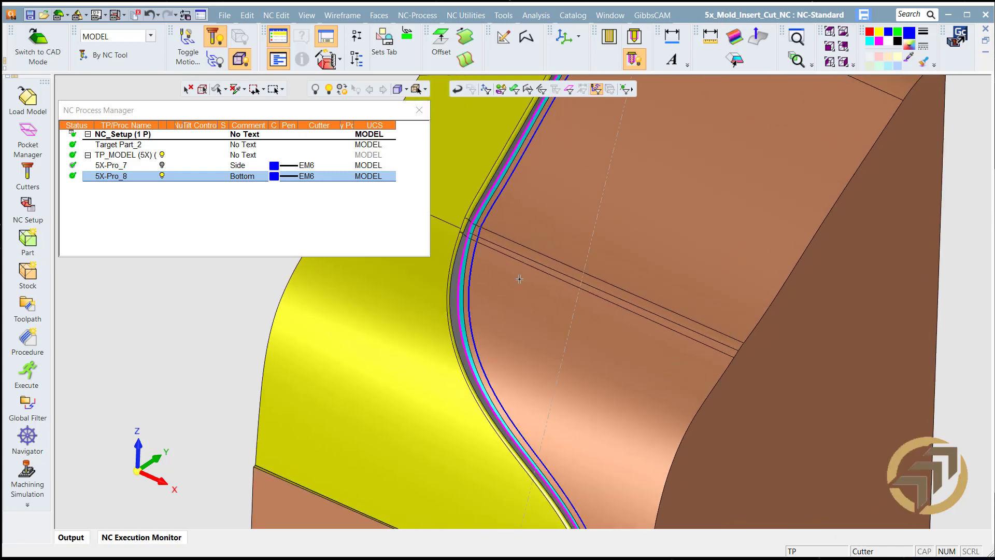